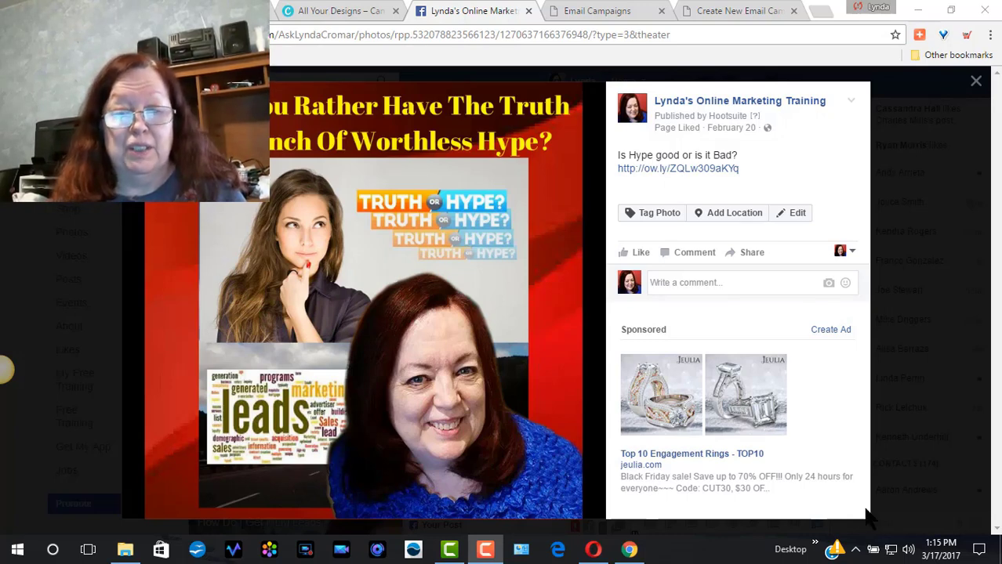
Step: Switch to the mailbox in Opera and look through the All Mail list for a previously sent broadcast message
left_click(594, 551)
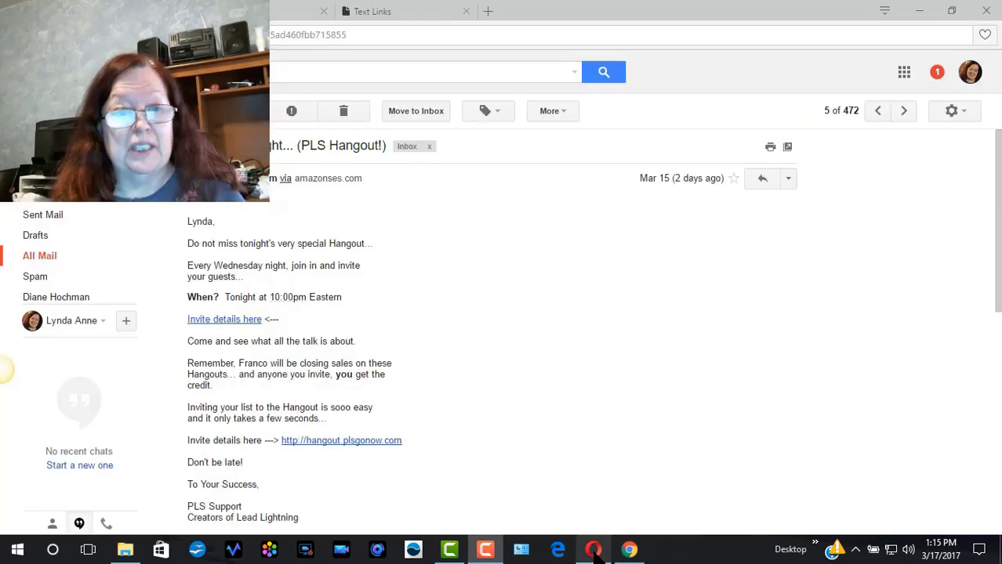
left_click(30, 261)
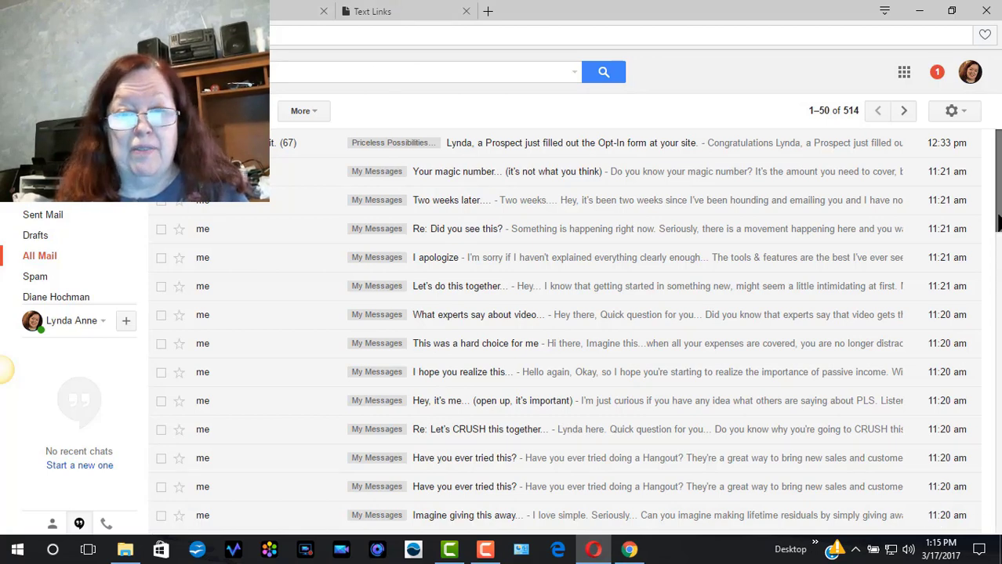
left_click_drag(998, 211, 999, 240)
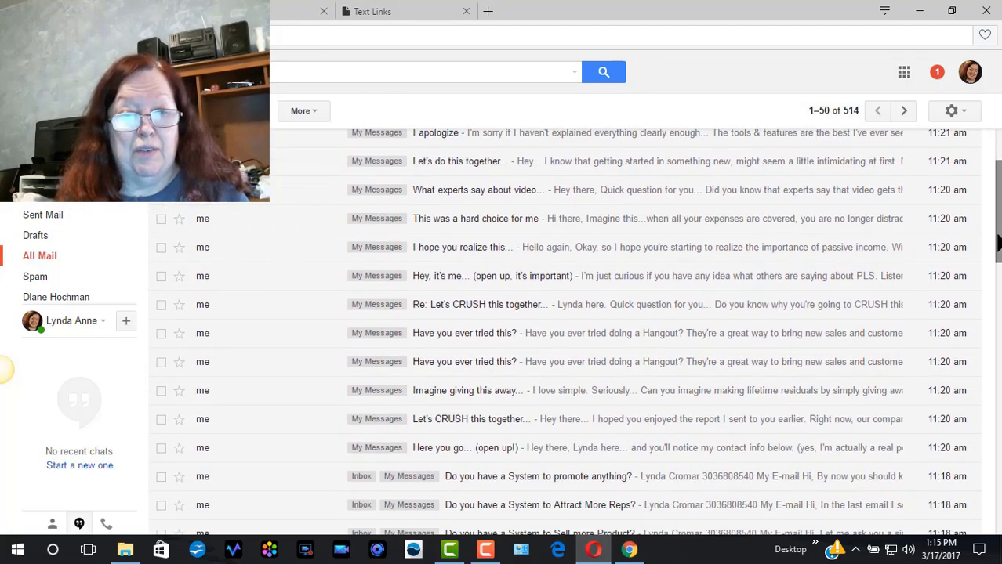
mouse_move(632, 551)
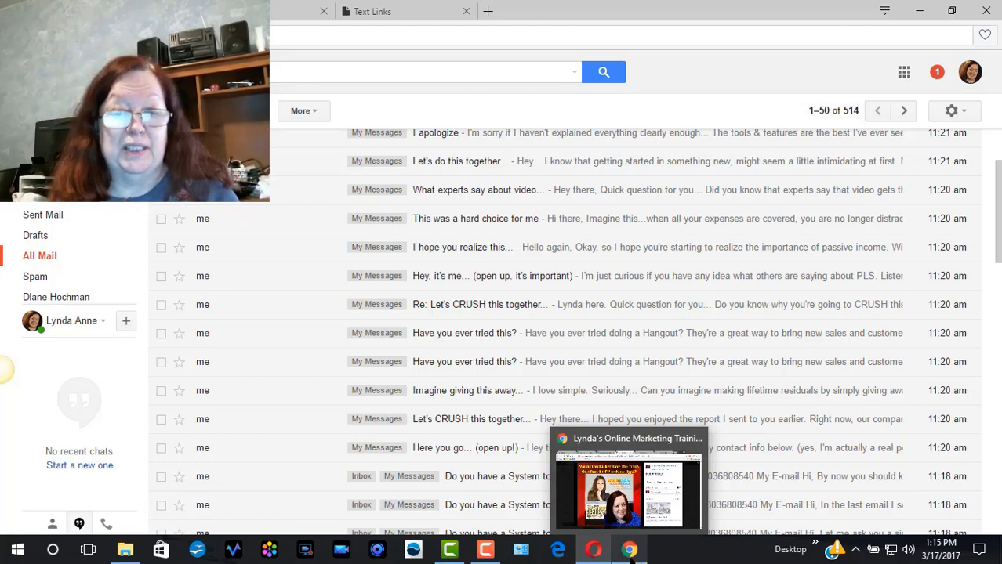
left_click(629, 551)
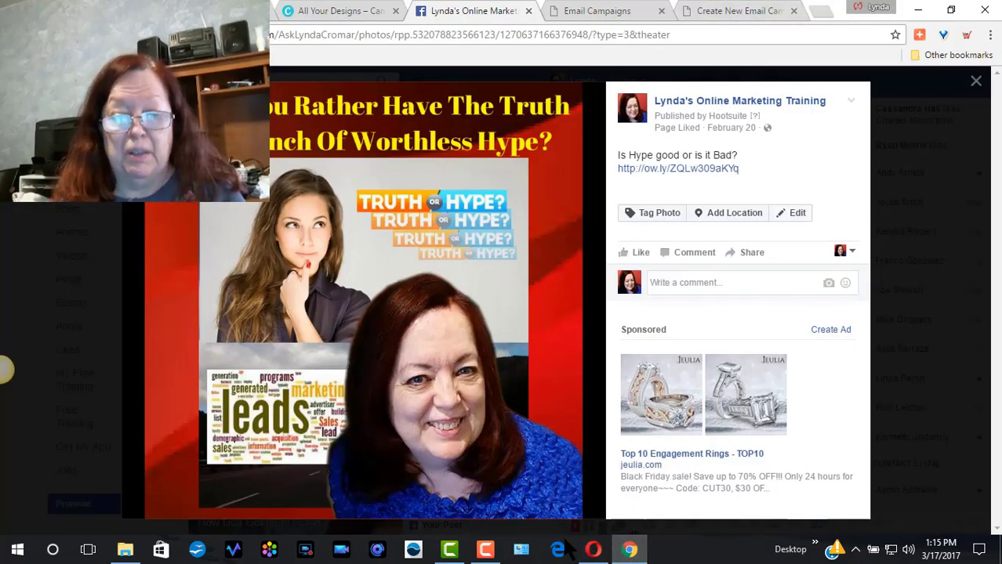
left_click(593, 551)
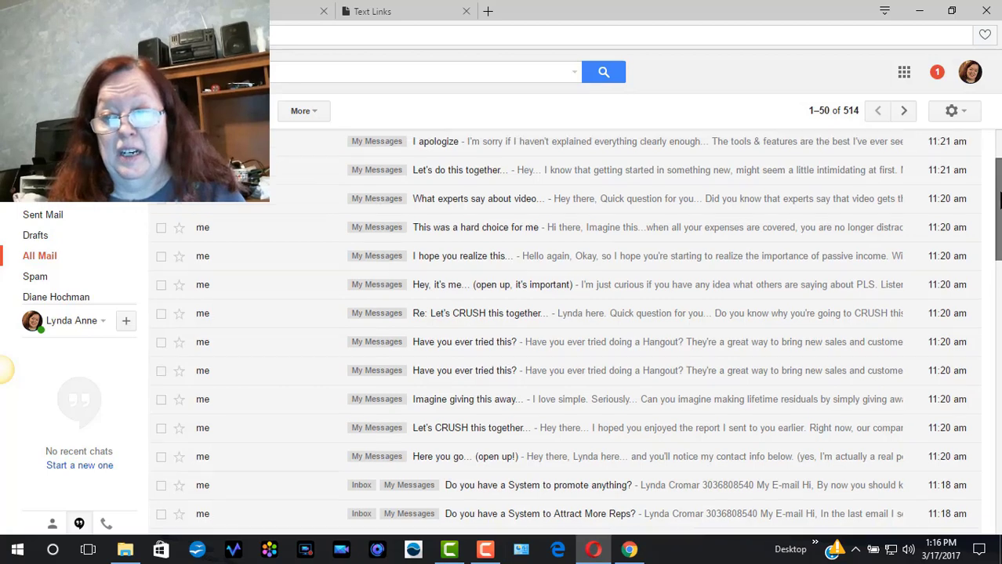
scroll(998, 174, "up", 3)
scroll(998, 174, "down", 5)
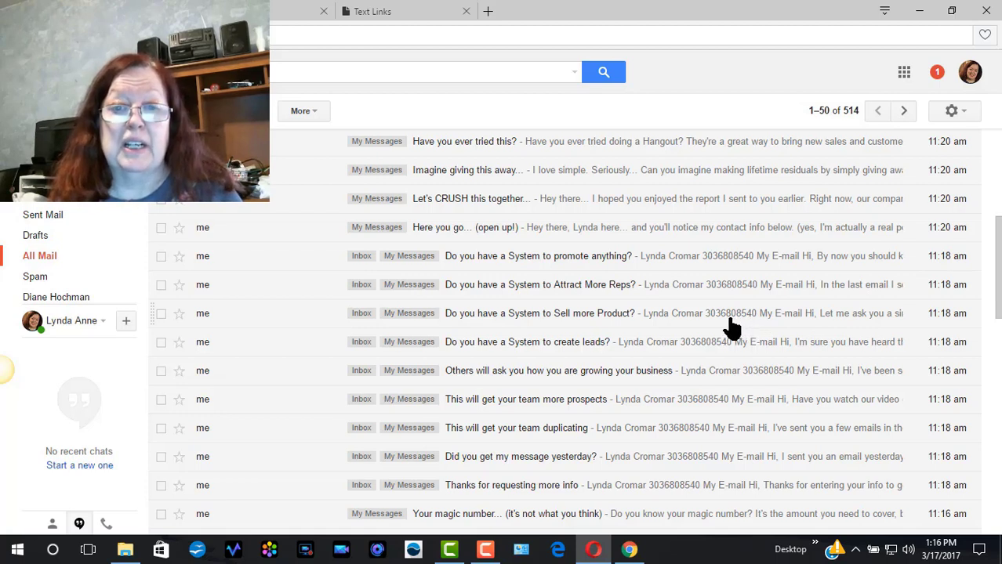
Step: Open the email "Do you have a System to Attract More Reps?", read through its body and copy its subject line
left_click(595, 296)
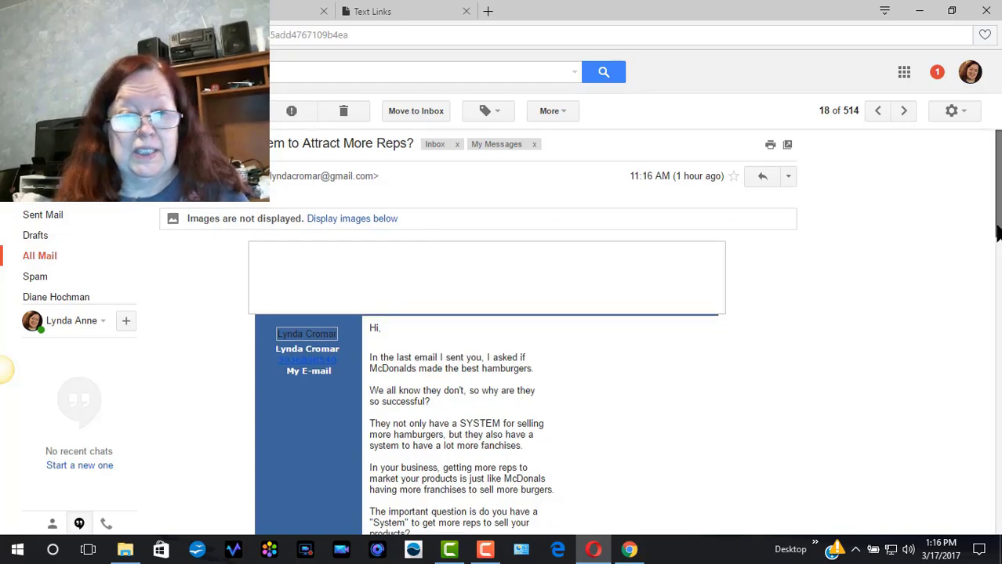
left_click_drag(998, 221, 998, 369)
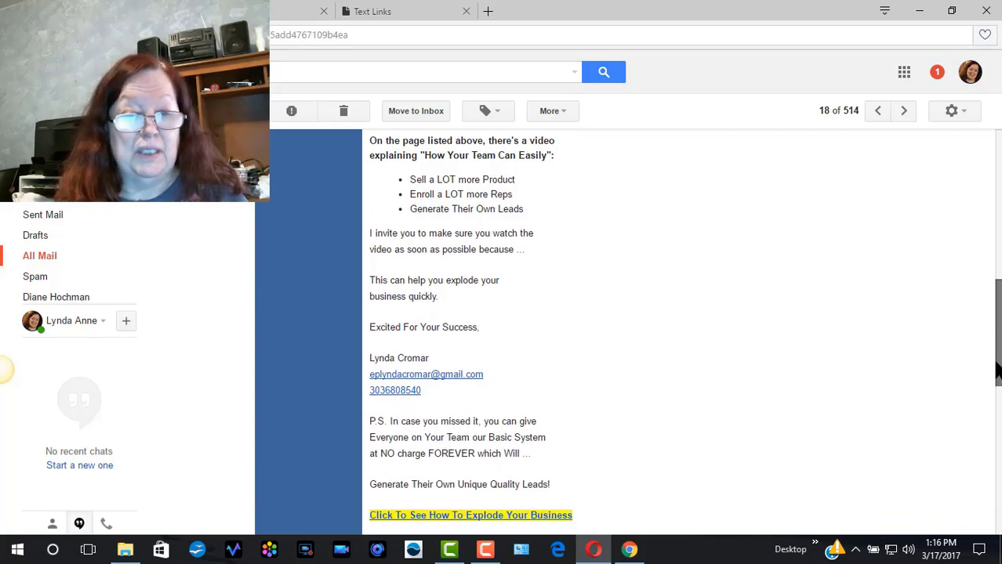
left_click_drag(998, 368, 998, 182)
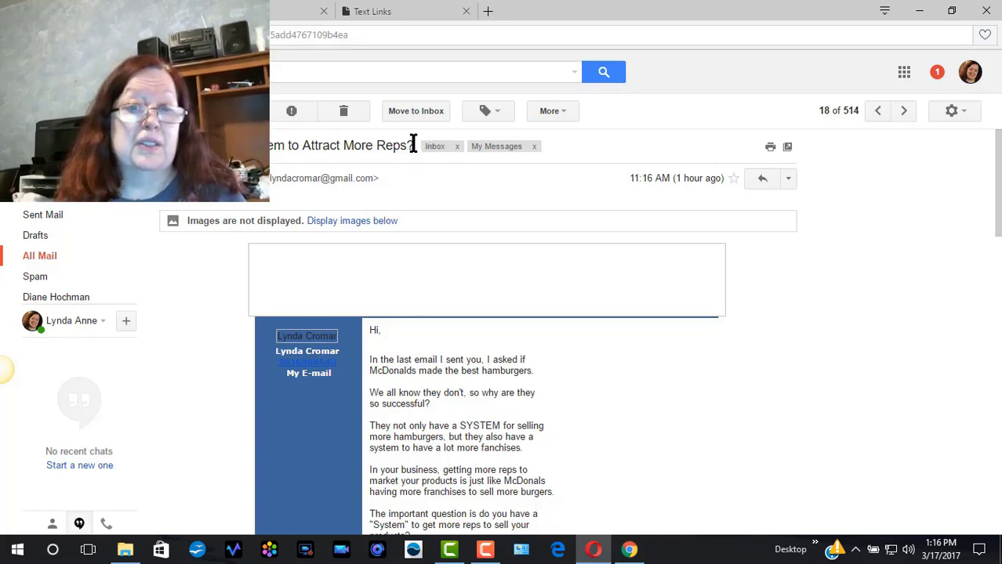
left_click_drag(414, 145, 251, 148)
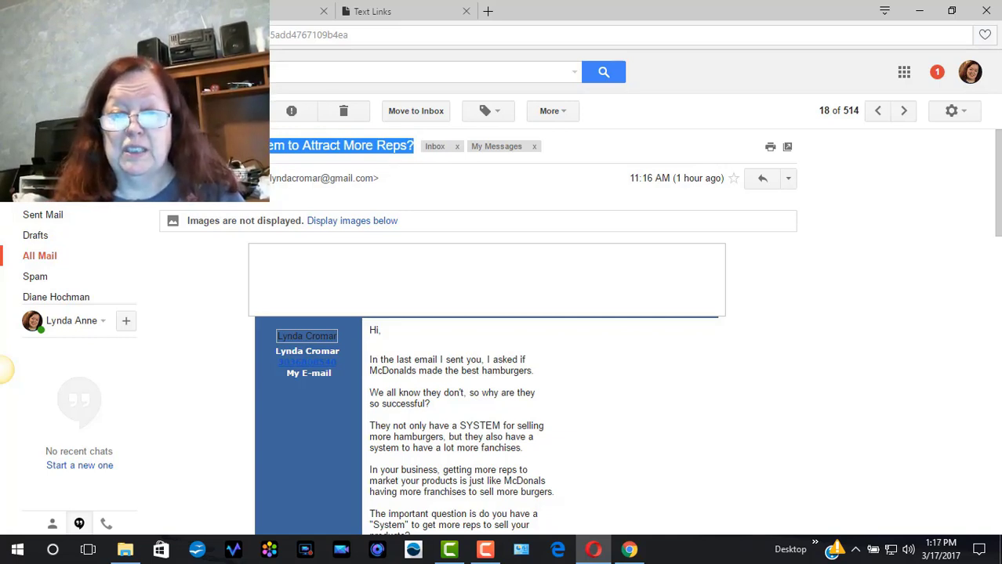
Step: Switch to the Create New Email Campaign page in Chrome and enter the name "Broadcast - Do you have a System to Attract More Reps?"
left_click(630, 551)
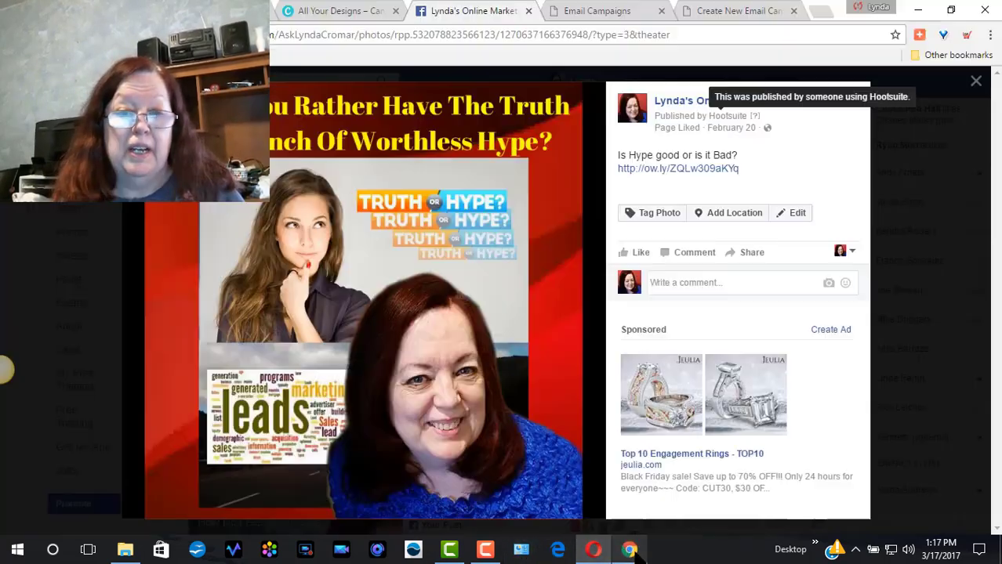
left_click(729, 11)
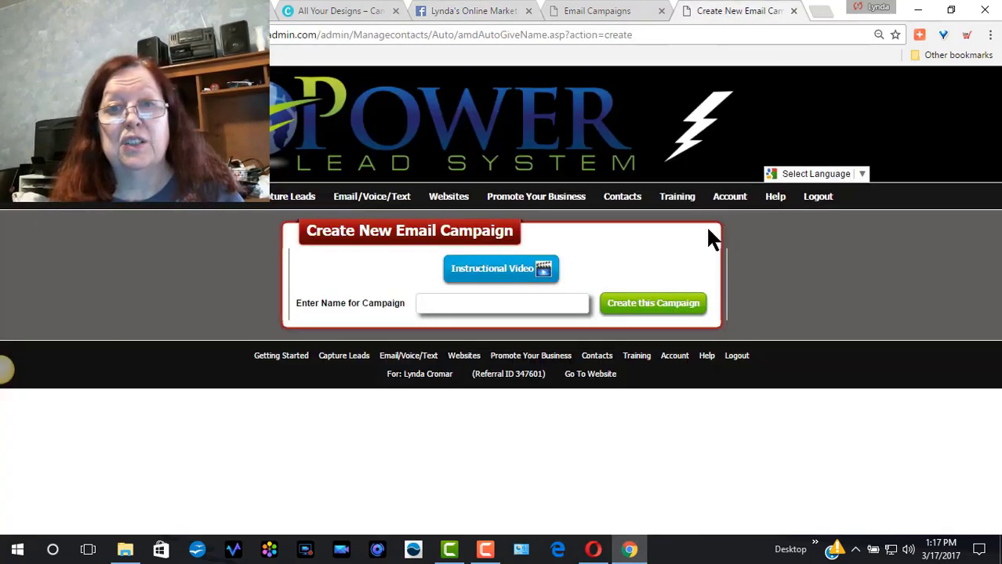
left_click(574, 306)
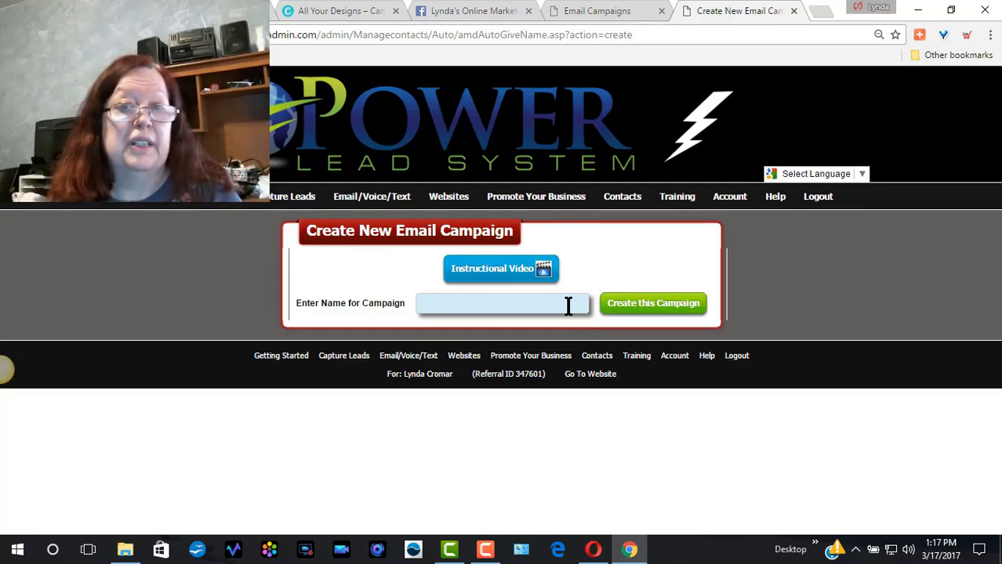
left_click(569, 306)
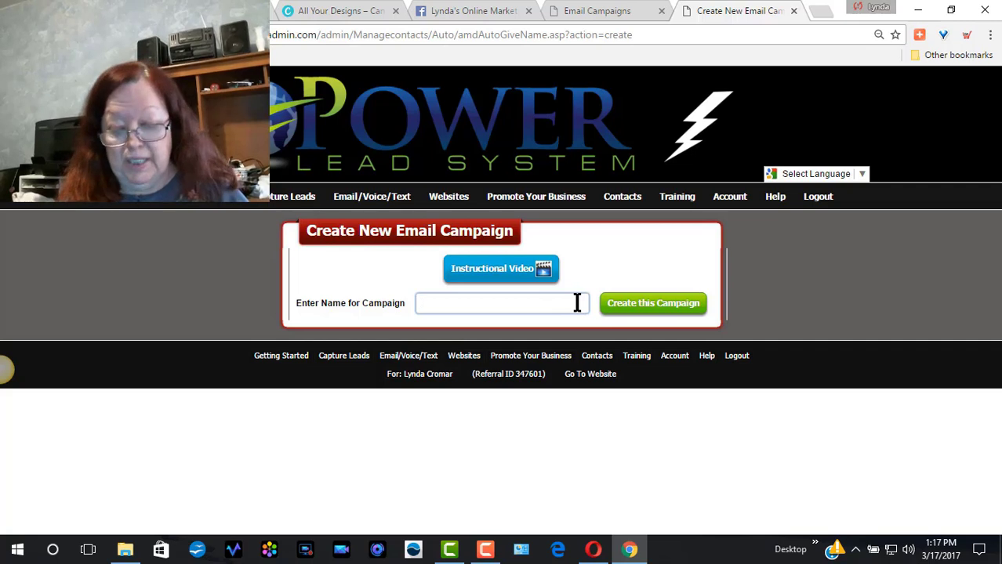
type("B")
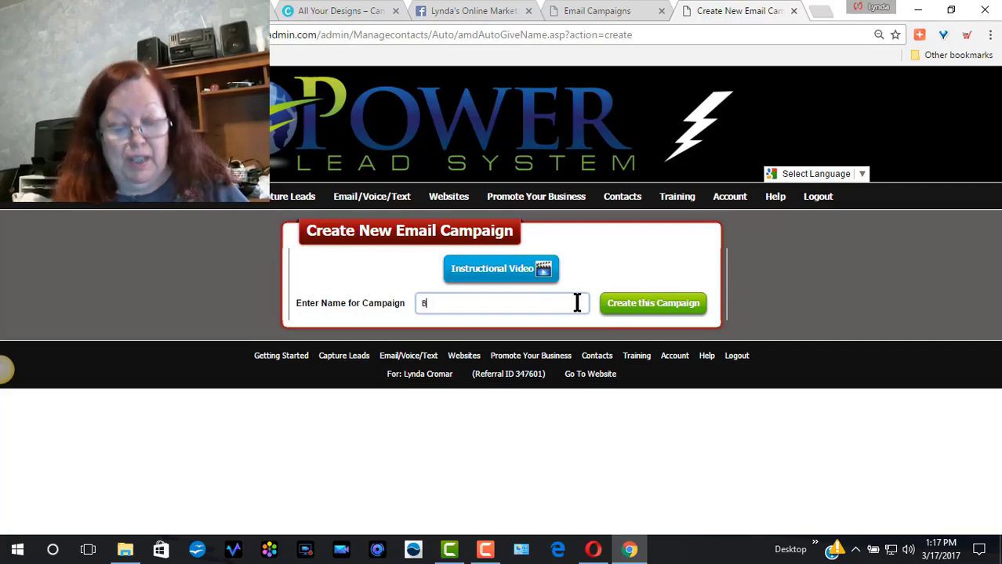
type("road")
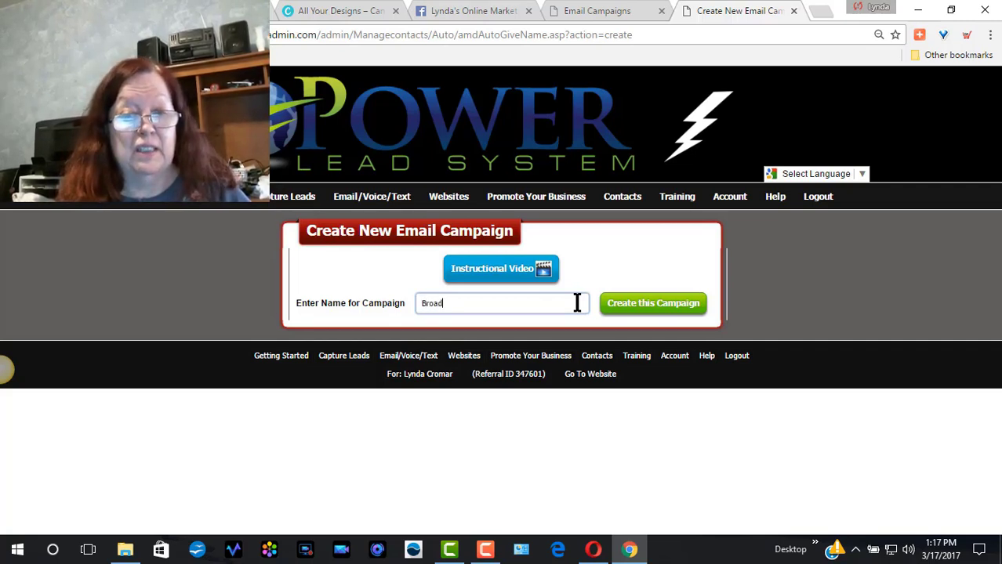
type("cast ")
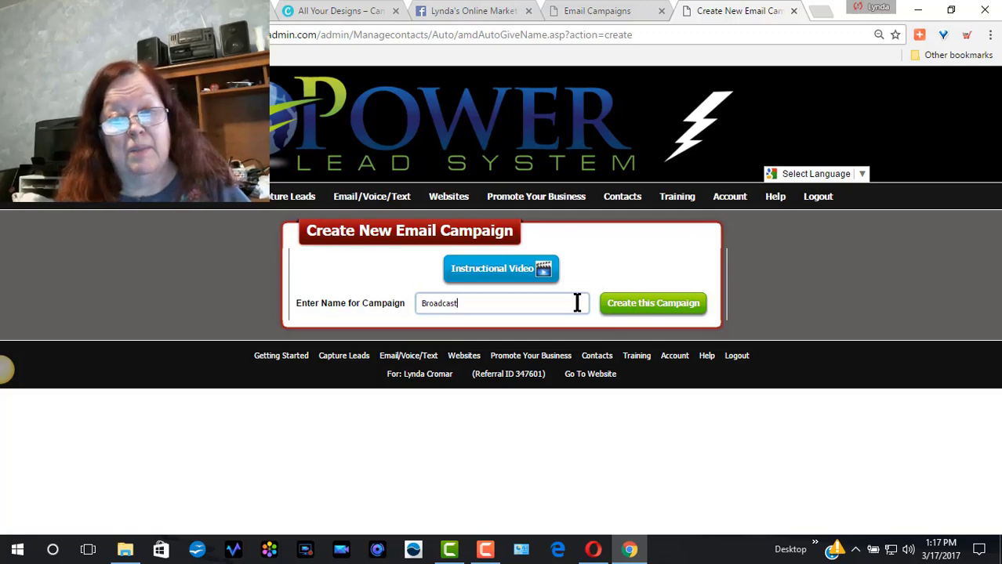
type("-")
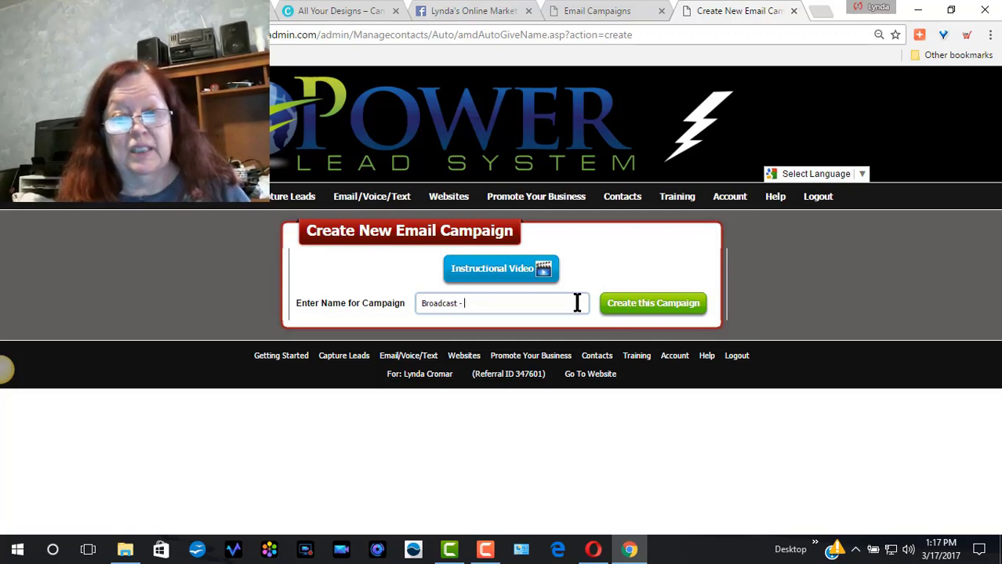
key("ctrl+v")
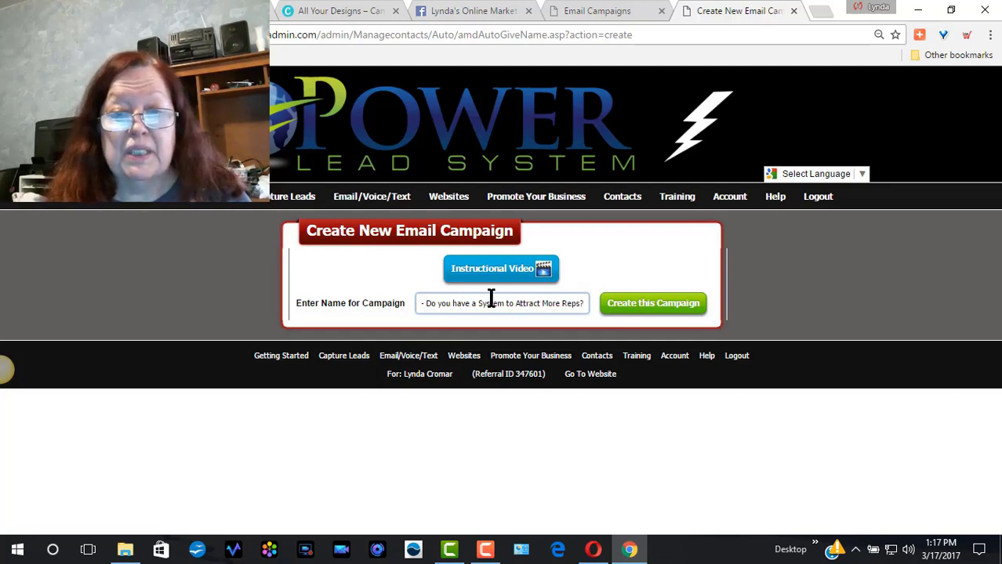
left_click(427, 304)
key("BackSpace")
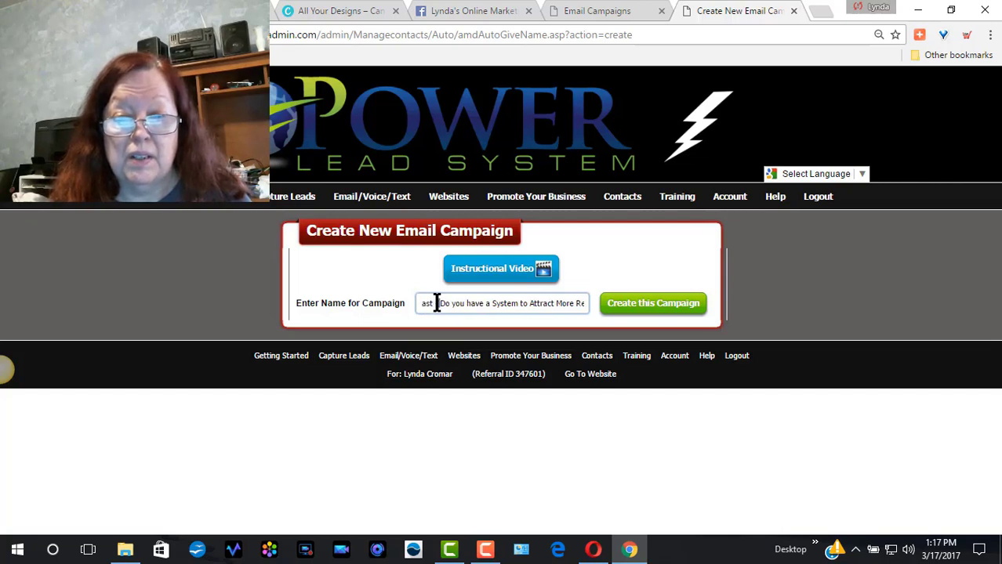
type("-")
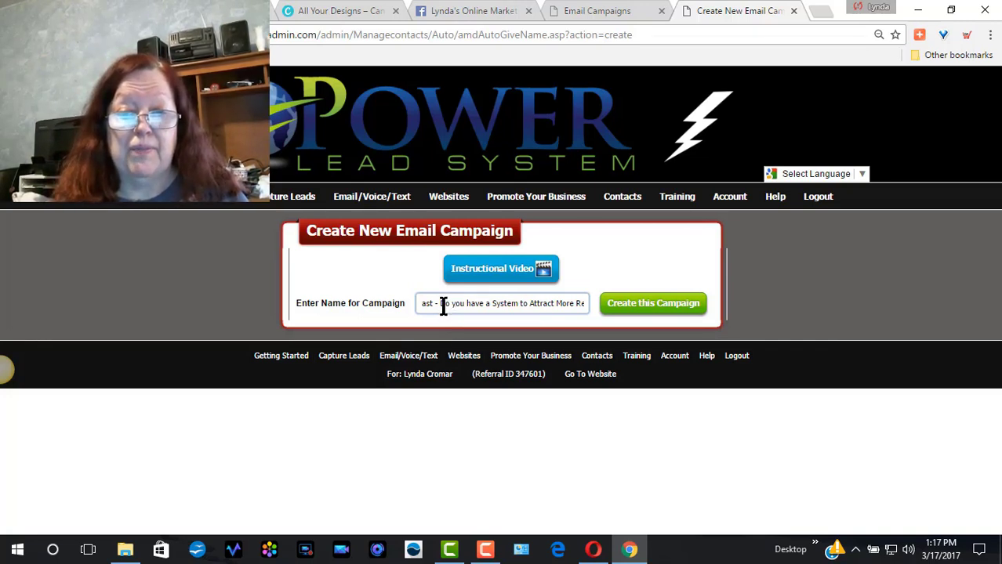
Step: Insert "I Want To Ask You" before "Do you have a System" in the campaign name
mouse_move(441, 304)
left_mouse_down()
mouse_move(454, 304)
mouse_move(441, 304)
left_mouse_up()
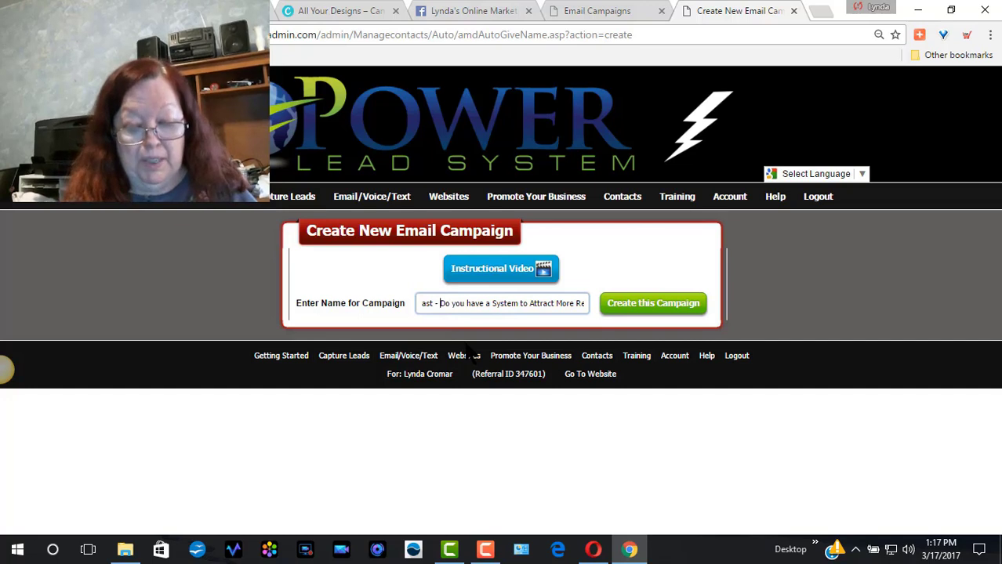
type("I ")
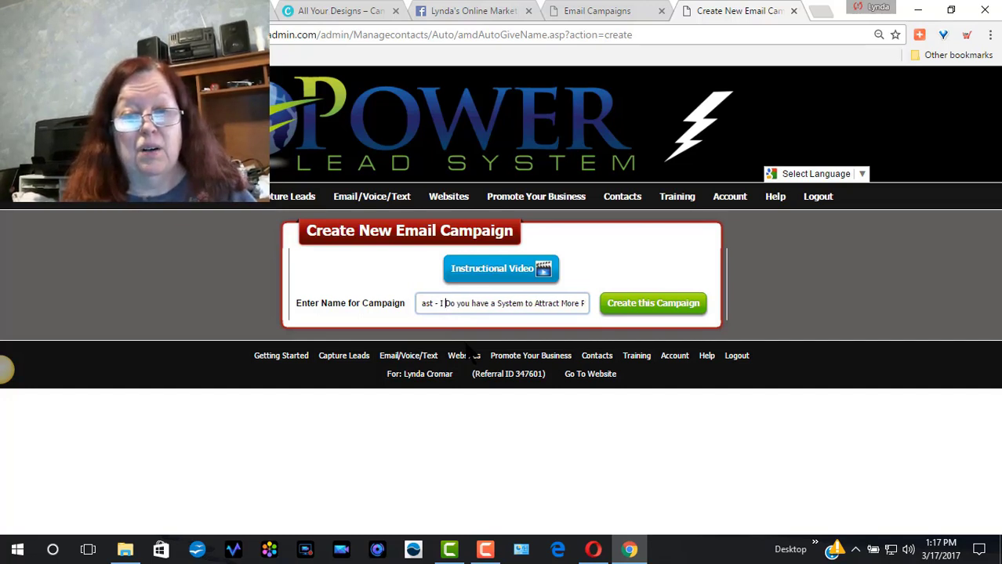
type("Wa")
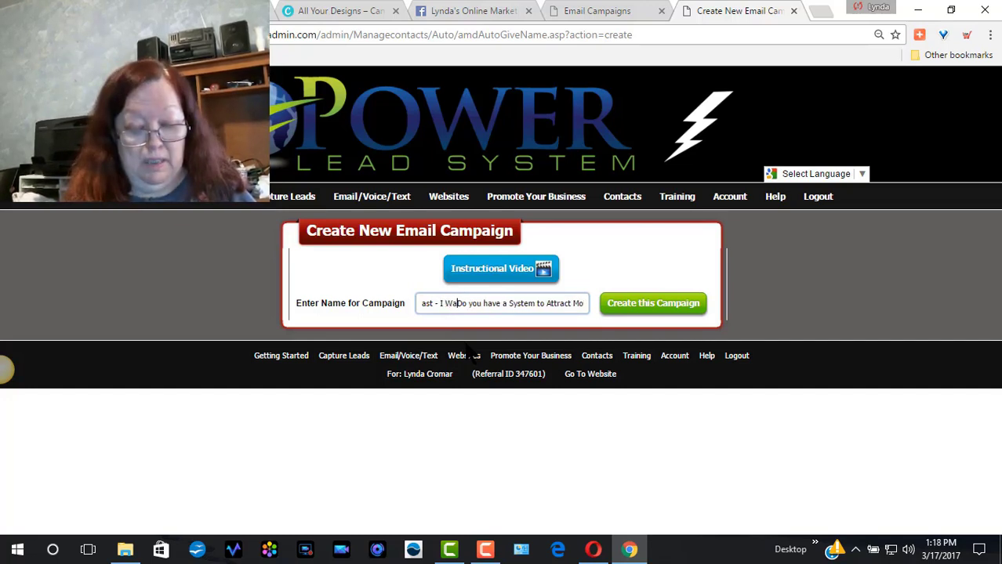
type("nt ")
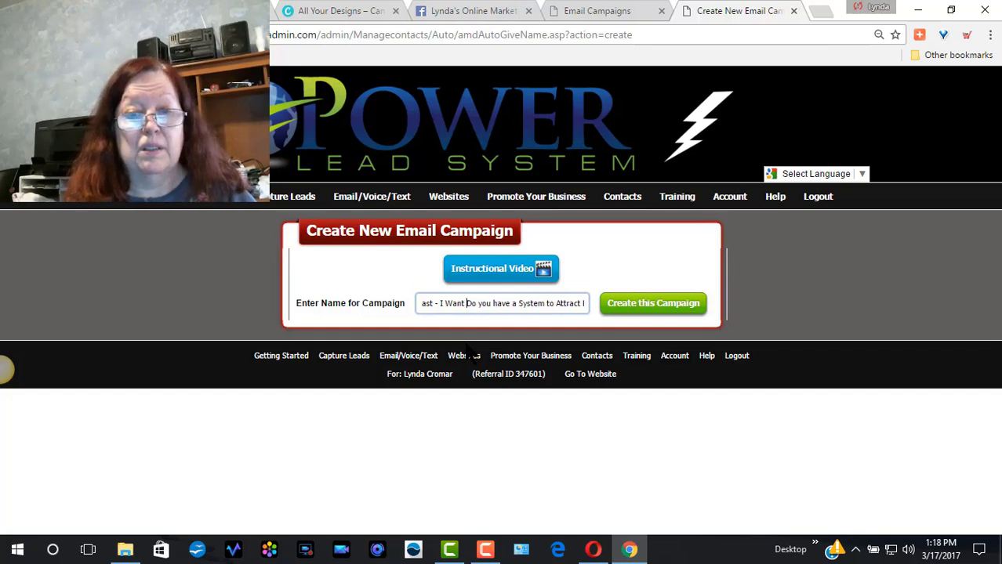
type("T")
type("o ")
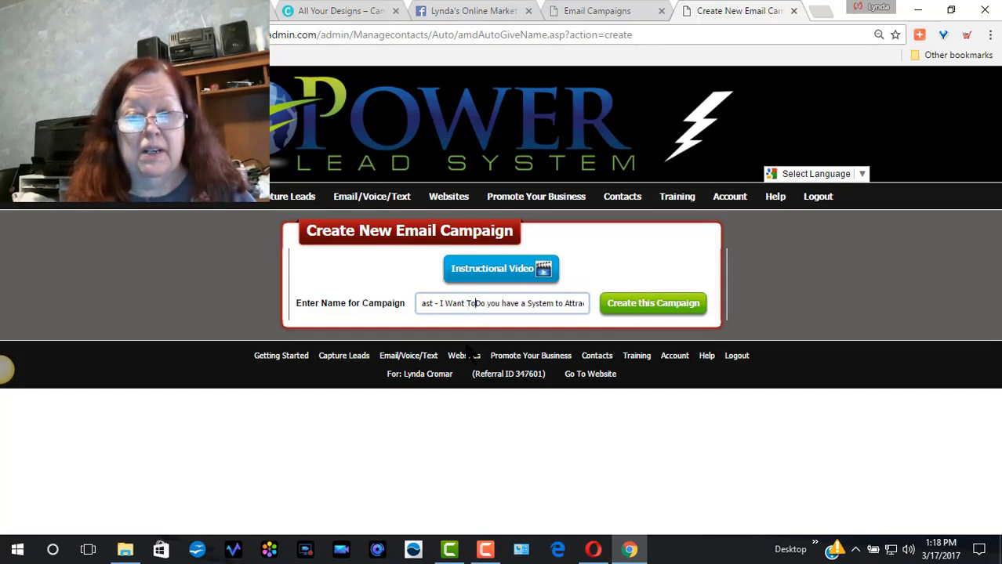
type("A")
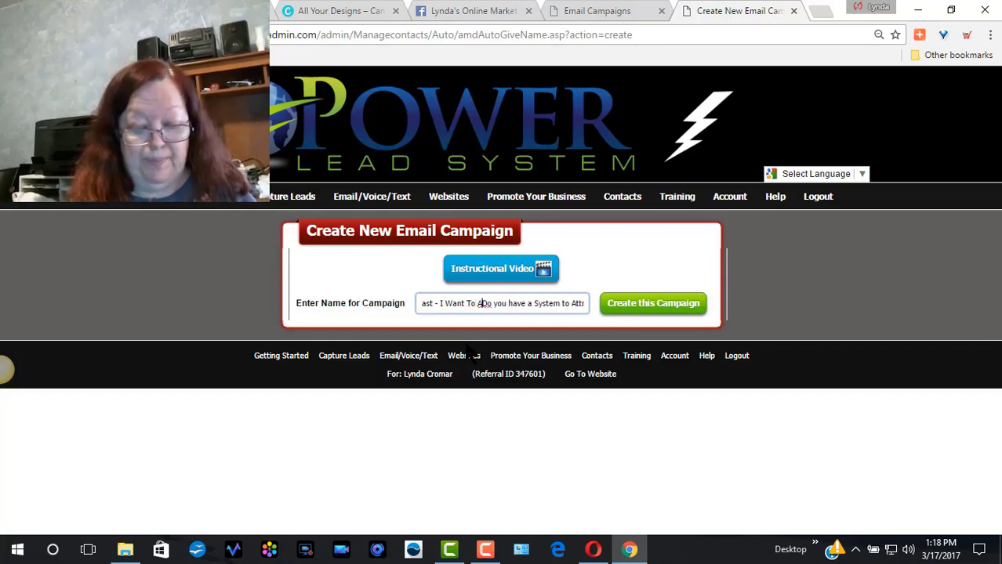
type("sk ")
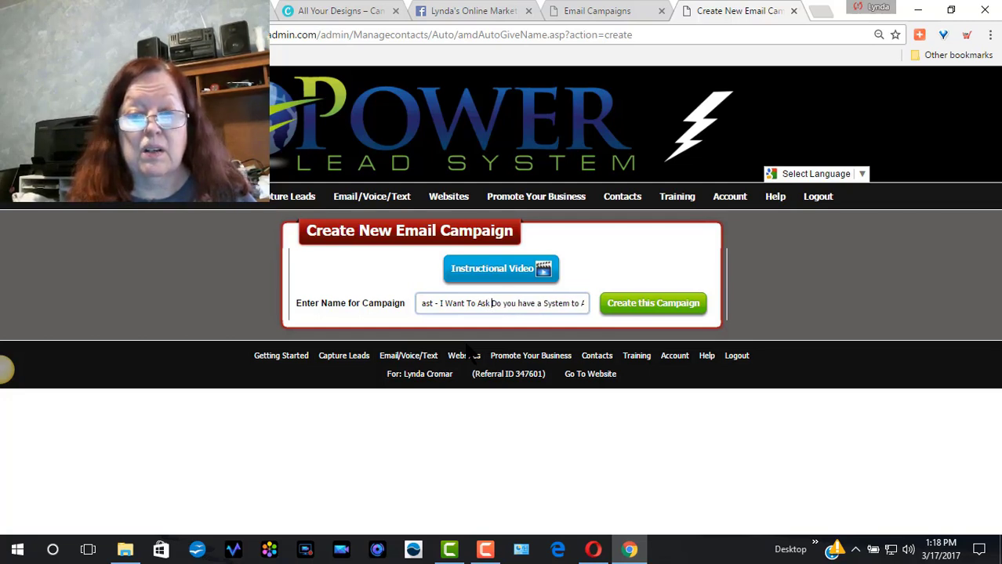
type("You")
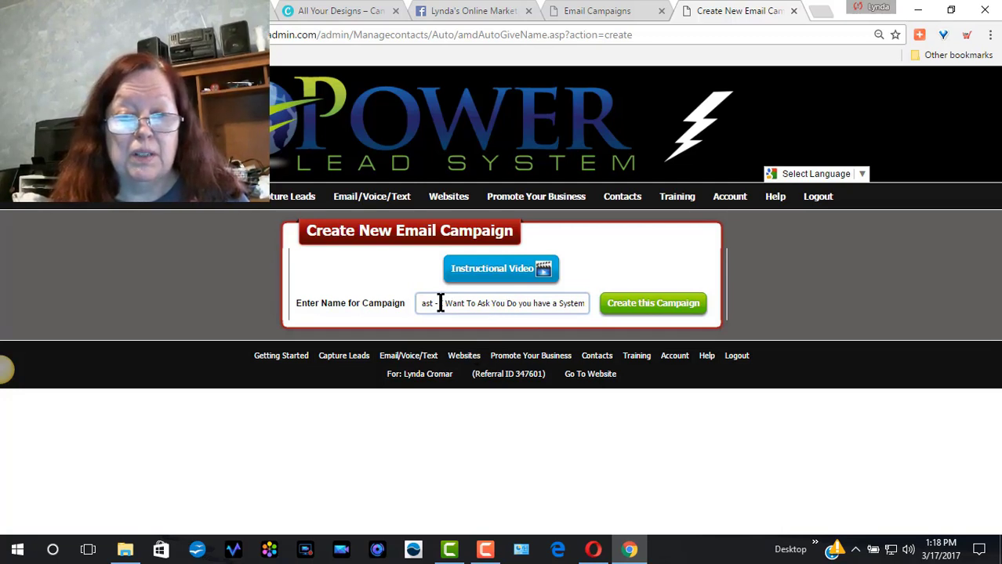
Step: Select and copy the full campaign name, and create the campaign under that name
left_click_drag(441, 303, 534, 302)
left_click(491, 305)
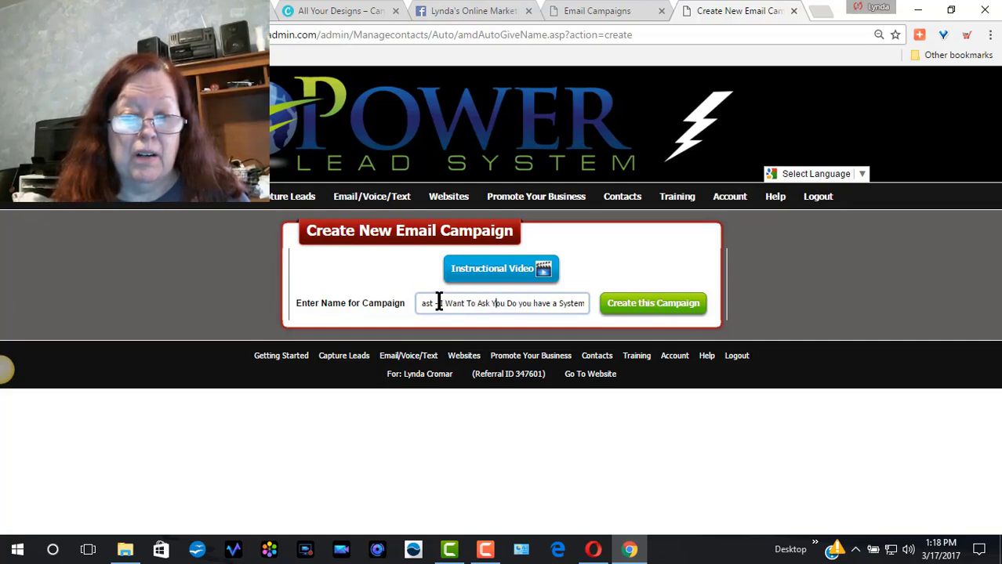
left_click_drag(441, 303, 497, 304)
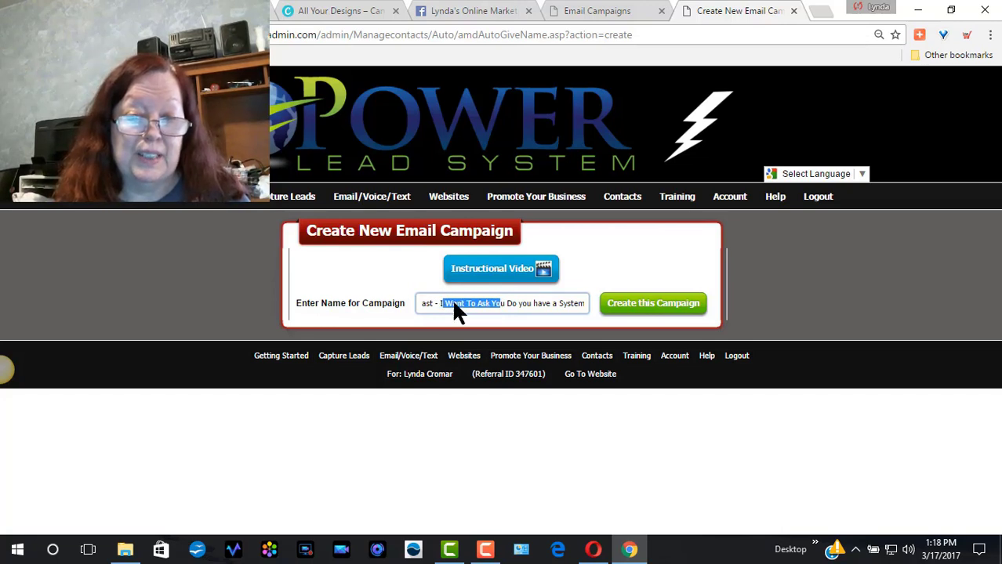
left_click(464, 304)
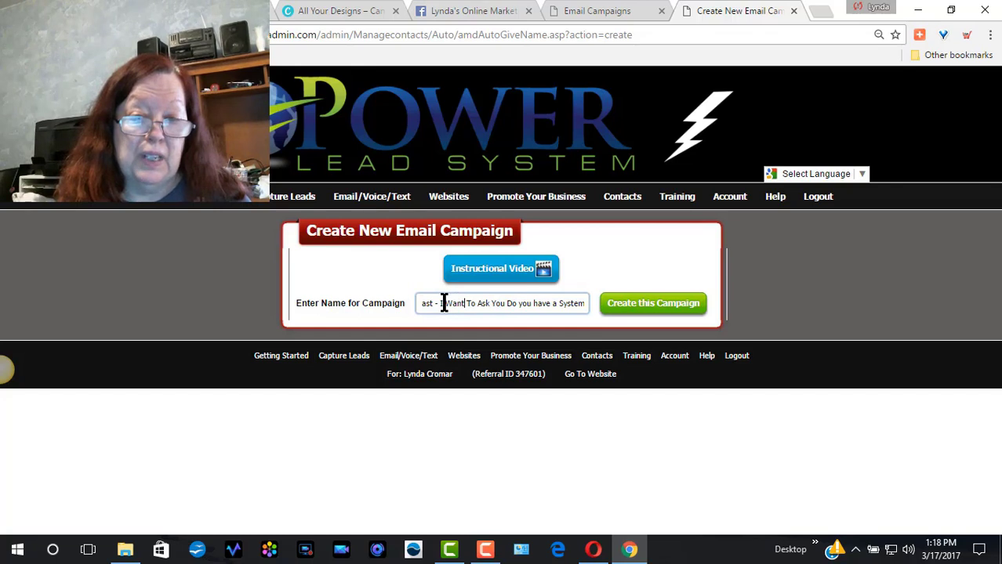
left_click(447, 303)
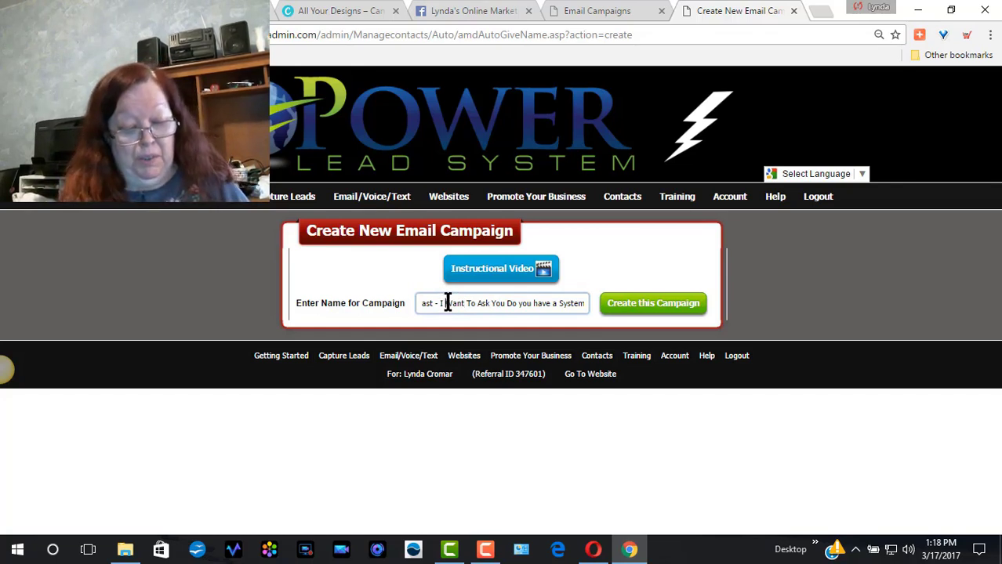
key("ctrl+a")
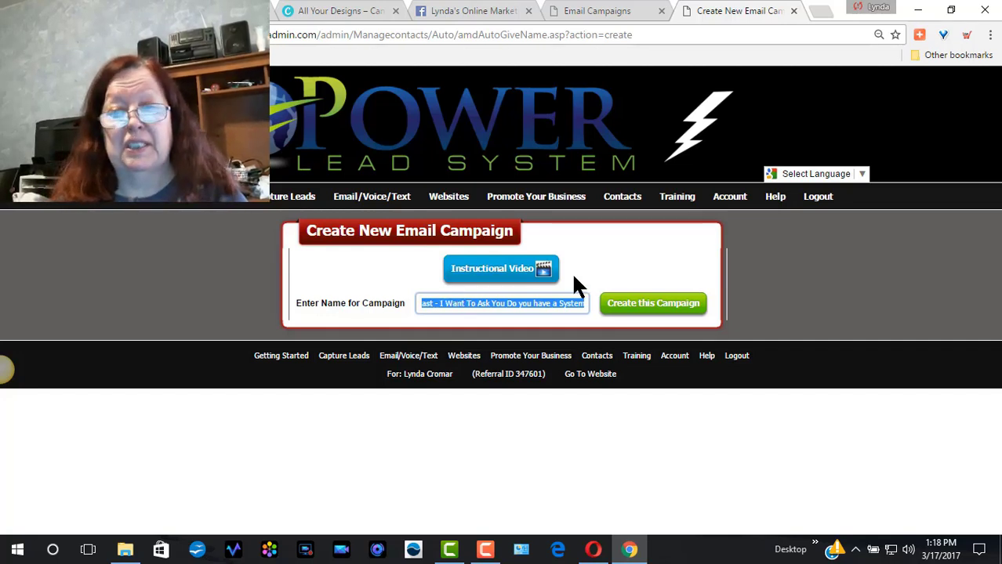
left_click(631, 311)
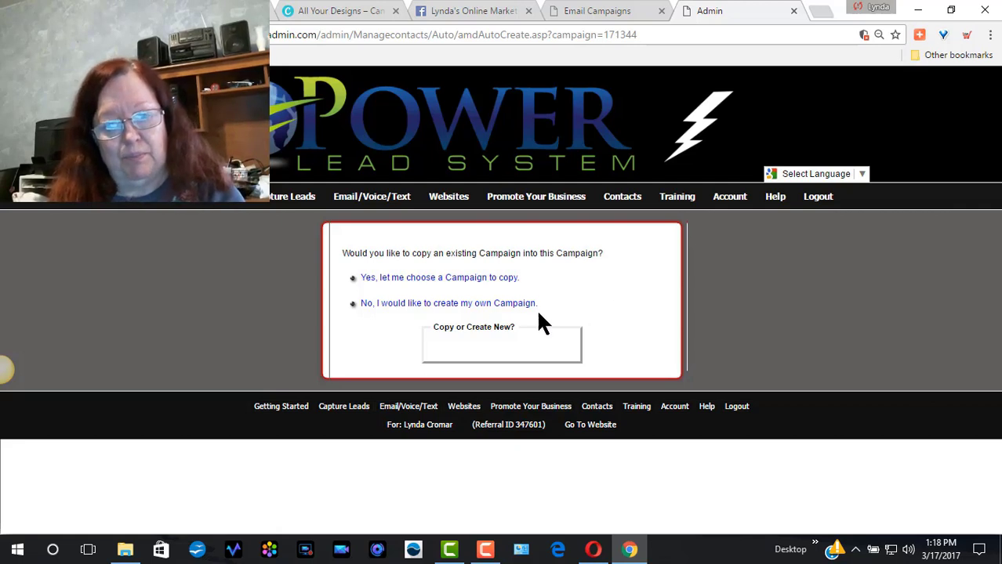
Step: Choose to copy an existing campaign, select "Broadcast - Blogging Lesson 4 (by ME!)" and add it to the new campaign
left_click(471, 288)
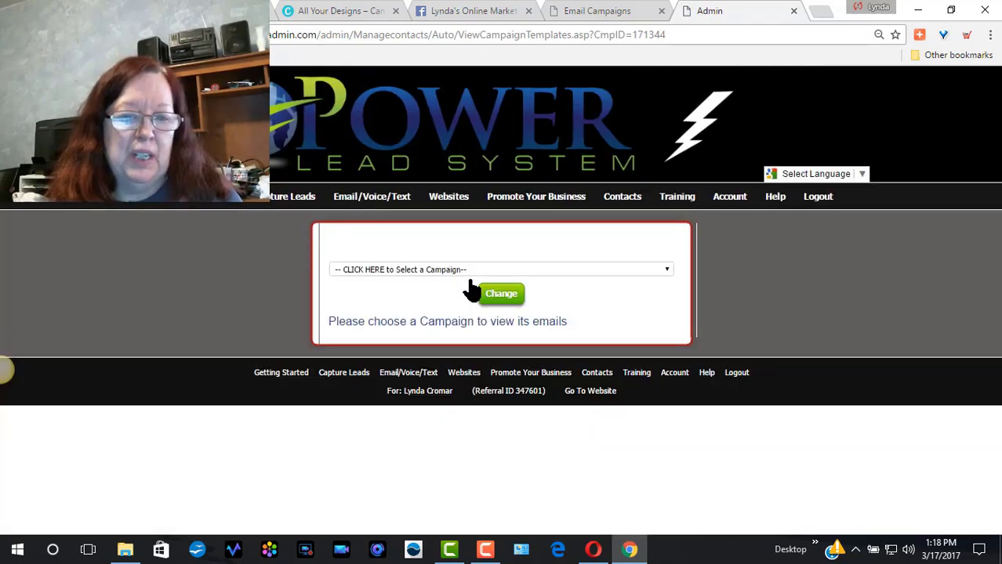
left_click(669, 270)
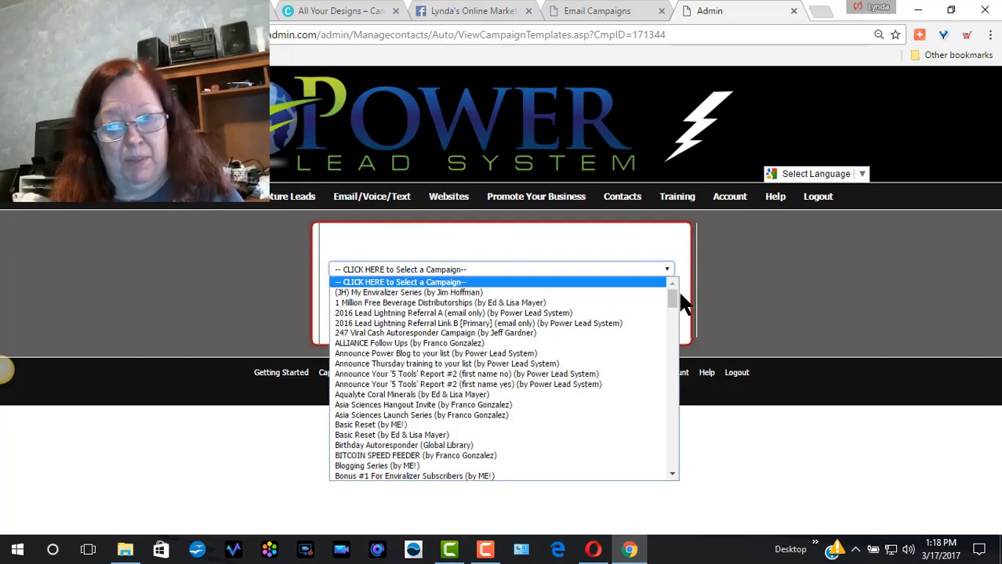
left_click_drag(669, 290, 677, 315)
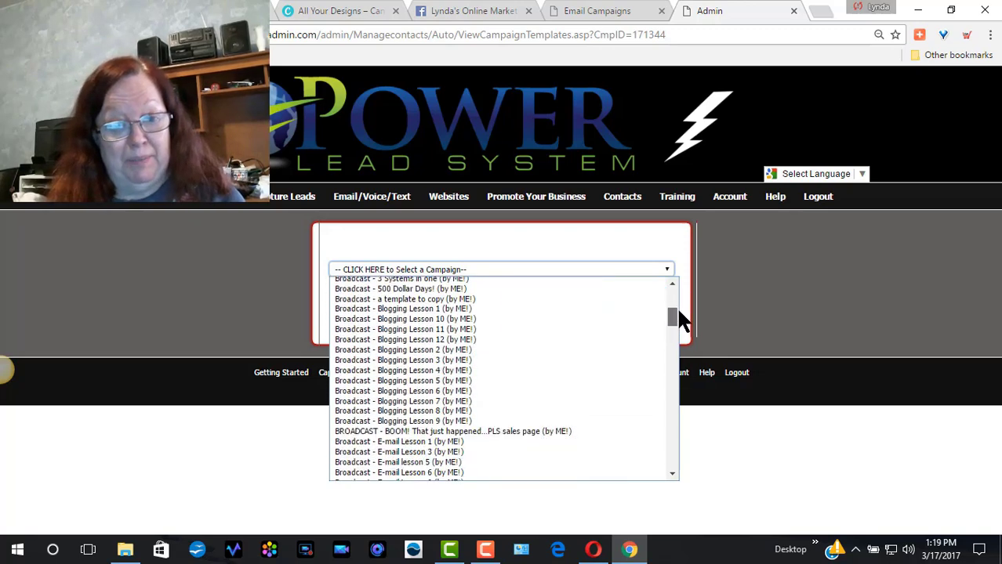
left_click(439, 371)
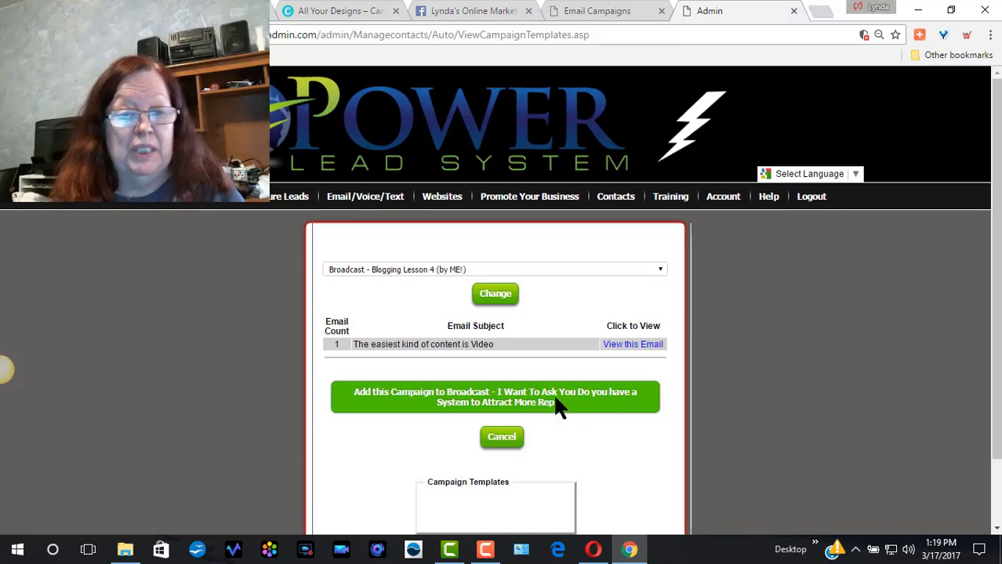
left_click(551, 402)
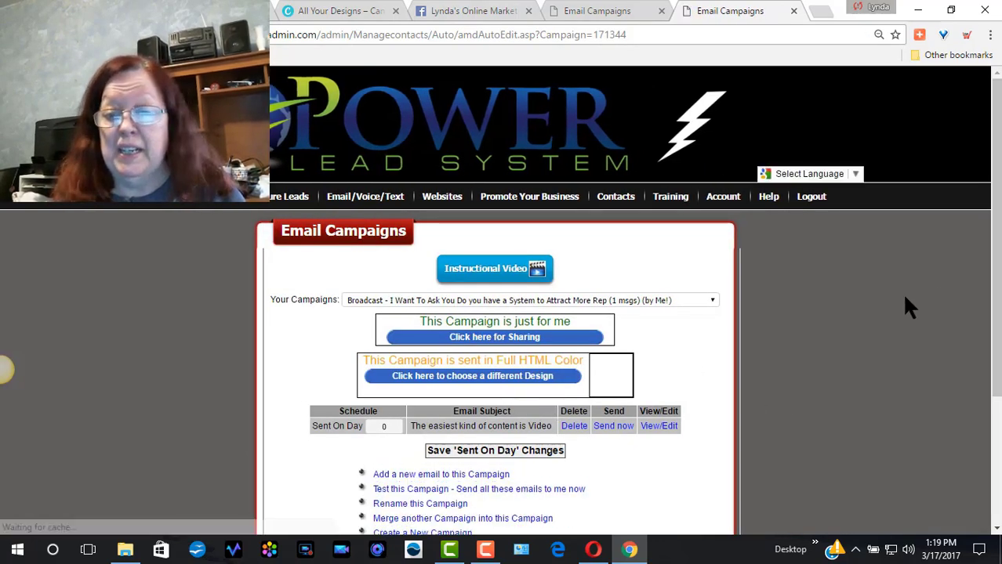
Step: Open the campaign's email for editing and replace its subject with the copied campaign name
left_click(668, 427)
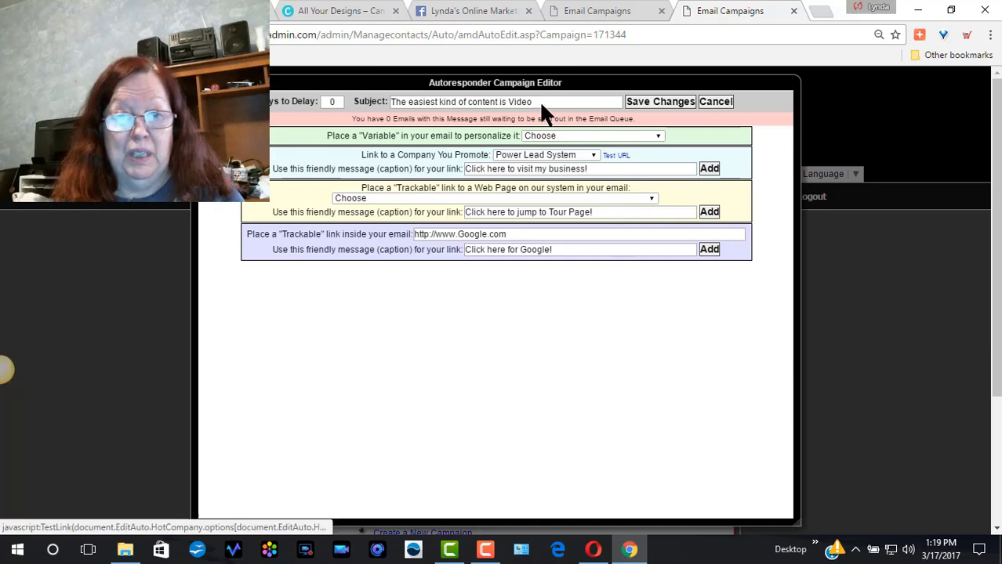
left_click_drag(539, 101, 372, 102)
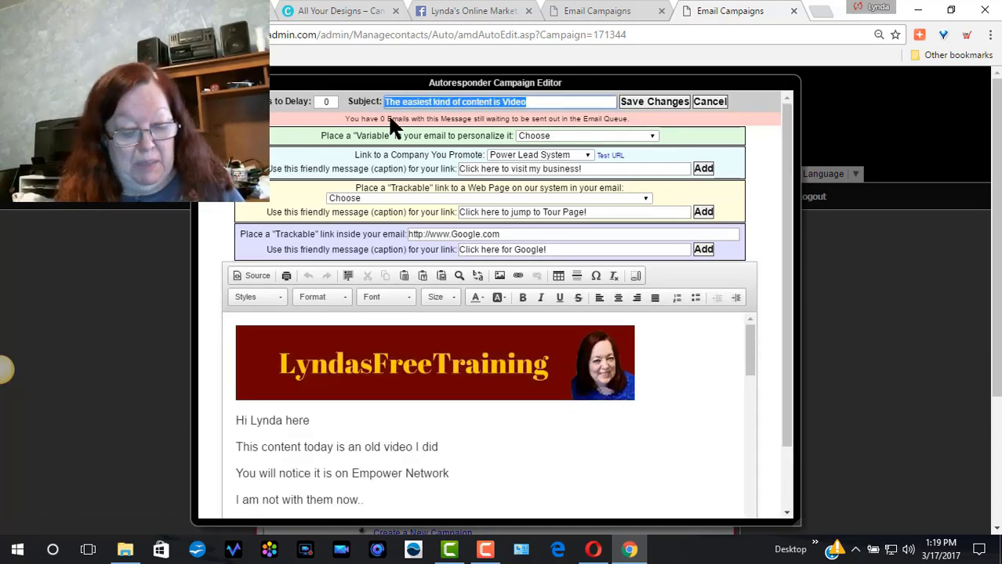
key("ctrl+v")
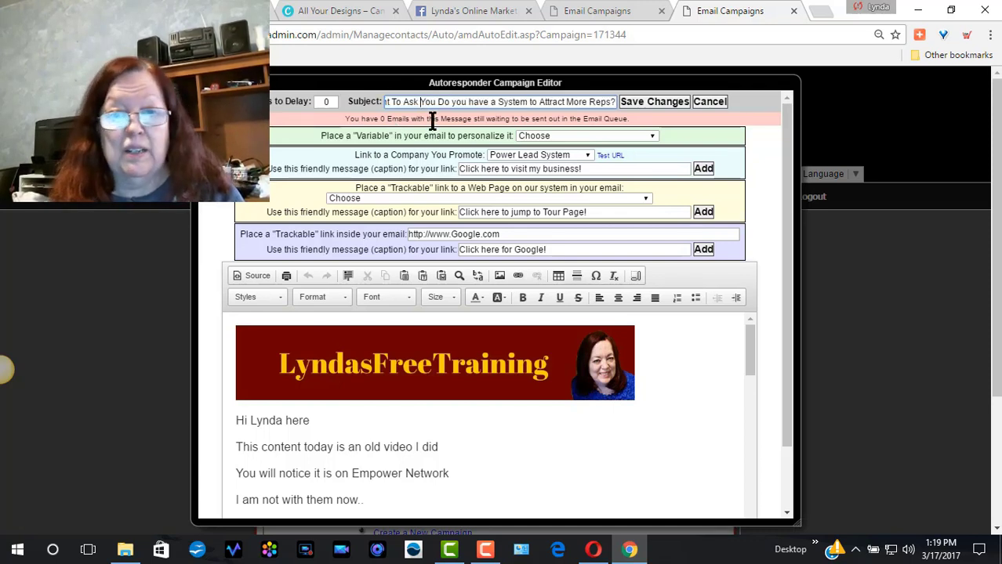
Step: Remove the "Broadcast - " prefix from the email subject so that it starts with "I Want To Ask You"
key("Home")
type("Broadcast -")
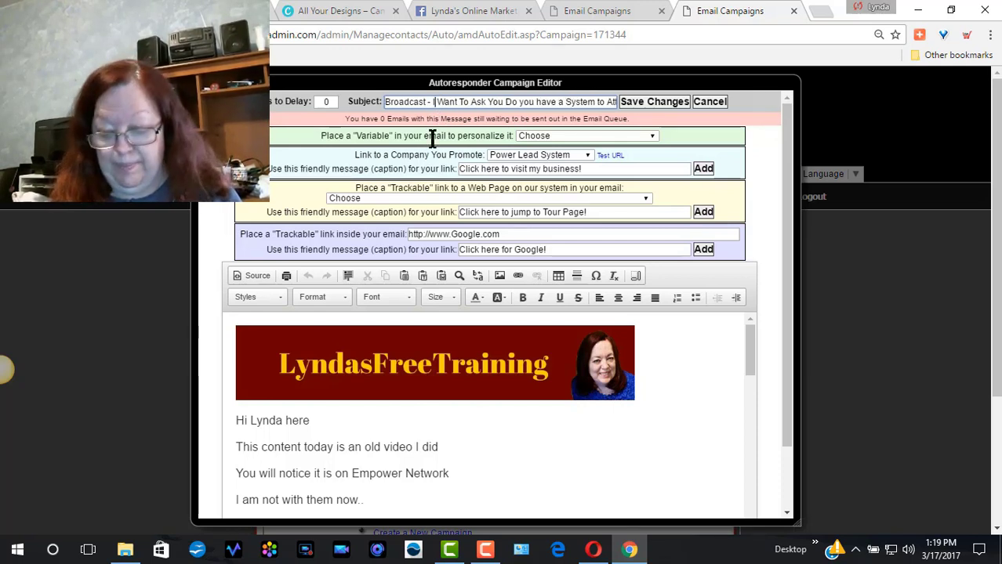
key("BackSpace")
key("BackSpace")
key("BackSpace")
key("BackSpace")
key("BackSpace")
key("BackSpace")
key("BackSpace")
key("BackSpace")
key("BackSpace")
key("BackSpace")
key("BackSpace")
key("BackSpace")
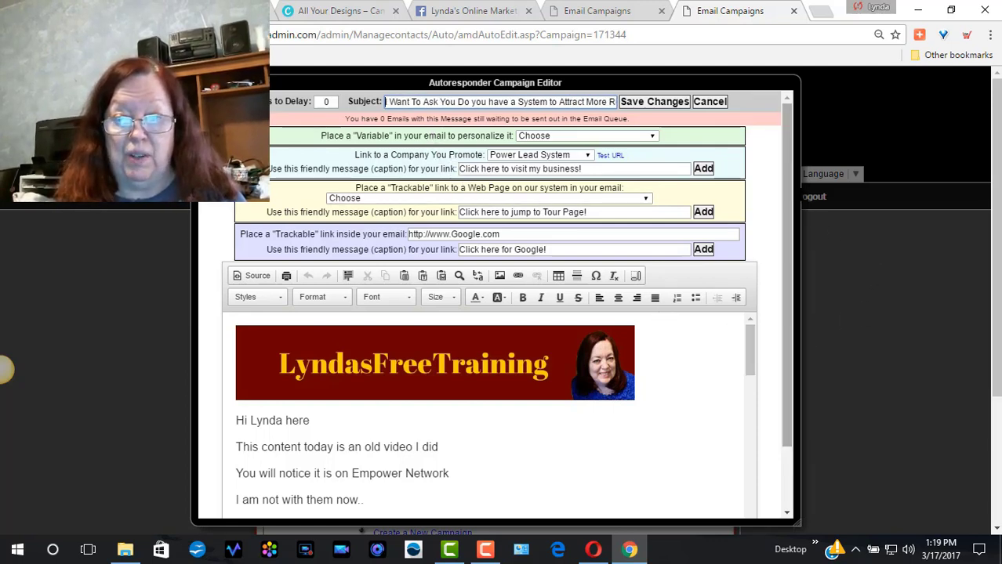
Step: Delete the old body text from "This content today is an old video I did" through "Sharing lesson 4 For your Pleasure Here"
scroll(791, 225, "down", 1)
scroll(793, 225, "down", 1)
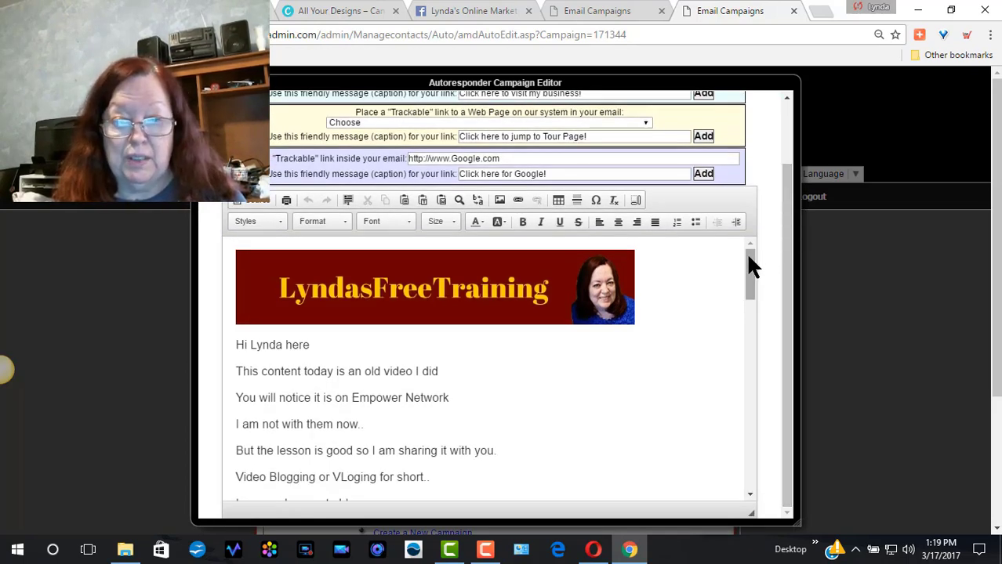
scroll(748, 271, "down", 2)
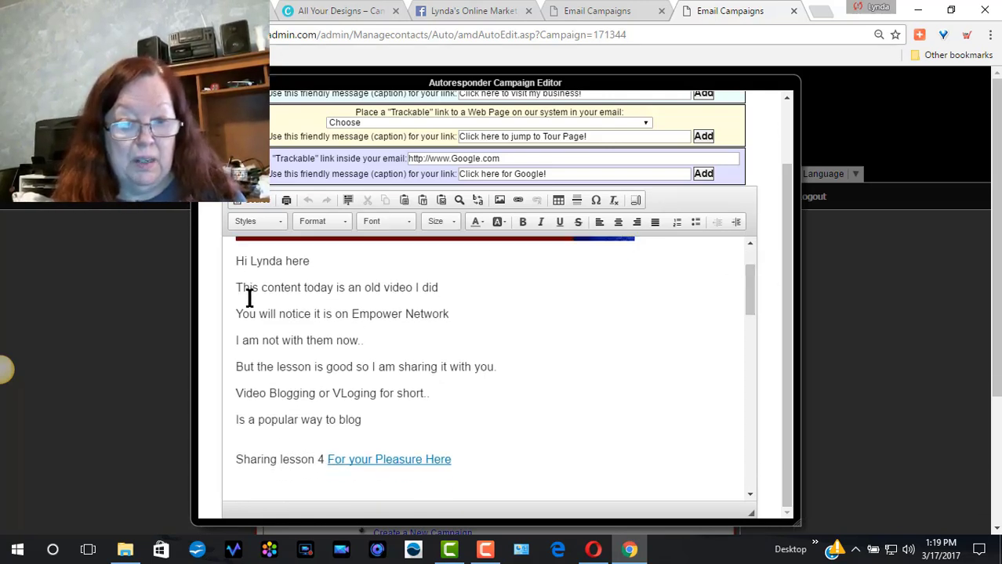
left_click_drag(238, 288, 475, 464)
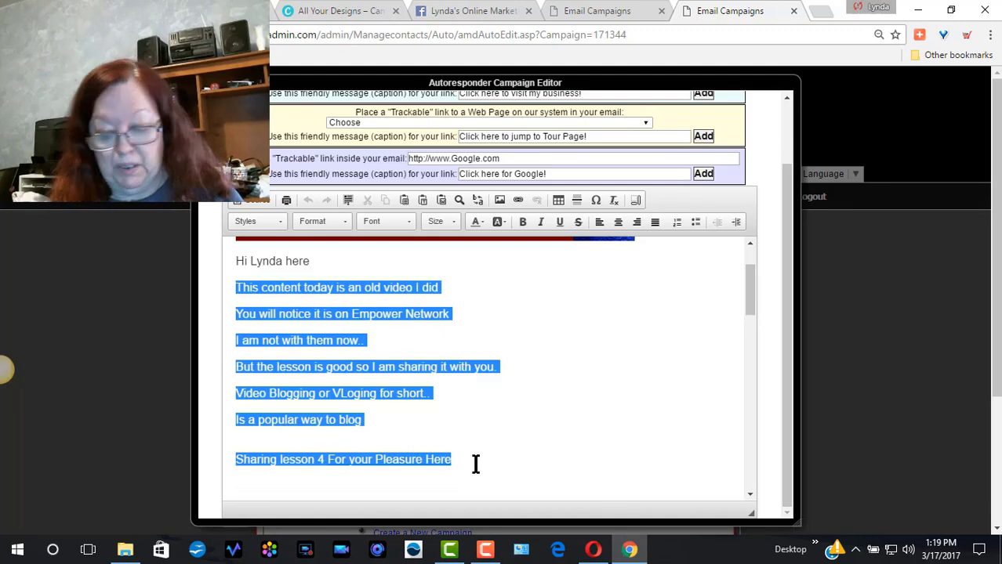
key("Delete")
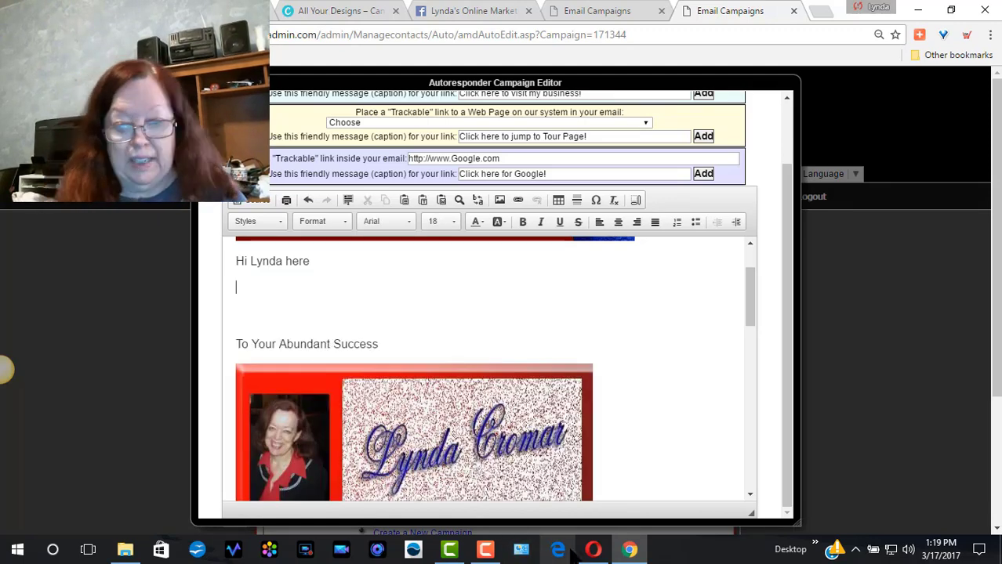
Step: Copy the message text from "In the last email I sent you" to the end in Opera and paste it below the greeting in the Chrome editor
left_click(594, 551)
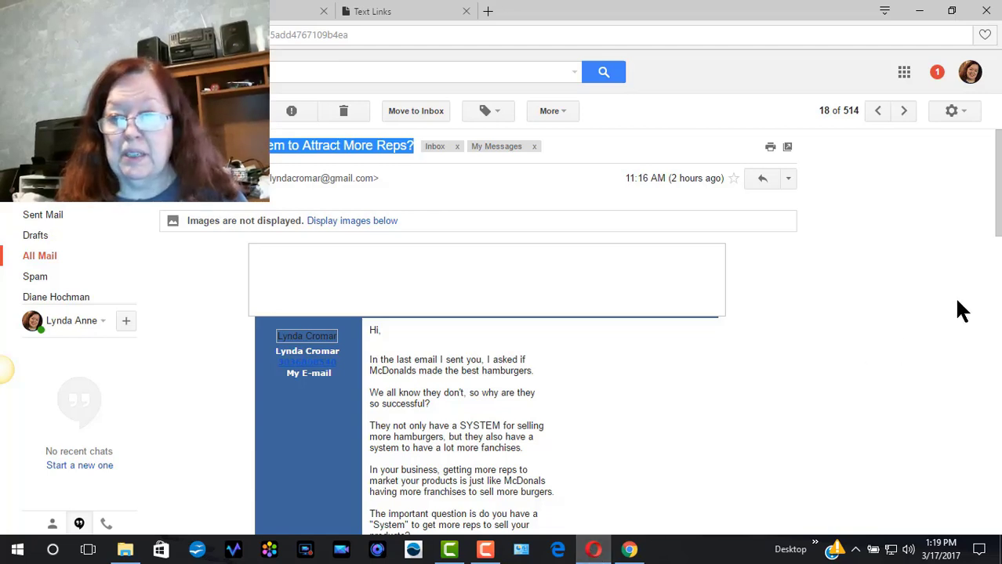
scroll(866, 244, "down", 3)
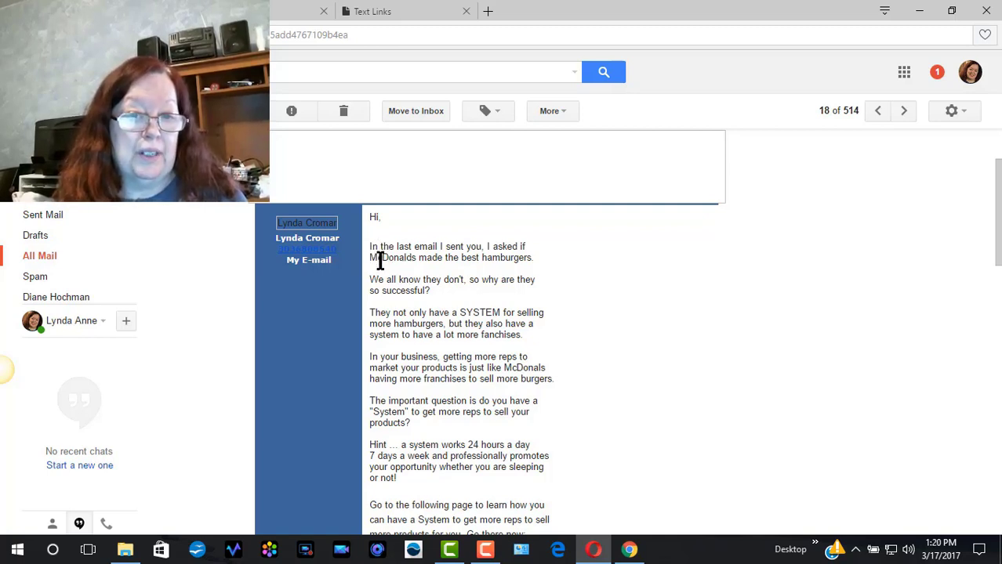
left_click_drag(370, 247, 551, 341)
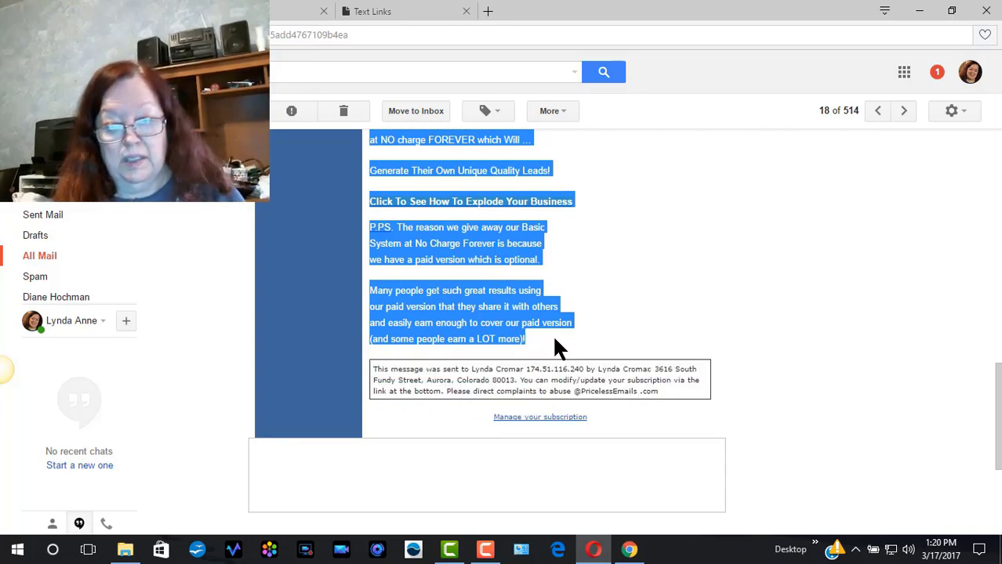
left_click(629, 550)
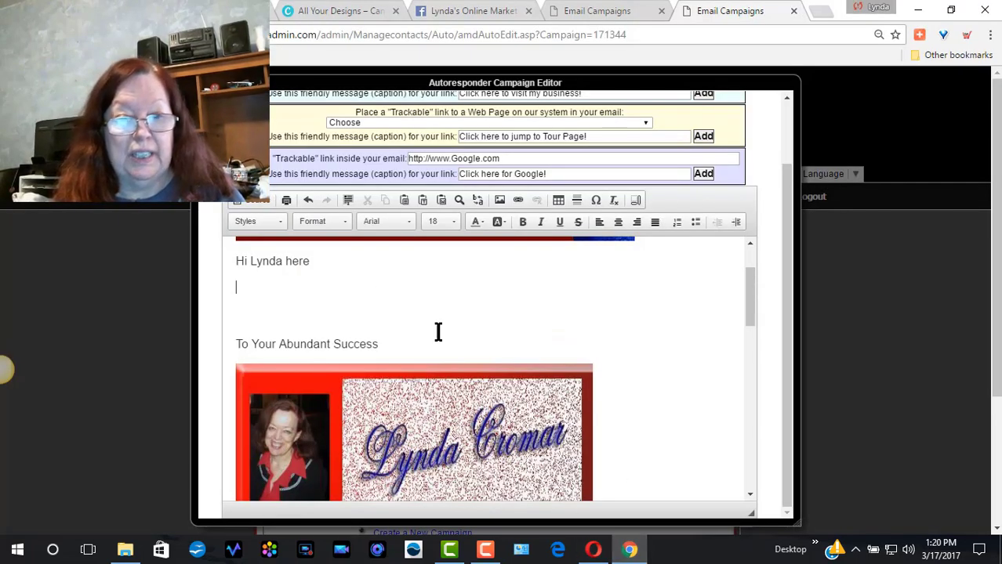
left_click(316, 293)
key("ctrl+v")
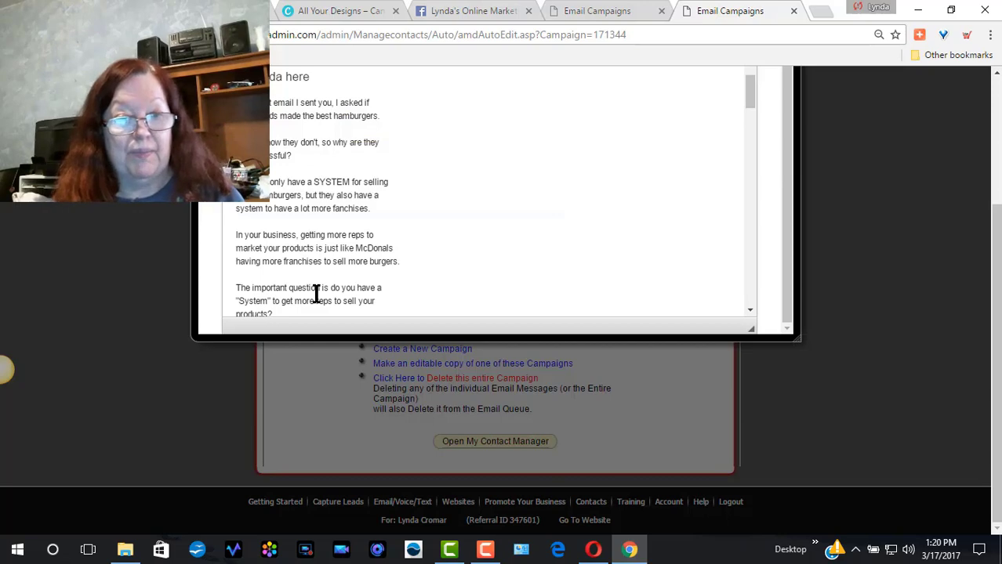
Step: Switch to the email in Opera, open its "Click To See How To Explode Your Business" link and copy the landing page's full address
left_click(593, 549)
left_click(721, 299)
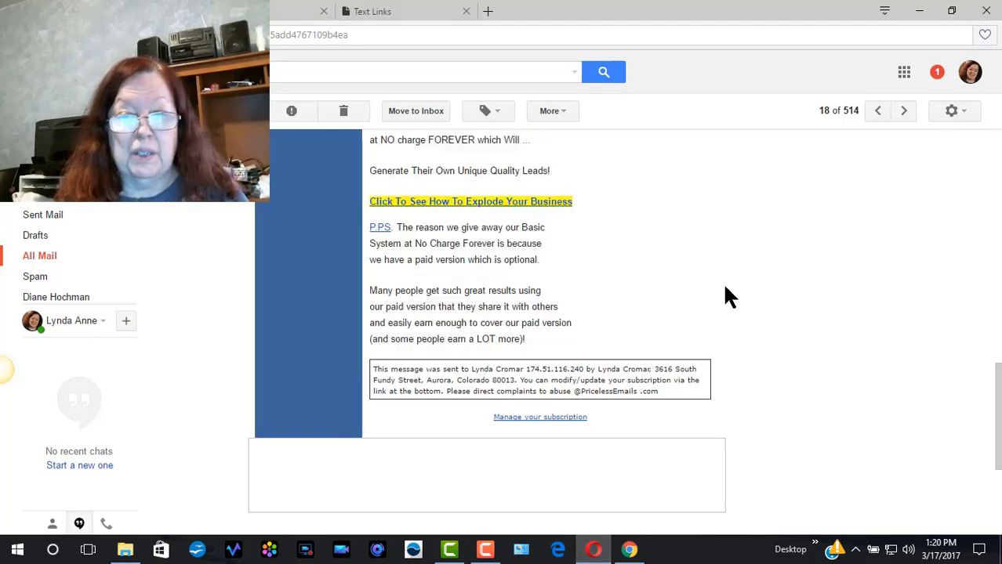
left_click(552, 203)
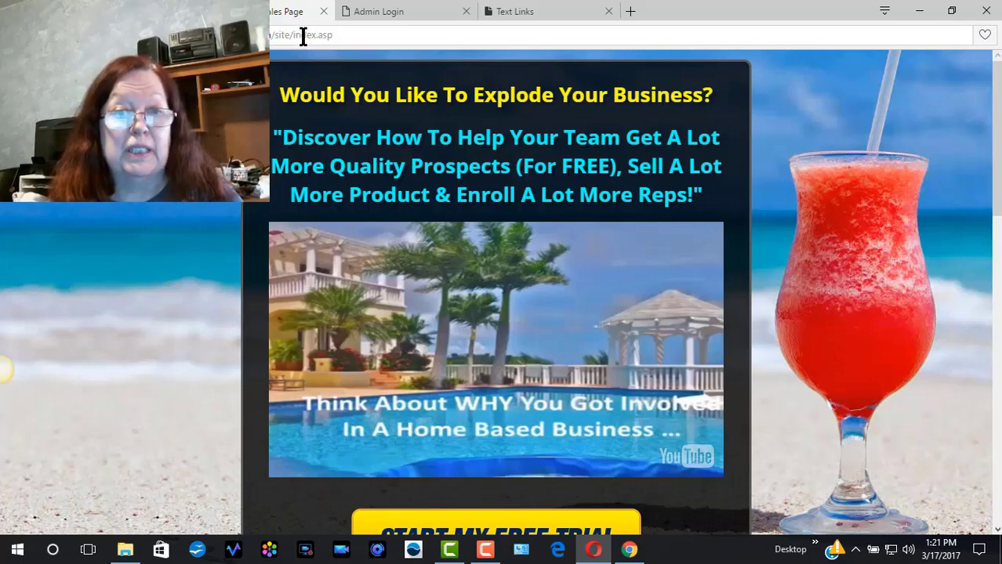
left_click_drag(342, 36, 262, 35)
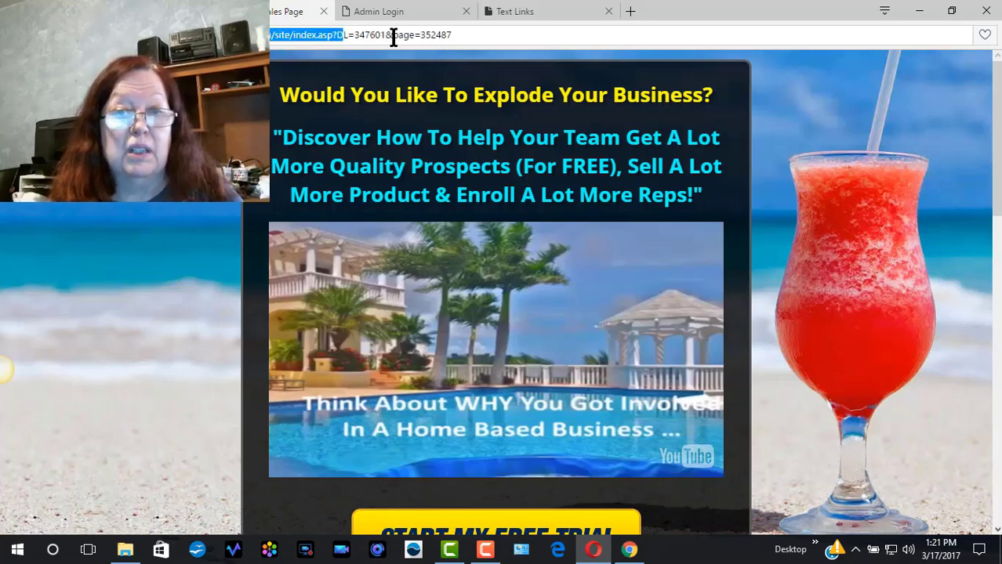
left_click(475, 34)
left_click_drag(476, 34, 279, 34)
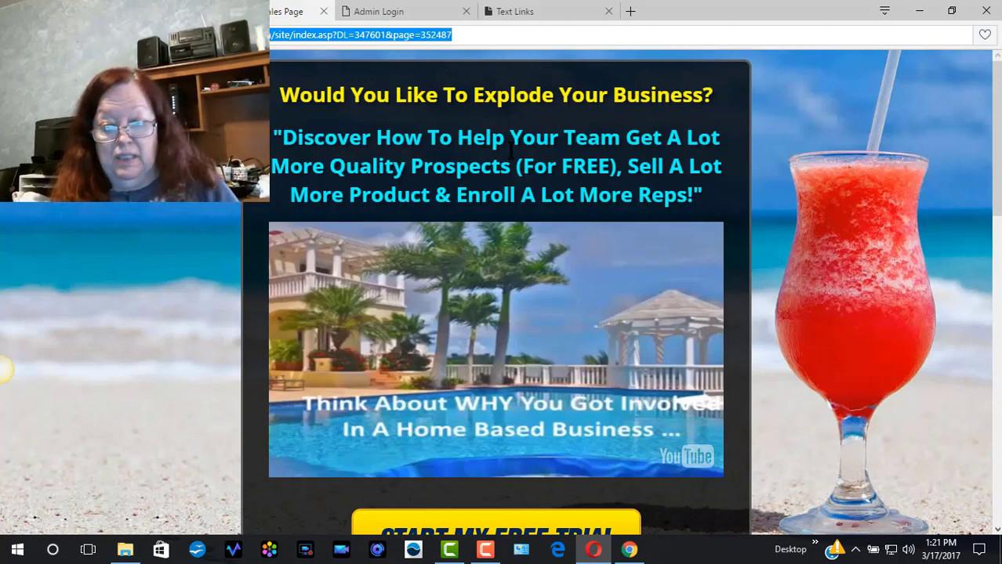
Step: Return to the email in Chrome and check the URL of its first "Click To See How To Explode Your Business" link, leaving it unchanged
left_click(630, 550)
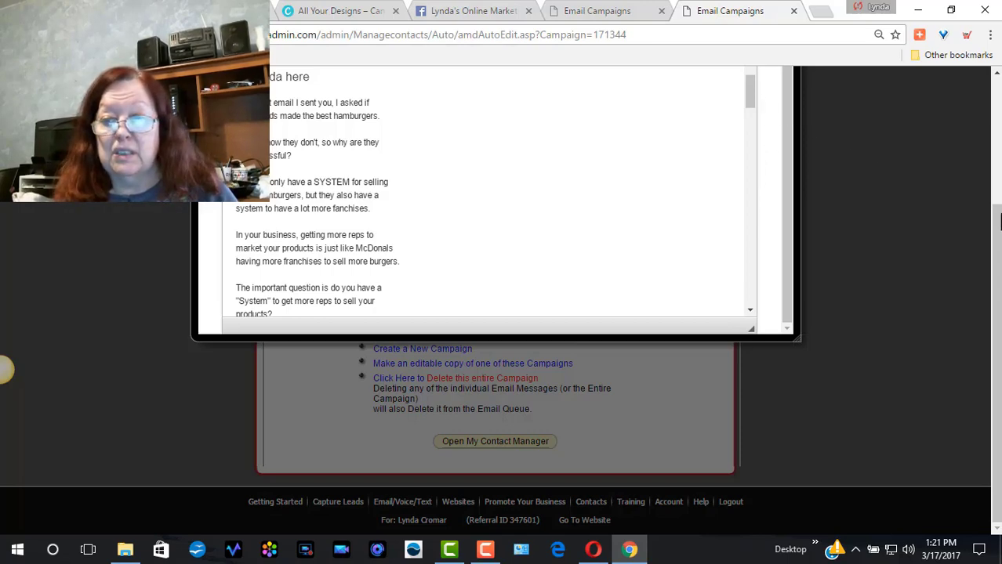
scroll(998, 222, "up", 1)
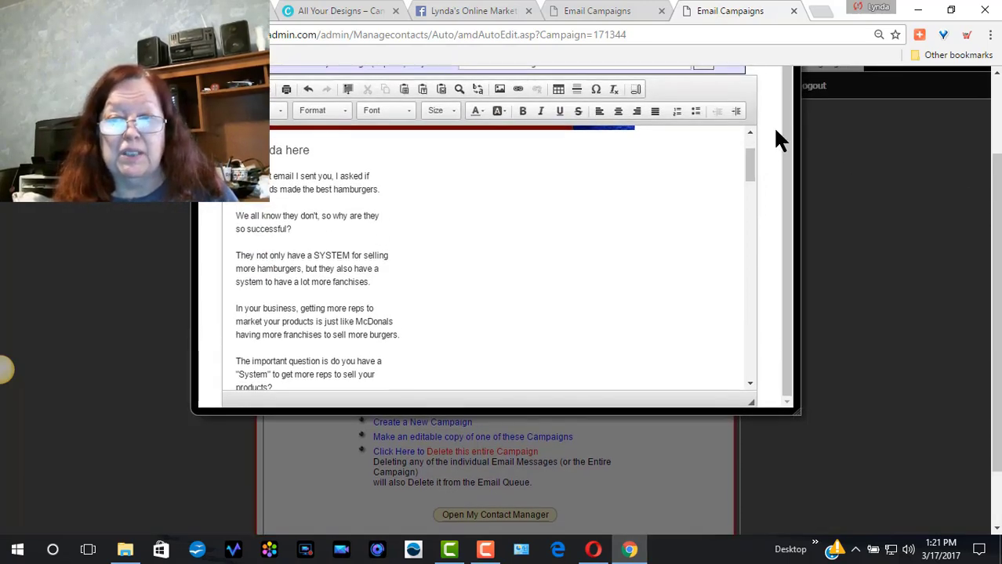
left_click_drag(753, 163, 752, 192)
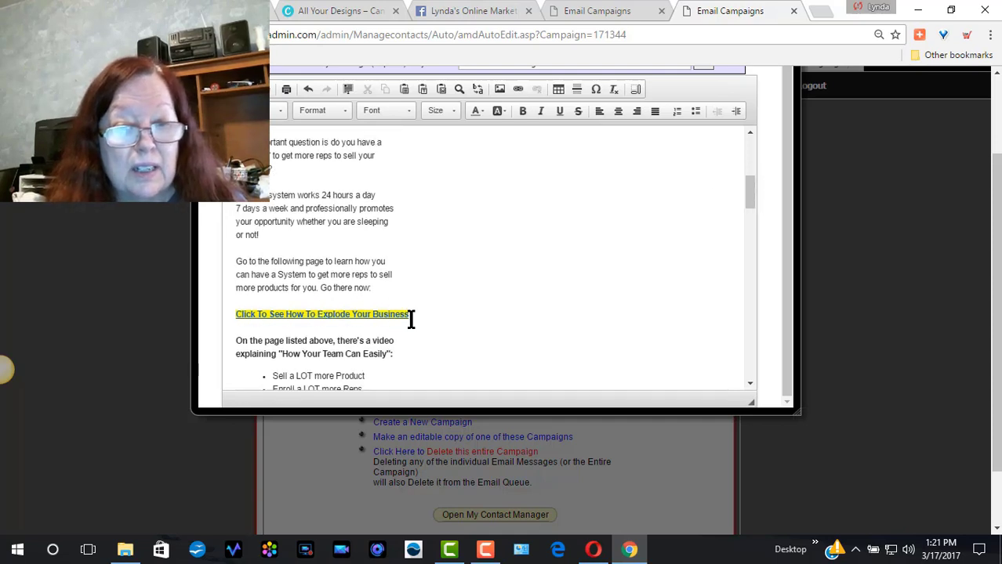
left_click_drag(410, 314, 229, 311)
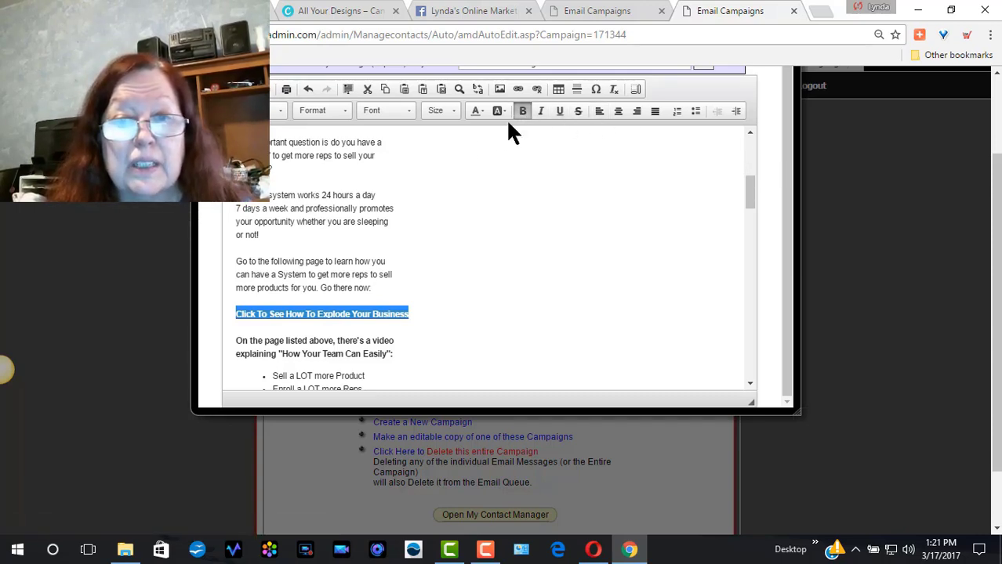
left_click(517, 89)
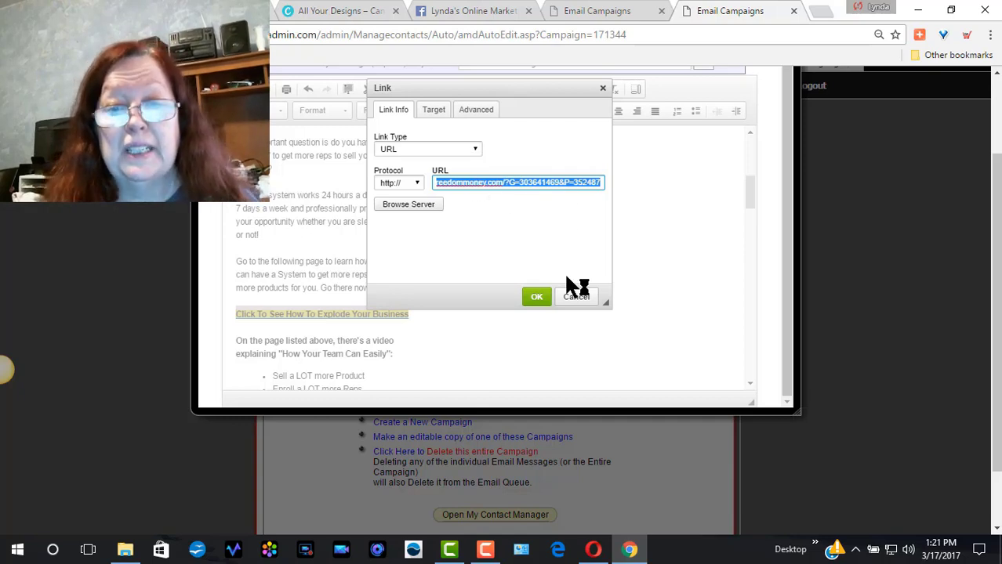
left_click(570, 299)
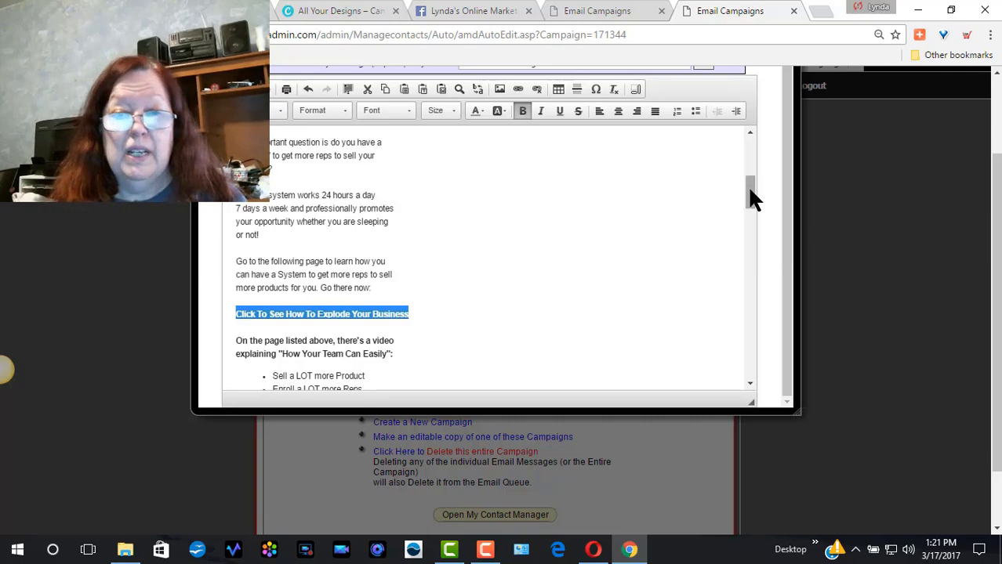
left_click_drag(750, 196, 758, 157)
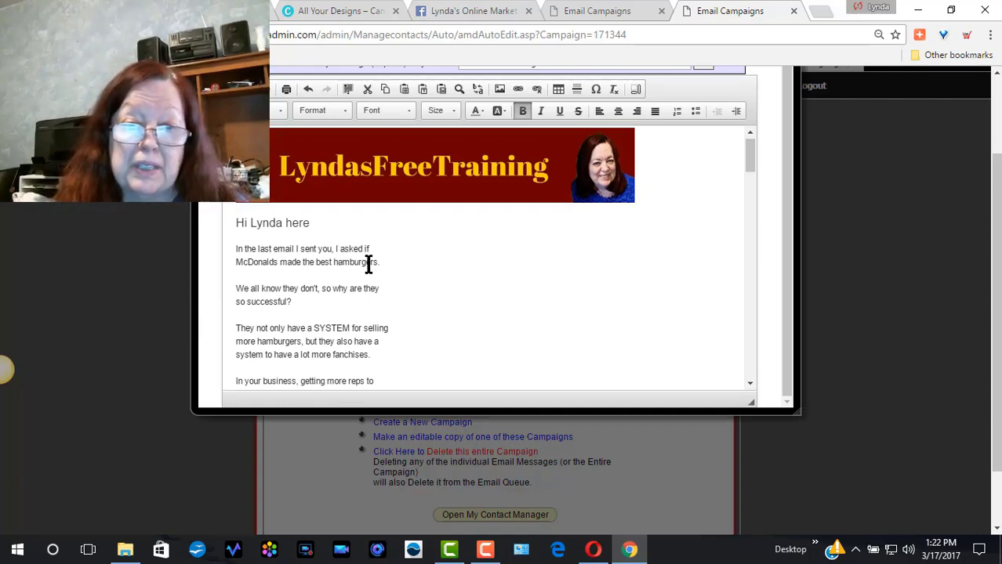
left_click_drag(391, 264, 230, 251)
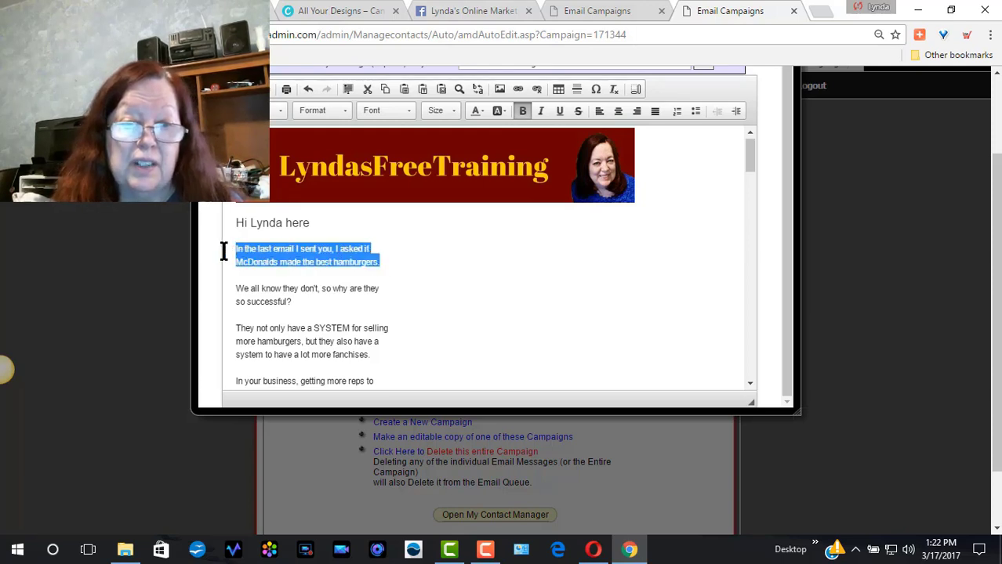
key("Delete")
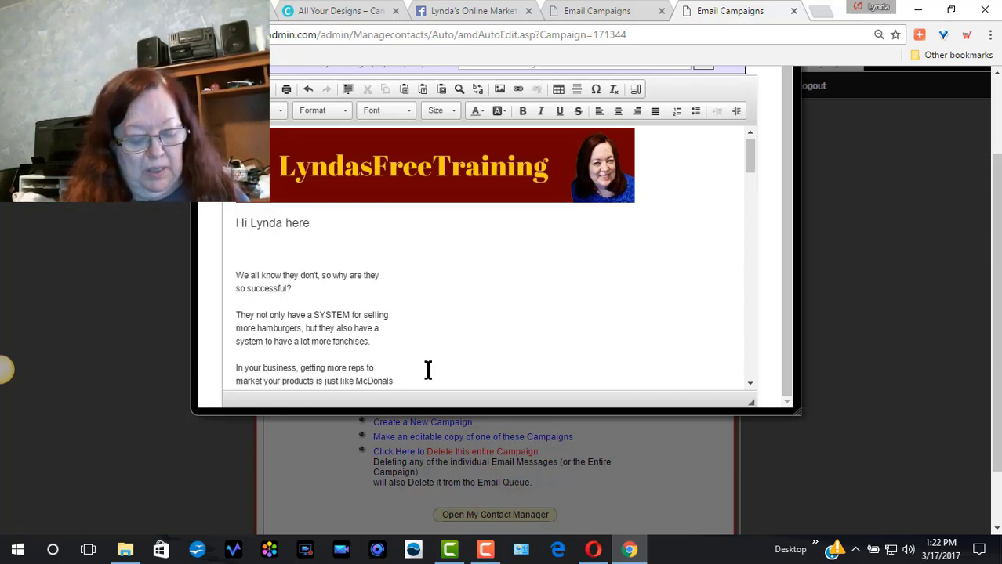
key("ctrl+z")
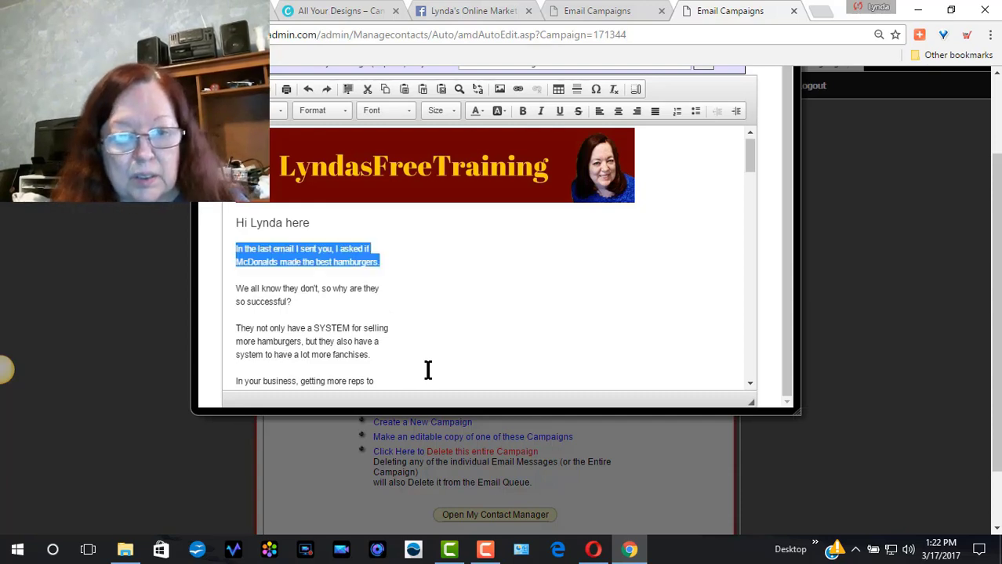
left_click(416, 297)
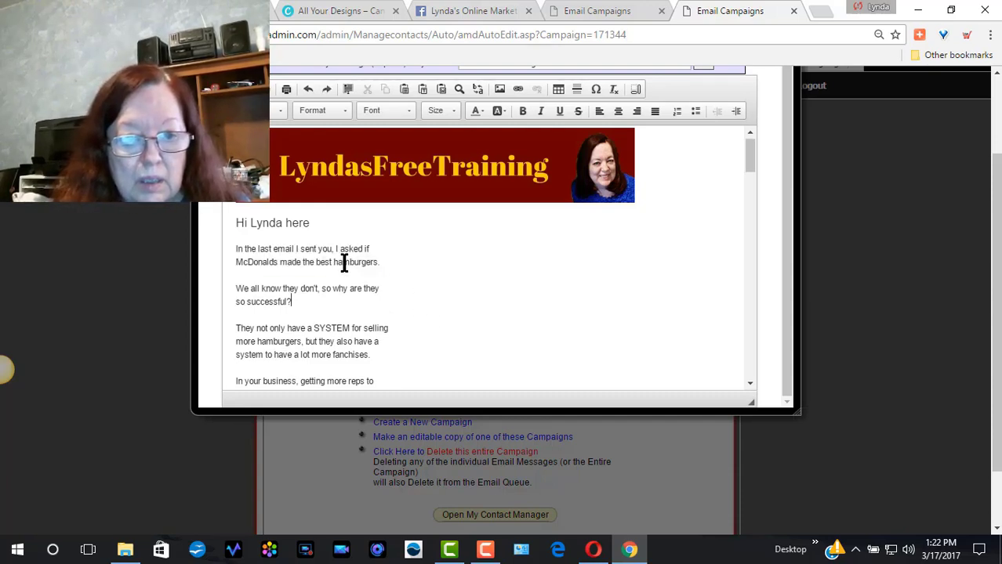
Step: Add the line "Have you ever thought about.." below the greeting, separated from it by a blank line
left_click(329, 234)
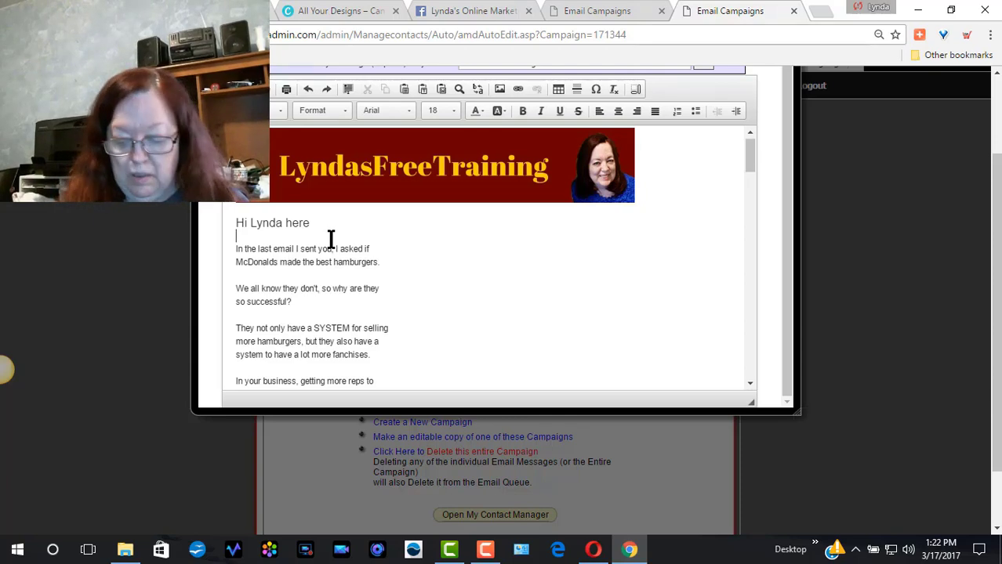
key("Return")
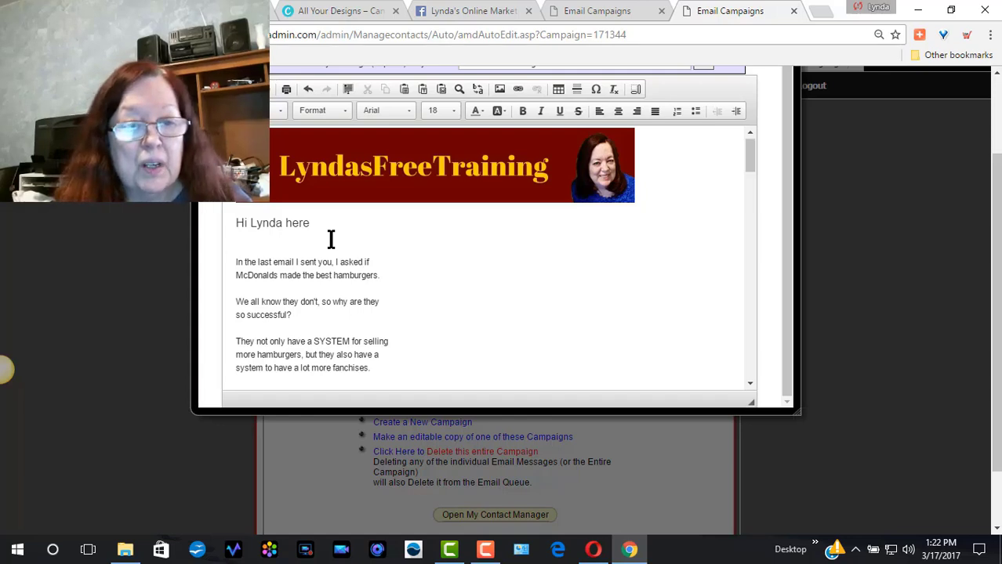
type("Have ")
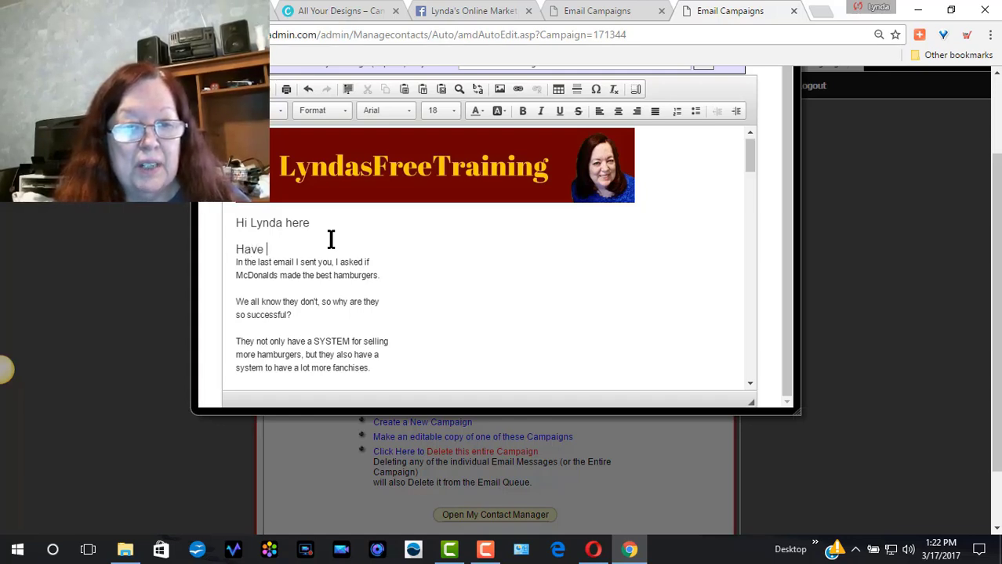
type("you eve")
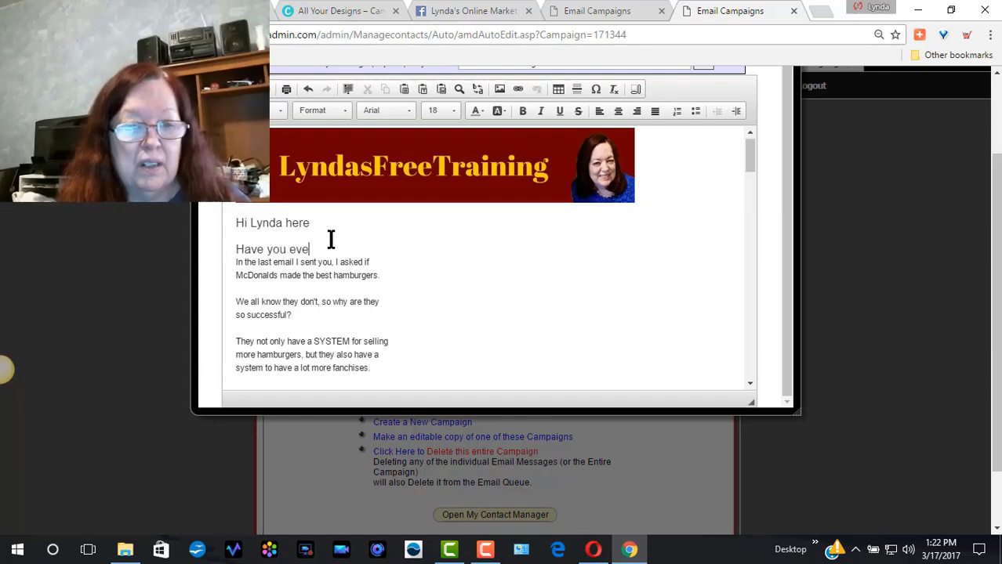
type("r thought ")
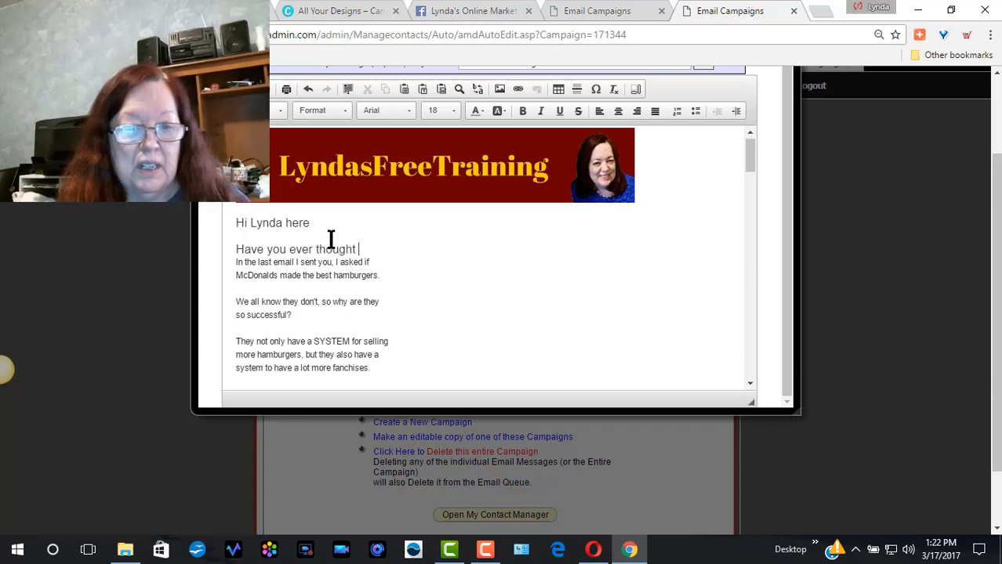
type("about")
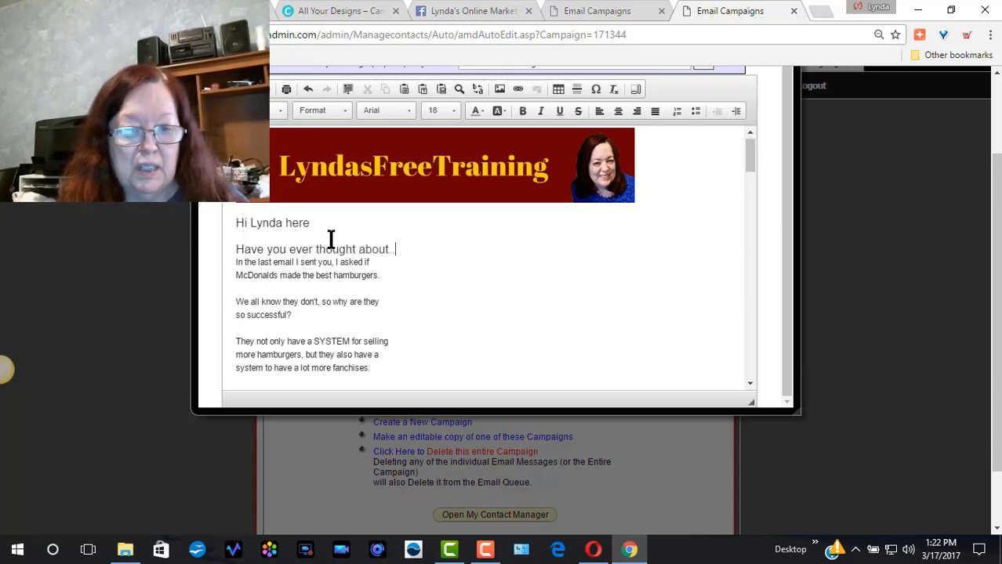
Step: Add the line "If McDonalds has the best hamburgers?" under the new opening and delete the pasted sentence starting "In the last email I sent you"
key("Return")
type("I")
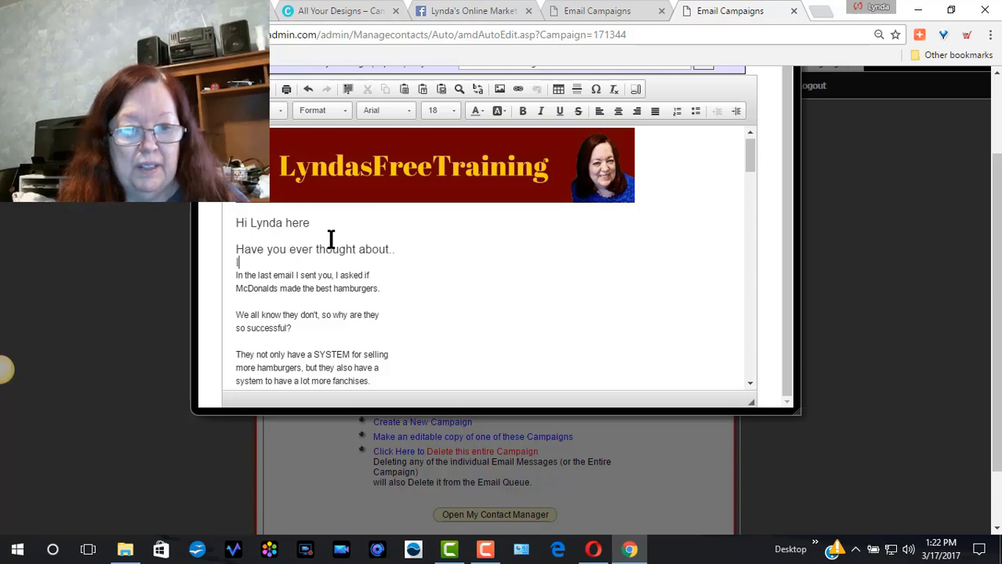
type("f Mch")
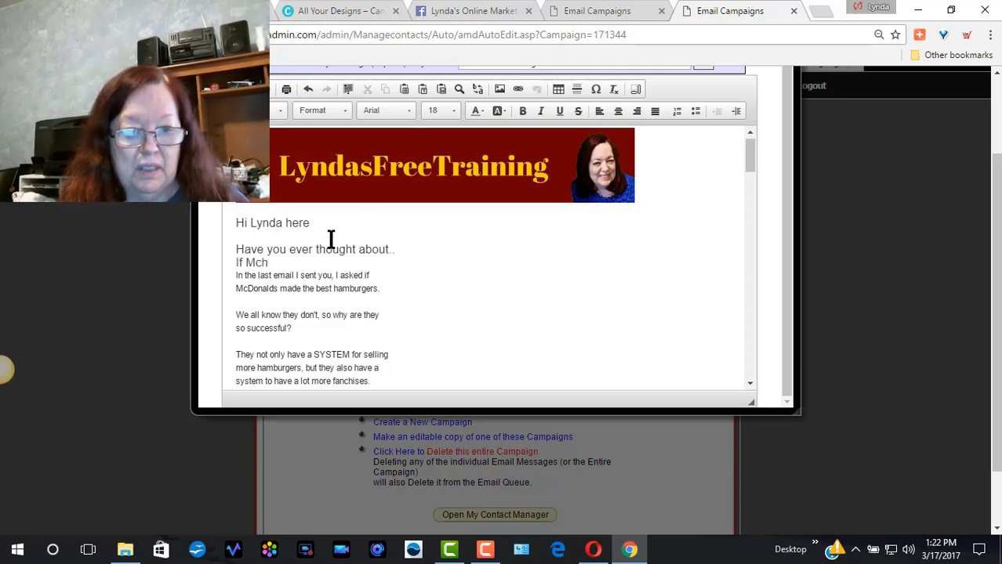
key("BackSpace")
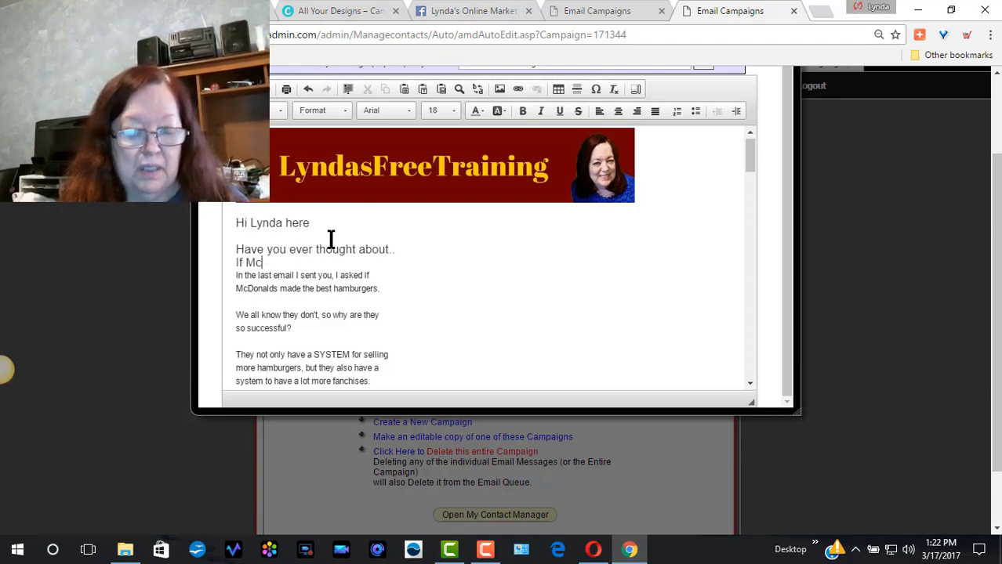
type("Donald")
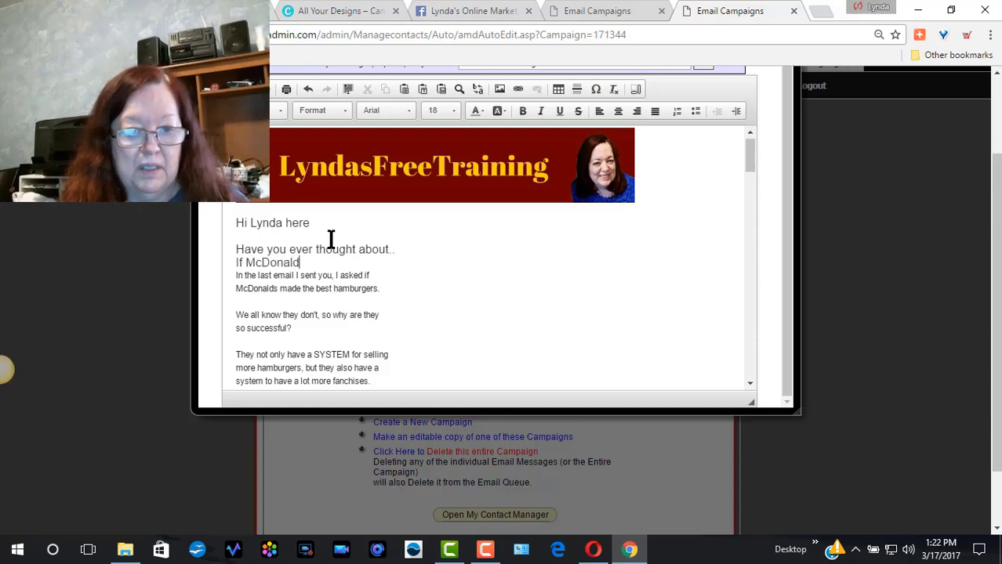
type("s ha")
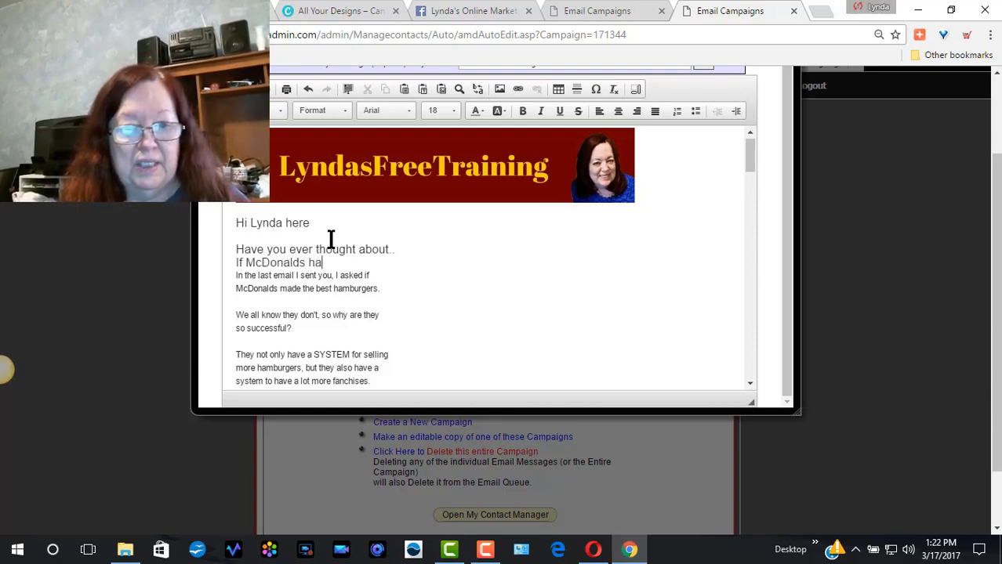
type("s the be")
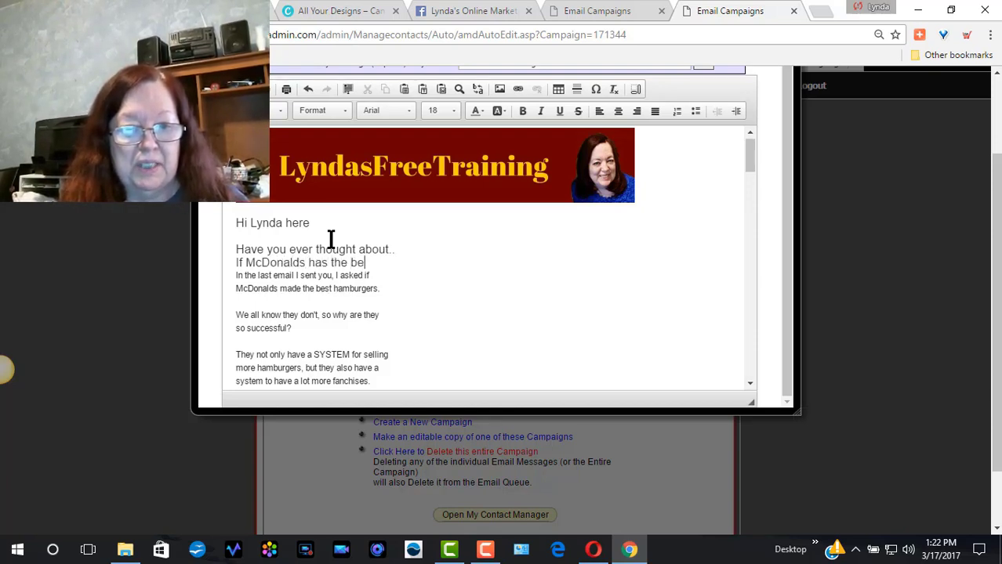
type("st ")
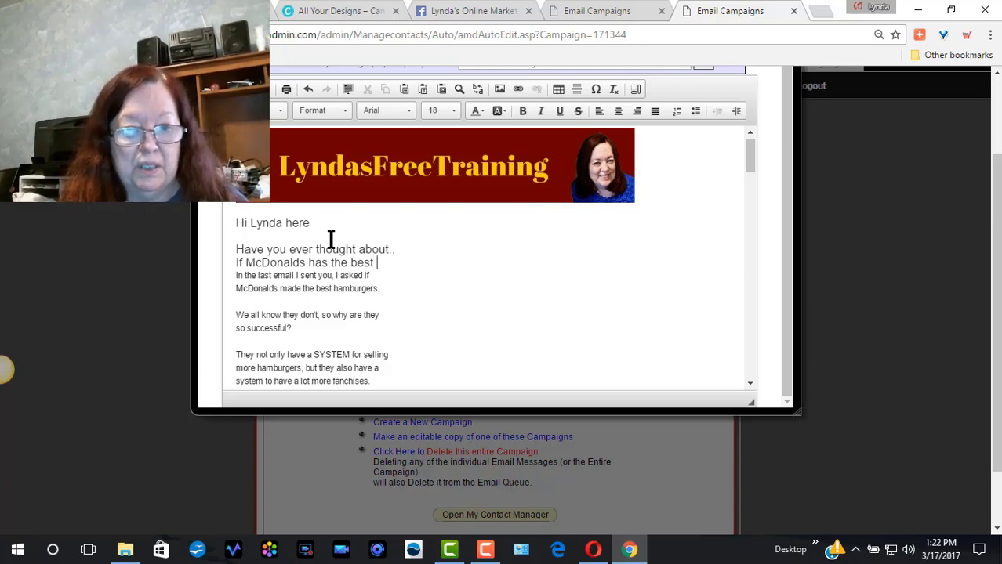
type("hamburgers")
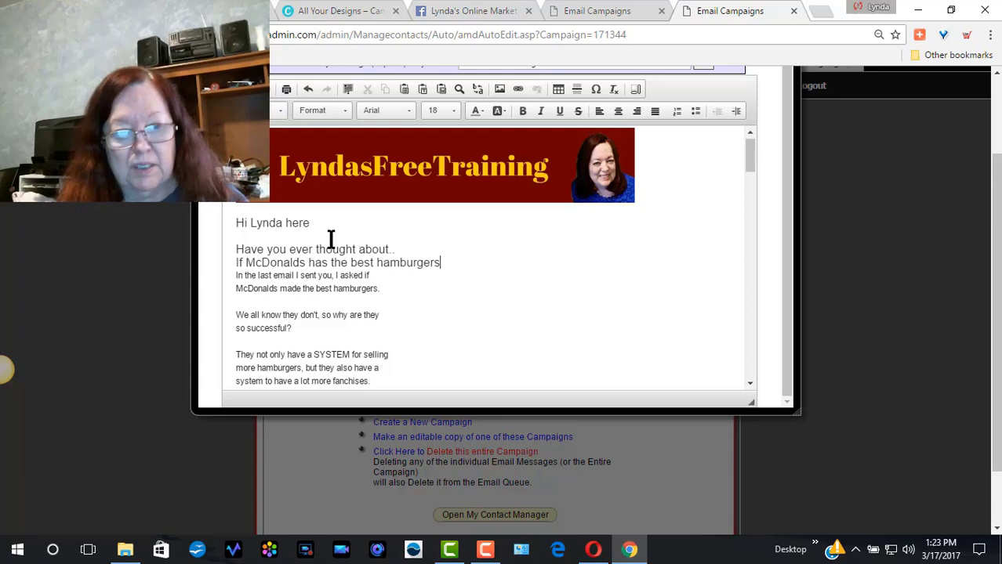
type("?")
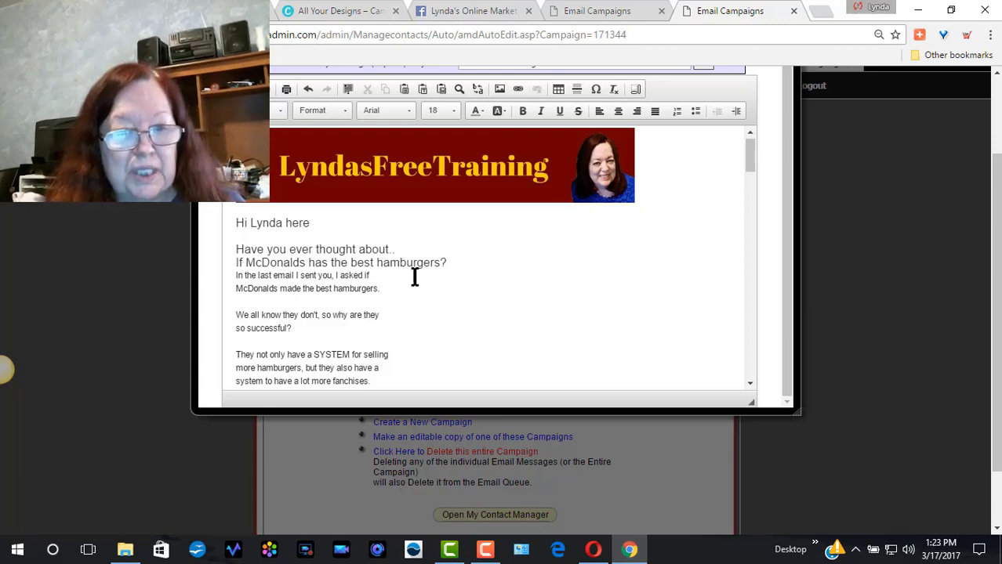
left_click_drag(380, 289, 233, 277)
key("Delete")
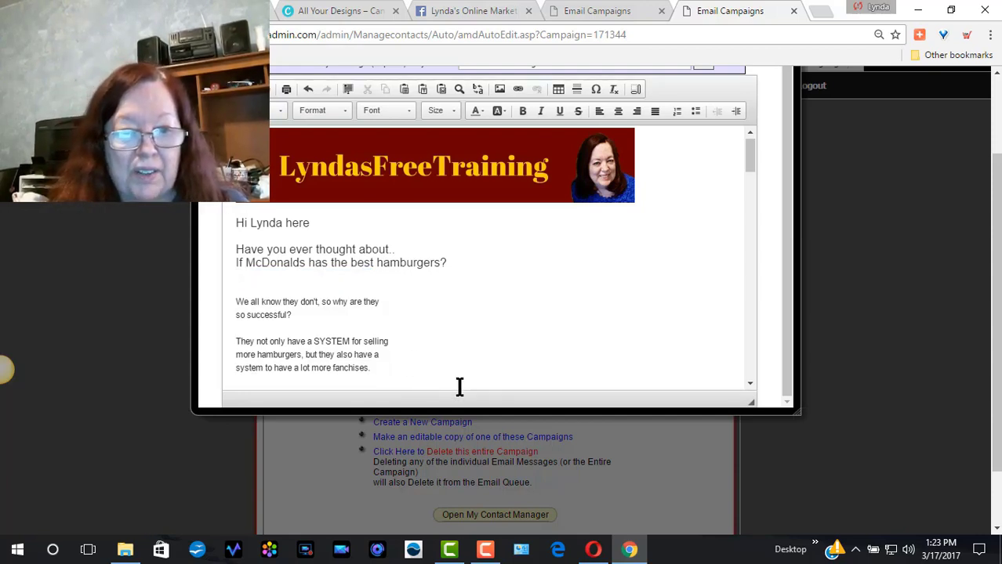
Step: Start a new paragraph below the hamburgers question with the line "We know they don't so are you like me"
left_click(468, 263)
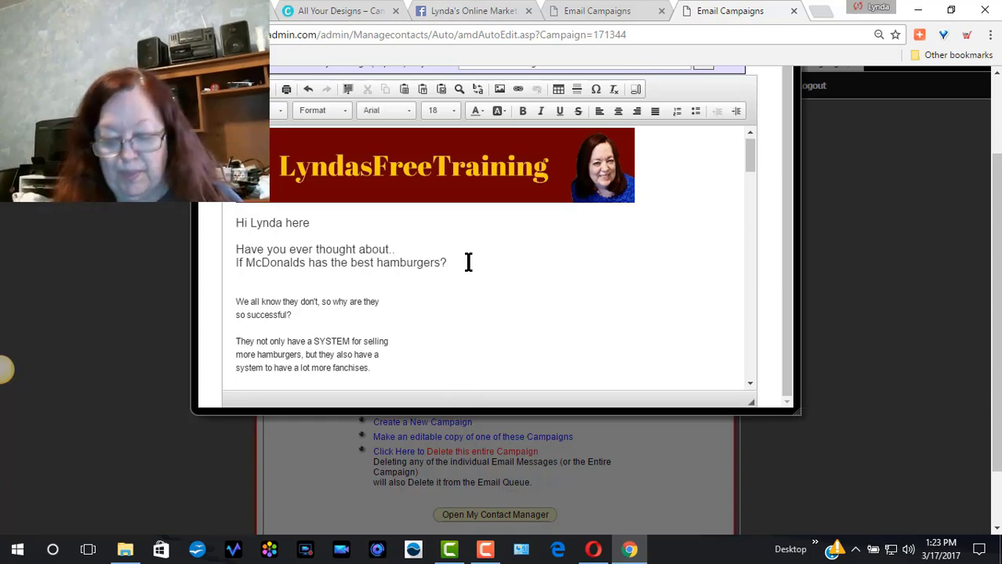
key("Return")
key("Return")
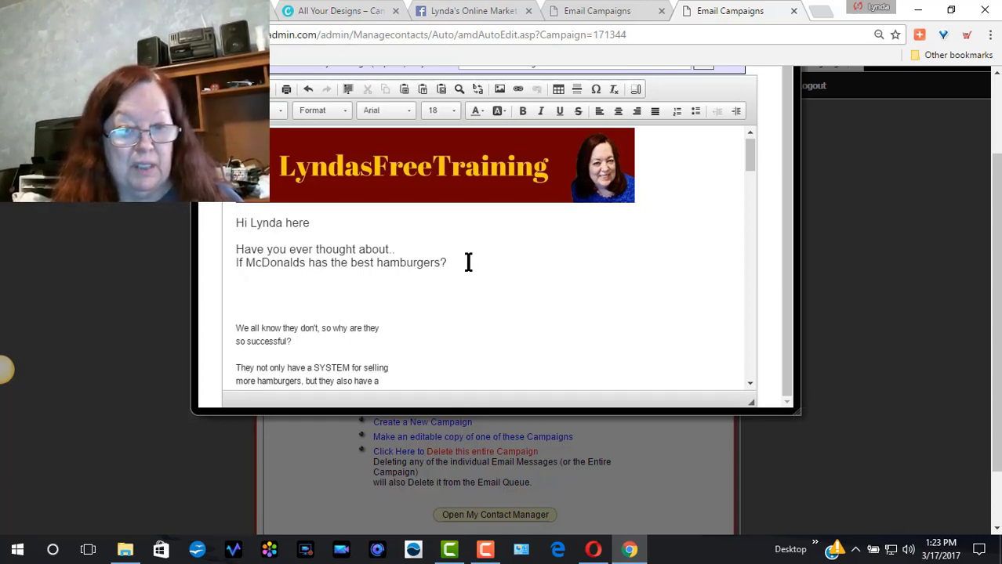
type("W")
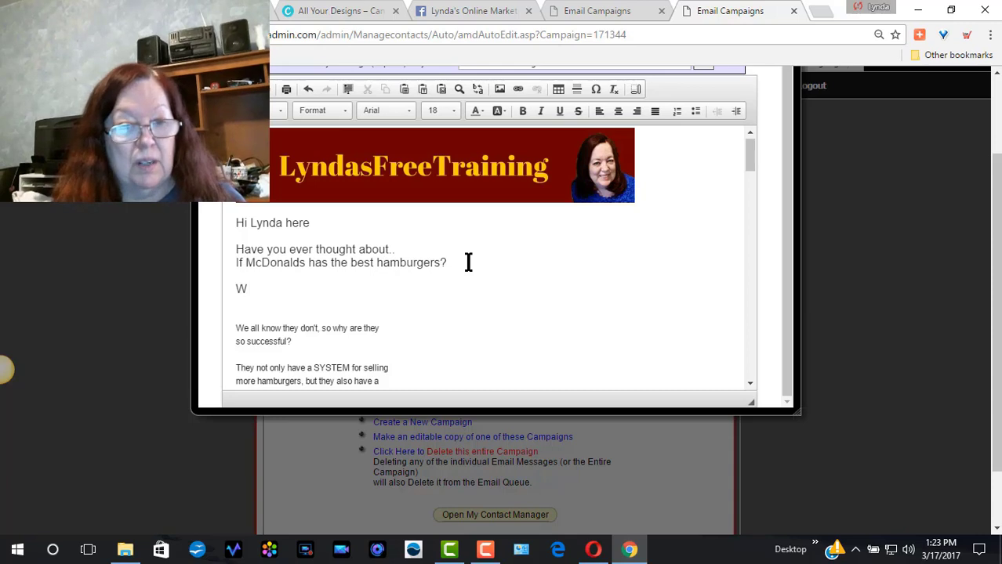
type("e ")
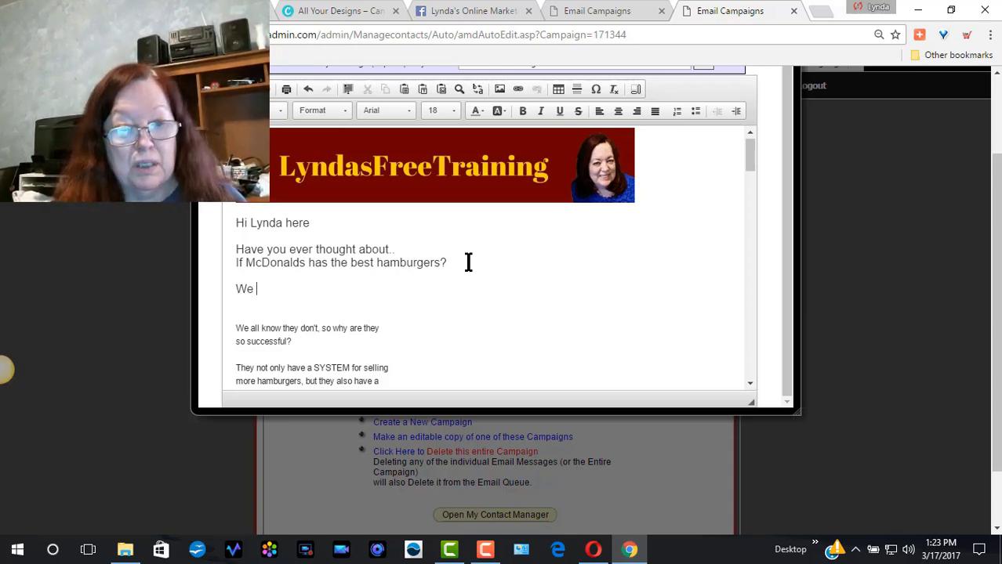
type("know the")
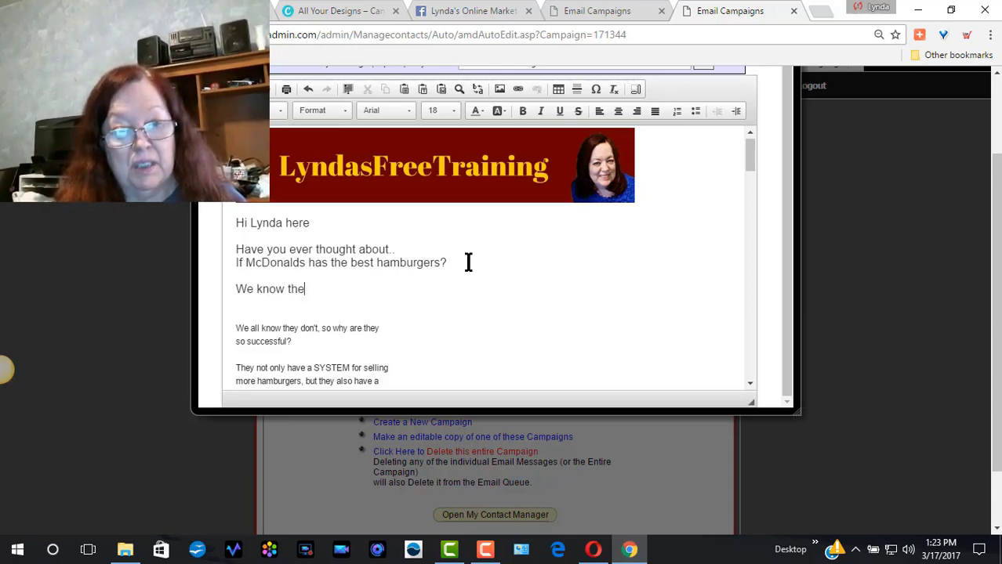
type("y don't")
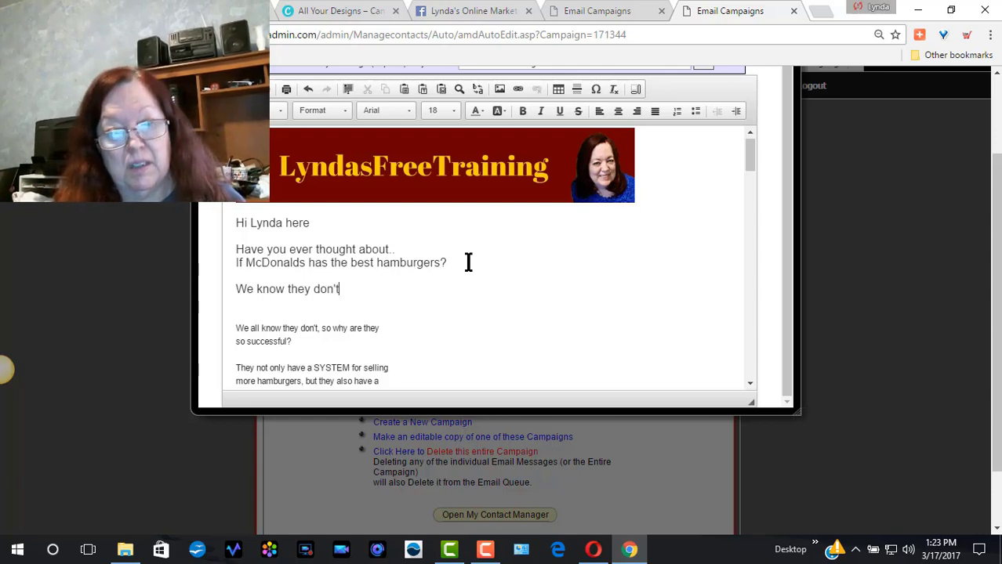
type(" so ")
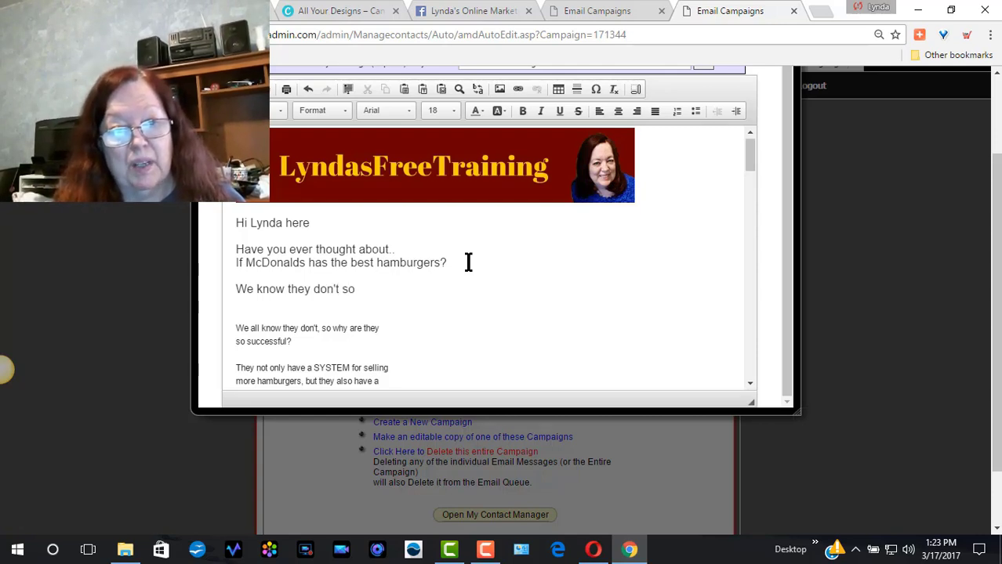
type("are you l")
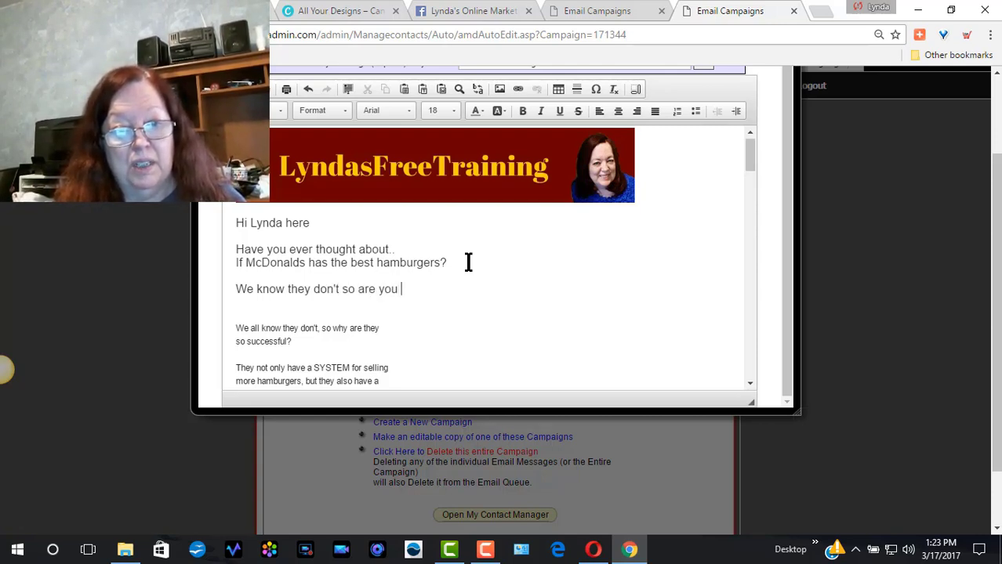
type("ike me")
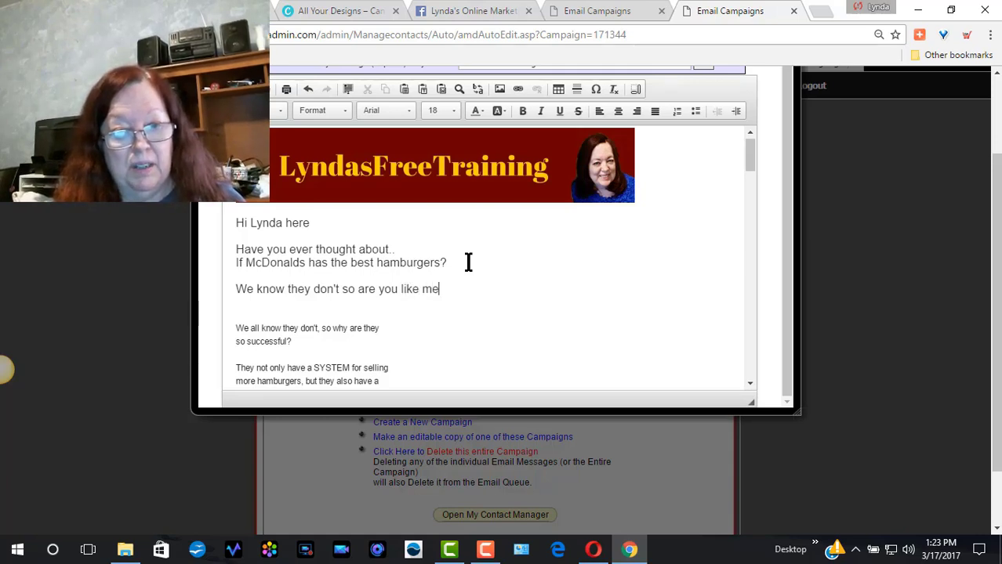
Step: Continue the new paragraph on a second line with "wondering why they are so successful"
key("Return")
type("wond")
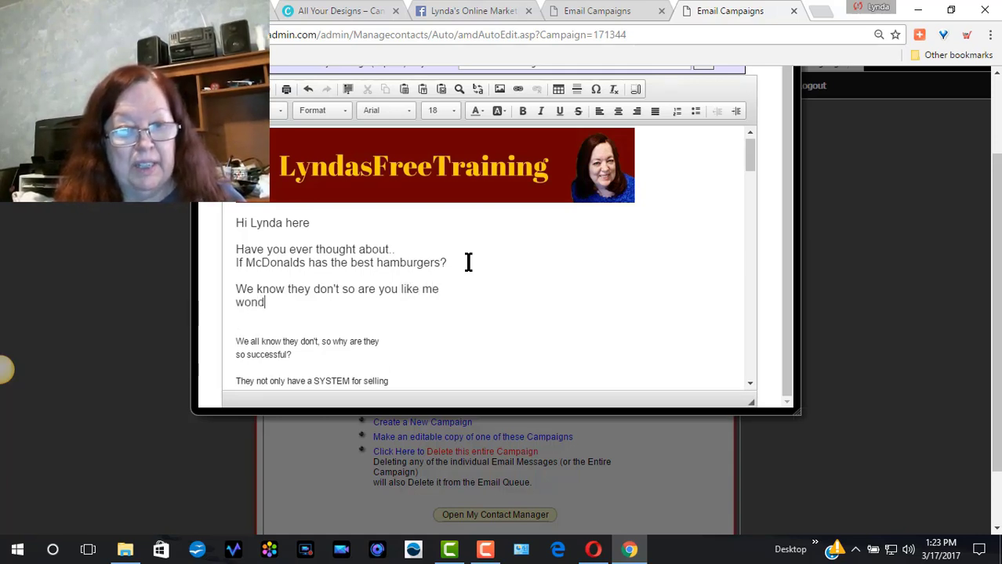
type("ering ")
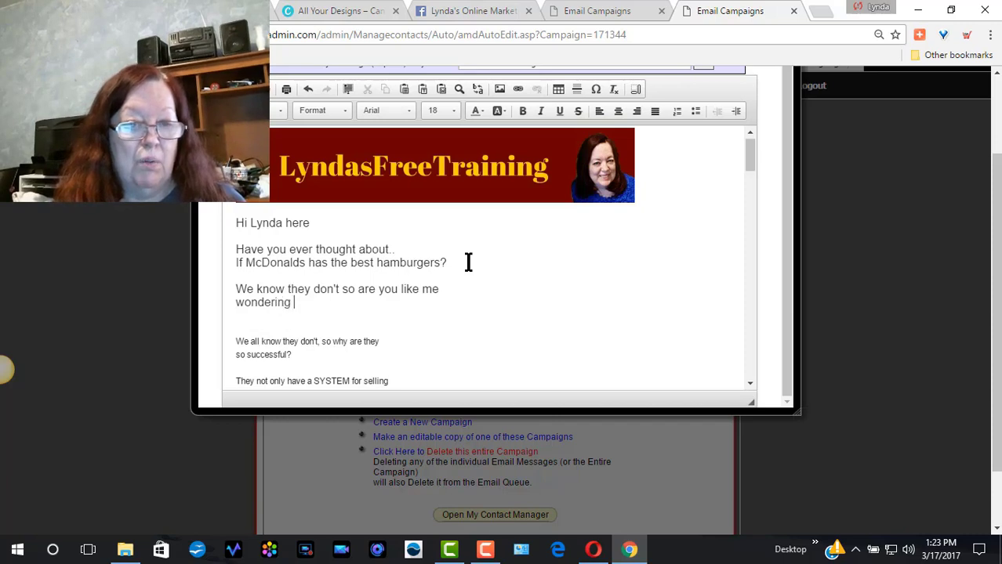
type("why they ")
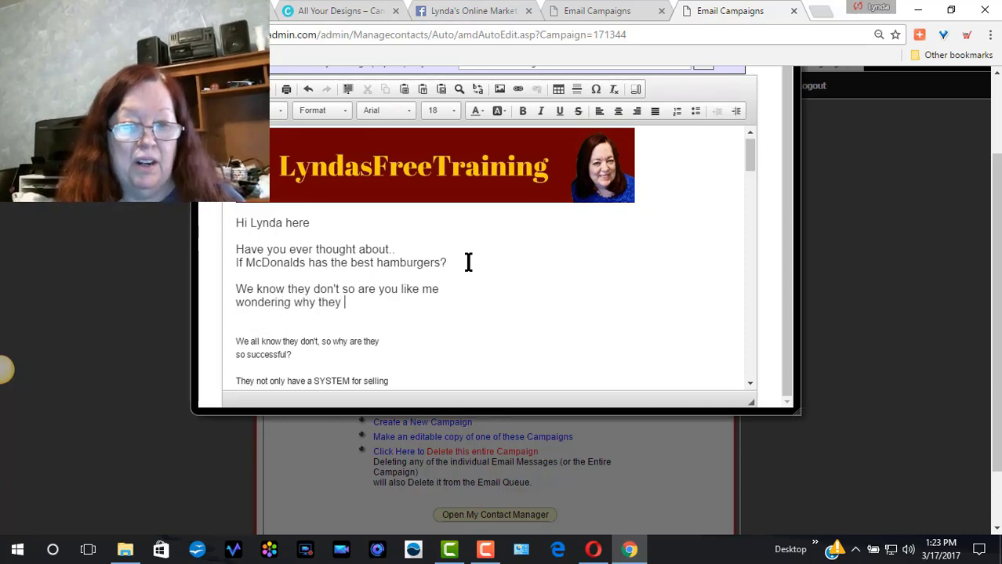
type("are so suc")
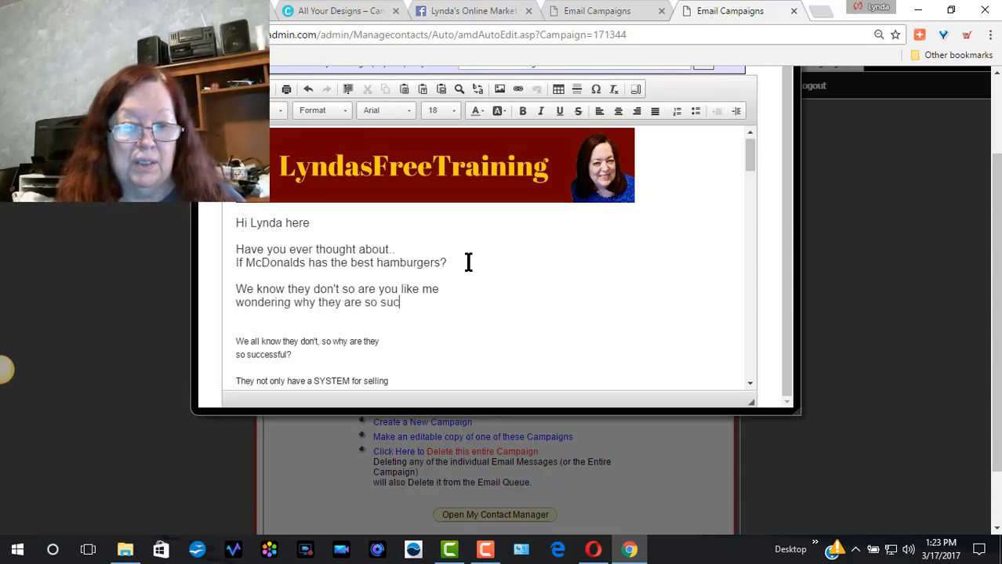
type("cessful")
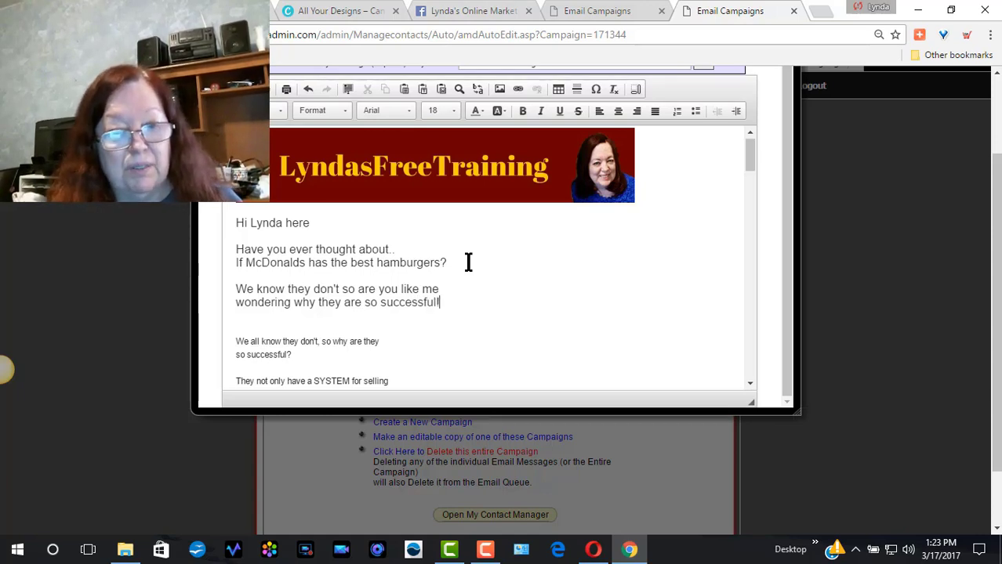
Step: End the "so successful" line with an exclamation mark and delete the pasted sentence "We all know they don't, so why are they so successful?"
type("!")
left_click(301, 352)
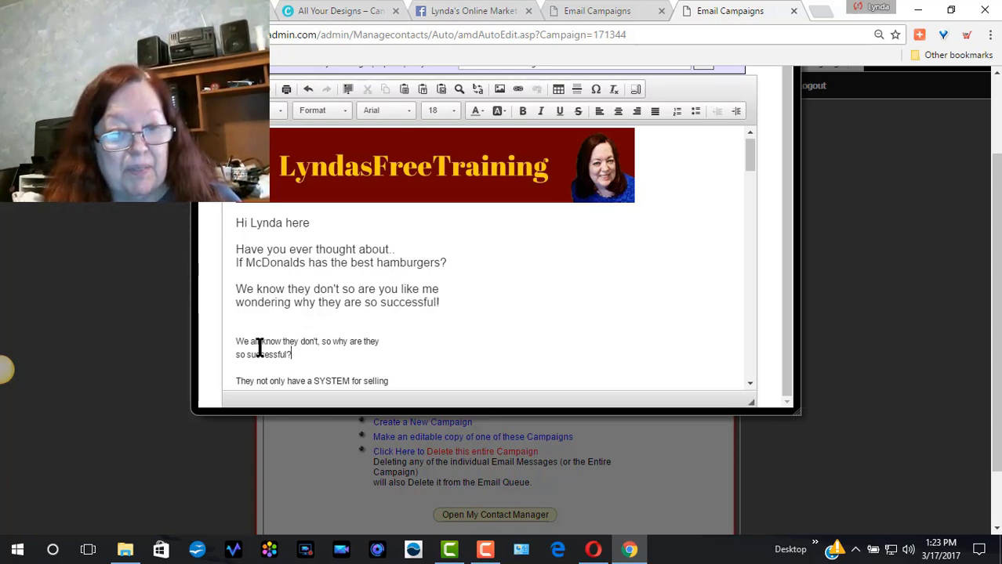
left_click(226, 342, "shift")
key("Delete")
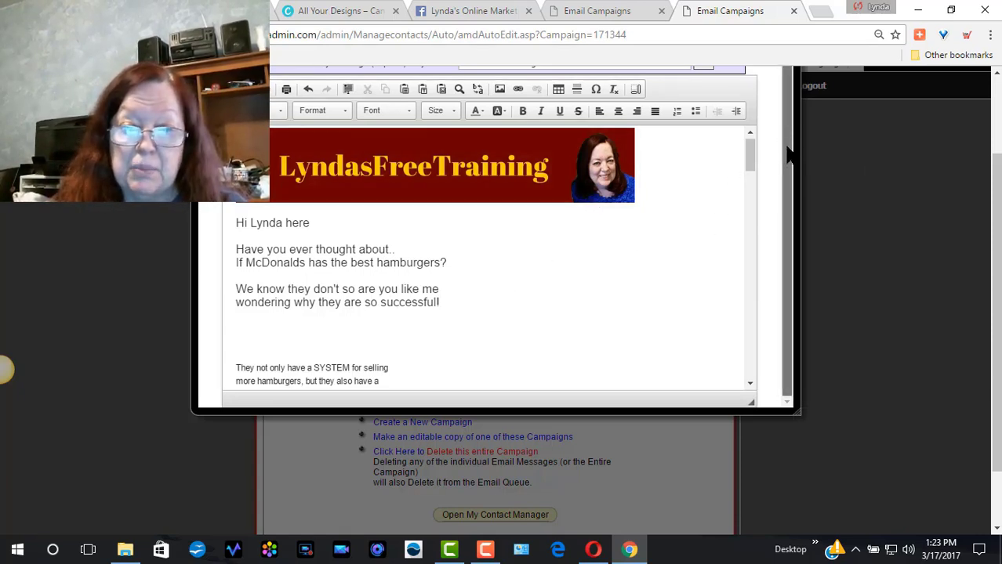
left_click_drag(746, 151, 748, 166)
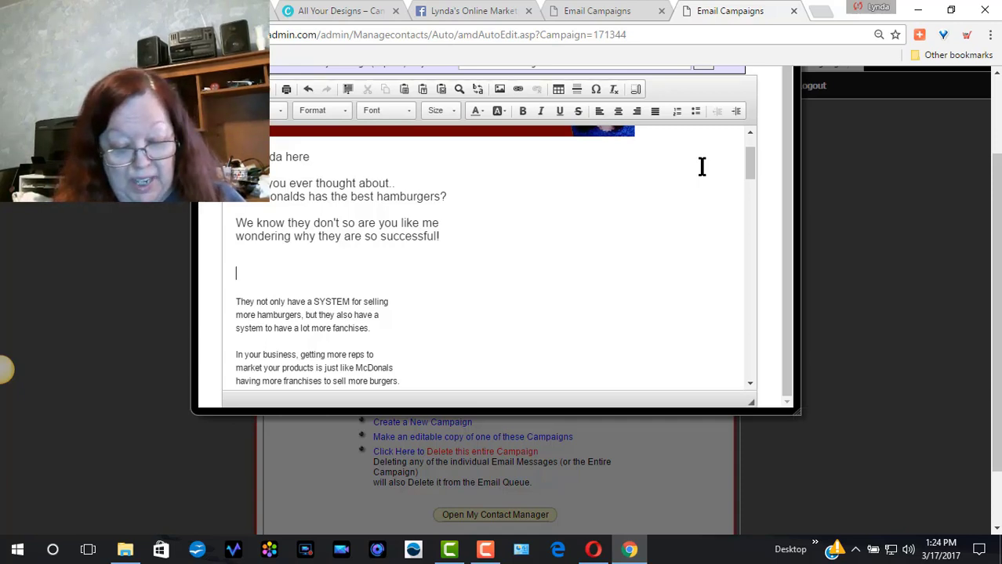
type("They ha")
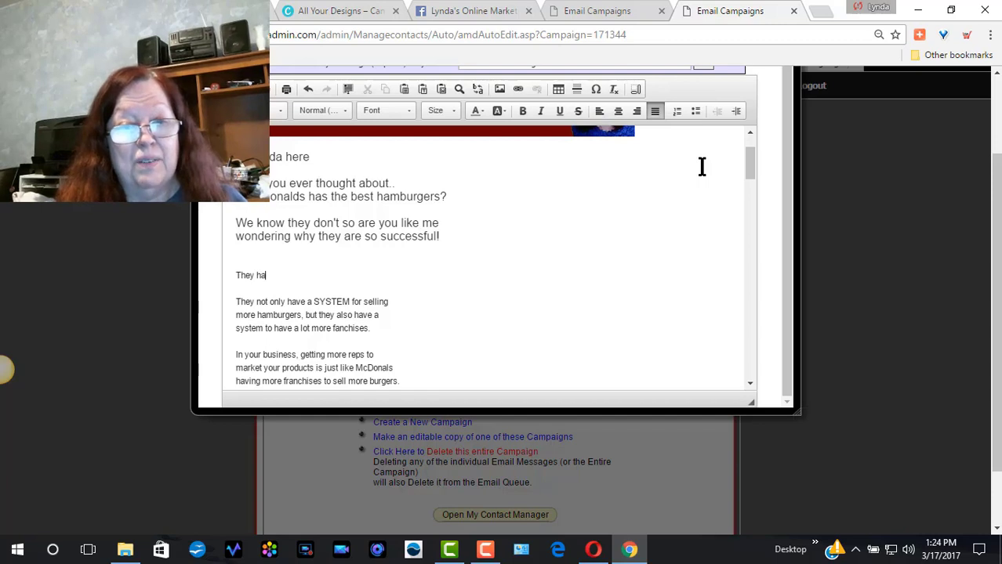
type("ve a")
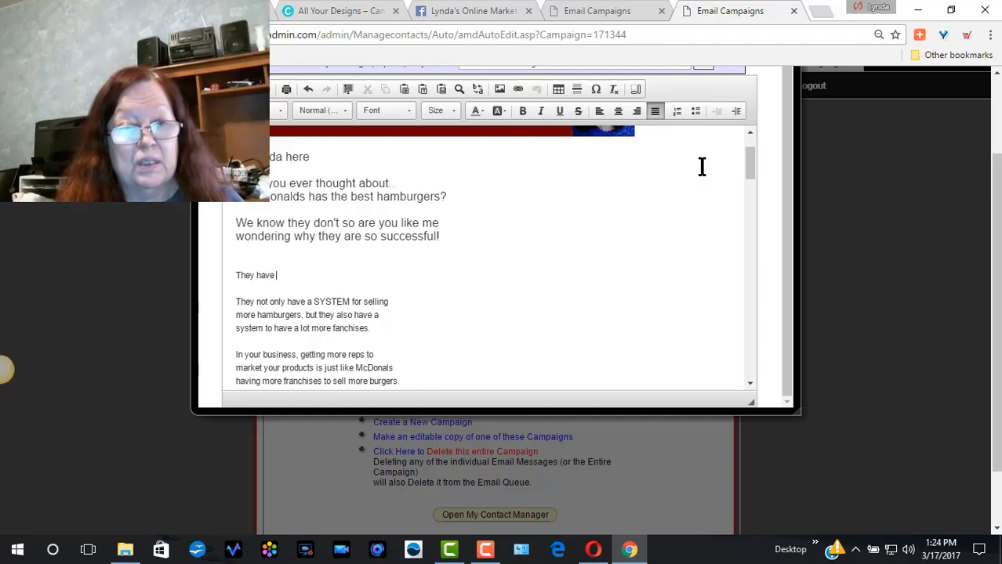
key("BackSpace")
key("BackSpace")
key("BackSpace")
key("BackSpace")
key("BackSpace")
key("BackSpace")
key("BackSpace")
key("BackSpace")
key("BackSpace")
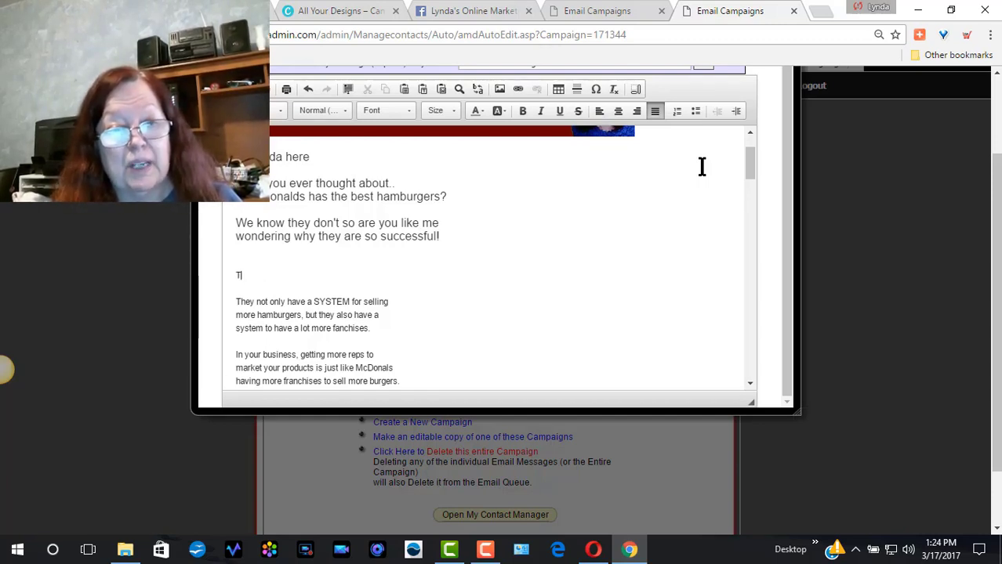
key("BackSpace")
Step: Remove the extra blank lines below the "so successful" line and start a new paragraph with "They have a winning system for selling"
key("BackSpace")
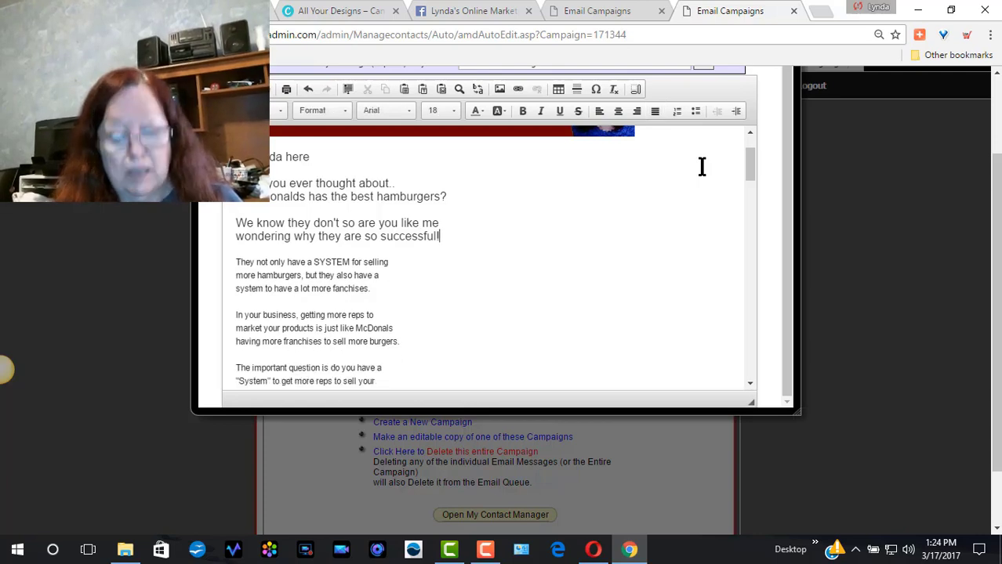
key("Return")
key("Return")
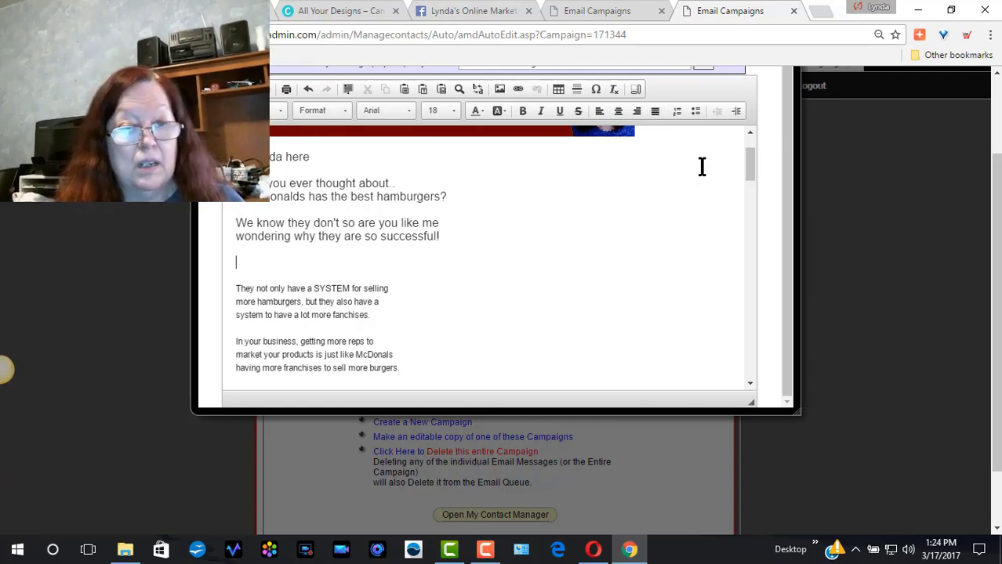
type("T")
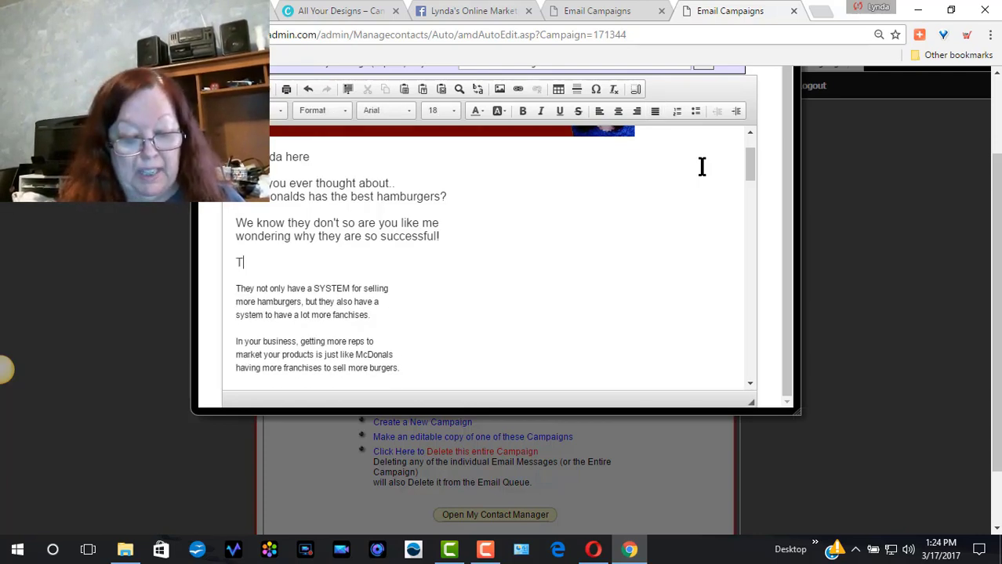
type("hey ")
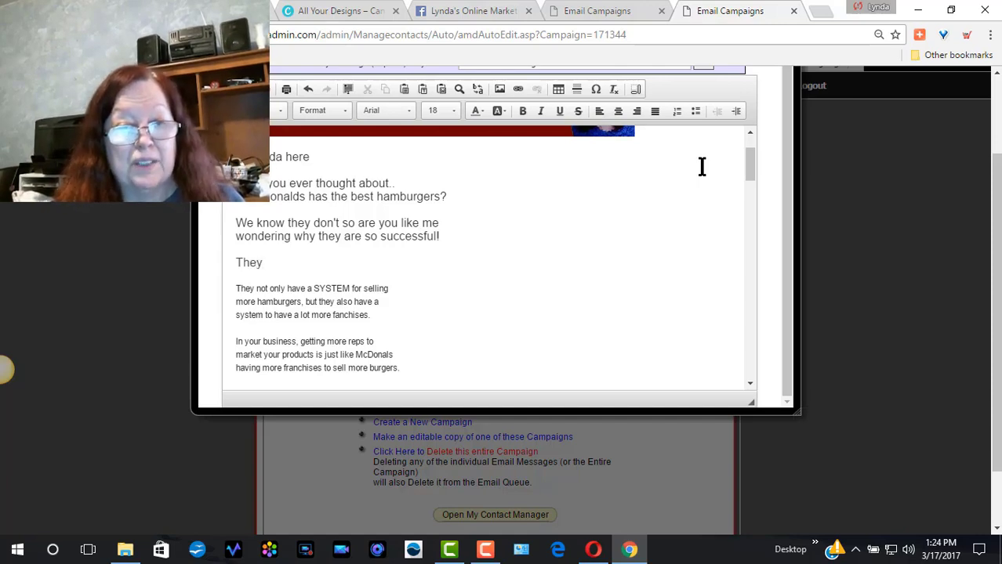
type("hav")
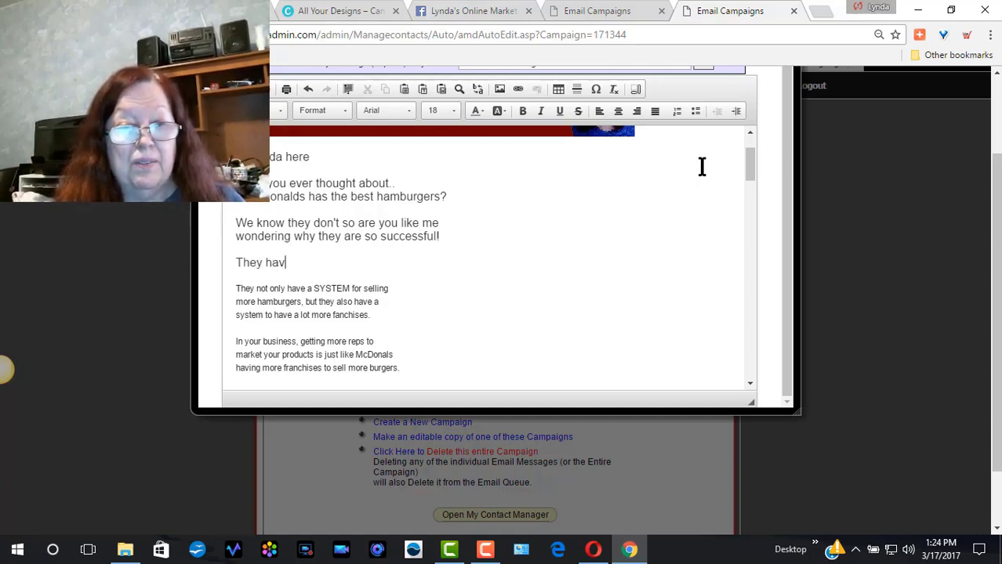
type("e a winn")
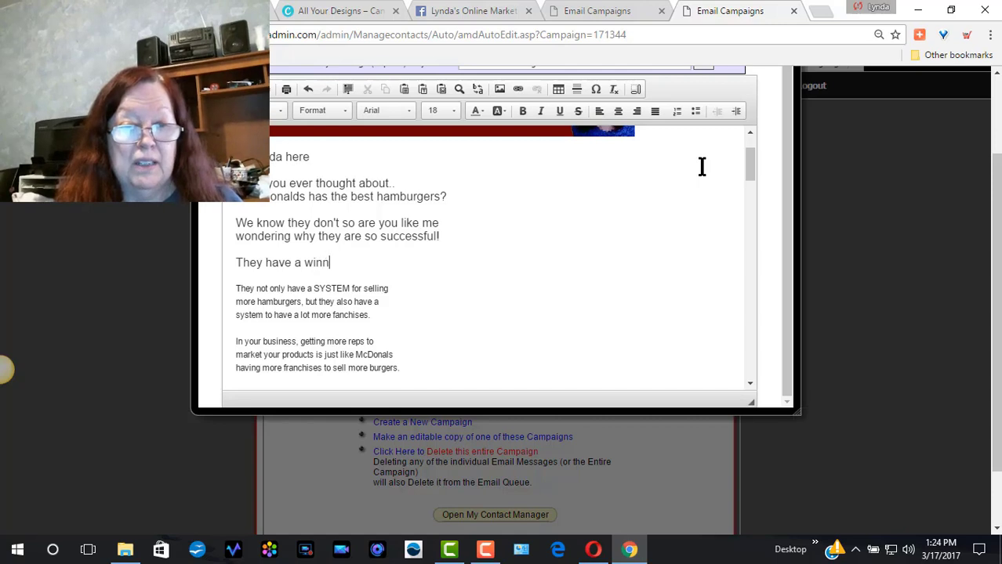
type("ing syst")
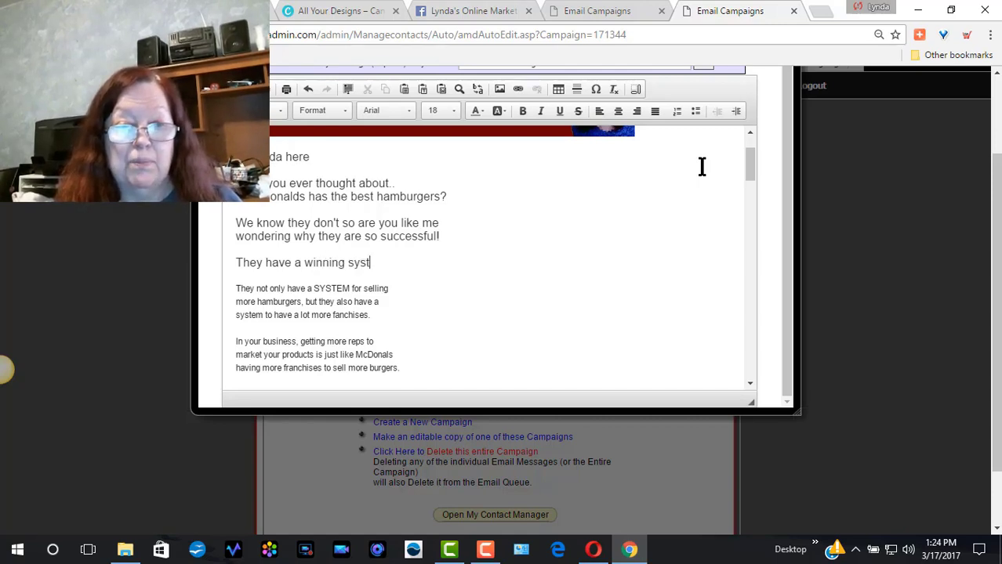
type("em for s")
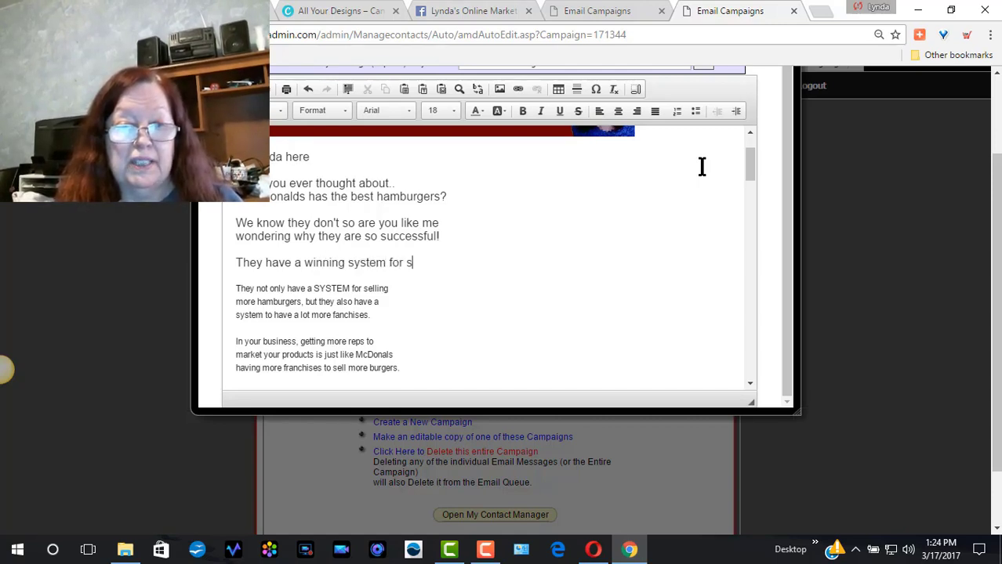
type("elling")
key("Return")
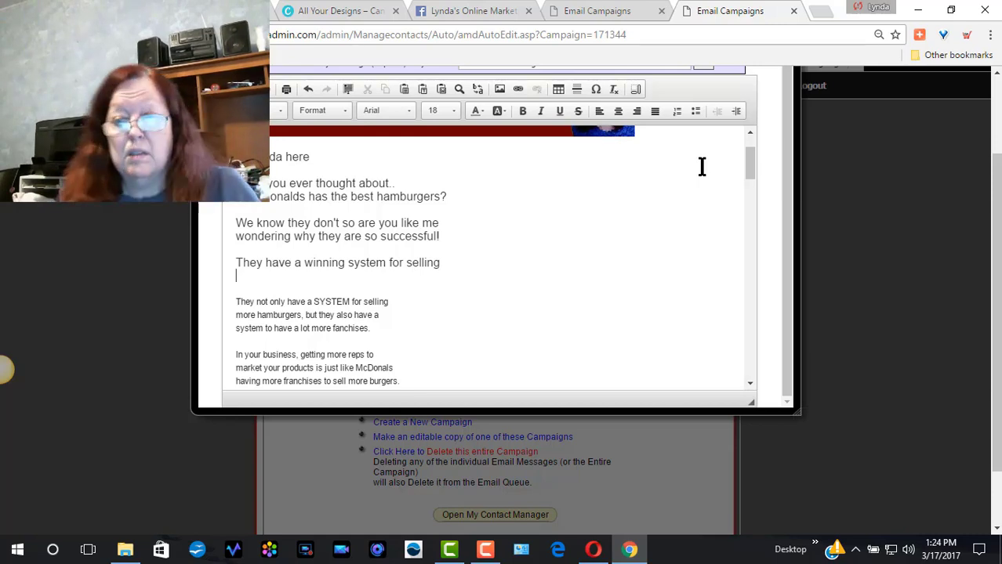
left_click(485, 549)
left_click(928, 501)
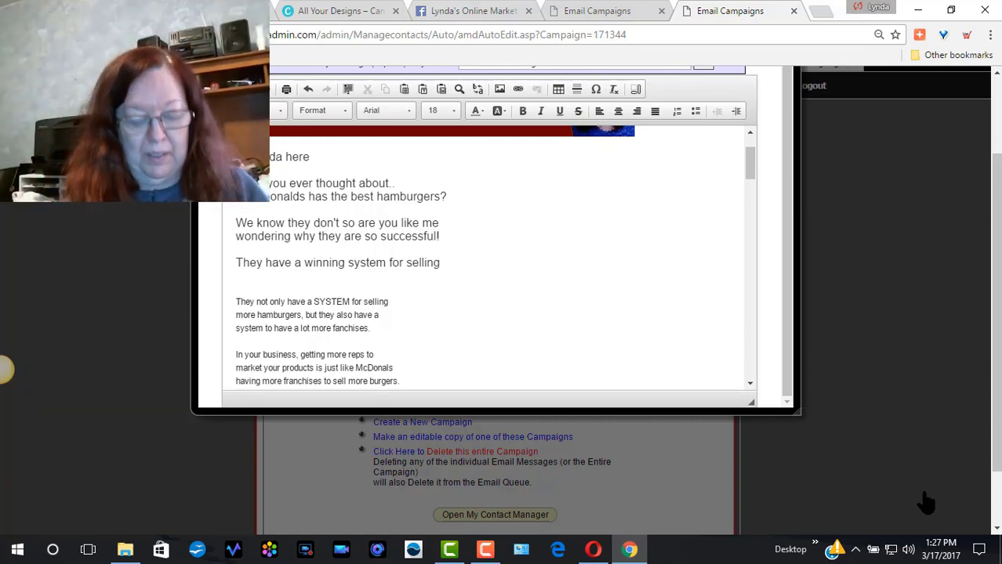
Step: Continue the winning system paragraph on a second line with "hamburgers and they also have a system"
type("hambur")
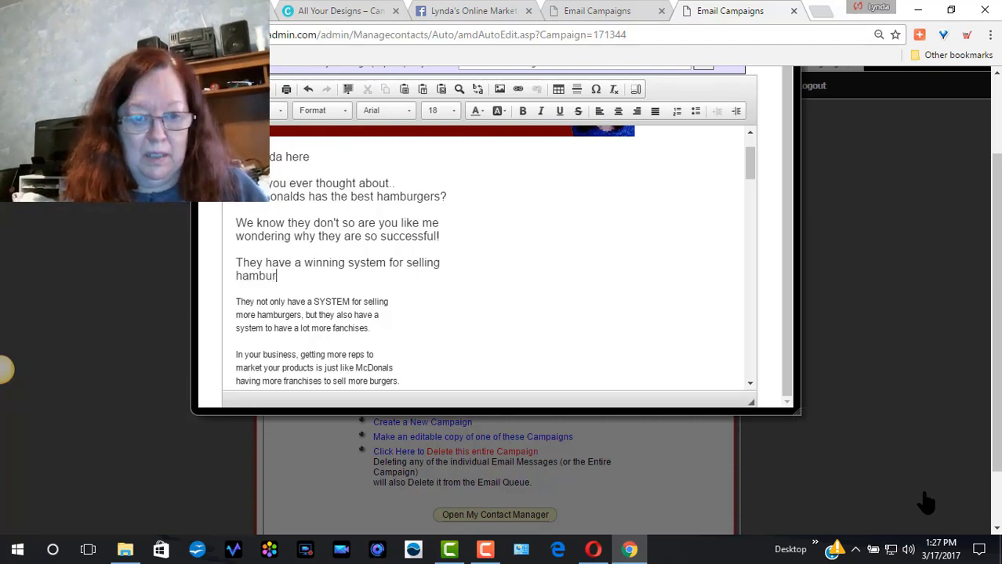
type("gers")
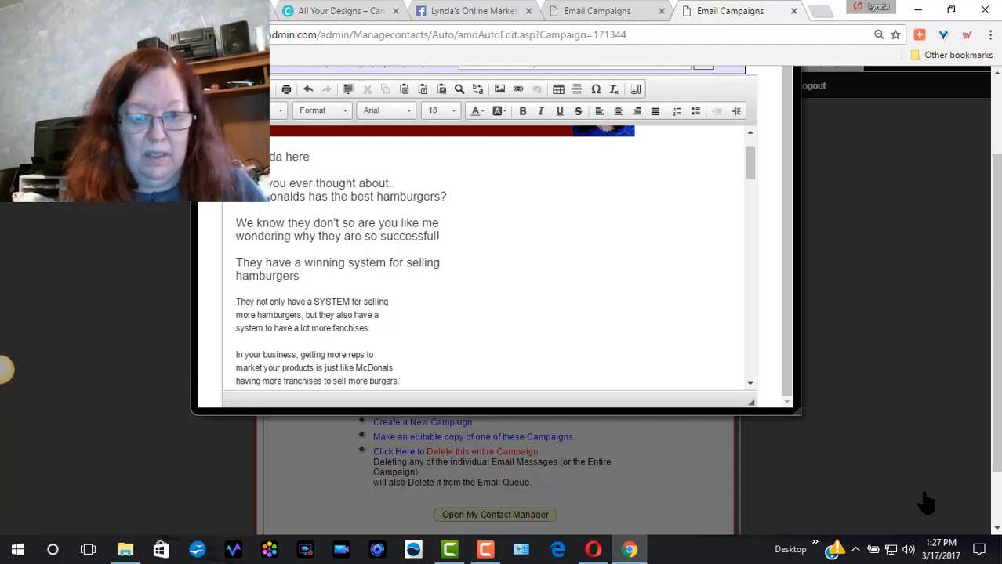
type(" and th")
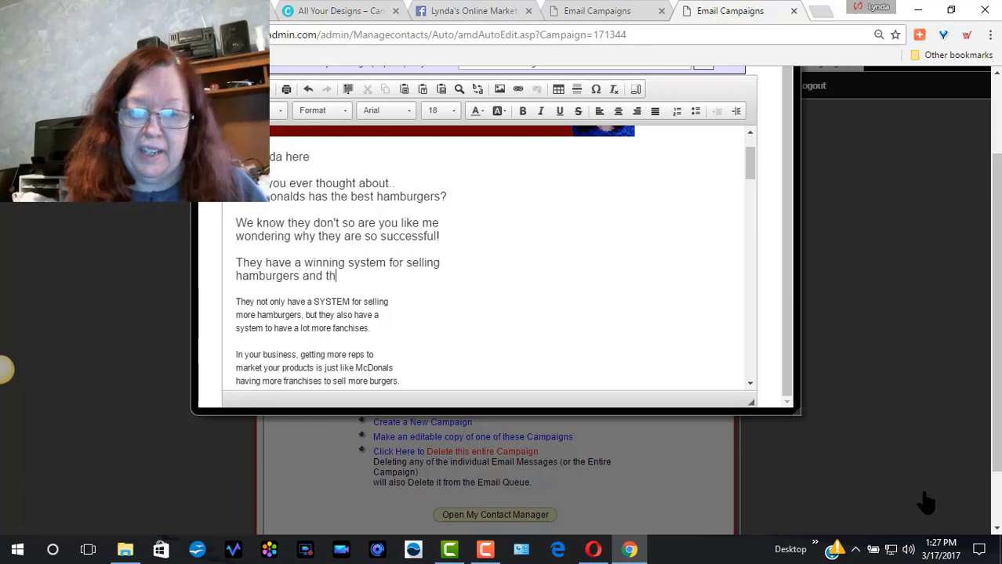
type("ey also ")
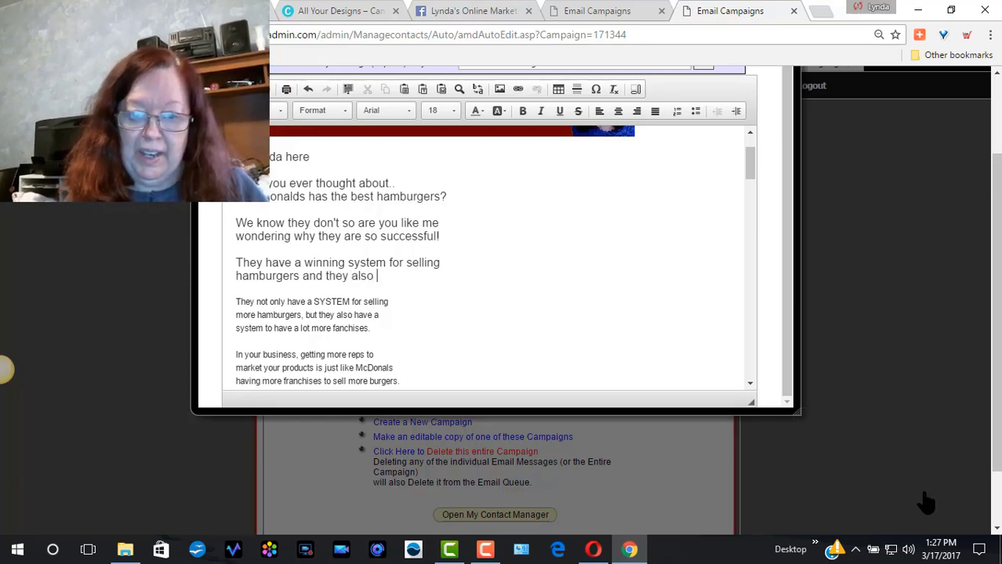
type("have")
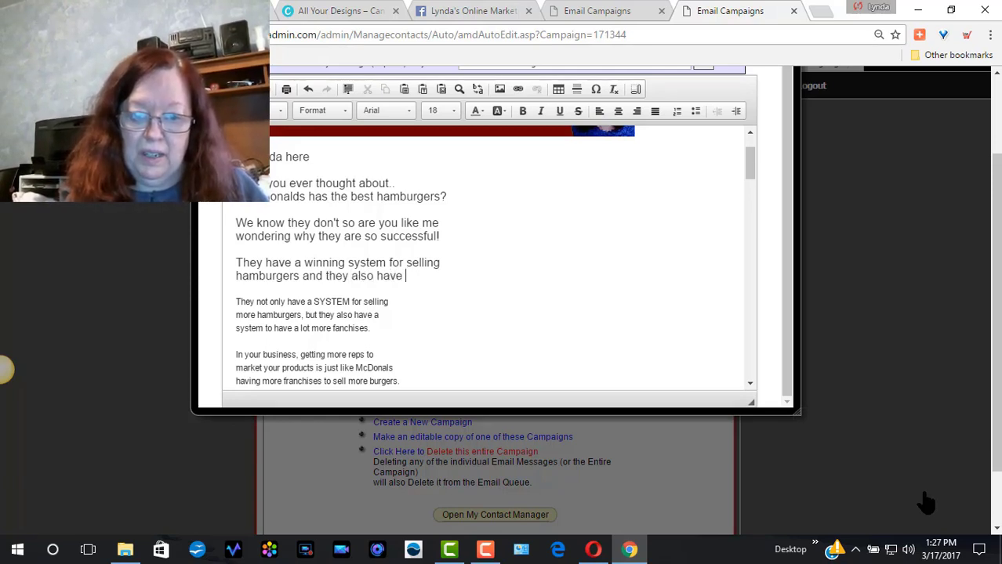
type(" a system")
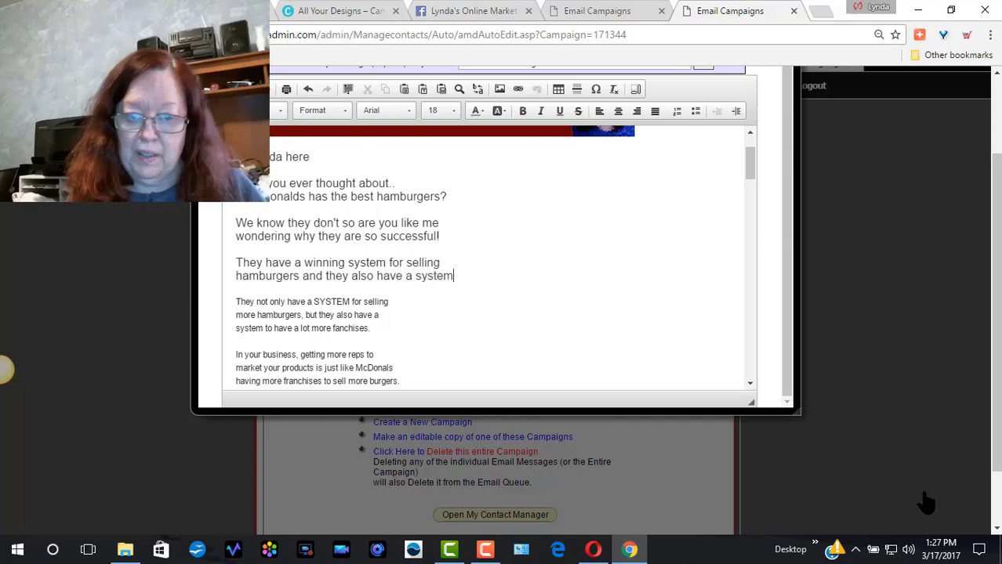
Step: Add "that sells franchises.." as the third line of the winning system paragraph
key("Return")
type("tha")
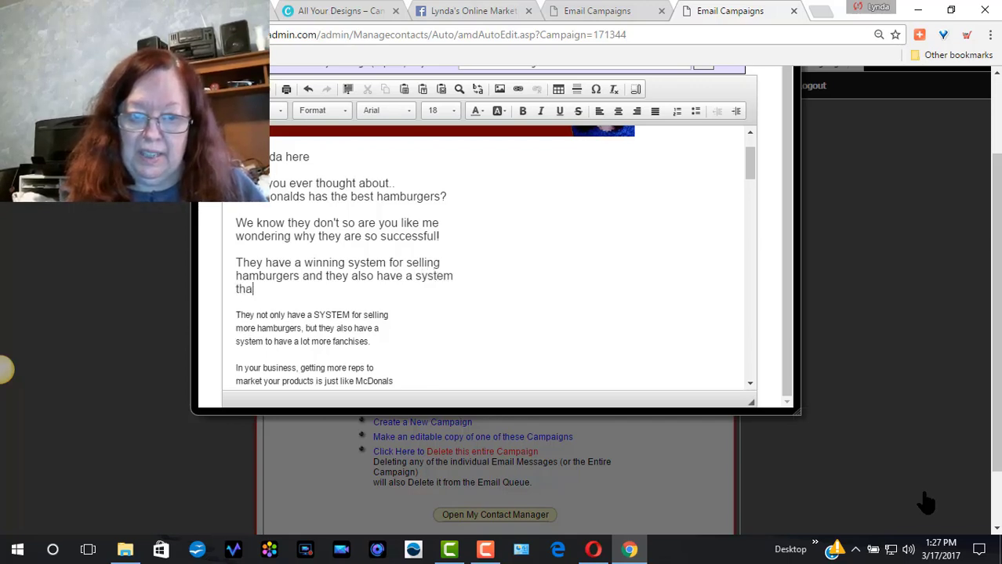
type("t le")
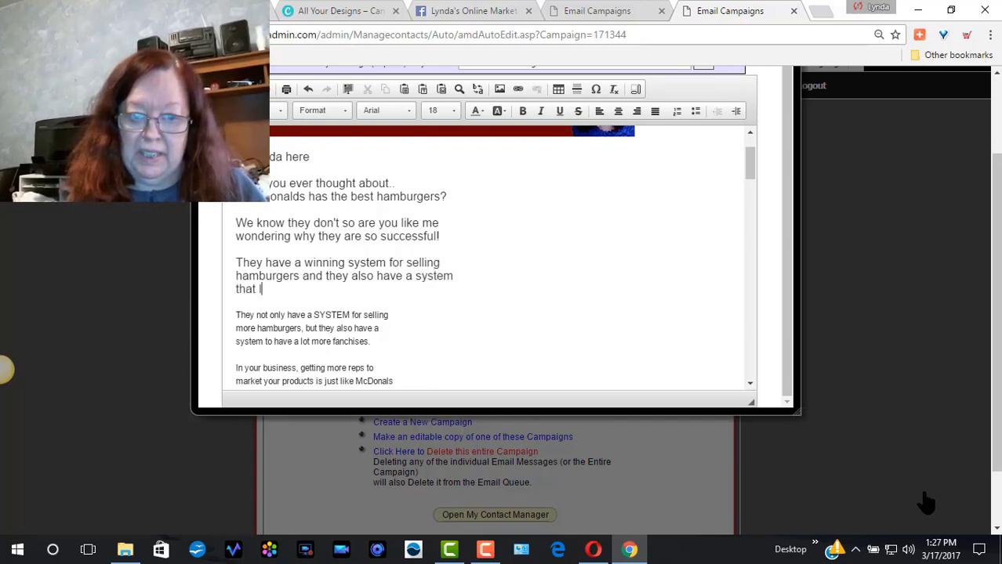
key("BackSpace")
key("BackSpace")
type("sells f")
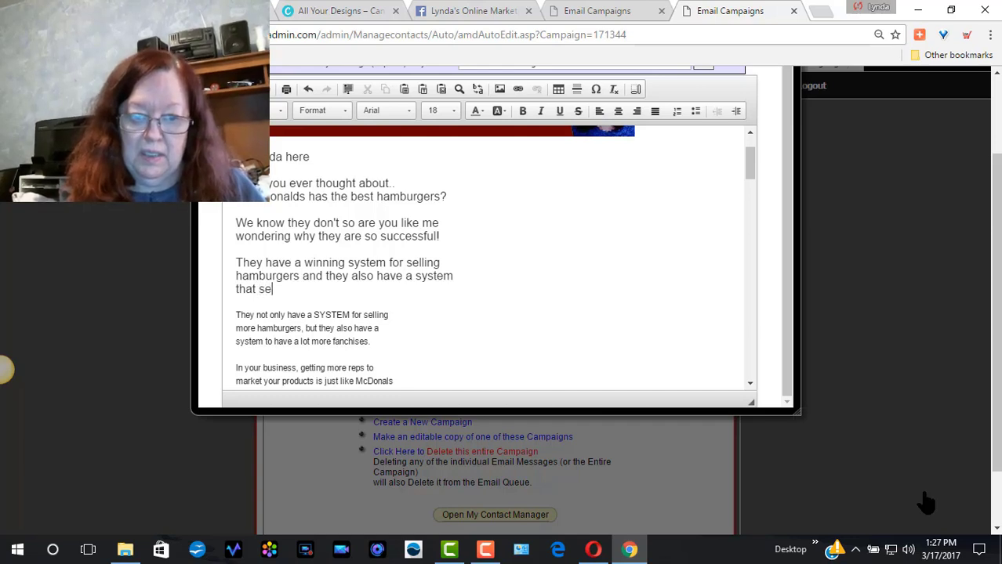
type("r")
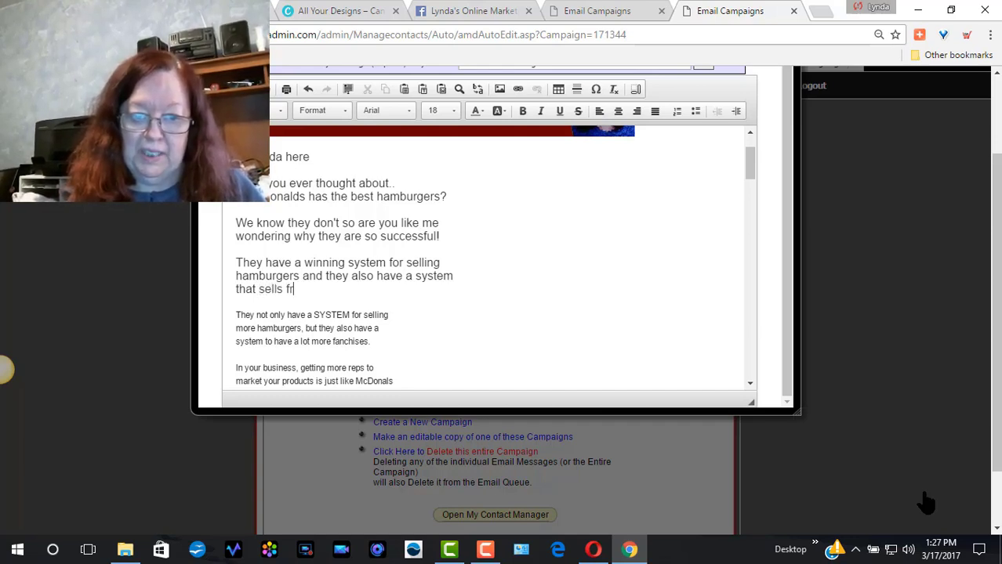
type("anc")
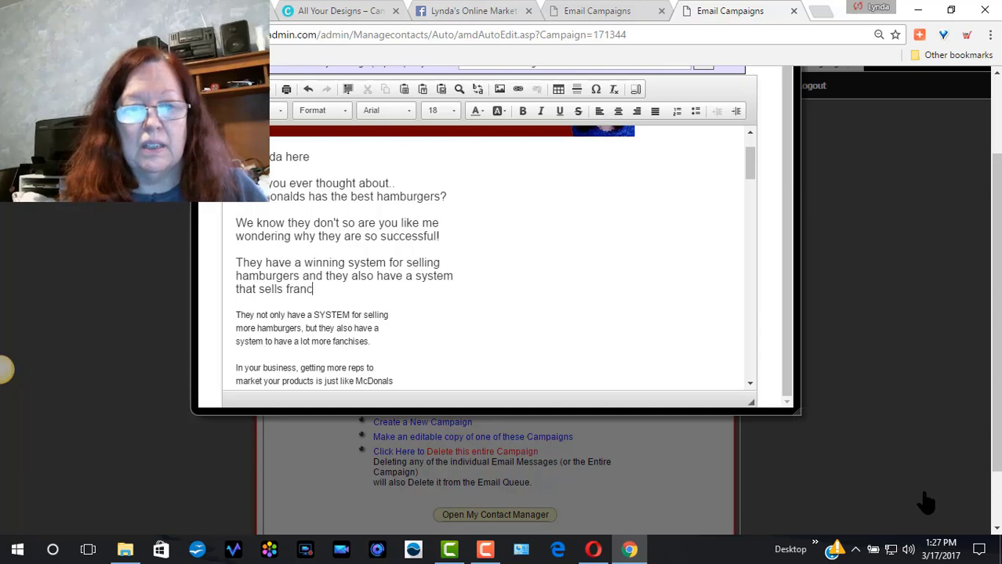
type("hises..")
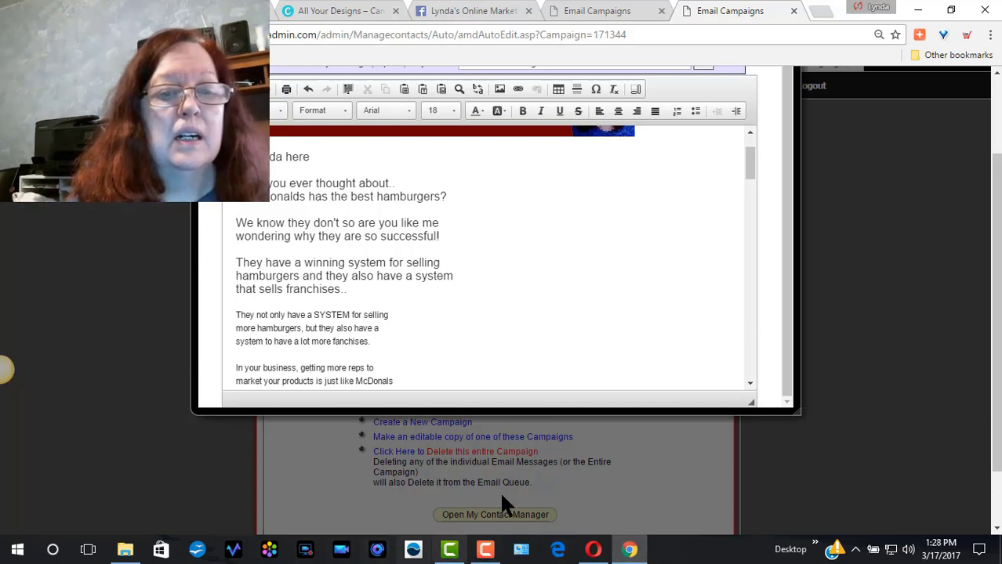
Step: Delete the pasted paragraph starting "They not only have a SYSTEM" and end the franchises line with a single period
left_click_drag(377, 340, 231, 314)
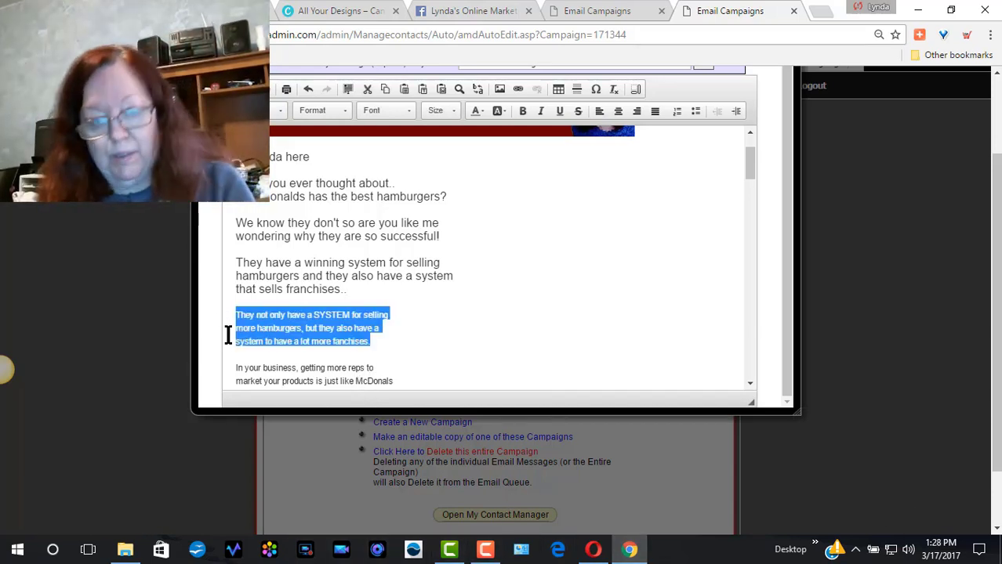
key("Delete")
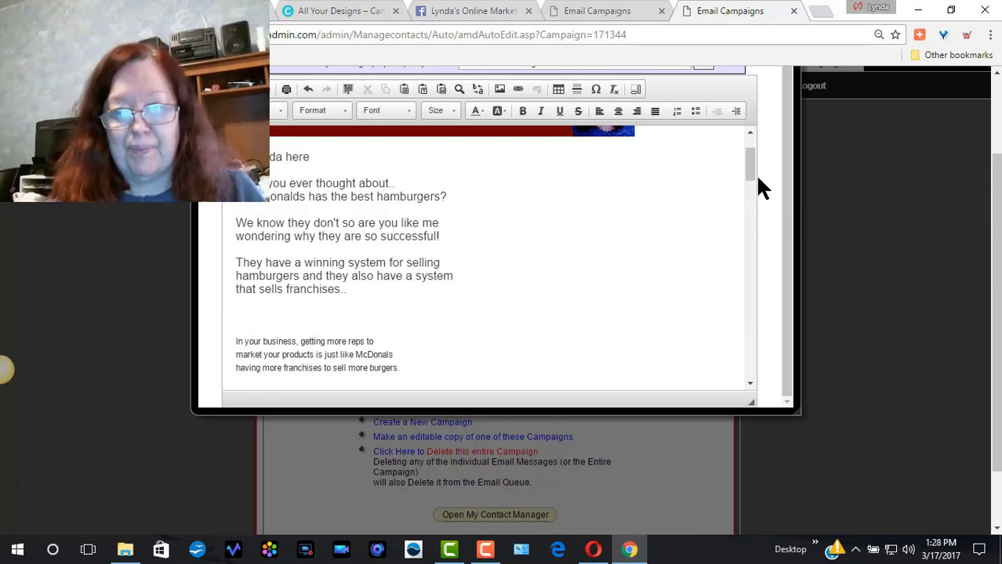
left_click_drag(749, 167, 751, 192)
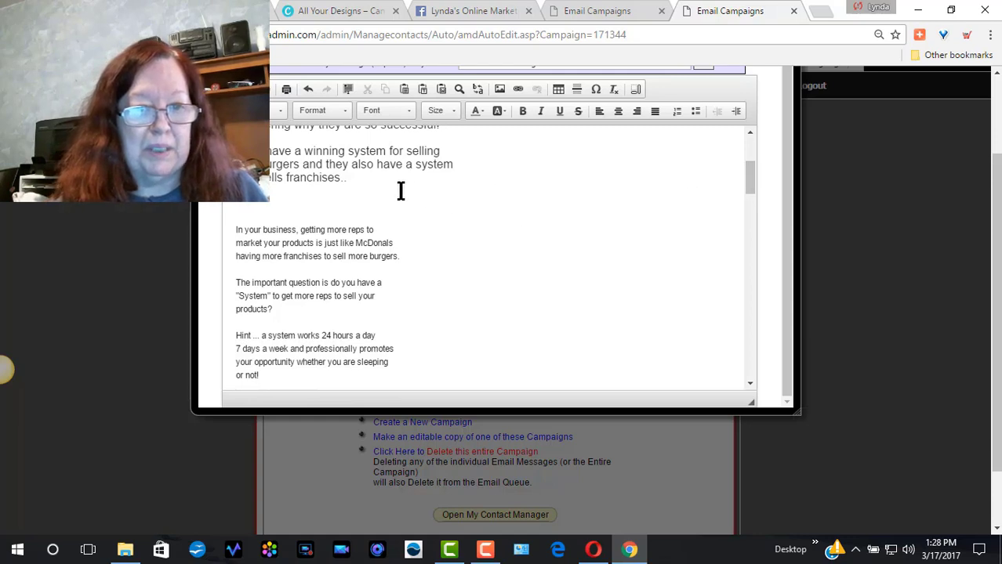
left_click(358, 184)
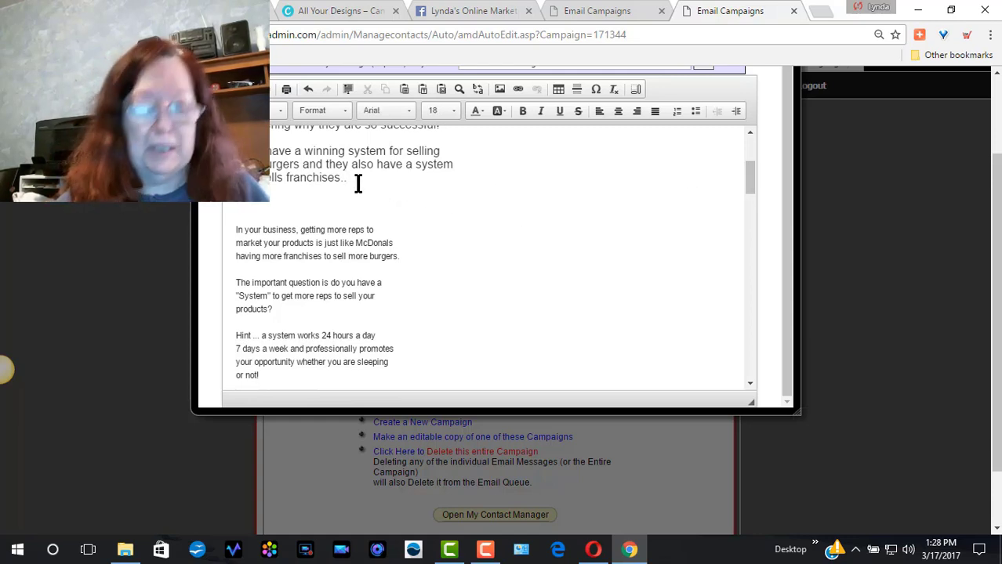
key("BackSpace")
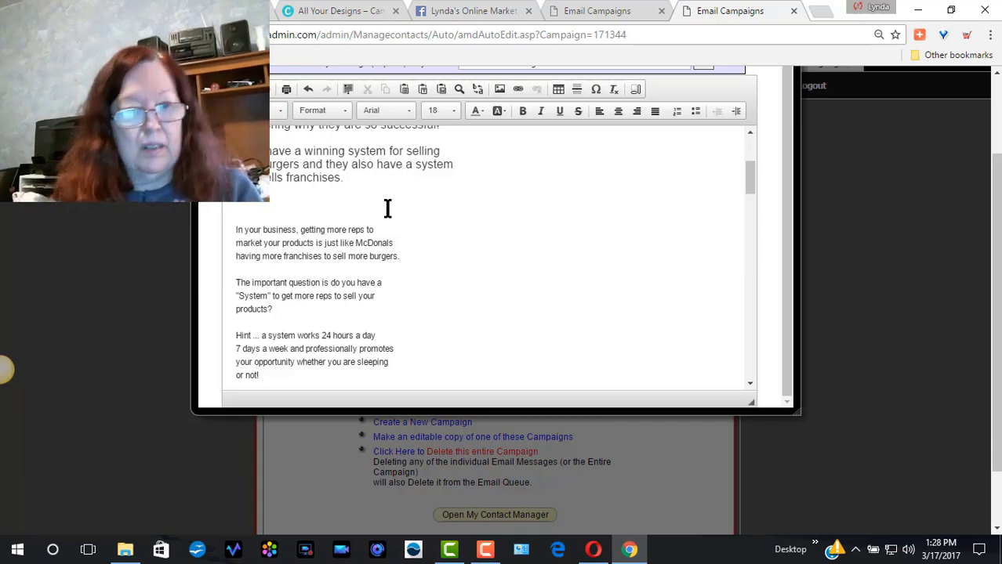
Step: Start a new paragraph below the franchises line with "Did you know that in your business,"
key("Return")
key("Return")
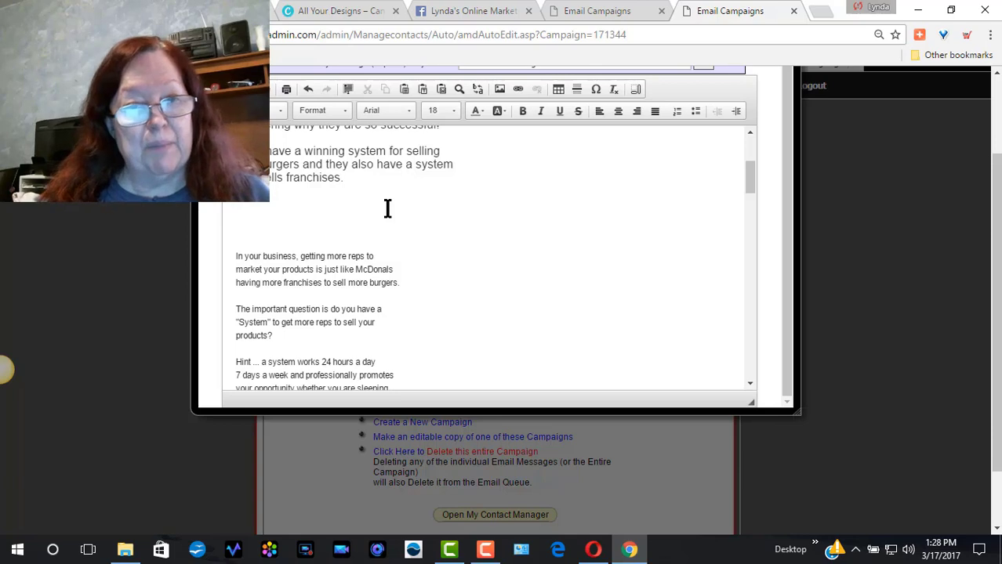
left_click(387, 208)
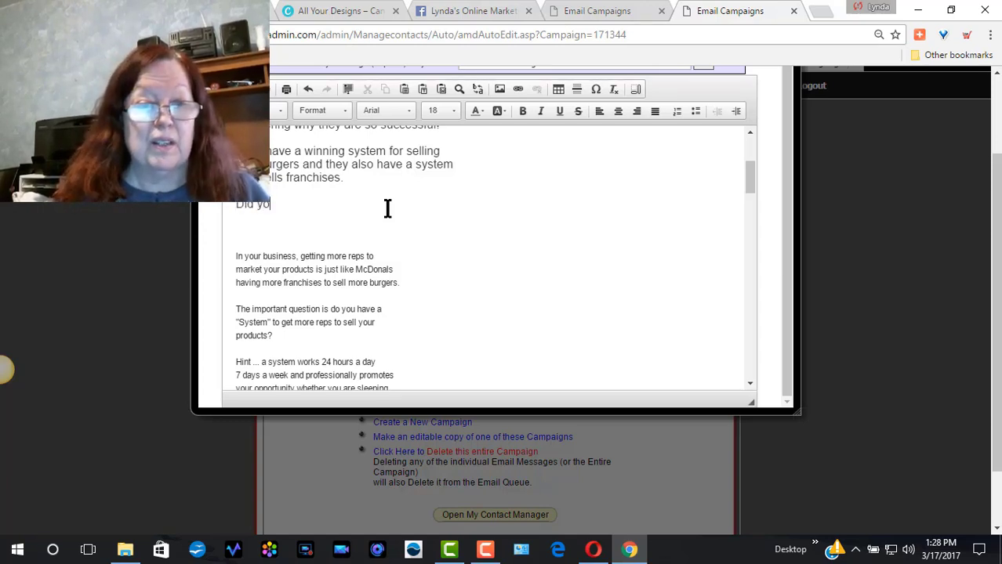
type("ow ")
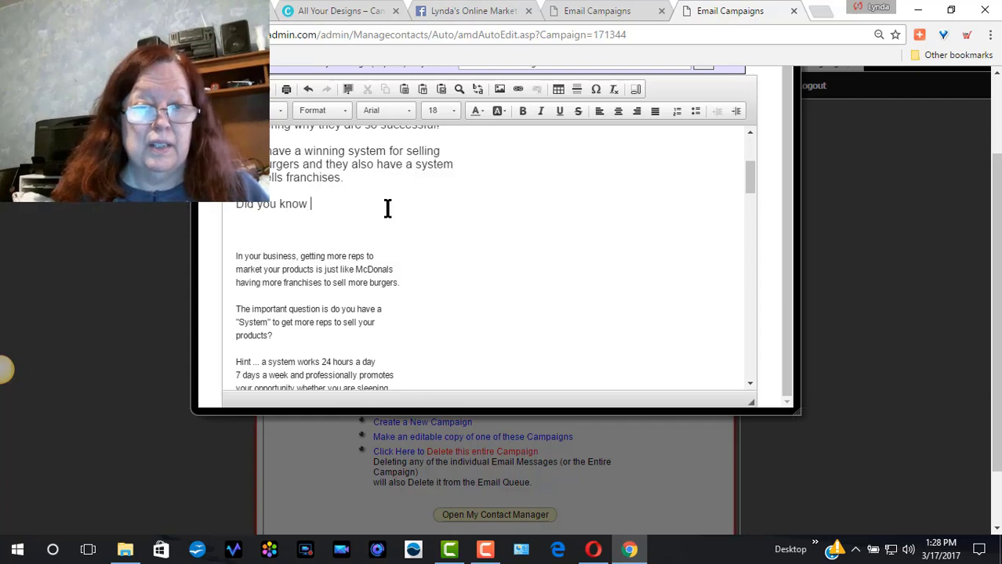
type("that in ")
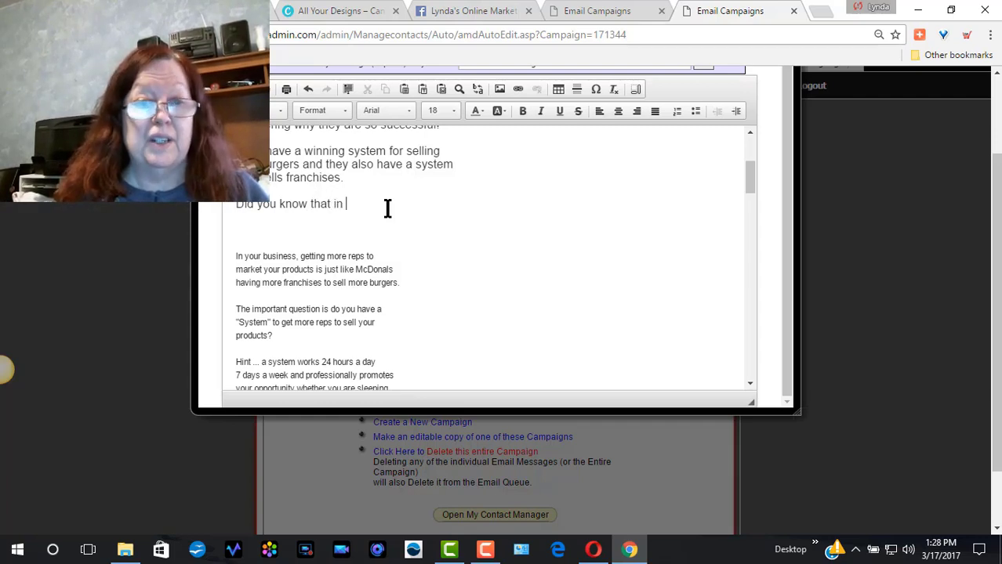
type("your business")
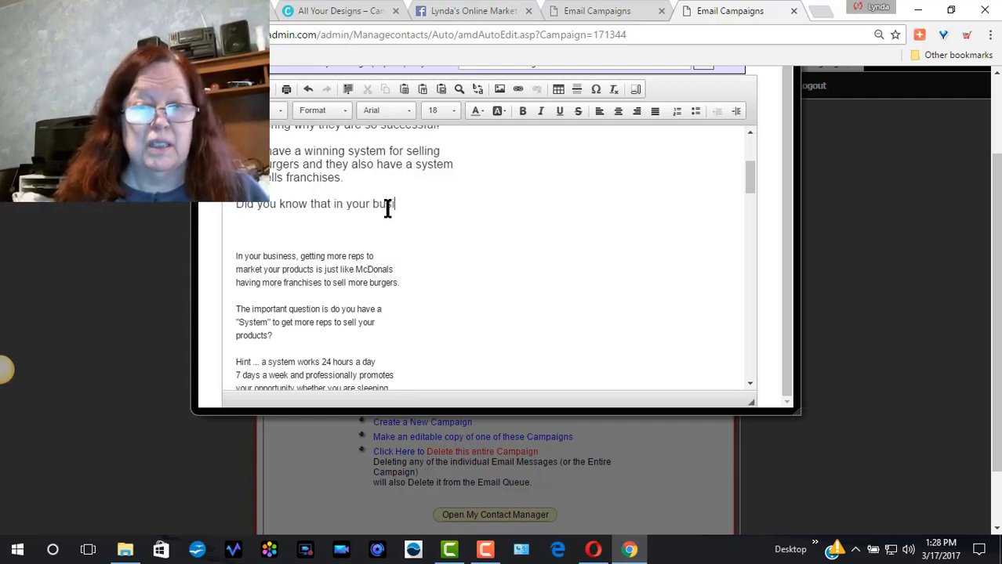
type(",")
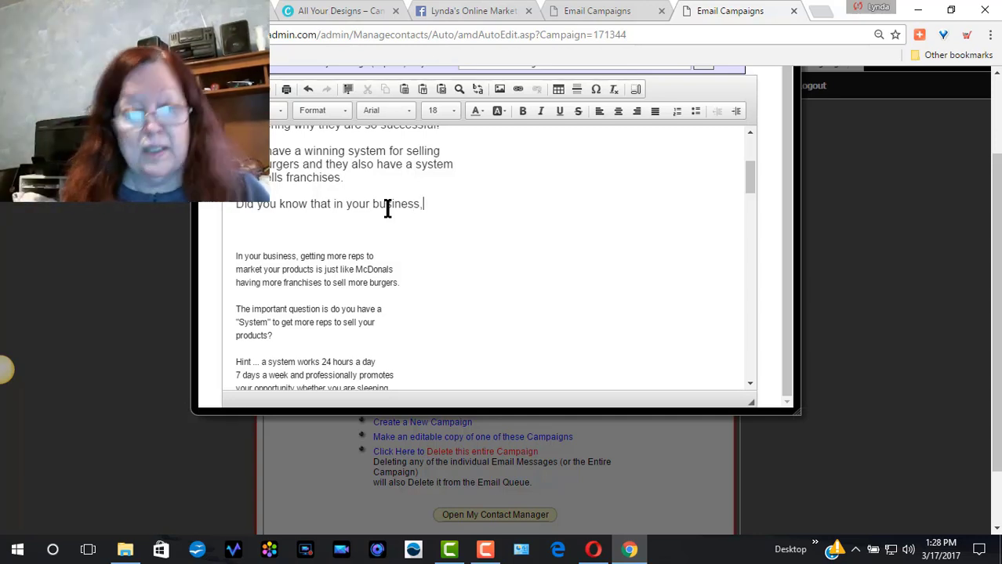
Step: Add "getting more reps to market your products" as the second line of the "Did you know" paragraph
key("Return")
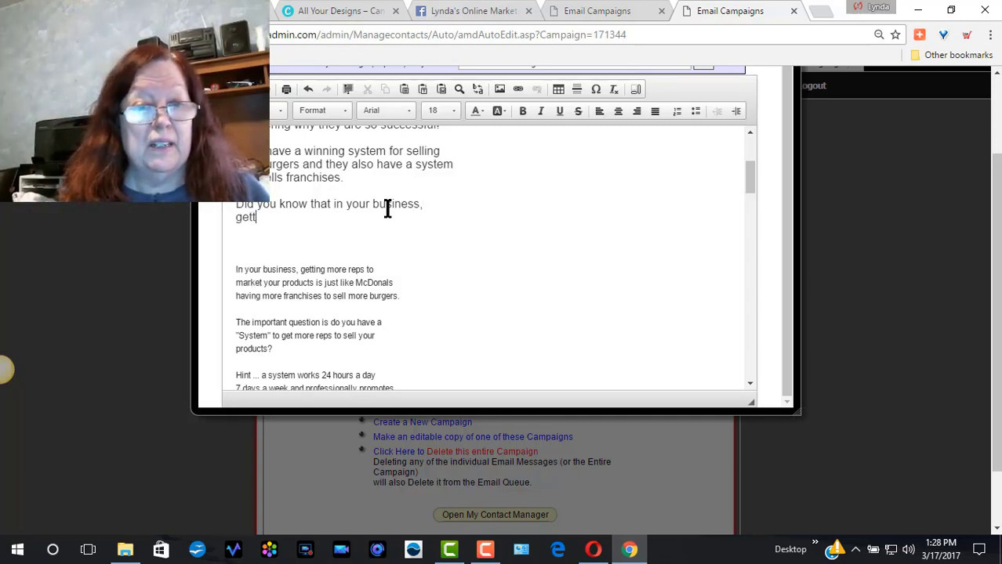
type("getting more reps")
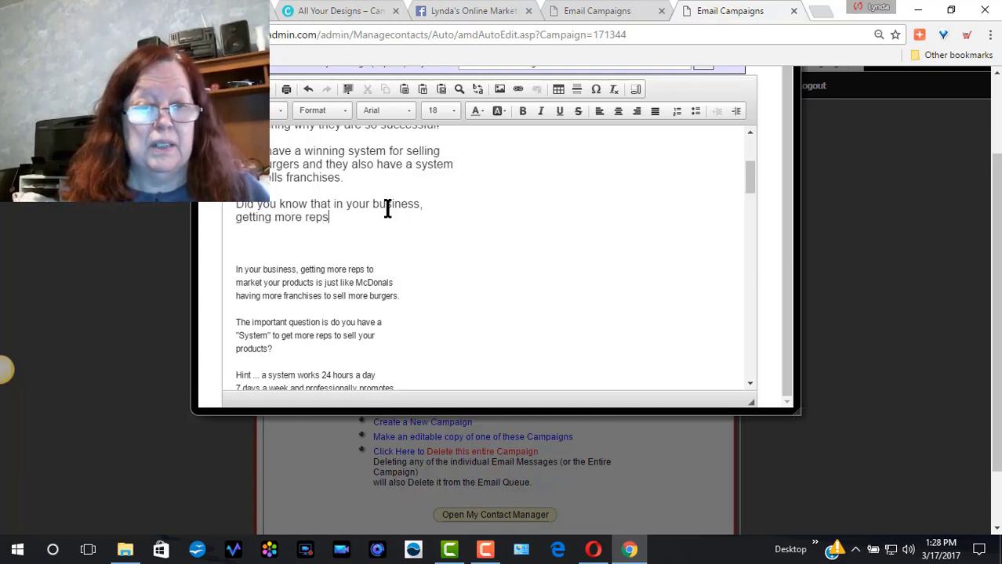
type(" to mar")
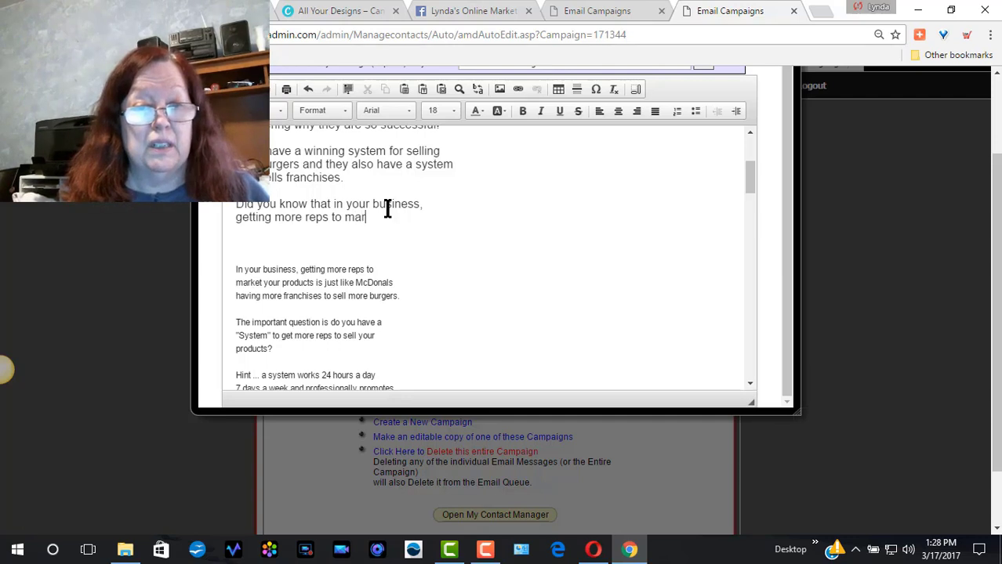
type("ket yo")
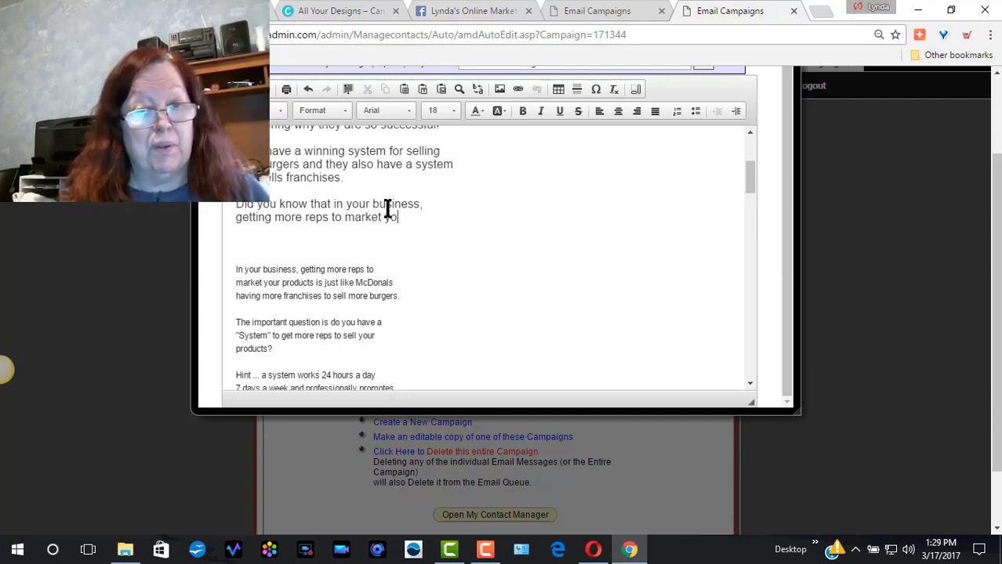
type("ur pro")
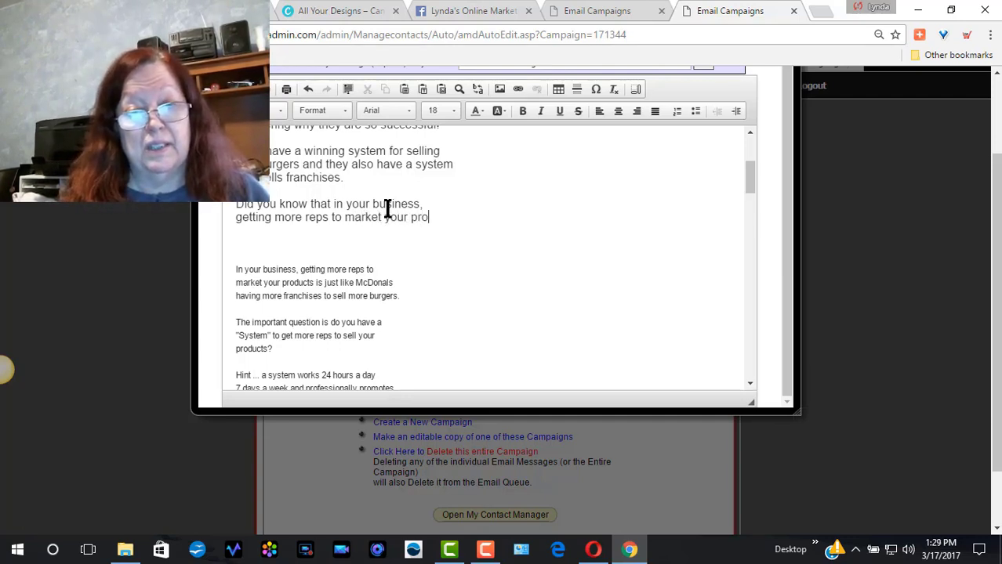
type("ducts")
Step: Add "is a lot like McDonalds having more" as the third line of the "Did you know" paragraph
key("Return")
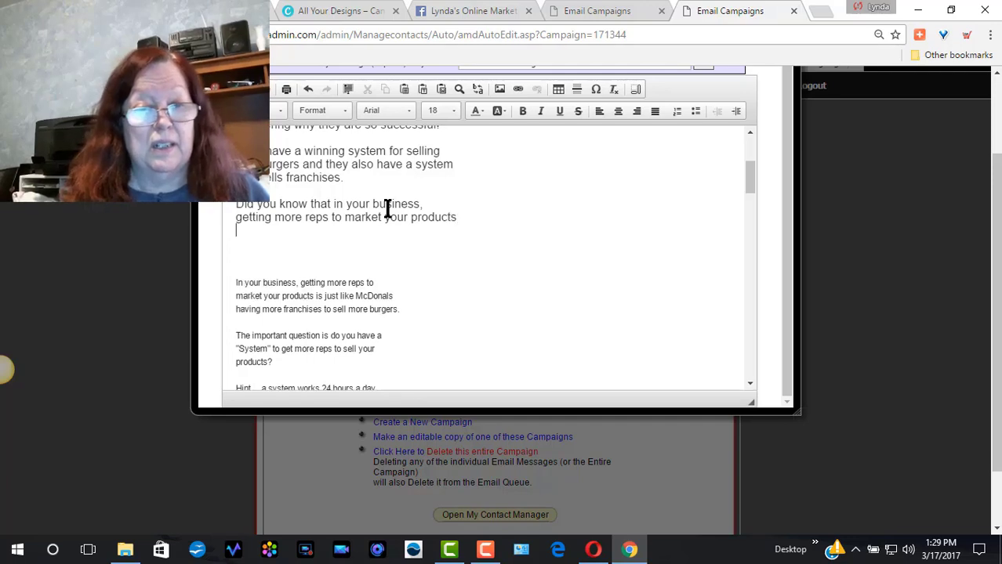
type("is ")
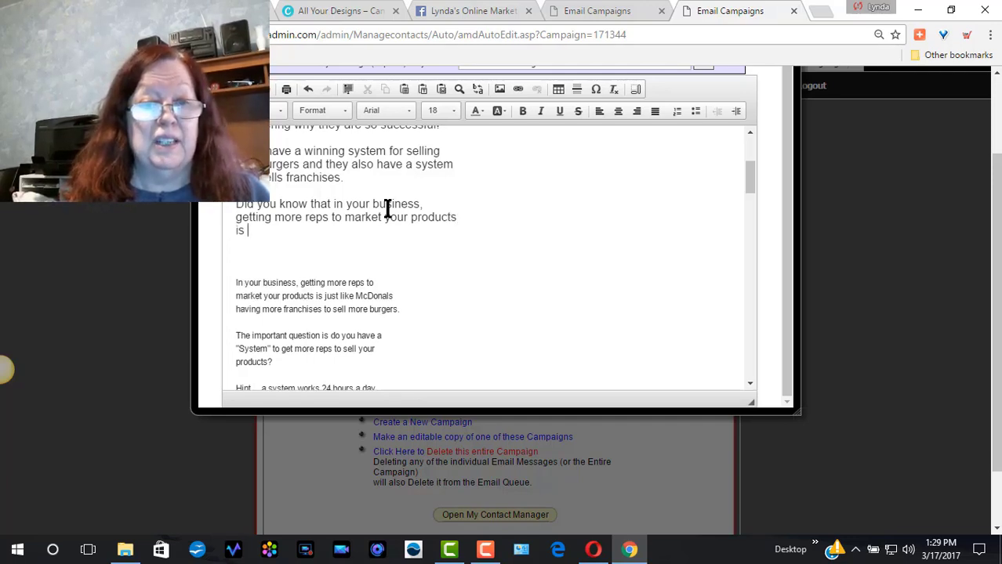
type("a lot lik")
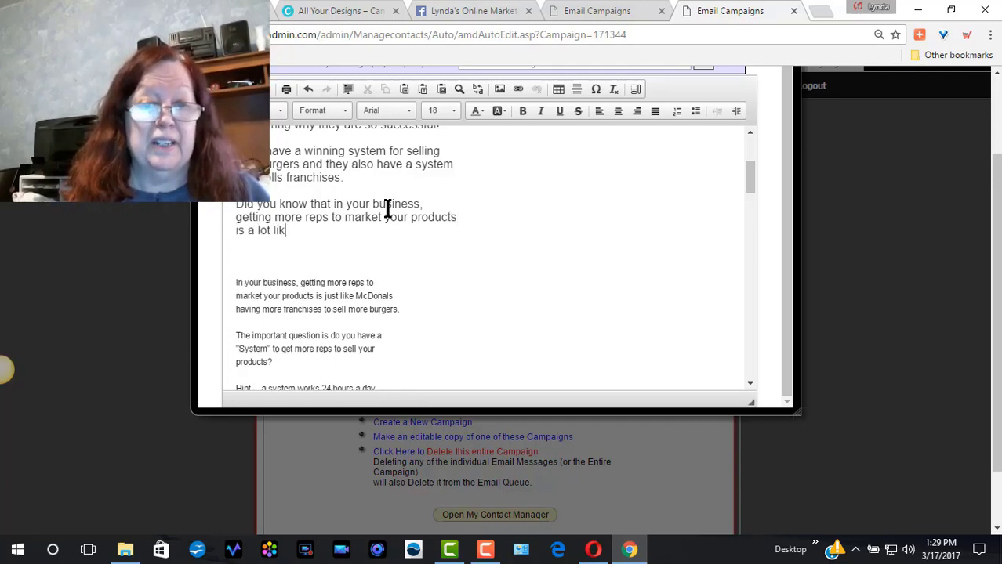
type("e Mc")
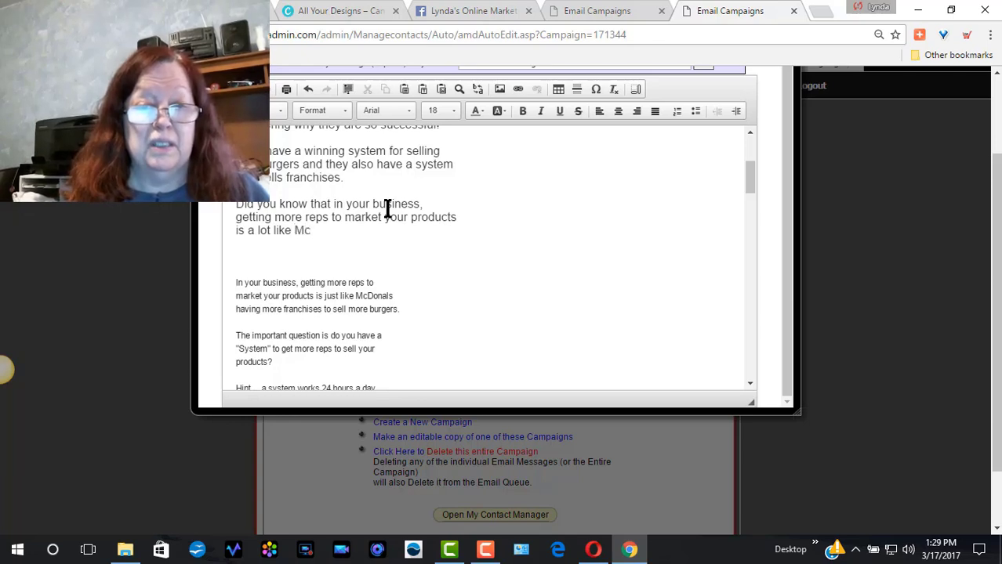
type("Donald")
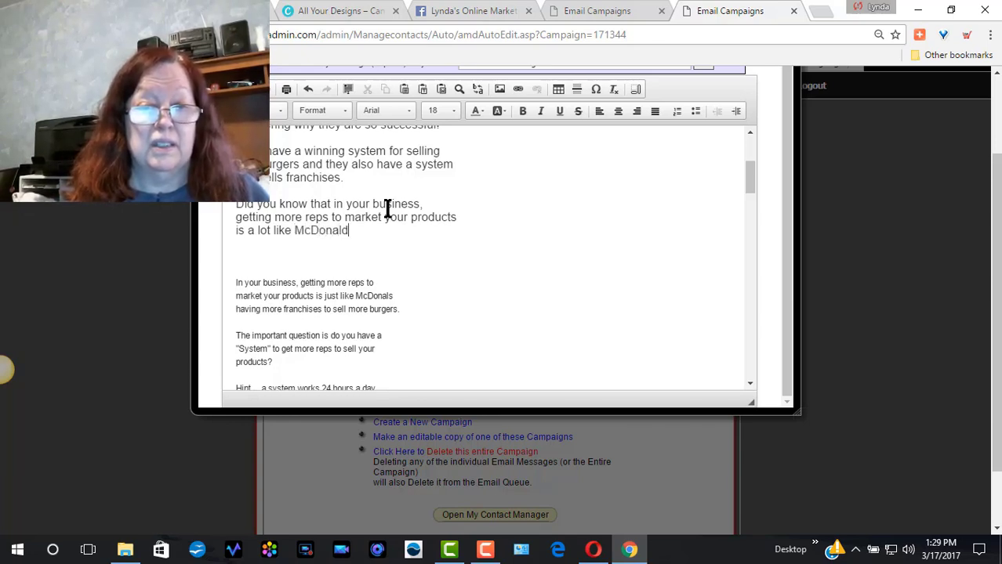
type("s")
type(" ha")
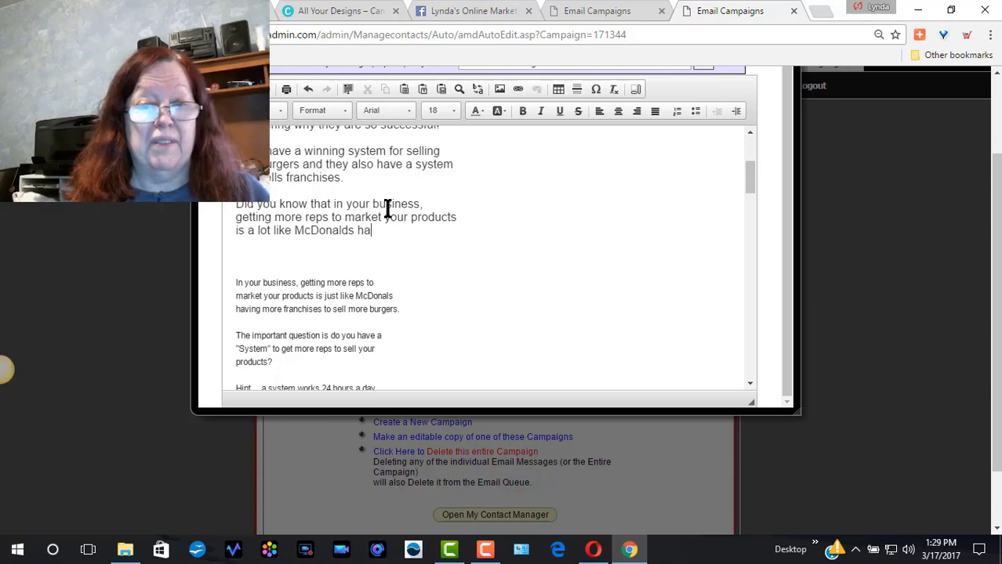
type("ving more")
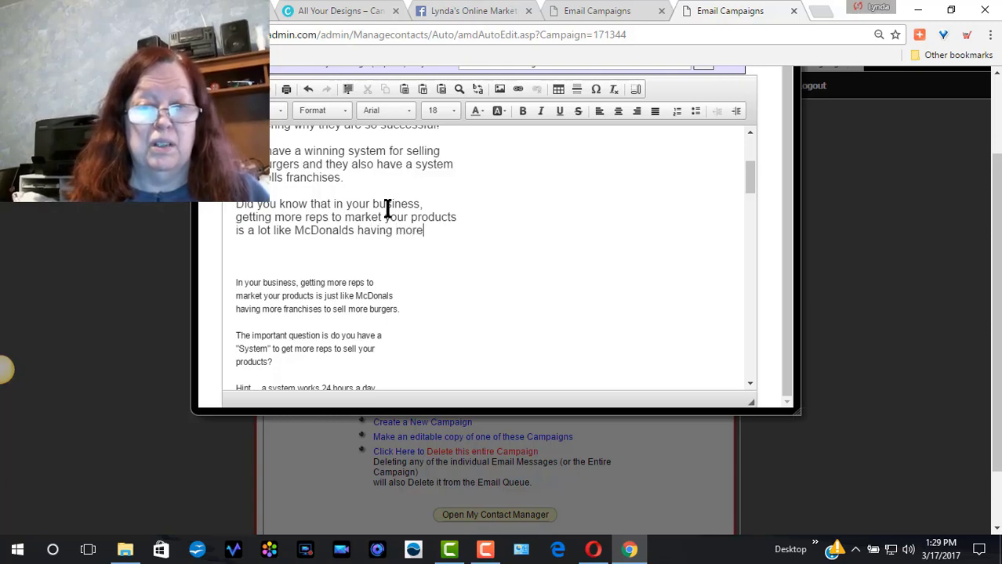
Step: Finish the "Did you know" paragraph with a fourth line reading "franchises to sell more hamburgers!"
key("Return")
type("fran")
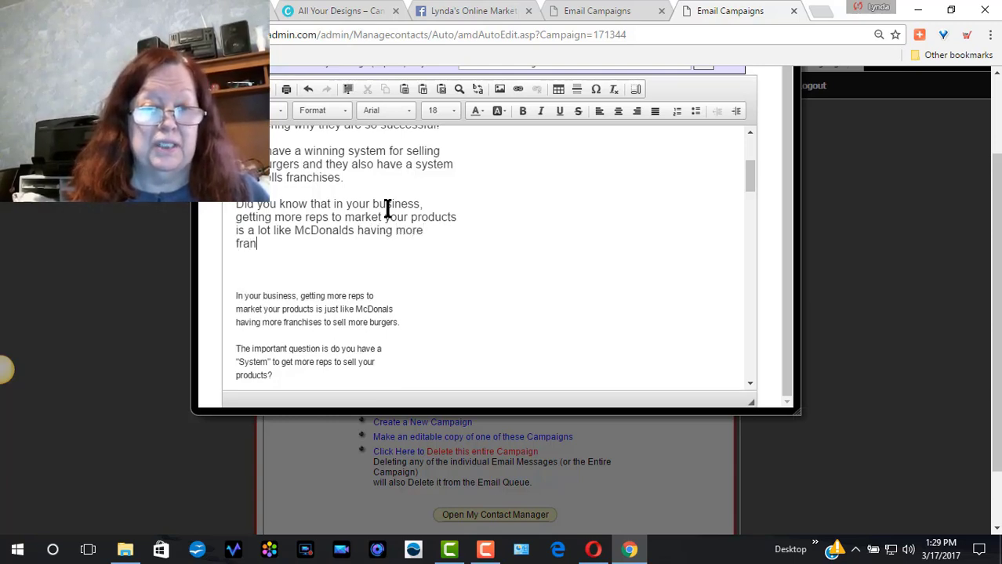
type("chises")
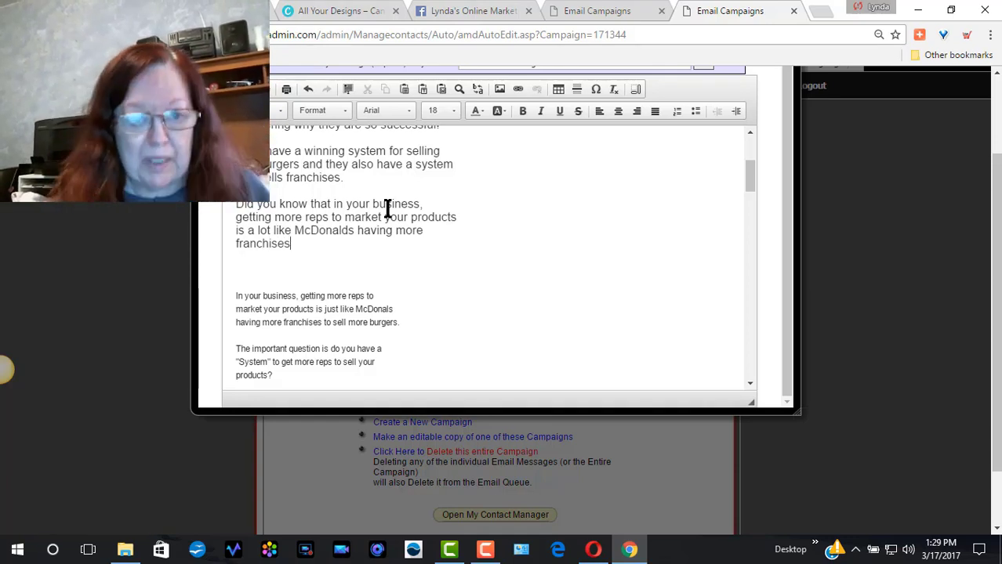
type(" to sell")
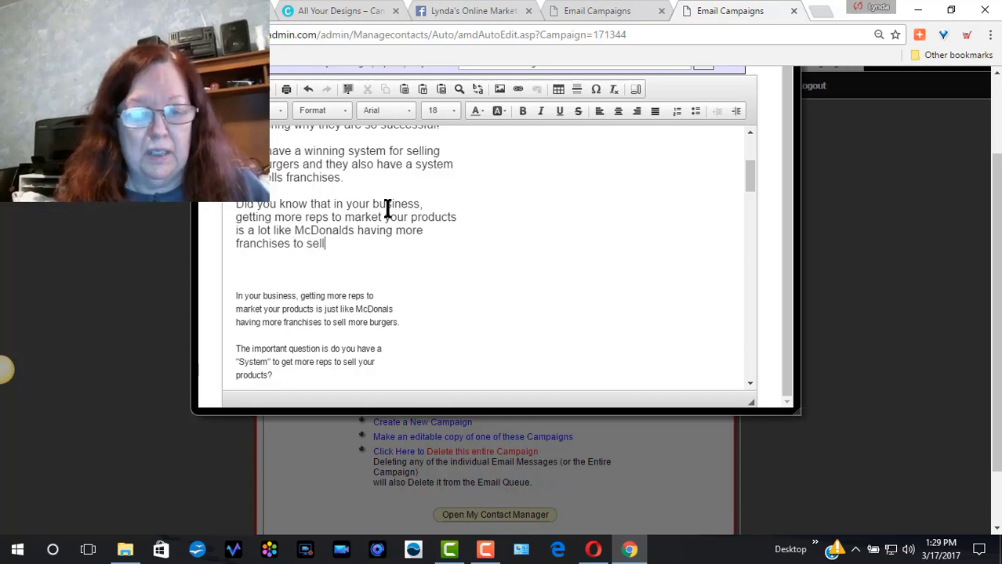
type(" more ham")
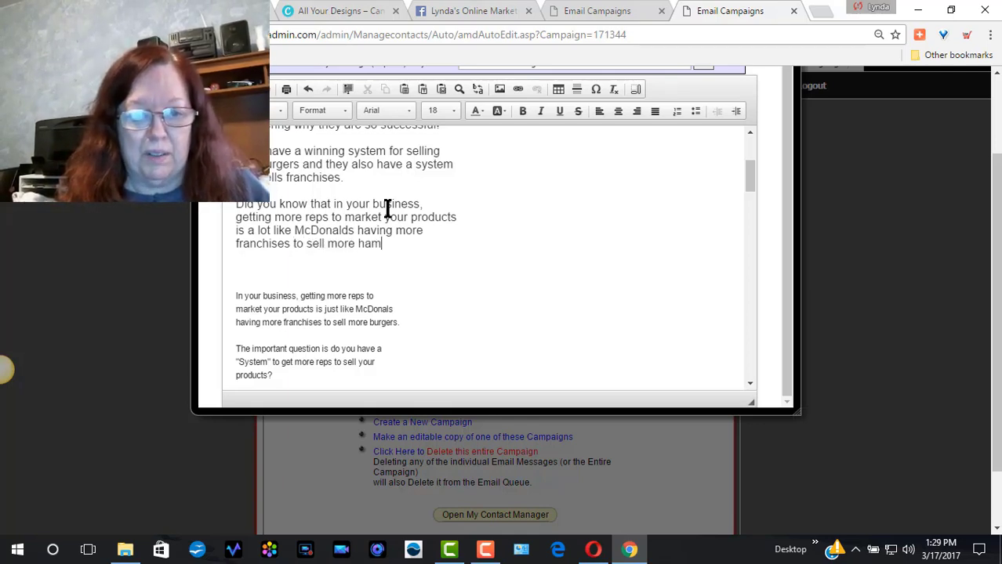
type("burgers")
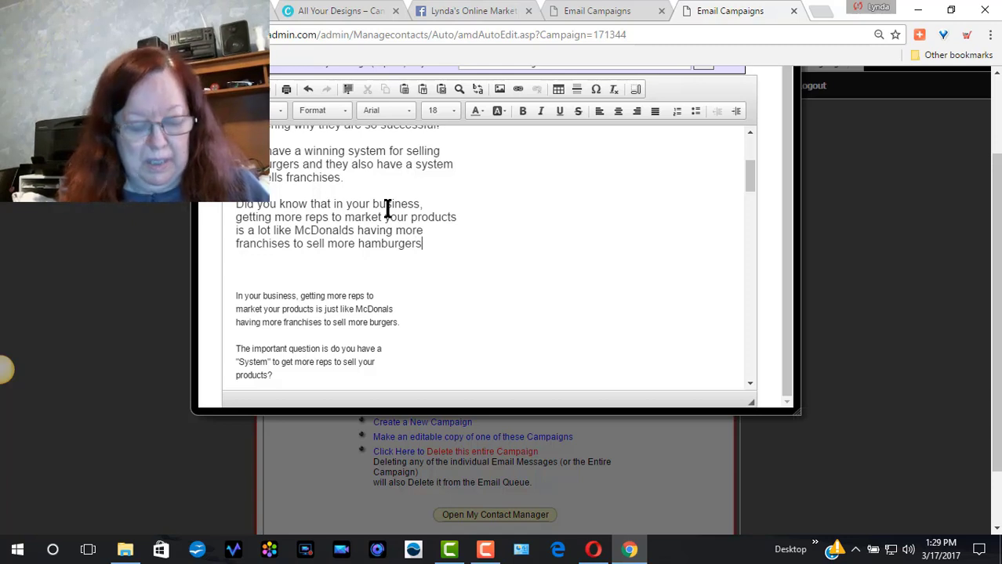
type("!")
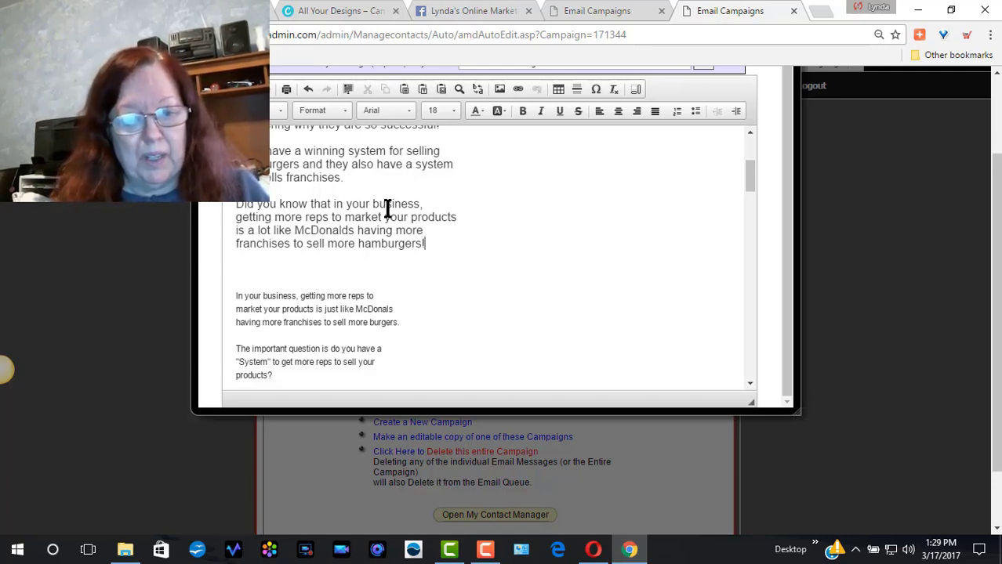
Step: Delete the pasted three-line paragraph starting "In your business, getting more reps to"
left_click(401, 320)
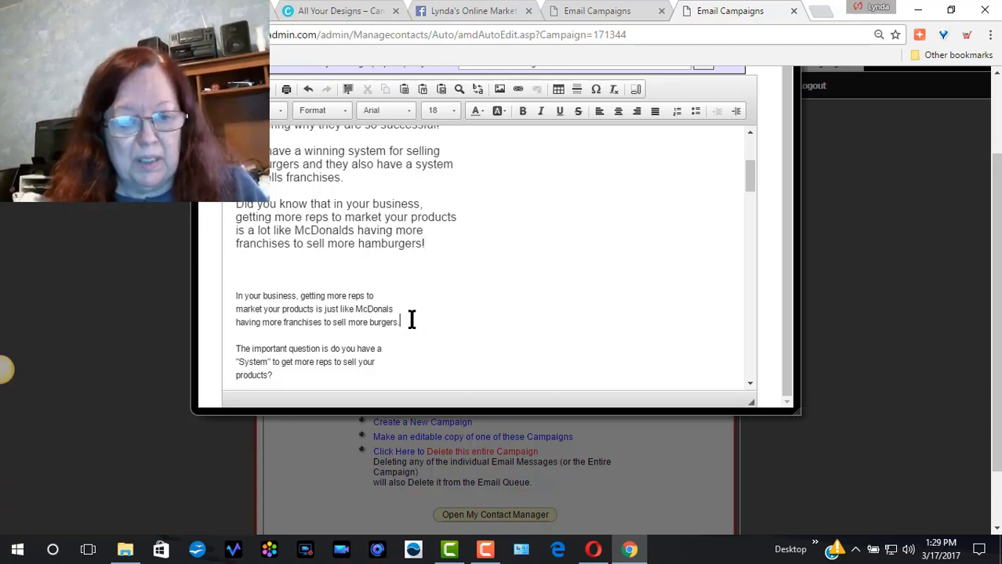
left_click_drag(412, 319, 234, 300)
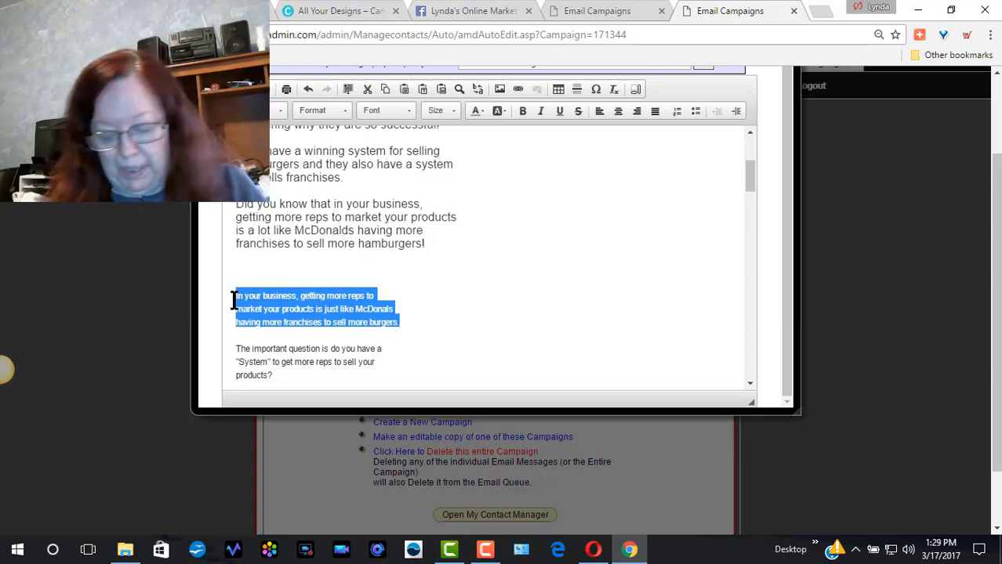
key("Delete")
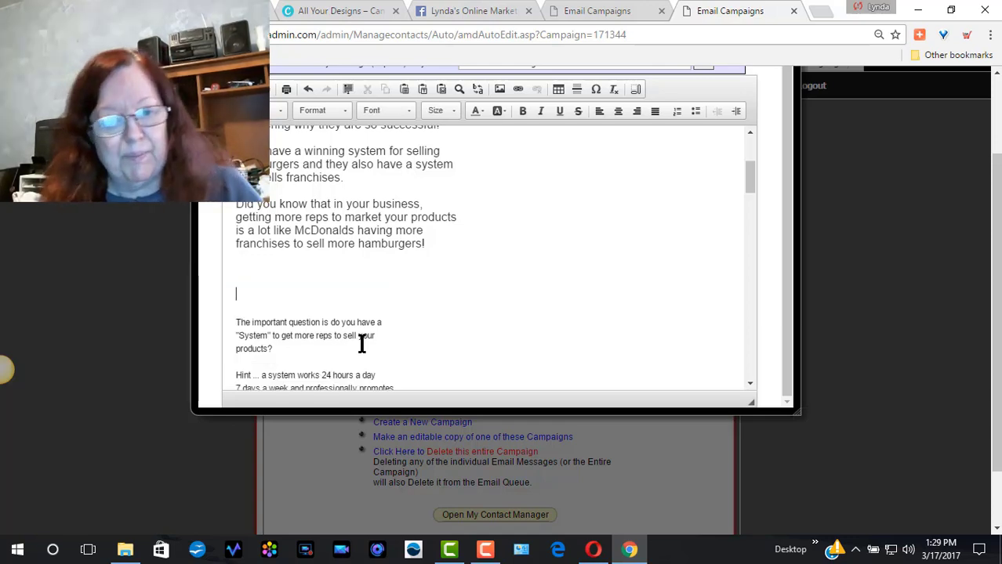
Step: Start a new paragraph below the "Did you know" paragraph reading "I just want to ask you an important question:"
left_click(449, 247)
key("Return")
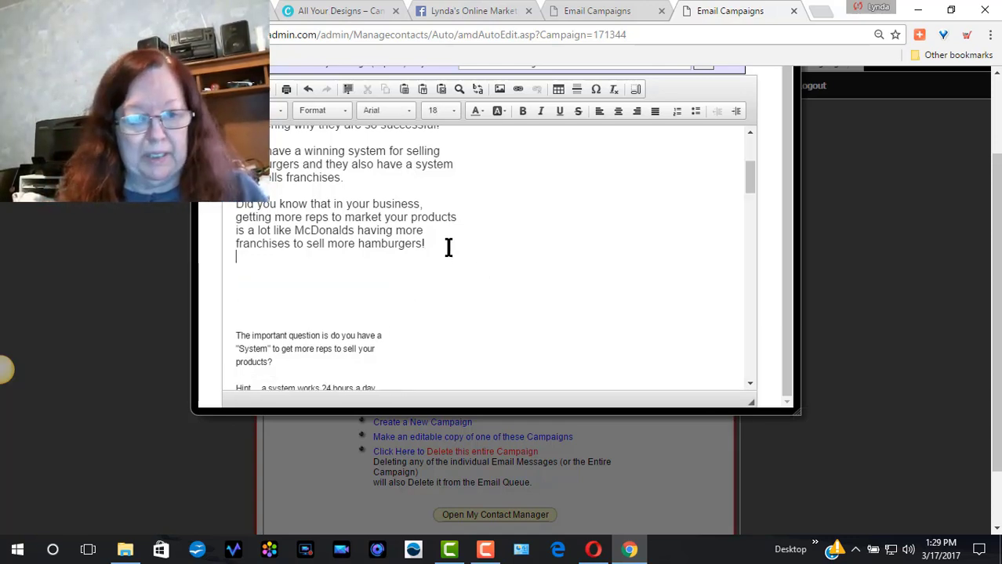
key("Return")
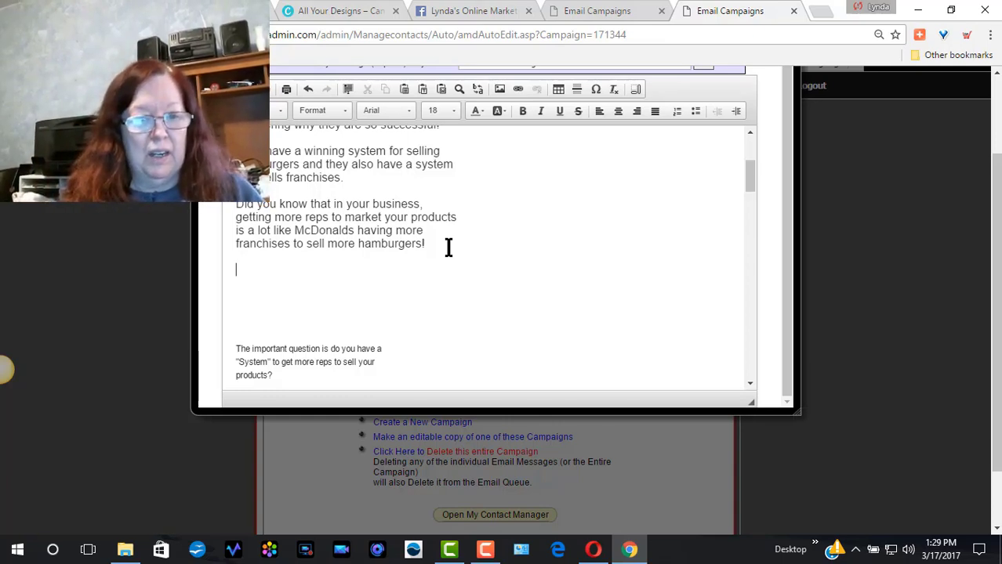
type("I just w")
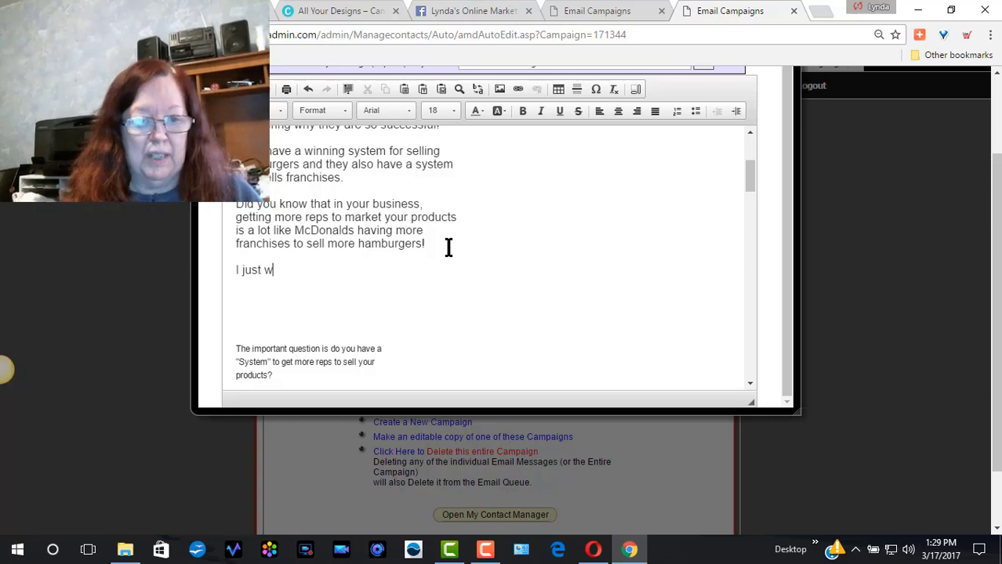
type("ant to ask")
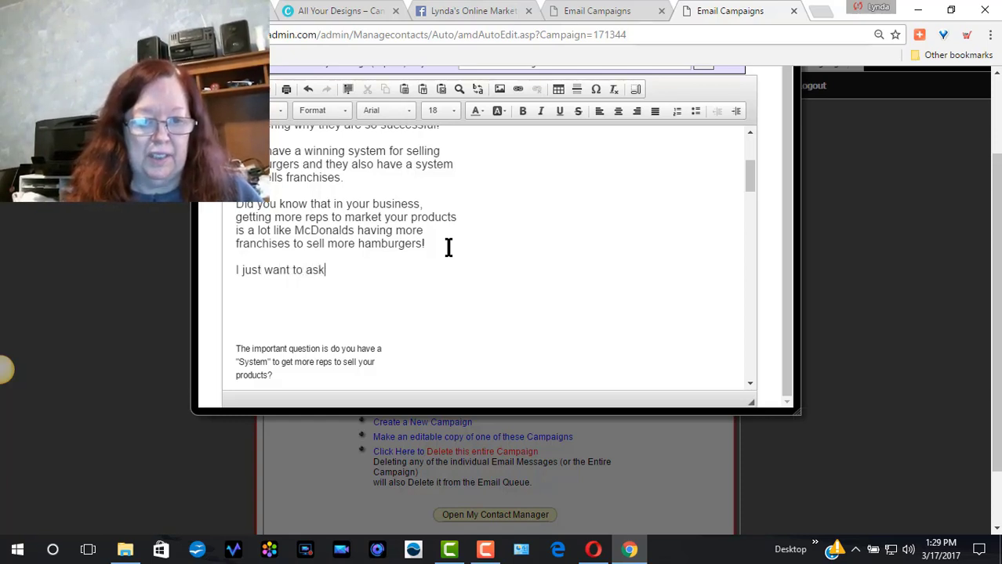
type(" y")
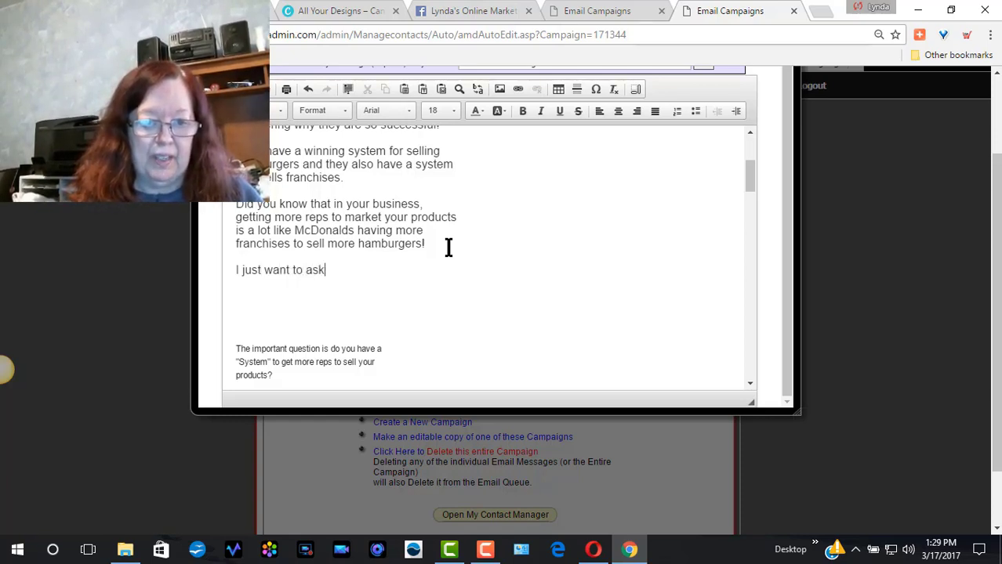
type("ou a")
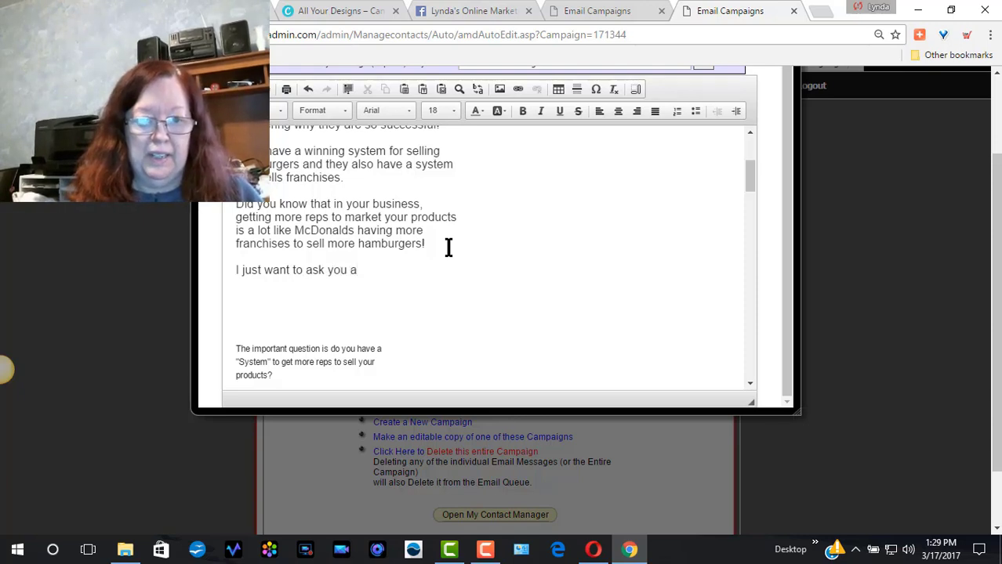
type("n i")
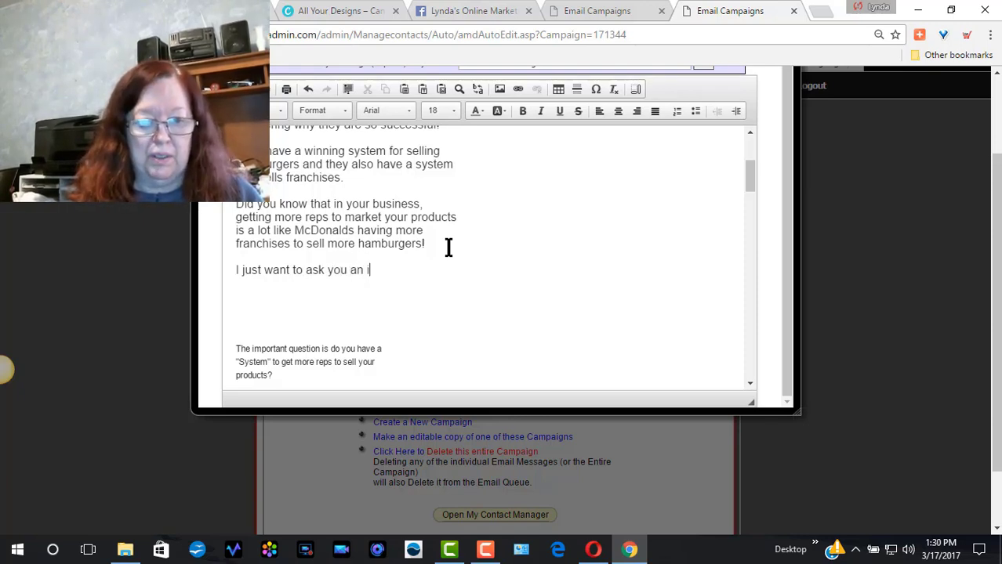
type("mportant ")
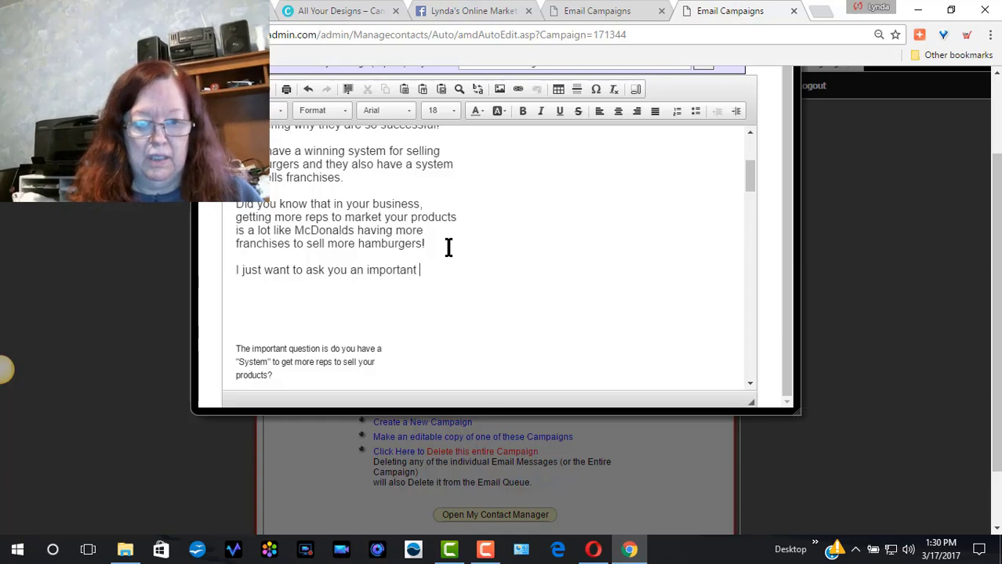
type("question")
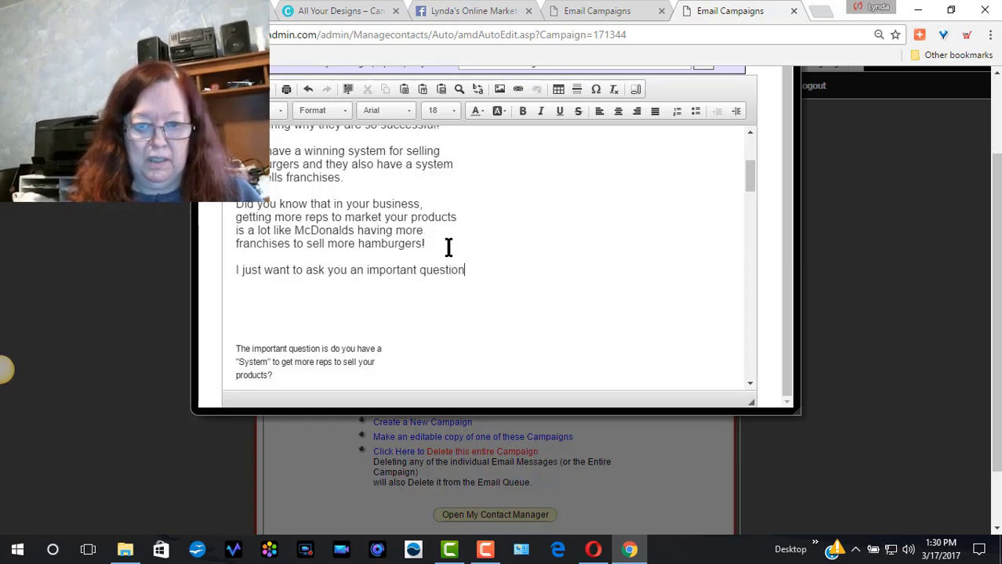
type(":")
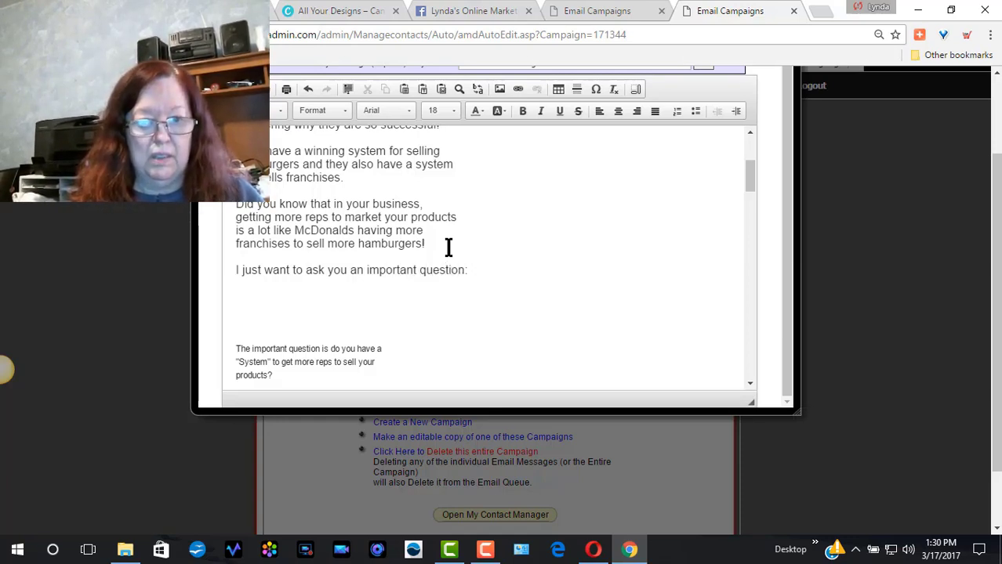
Step: Add "Do you have a system that gets more reps" as the second line of the question paragraph
key("Return")
type("D")
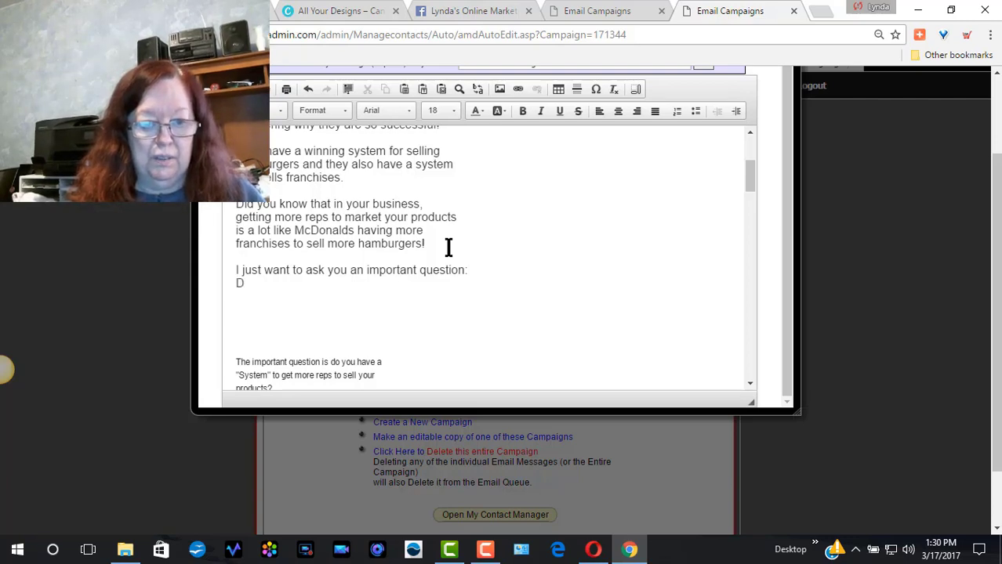
type("o you ha")
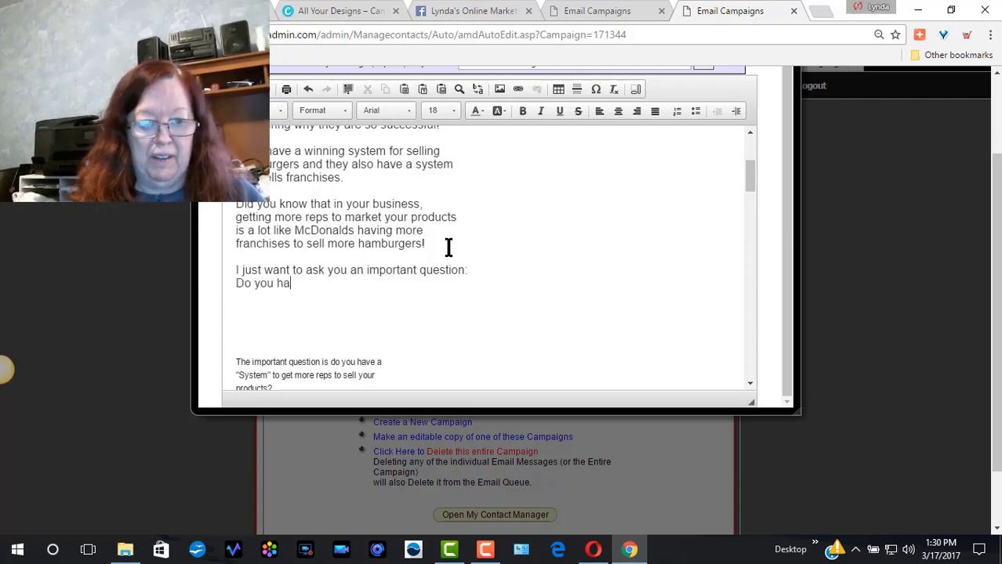
type("ve a ")
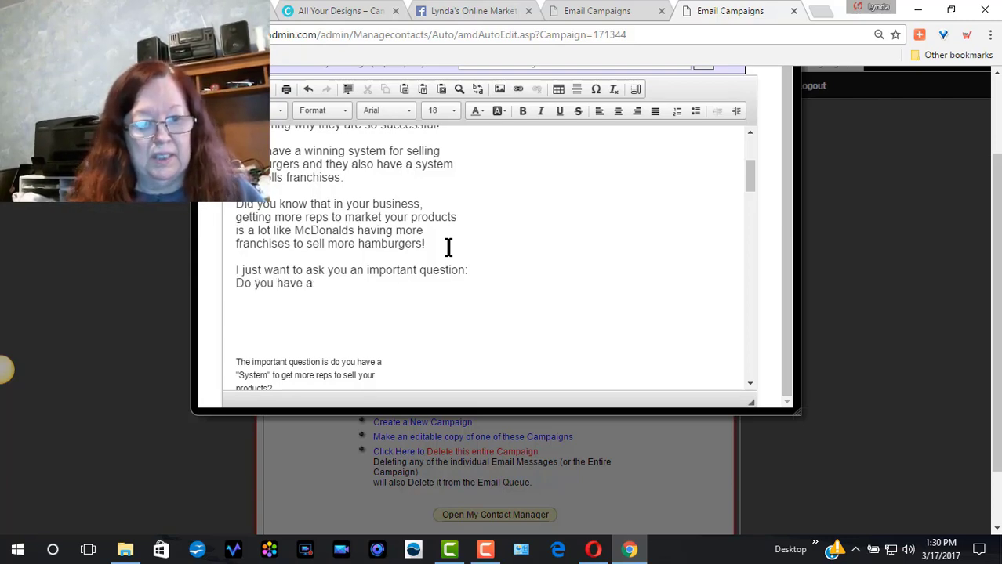
type("system ")
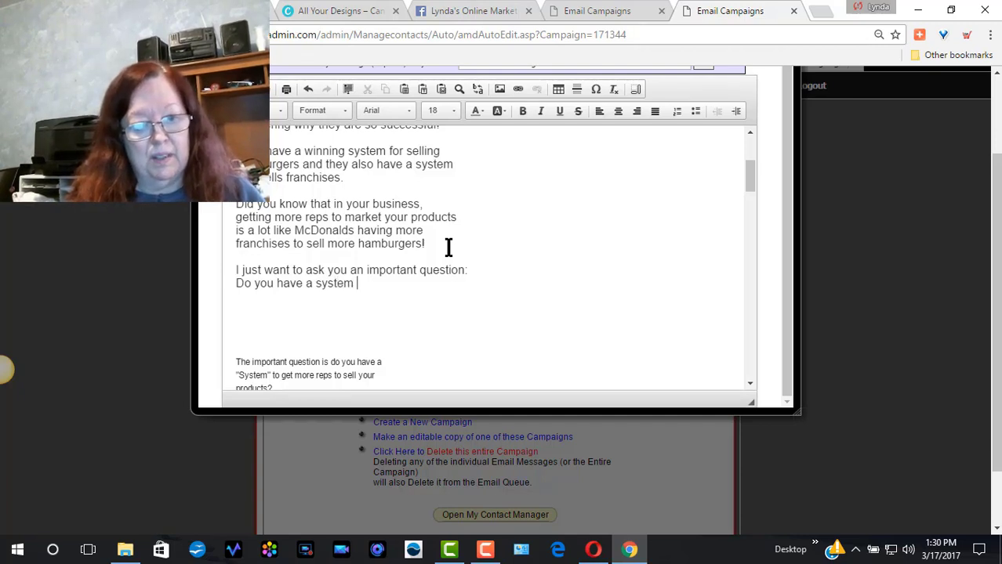
type("that ge")
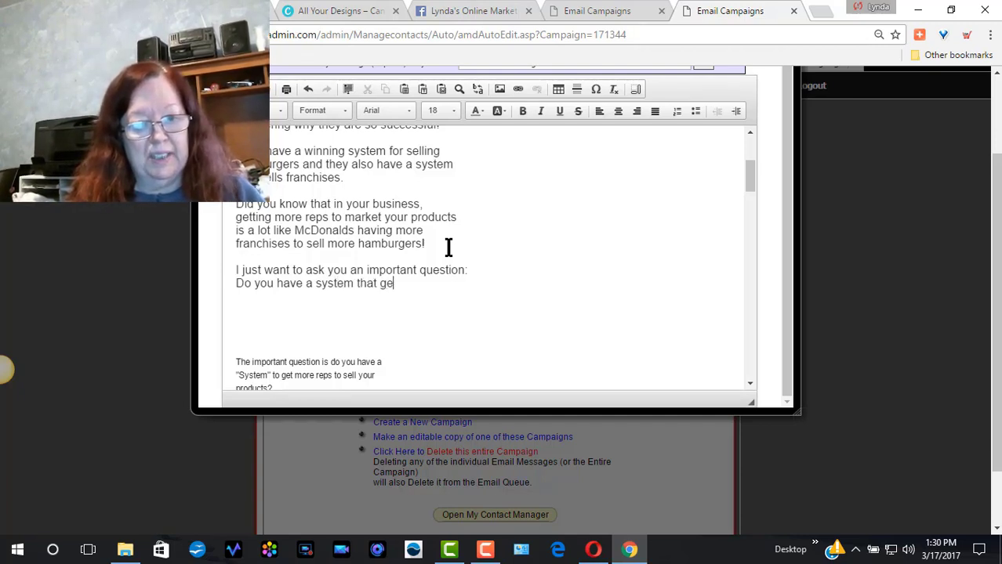
type("ts more")
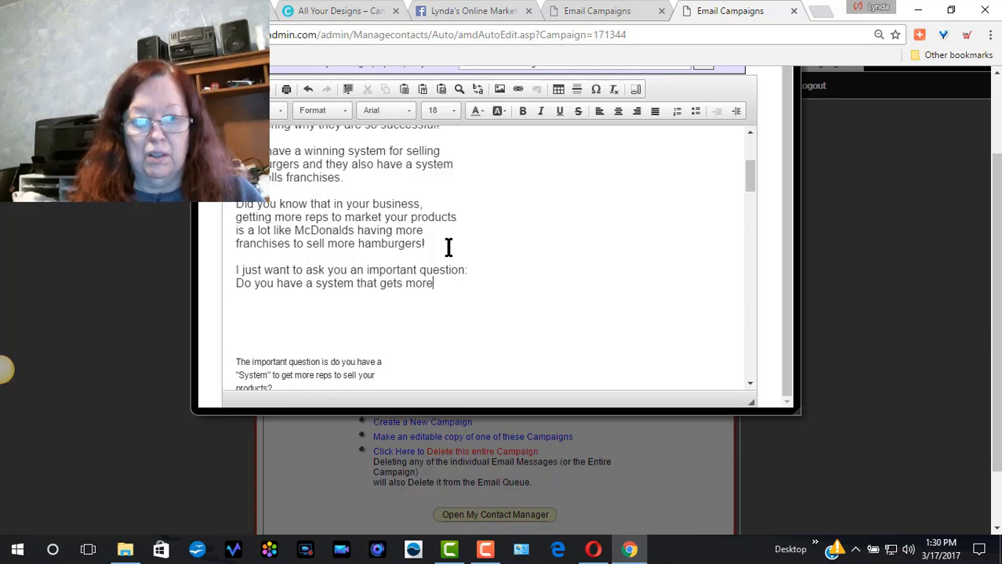
type(" reps")
Step: Finish the question paragraph with a third line reading "to sell your products?"
key("Return")
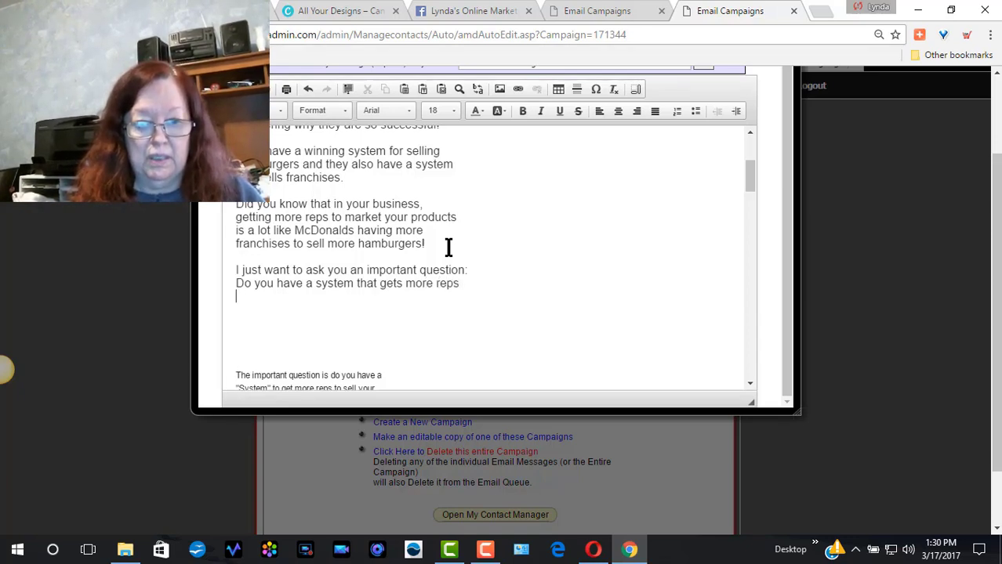
type("to sell")
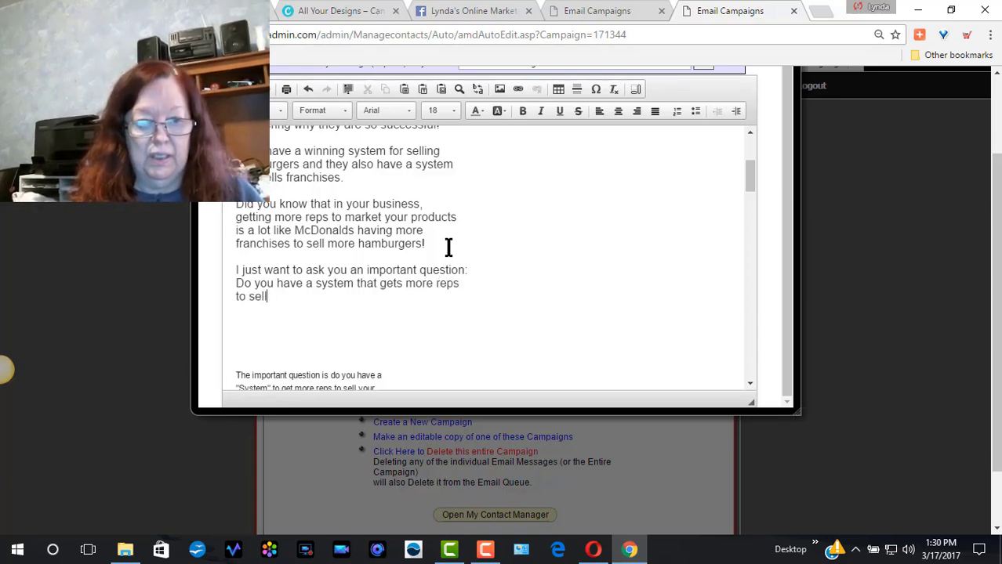
type(" your pro")
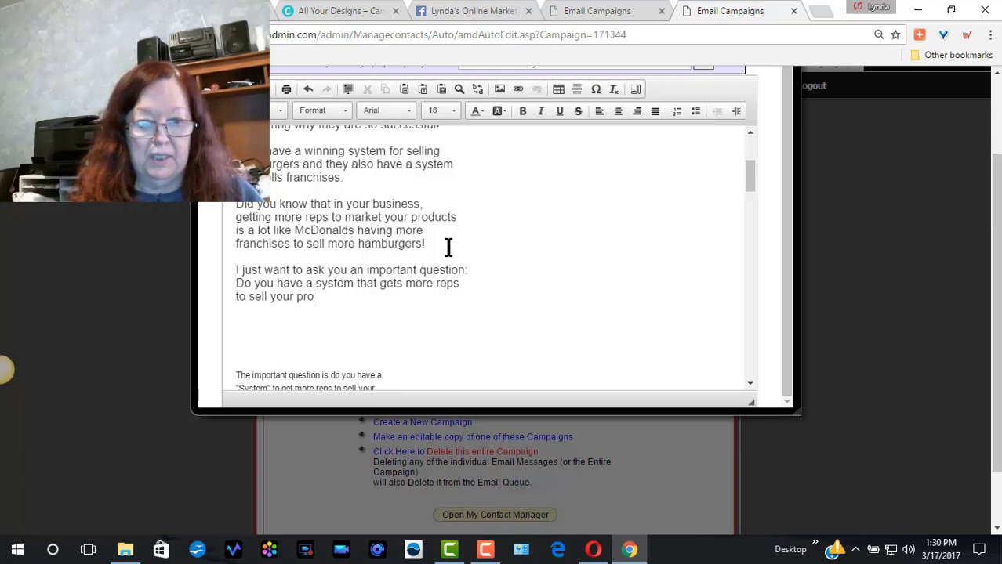
type("ducts")
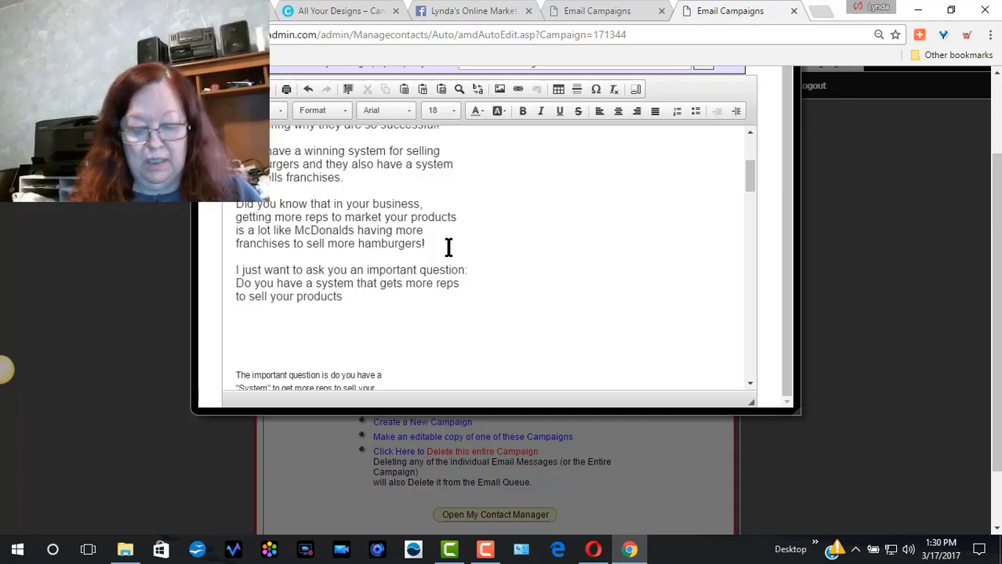
type("?")
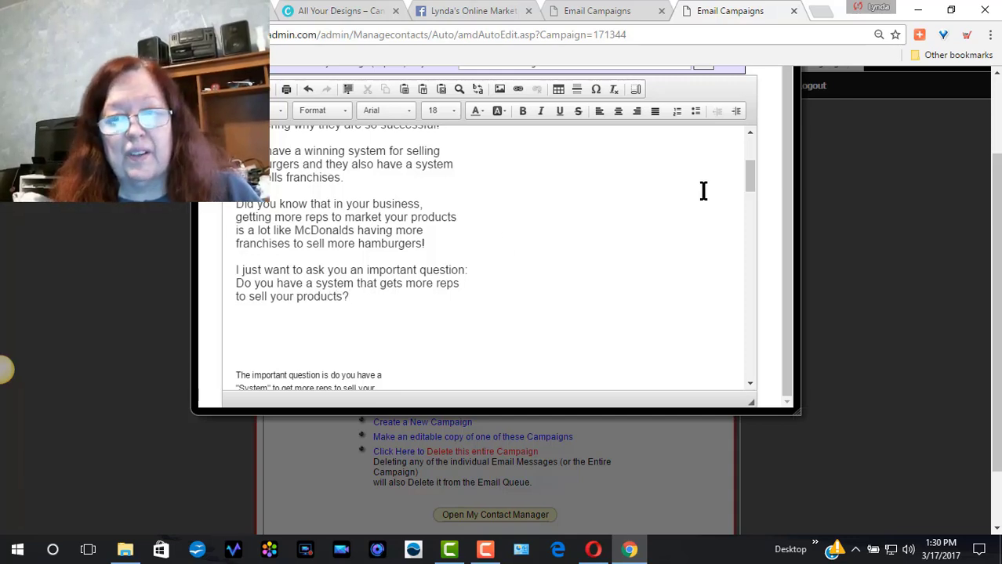
Step: Delete the pasted three-line paragraph starting "The important question is do you have a"
left_click_drag(751, 179, 744, 205)
left_click_drag(313, 222, 228, 207)
key("Delete")
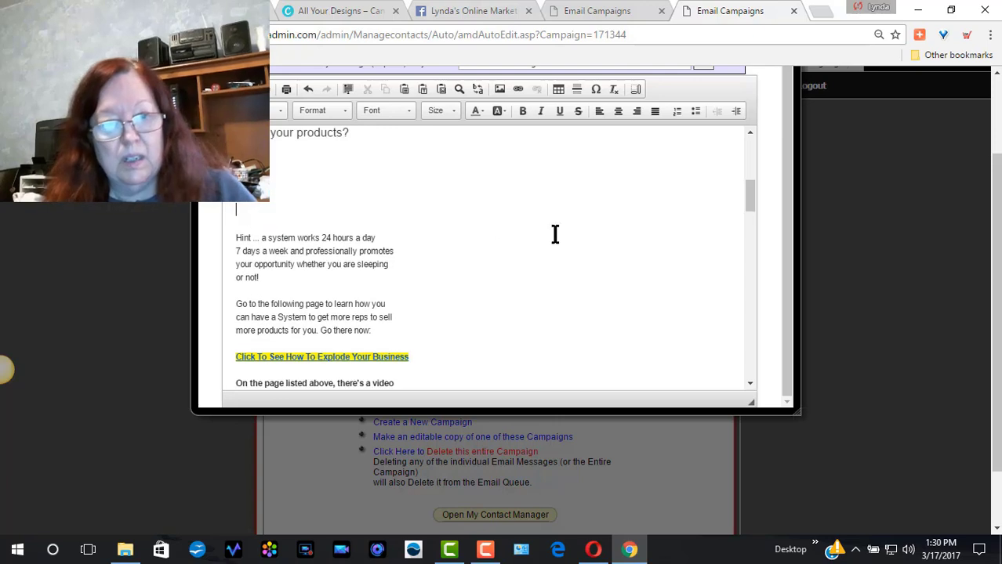
Step: Remove the extra small-font lines directly below "to sell your products?"
left_click_drag(754, 205, 753, 196)
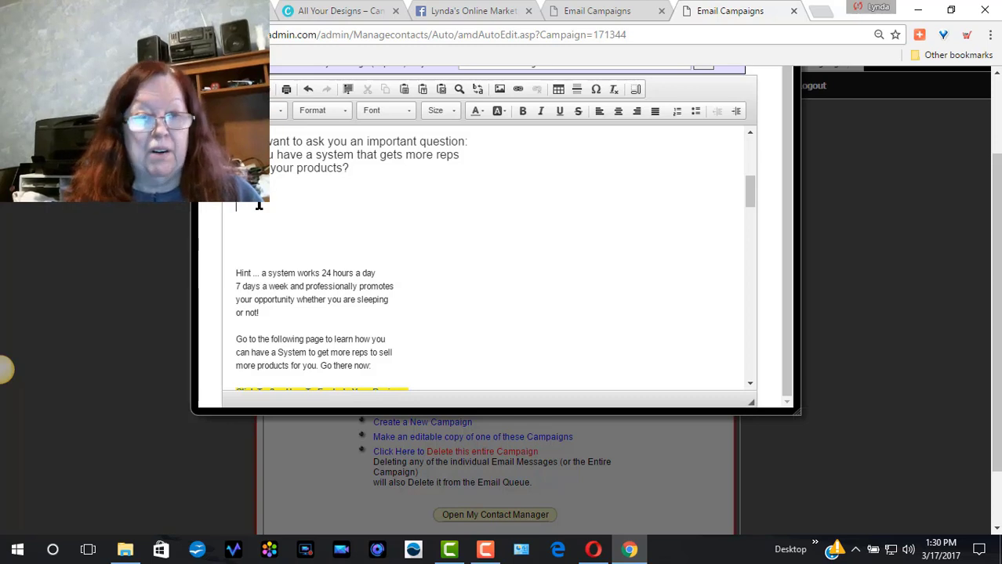
type("ow")
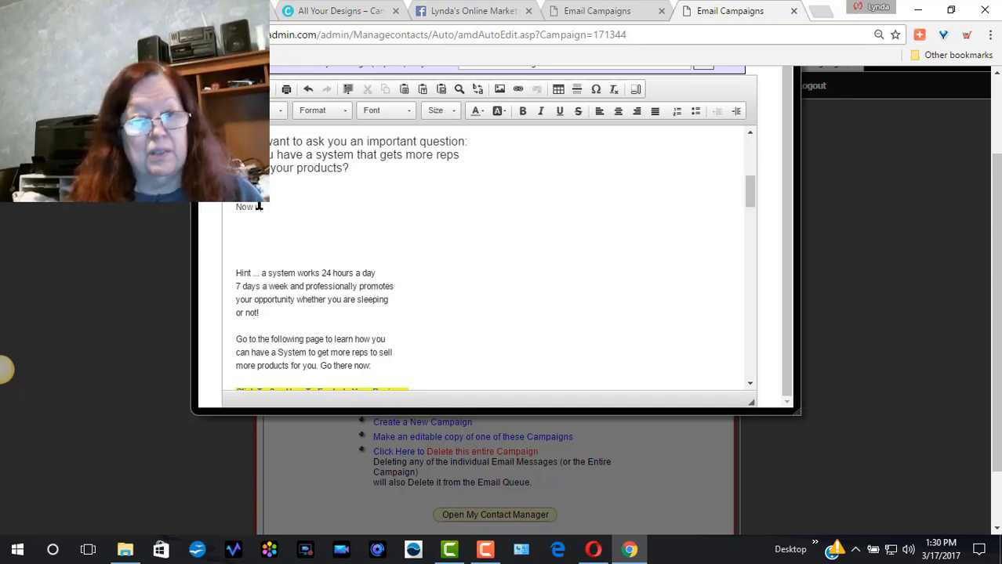
key("BackSpace")
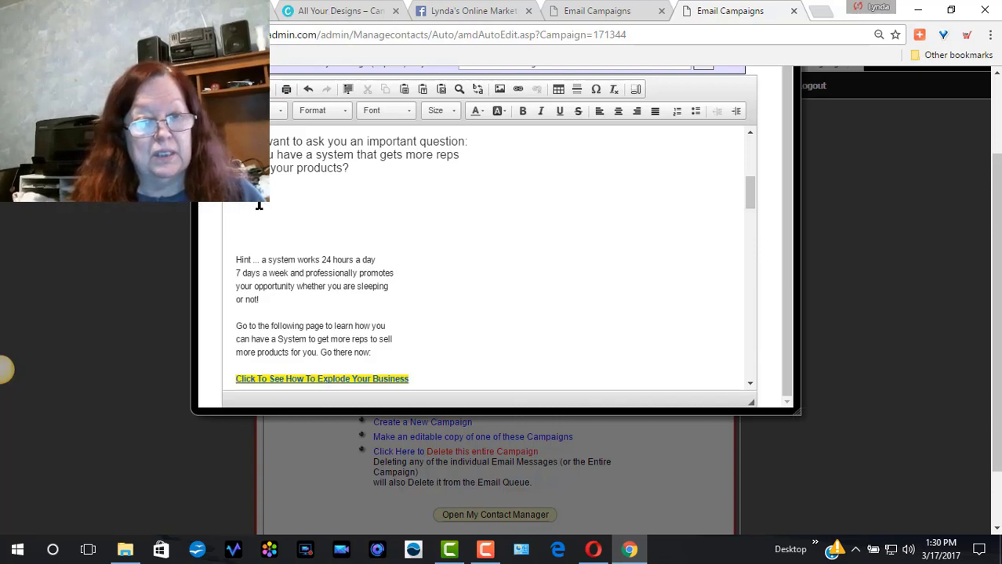
key("BackSpace")
key("BackSpace")
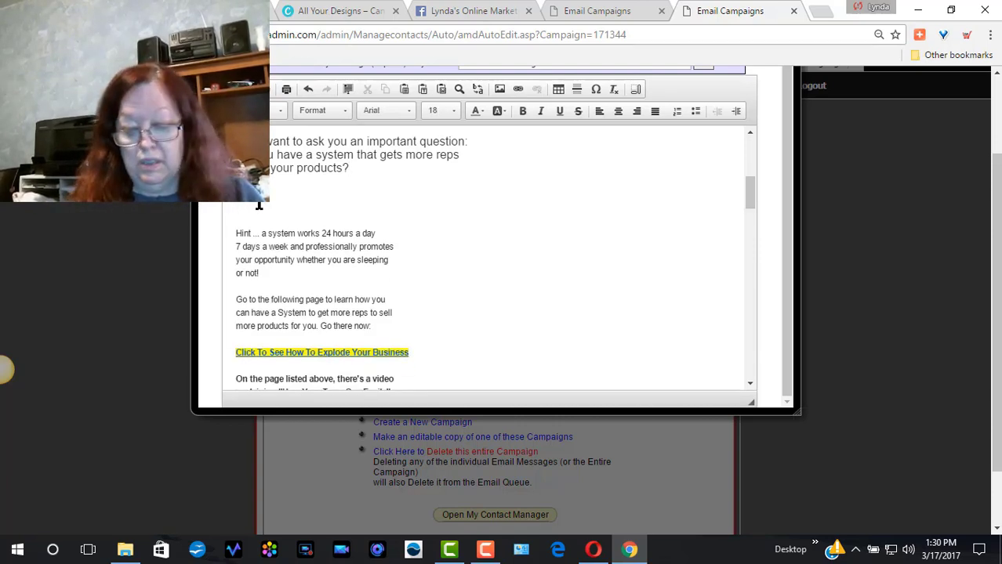
Step: Start a new paragraph below the question, with its first line continuing "understand that a system usually works"
key("Return")
key("Return")
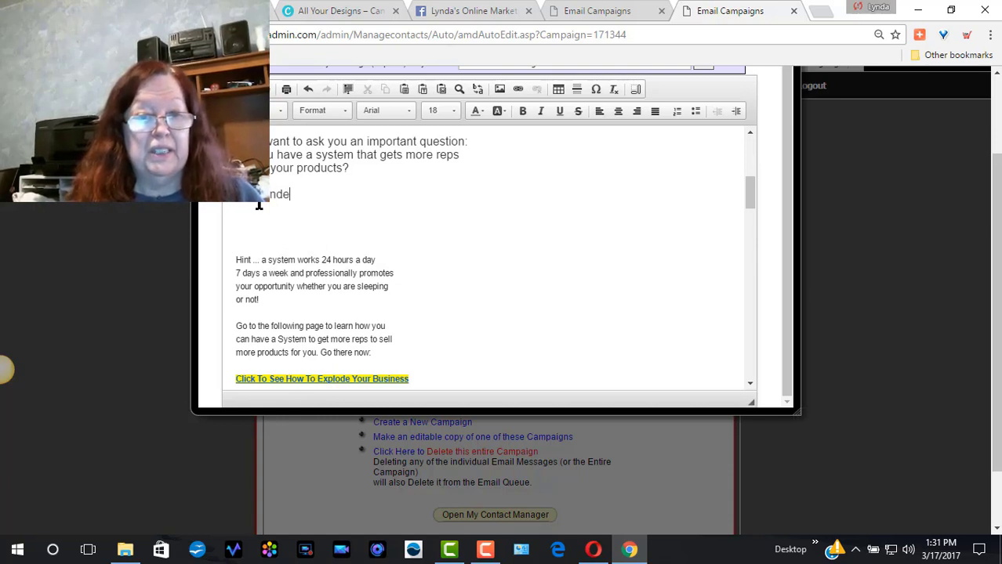
type("stand t")
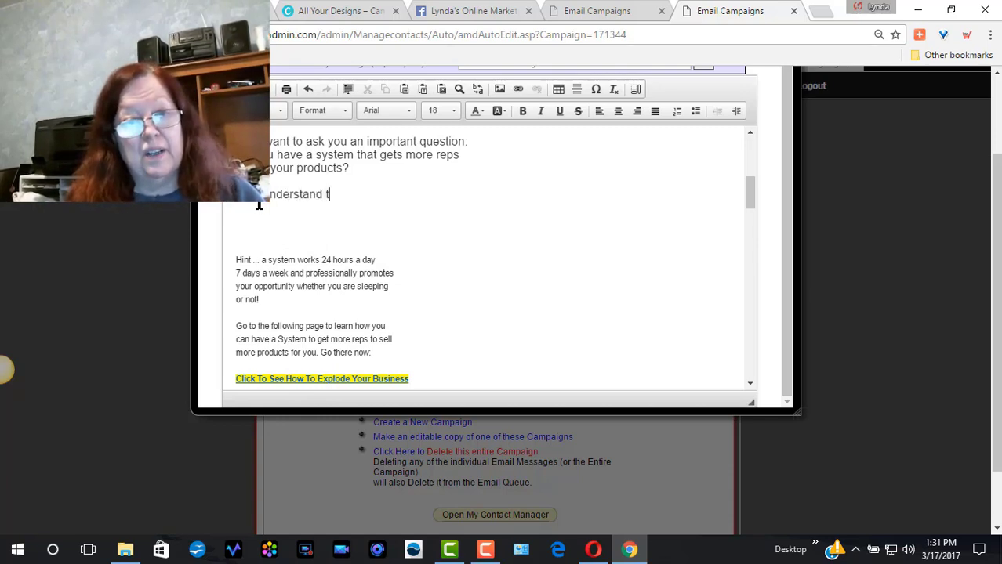
type("hat a system")
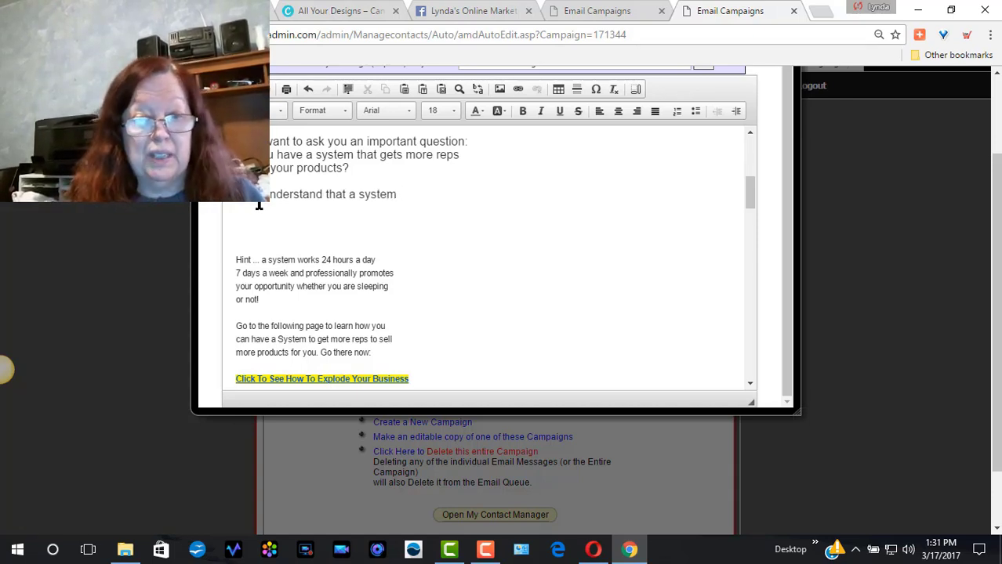
type("usu")
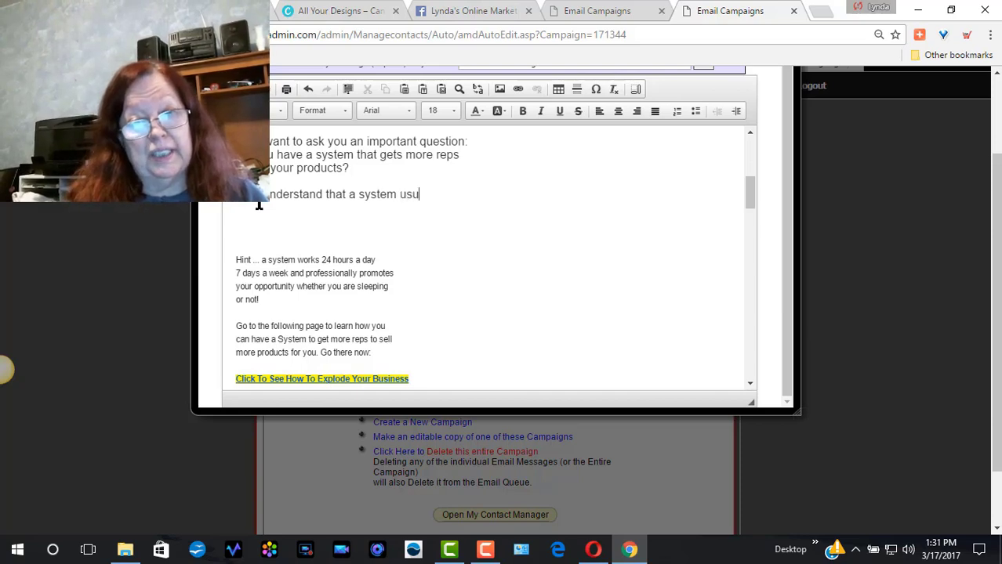
type("ally w")
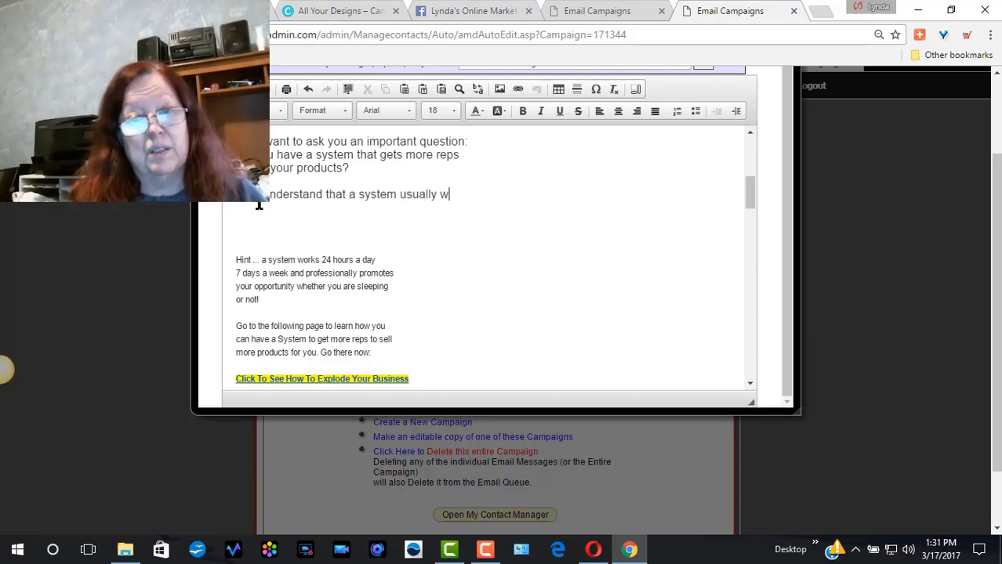
type("orks")
Step: Add a second line to the "understand that a system usually works" paragraph reading "24/7 and professionally promotes your"
key("Return")
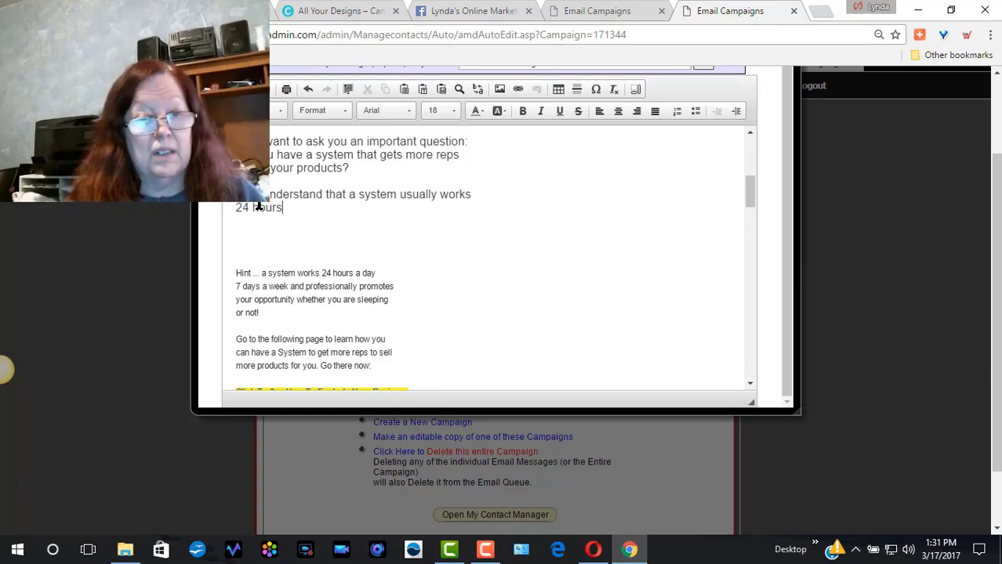
type("24 hours a ")
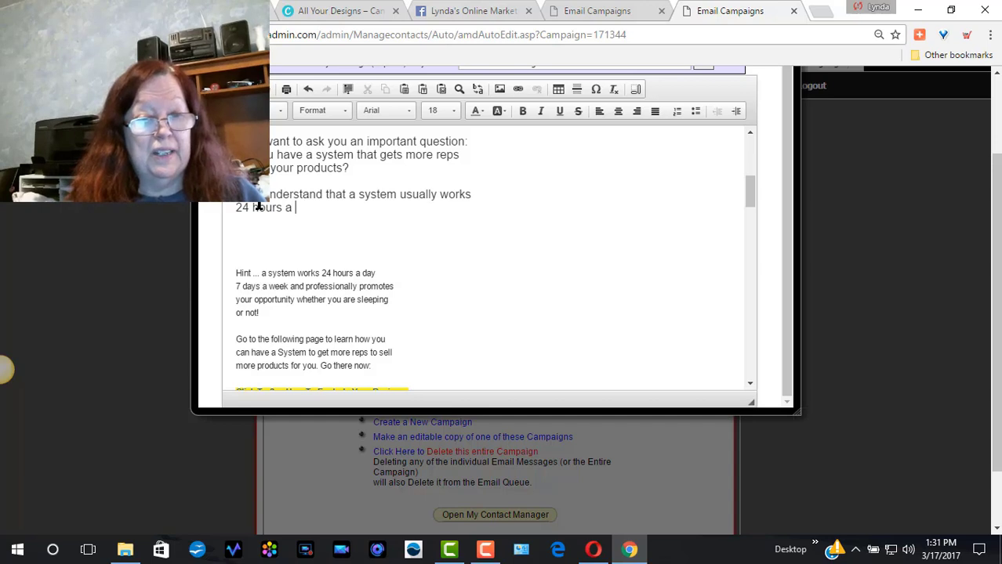
type("wday")
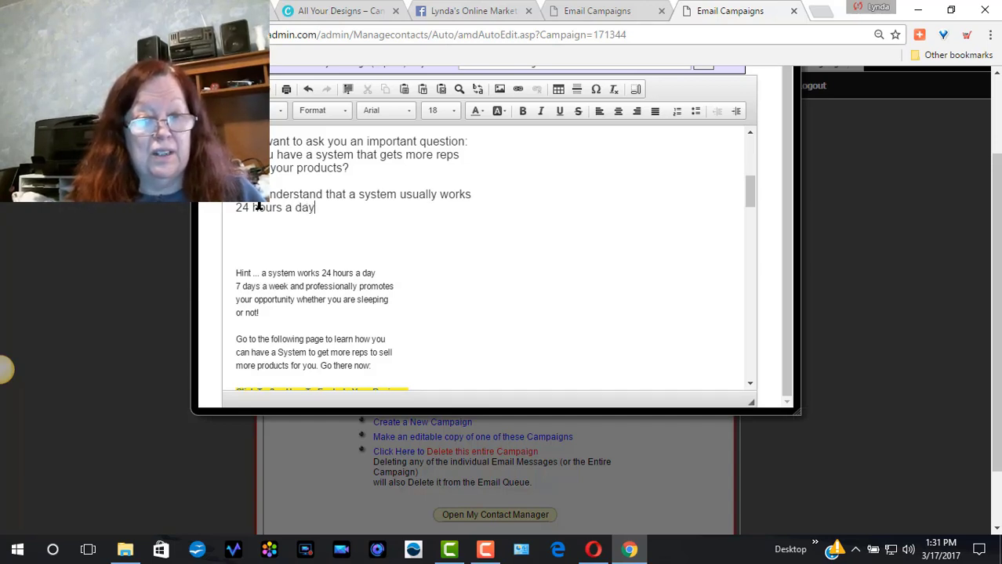
key("BackSpace")
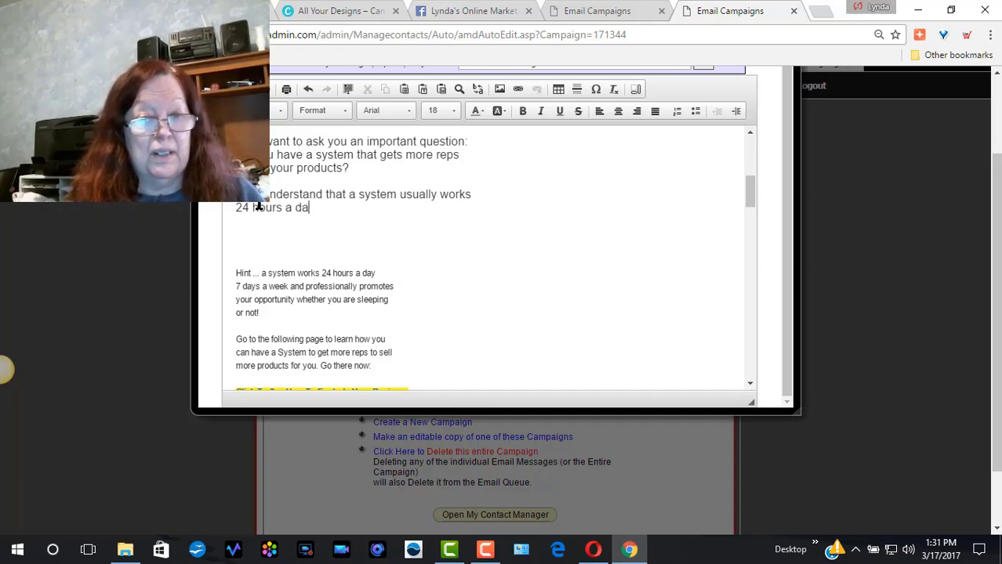
key("BackSpace")
key("BackSpace")
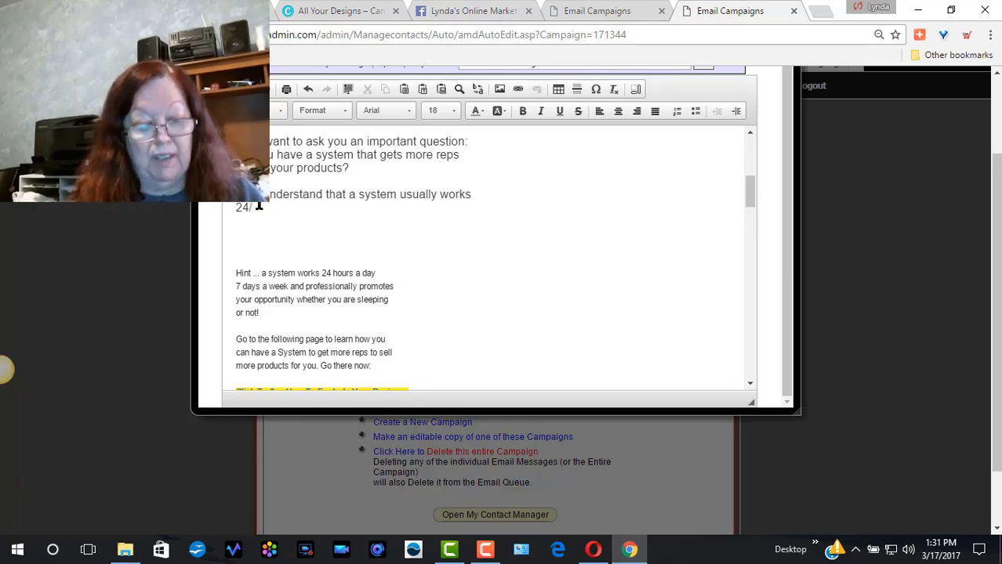
type("7 and")
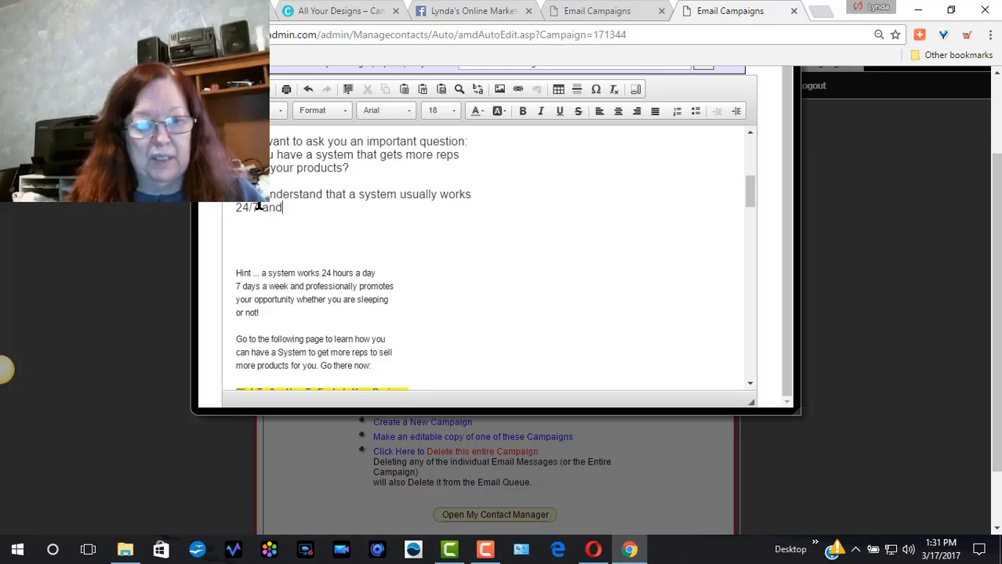
type("rofe")
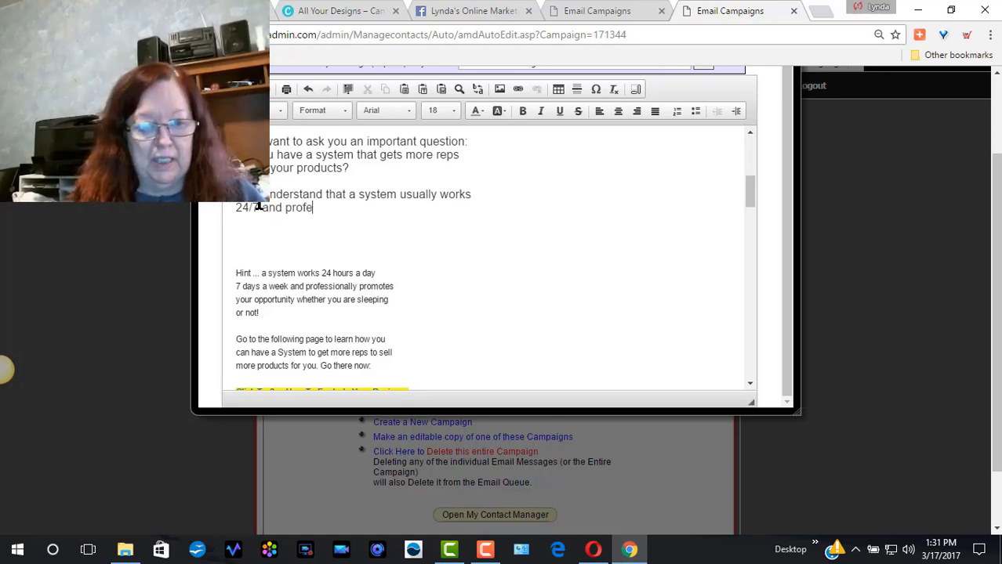
type("ssional")
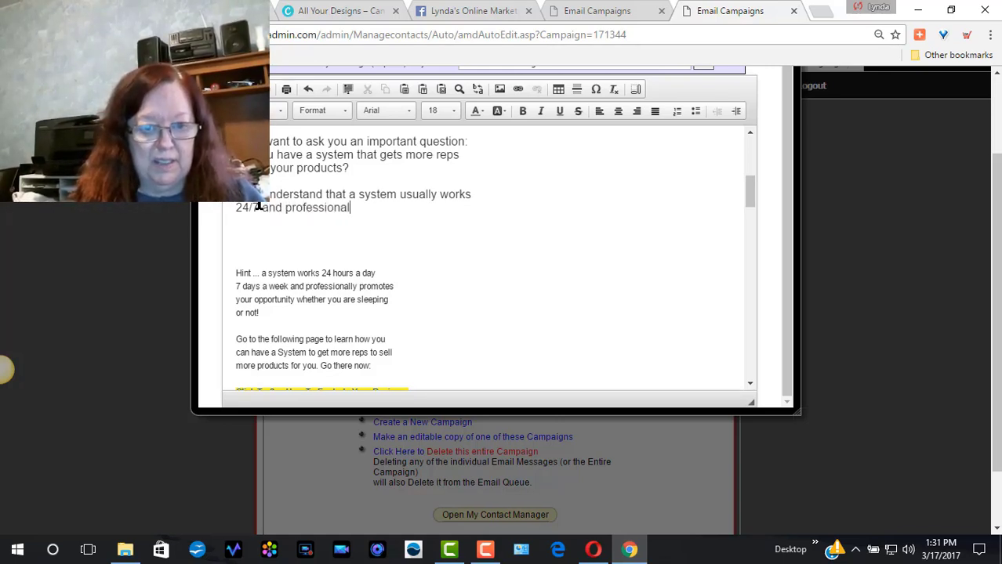
type("ly pro")
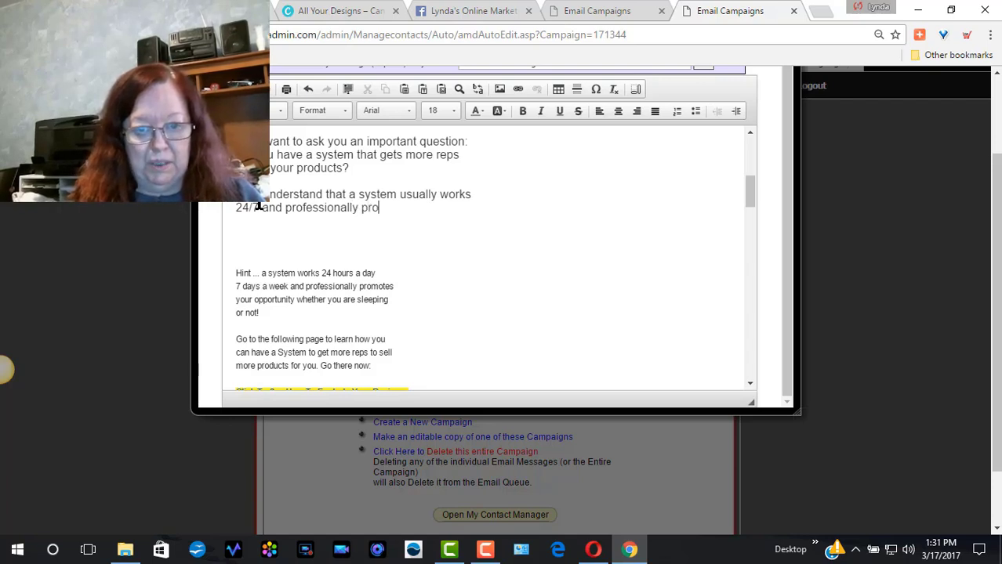
type("motes your")
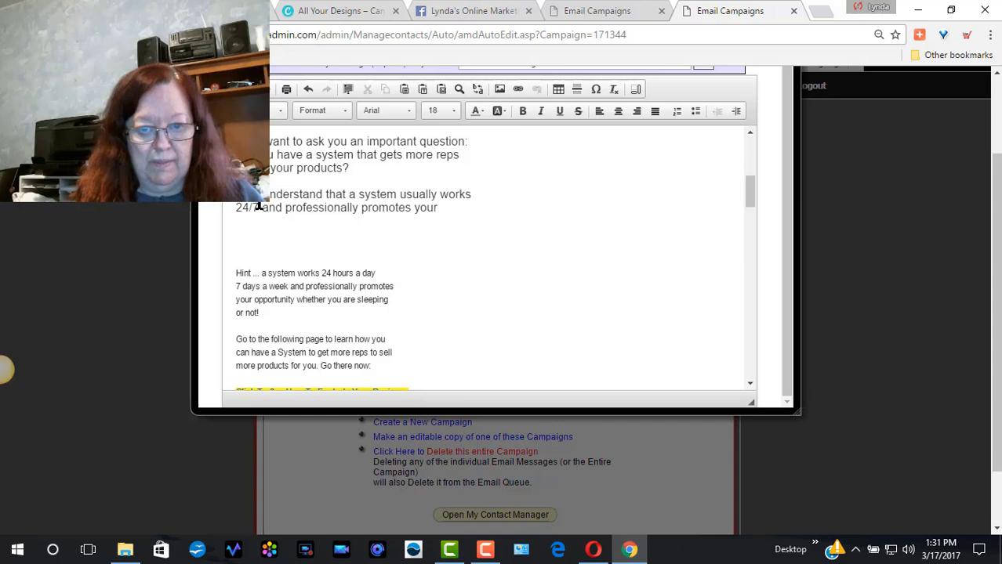
Step: Complete the paragraph about how a system works with a third line reading "opp whether you are sleeping or not."
key("Return")
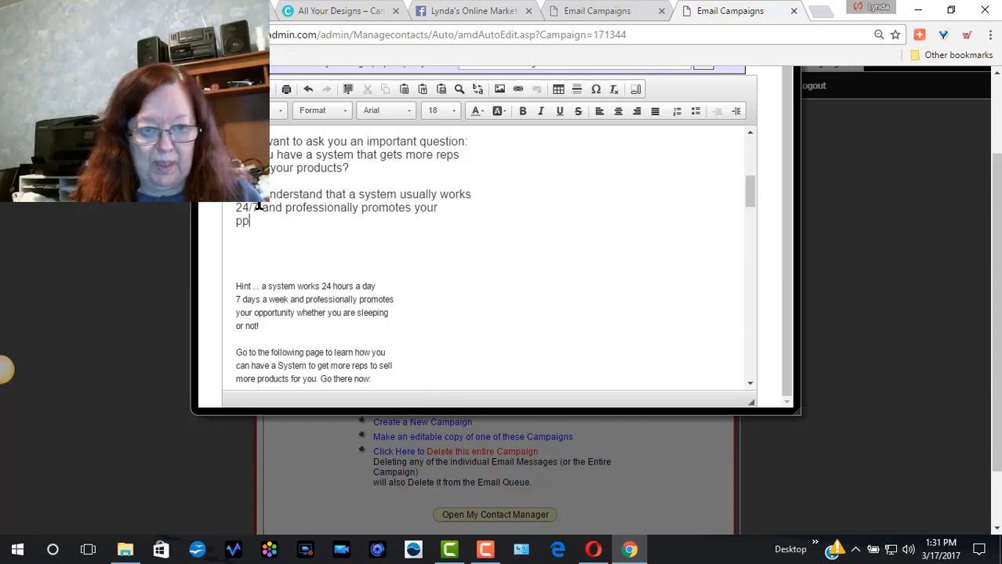
key("BackSpace")
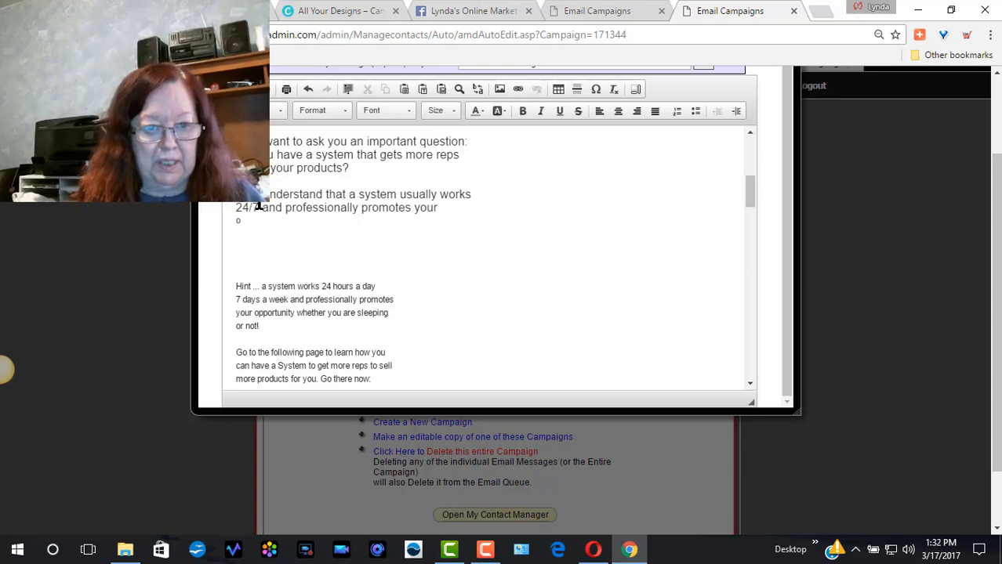
key("BackSpace")
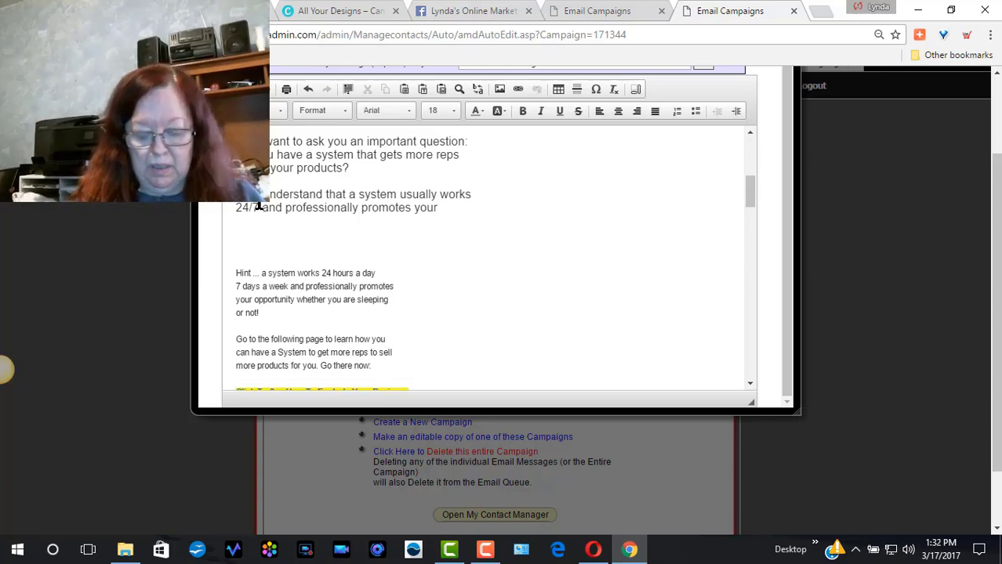
key("Return")
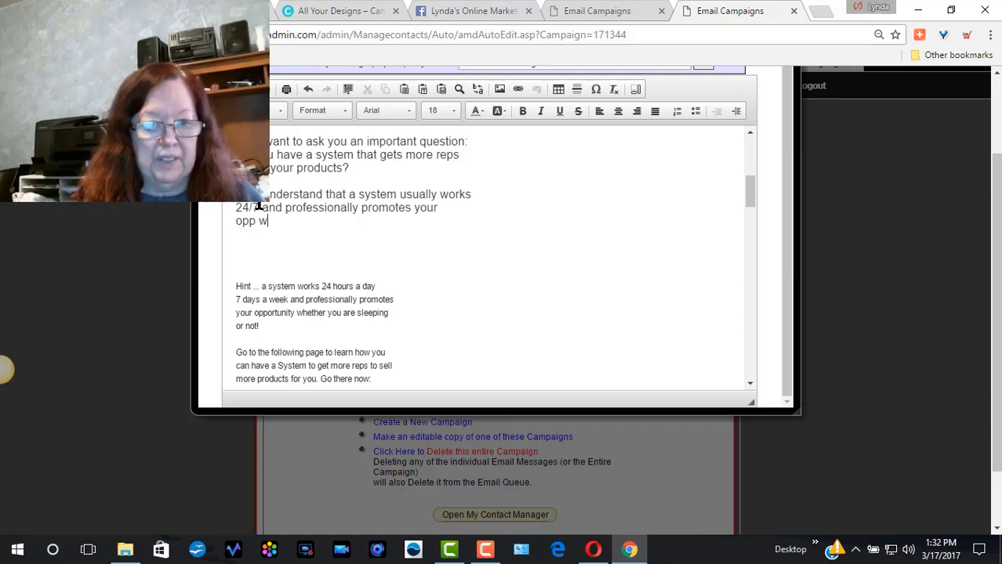
type("opp whether yo")
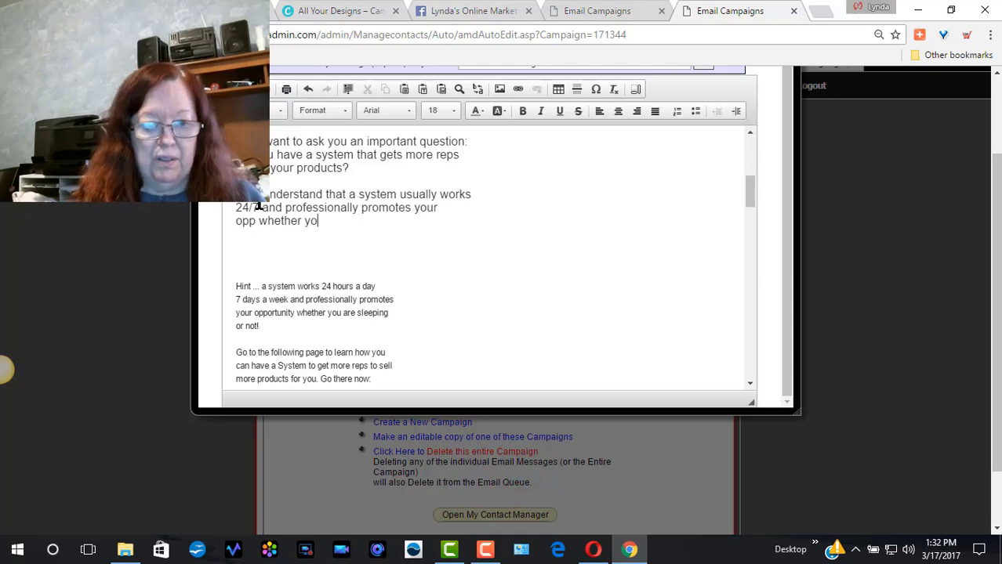
type("u are sl")
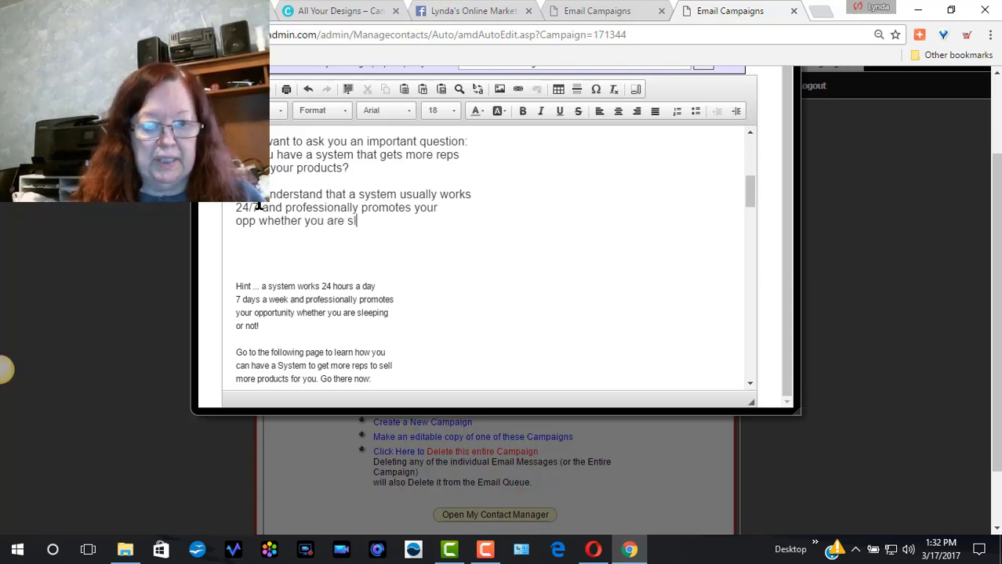
type("eeping o")
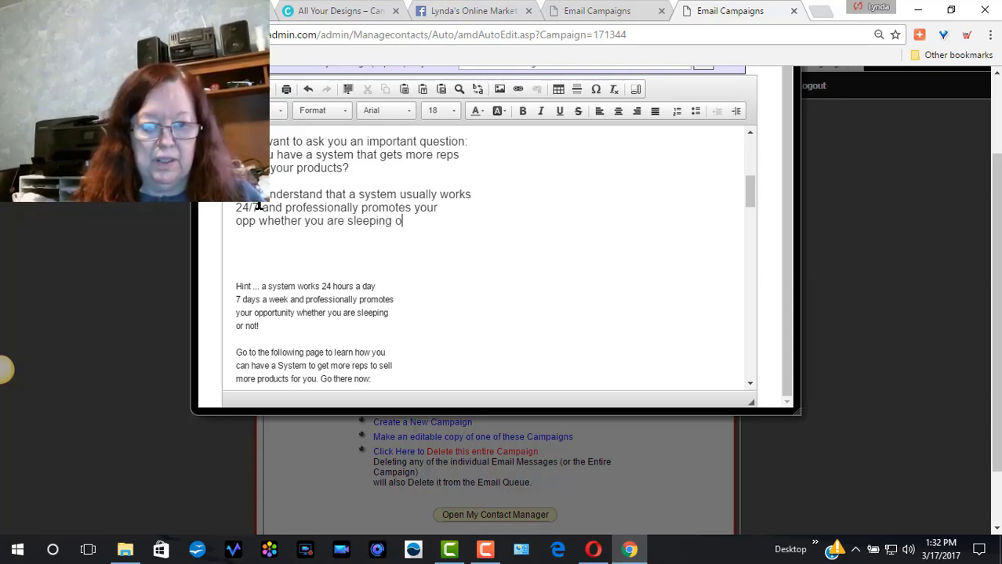
type("r n")
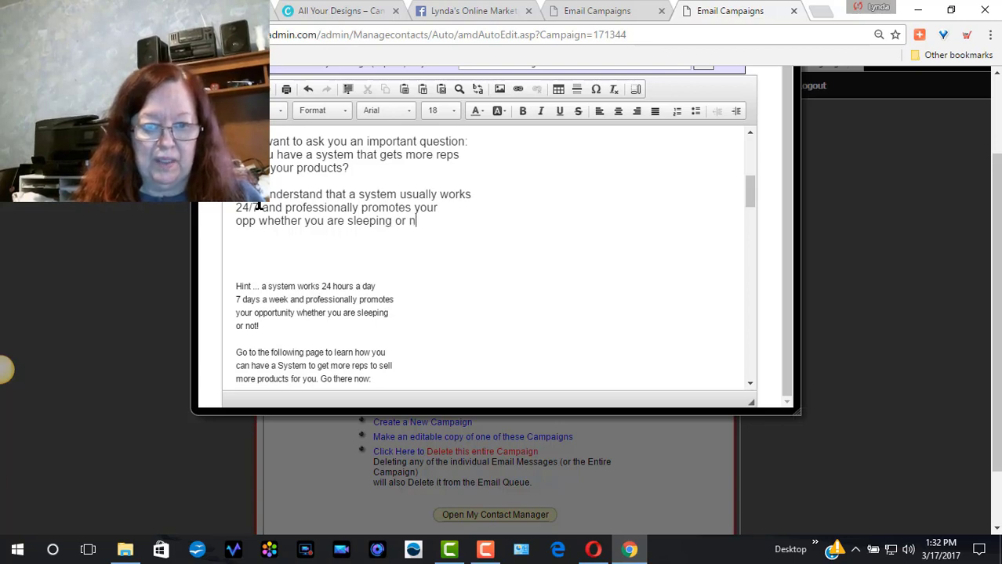
type("ot.")
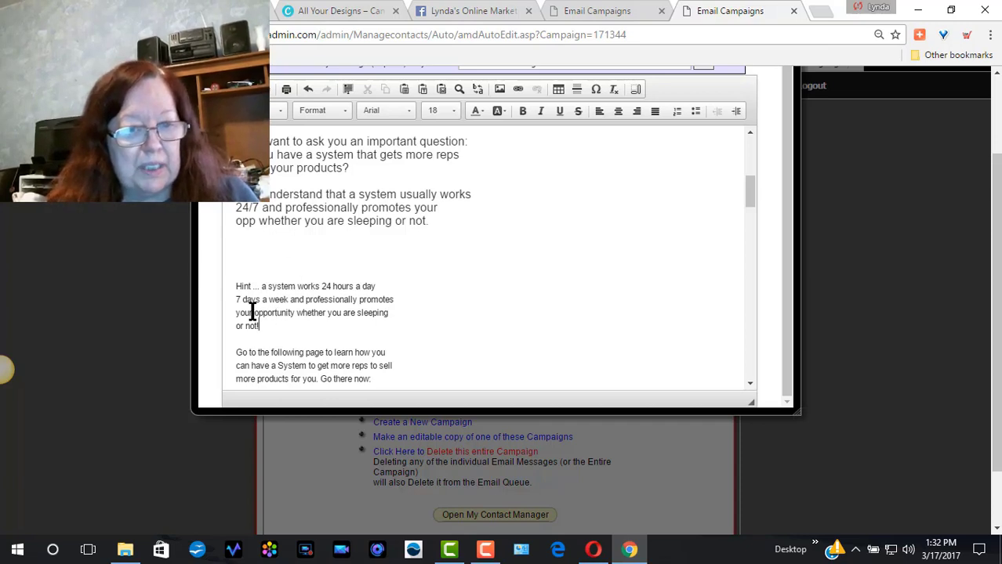
Step: Delete the pasted small-font paragraph starting "Hint ... a system works 24 hours a day"
left_click_drag(259, 326, 234, 286)
key("Delete")
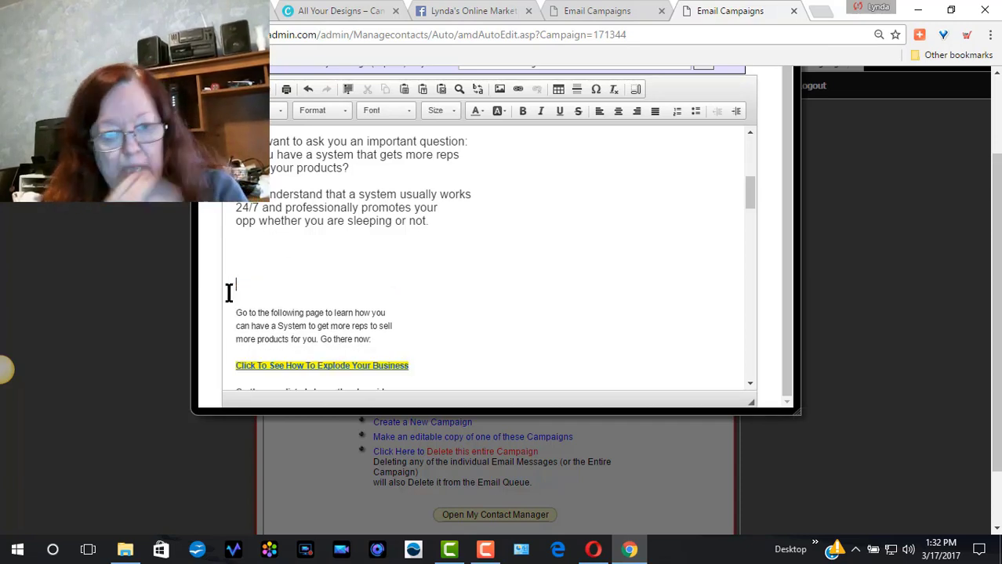
Step: Start a new paragraph below "sleeping or not." with the first line "So go to the following page to learn how"
left_click(447, 224)
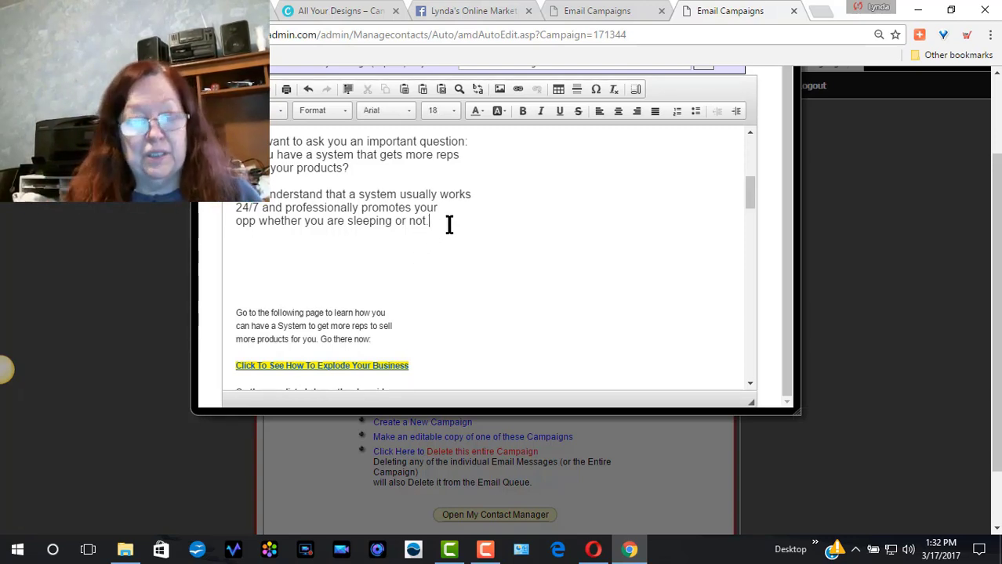
key("Return")
key("Return")
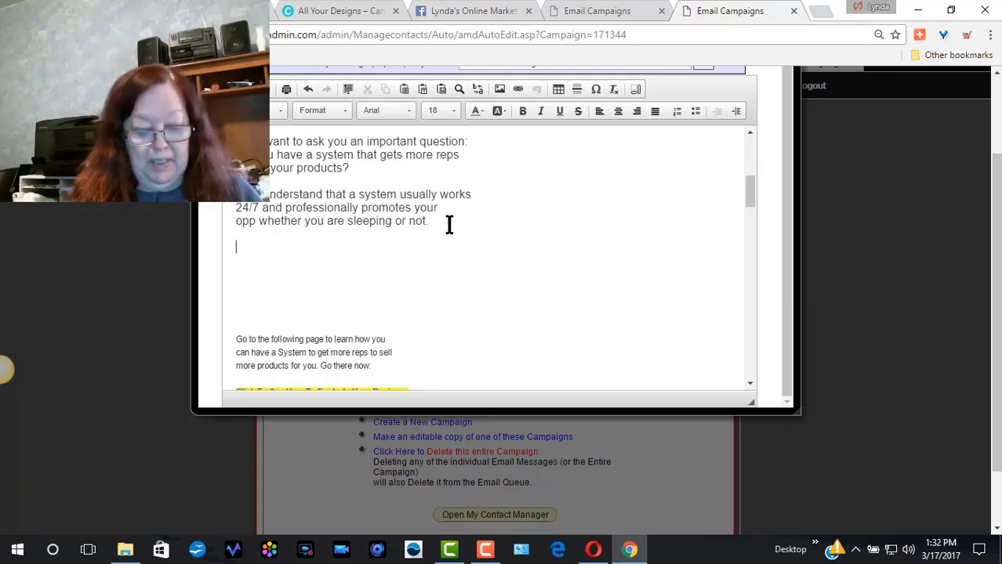
type("S")
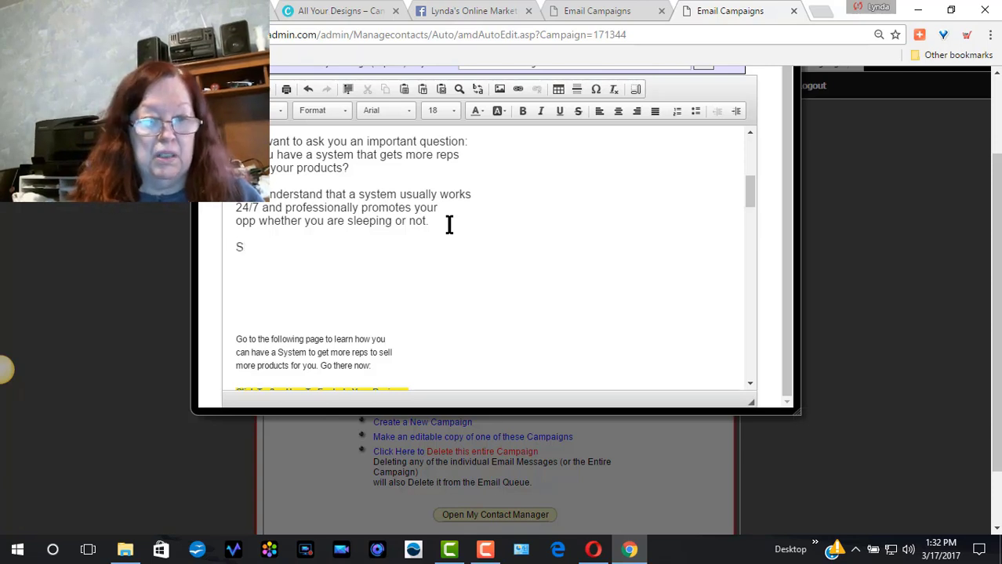
type("o")
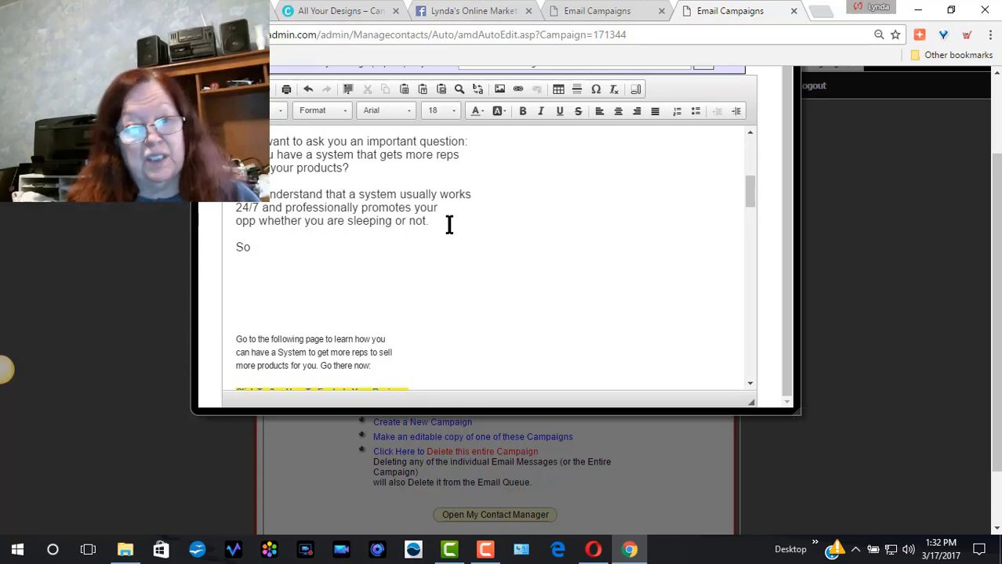
type("go to t")
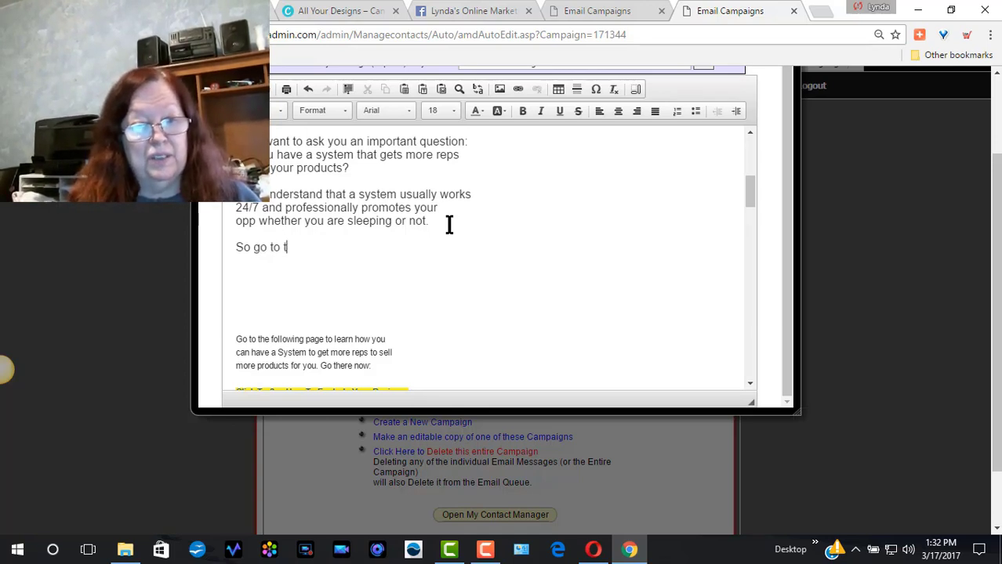
type("he follow")
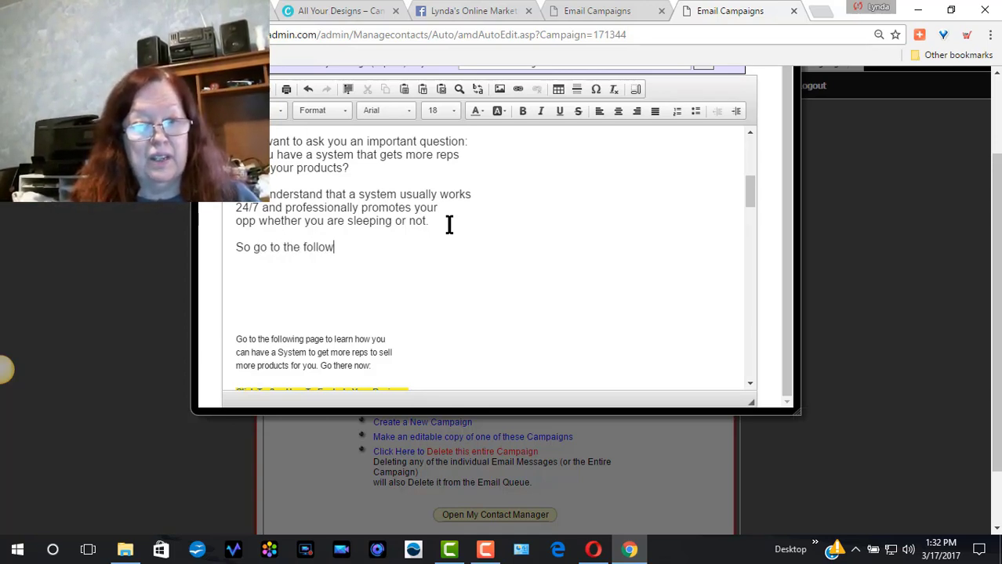
type("ing pa")
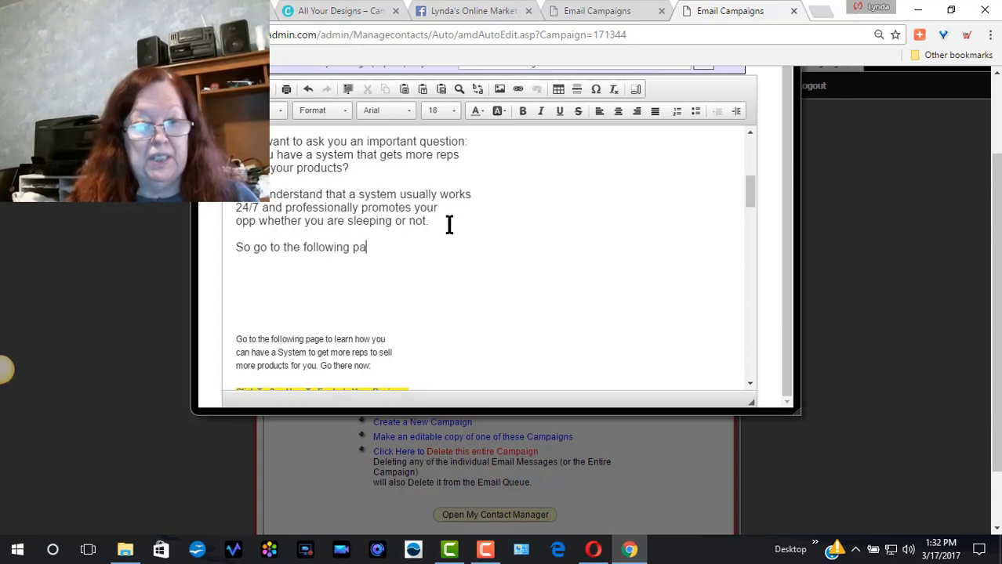
type("ge to learn ")
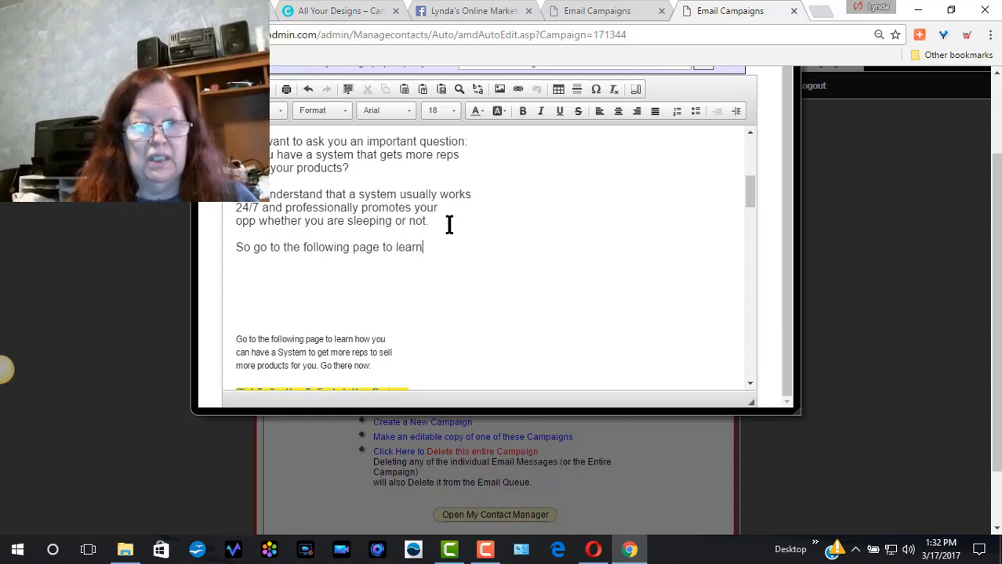
type("how")
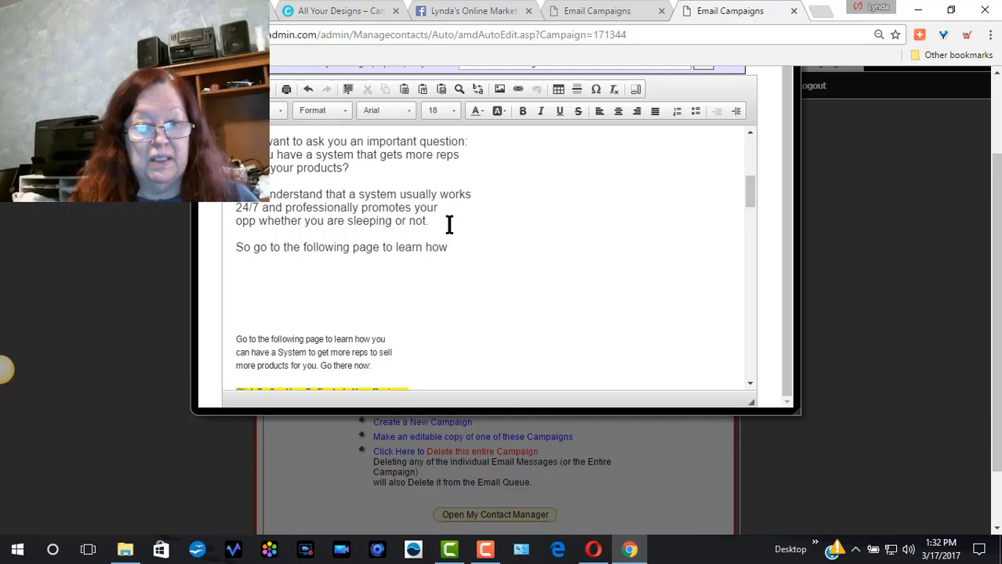
key("Return")
type("u")
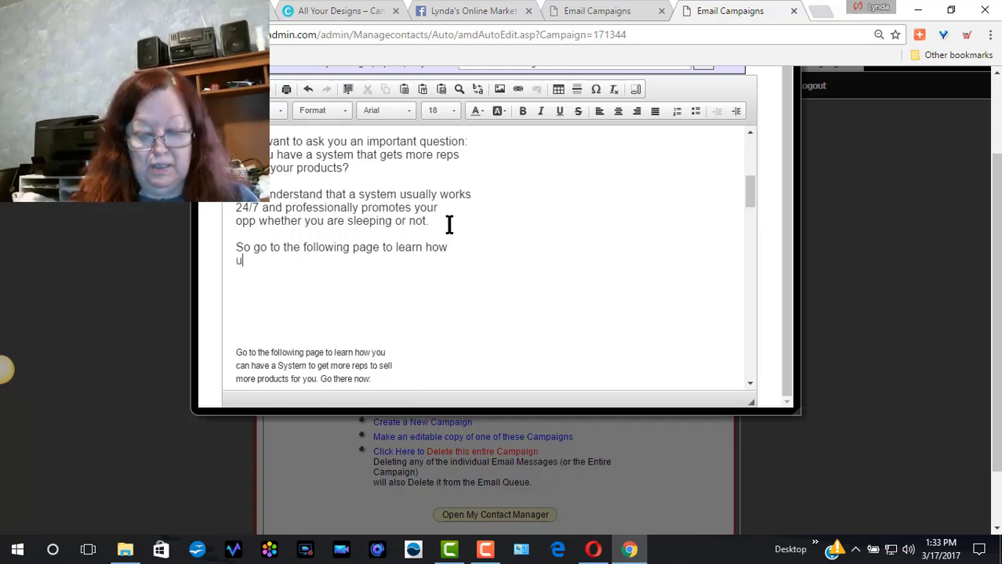
key("BackSpace")
type("you")
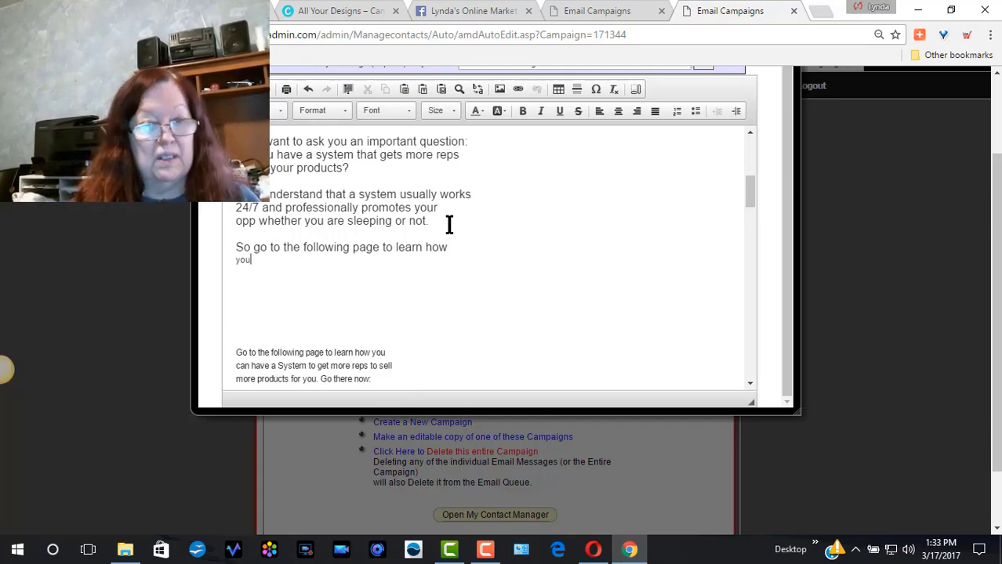
key("BackSpace")
key("BackSpace")
key("BackSpace")
key("BackSpace")
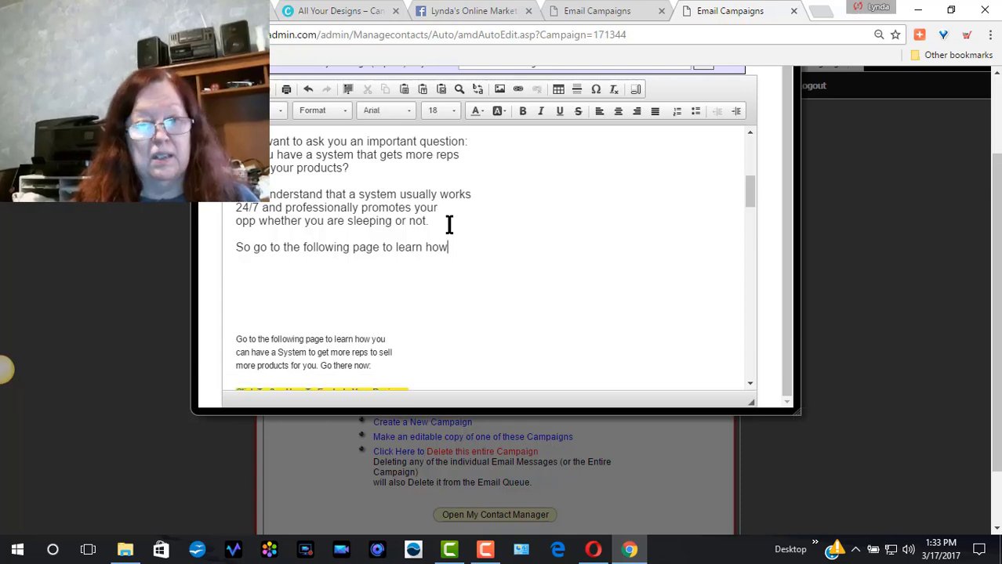
Step: Add a second line to the "So go to the following page" paragraph reading "you can have a system to get more reps to sell"
key("Return")
type("y")
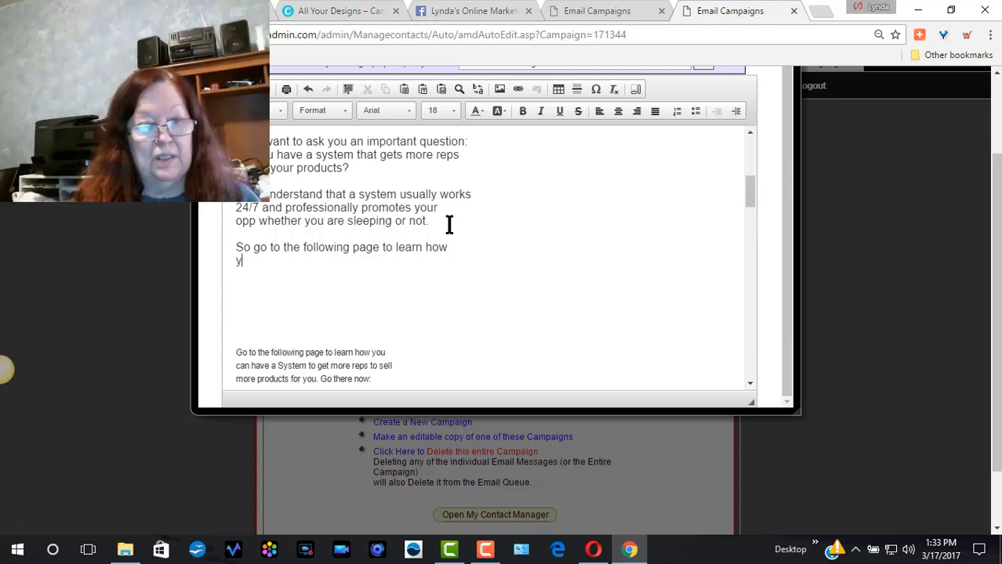
type("ou c")
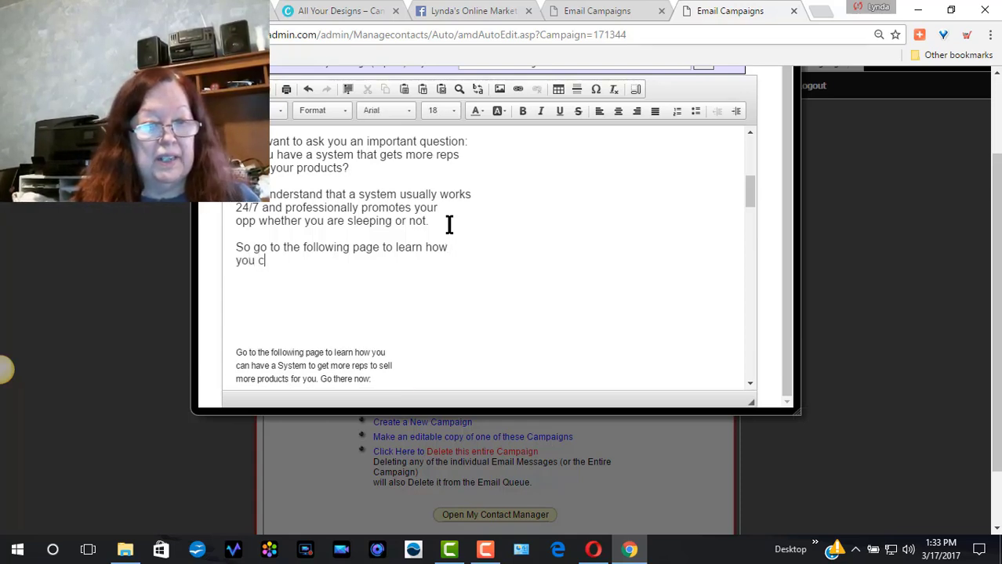
type("an ha")
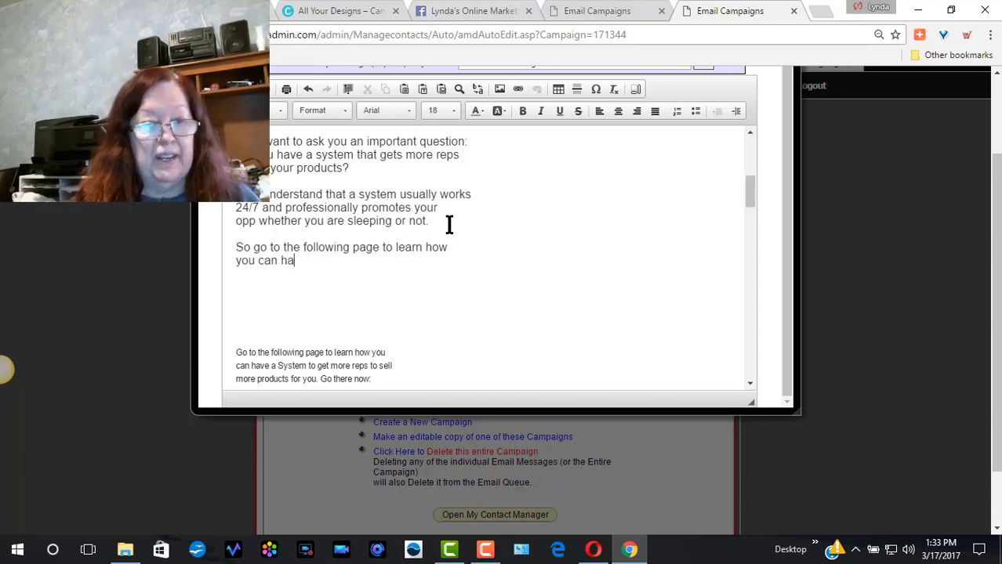
type("ve a sys")
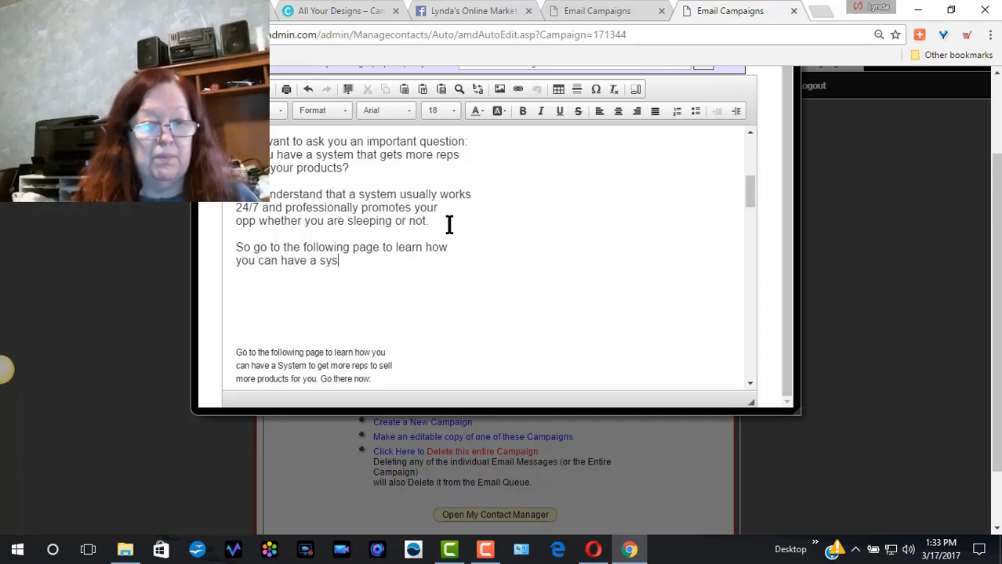
type("tem to g")
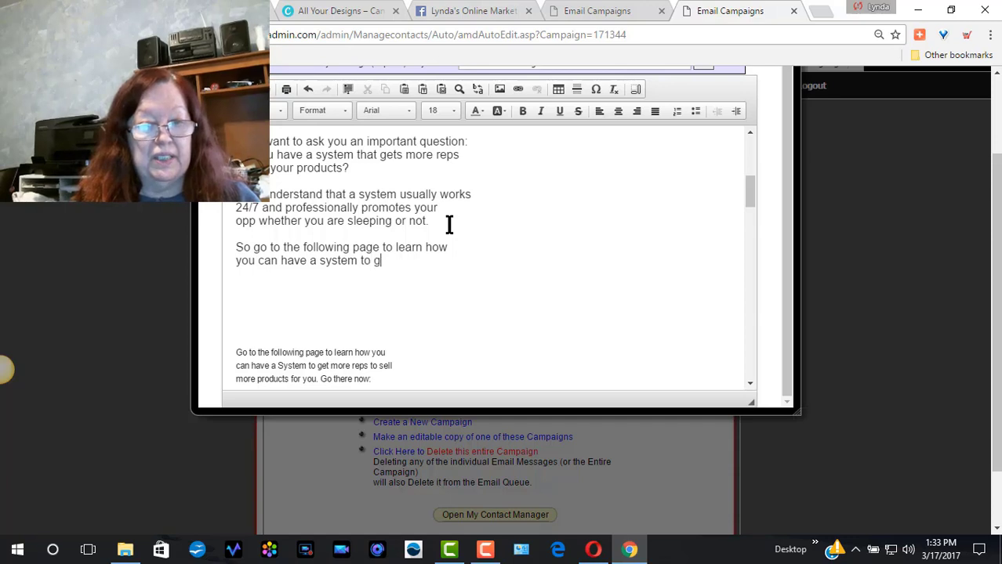
type("et more ")
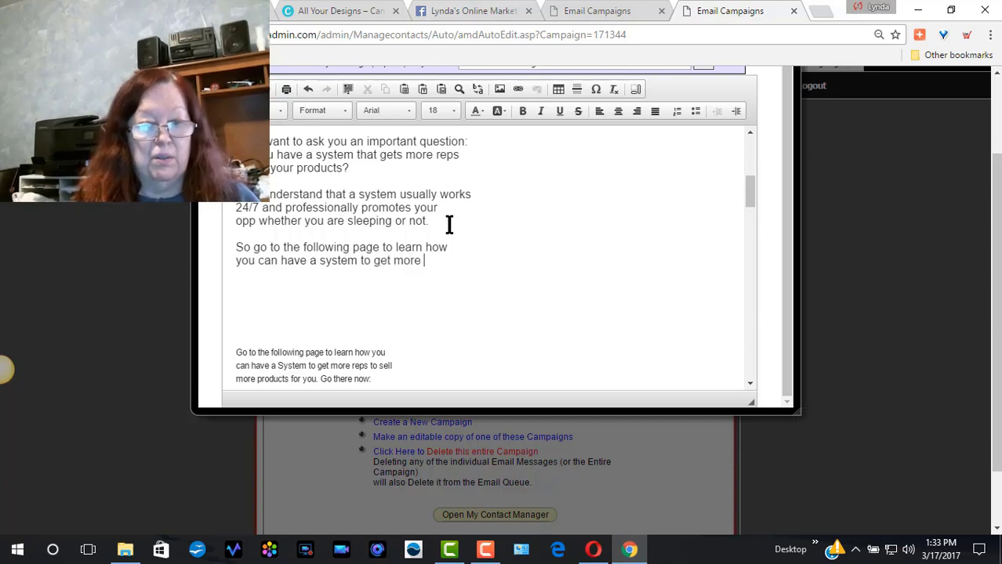
type("reps to sell")
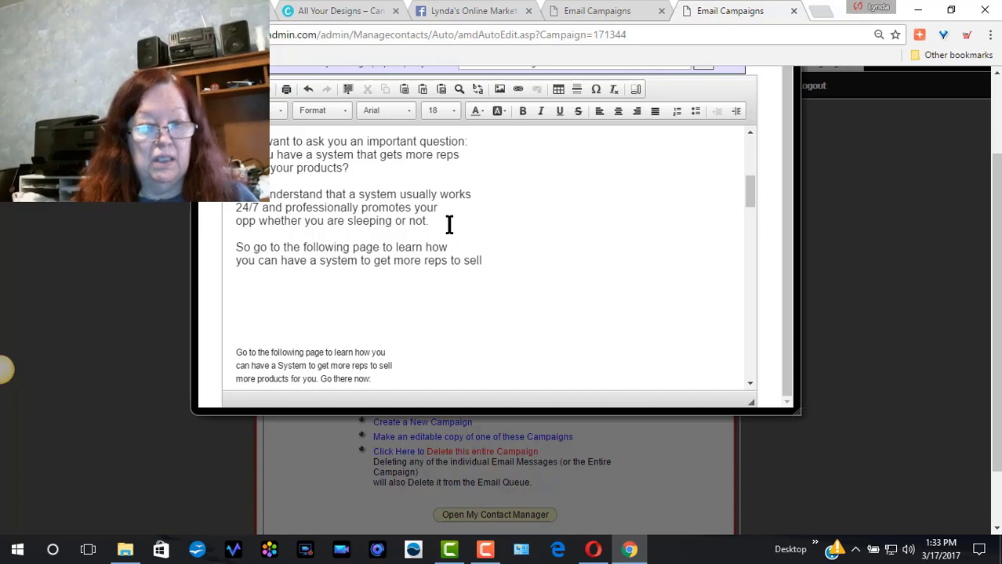
Step: Complete the "So go to the following page" paragraph with a third line reading "more products 24/7 for you!"
key("Return")
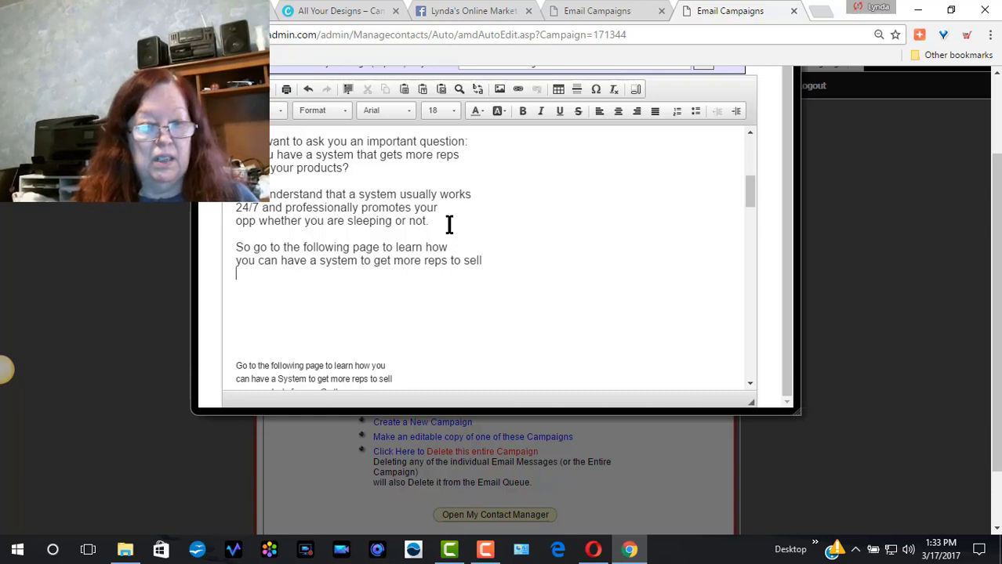
type("more ")
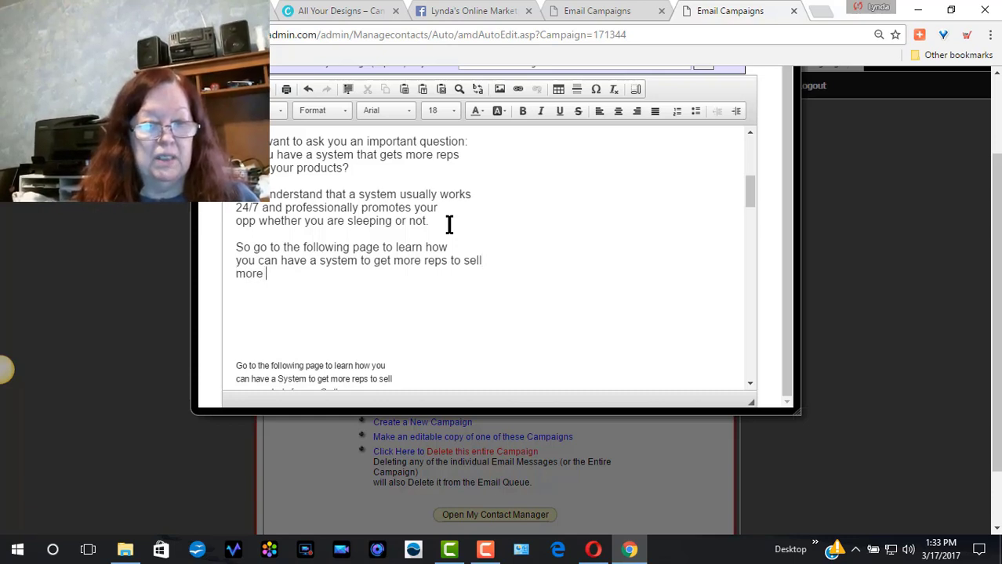
type("products ")
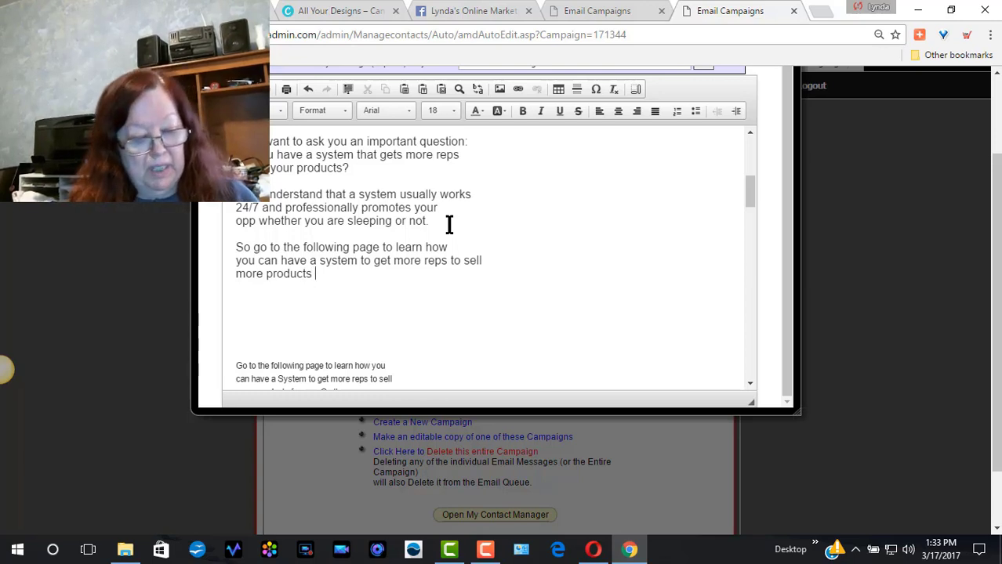
type("24")
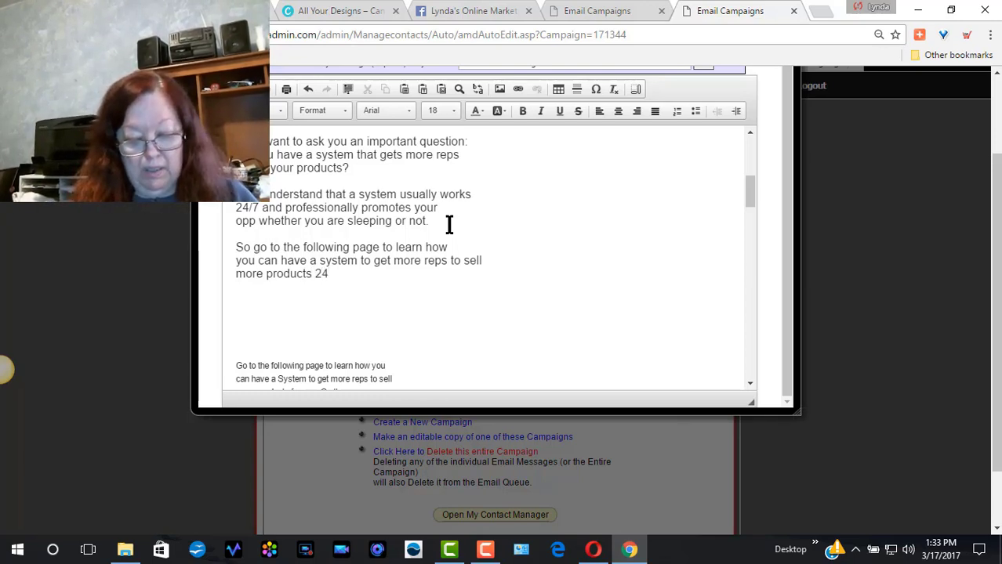
type("/7 ")
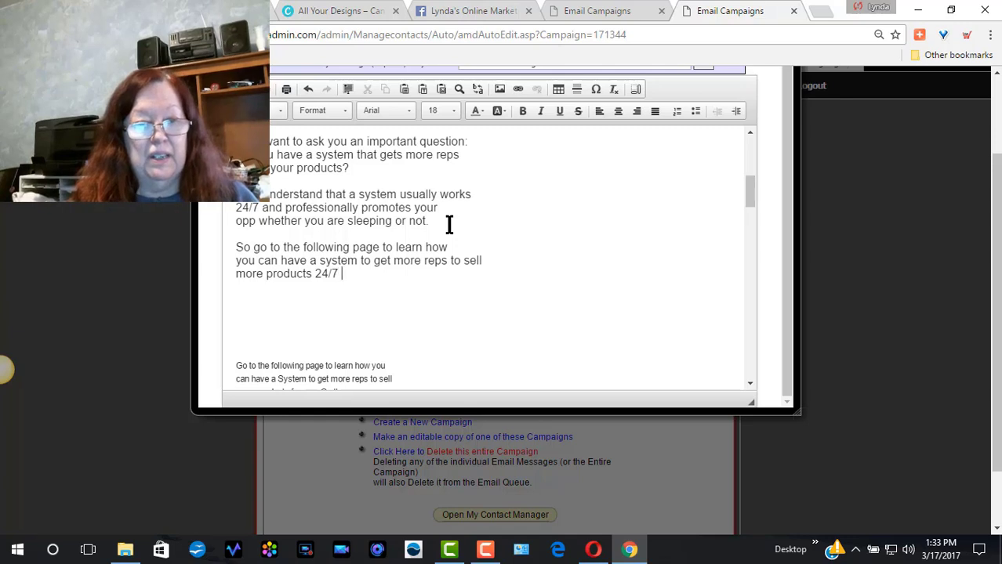
type("for yo")
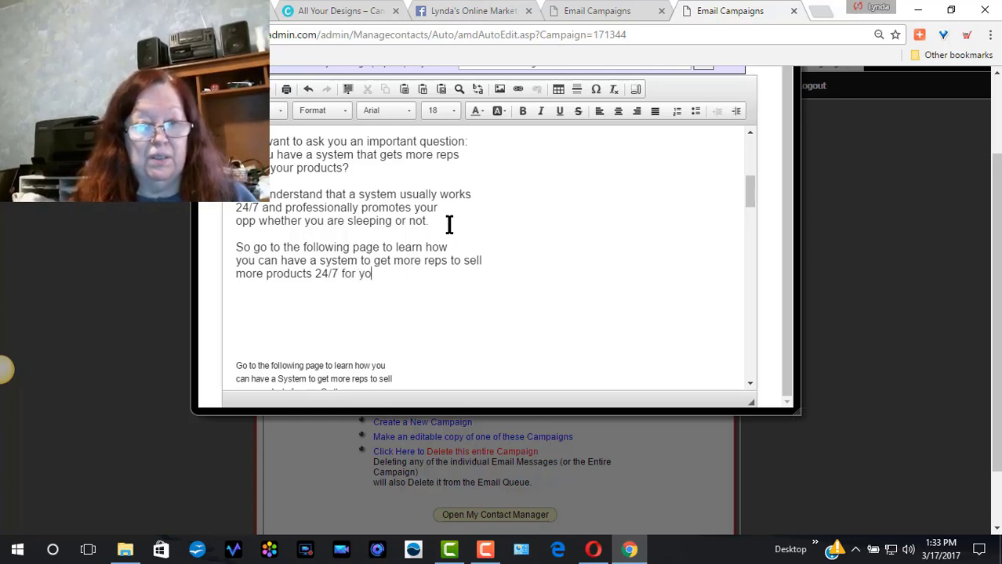
type("u!")
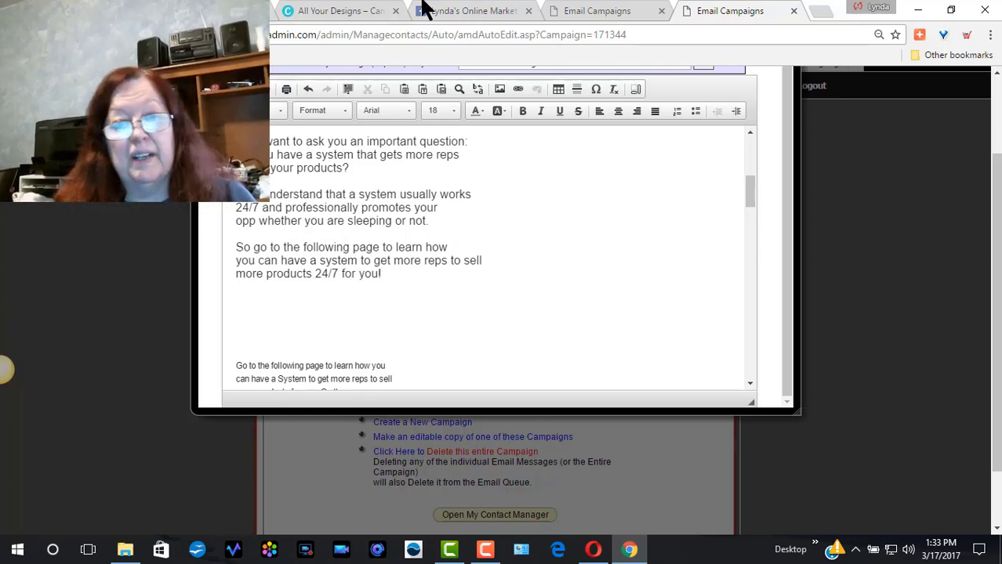
Step: Add the line "Go there now!" directly below "more products 24/7 for you!"
left_click_drag(751, 196, 753, 208)
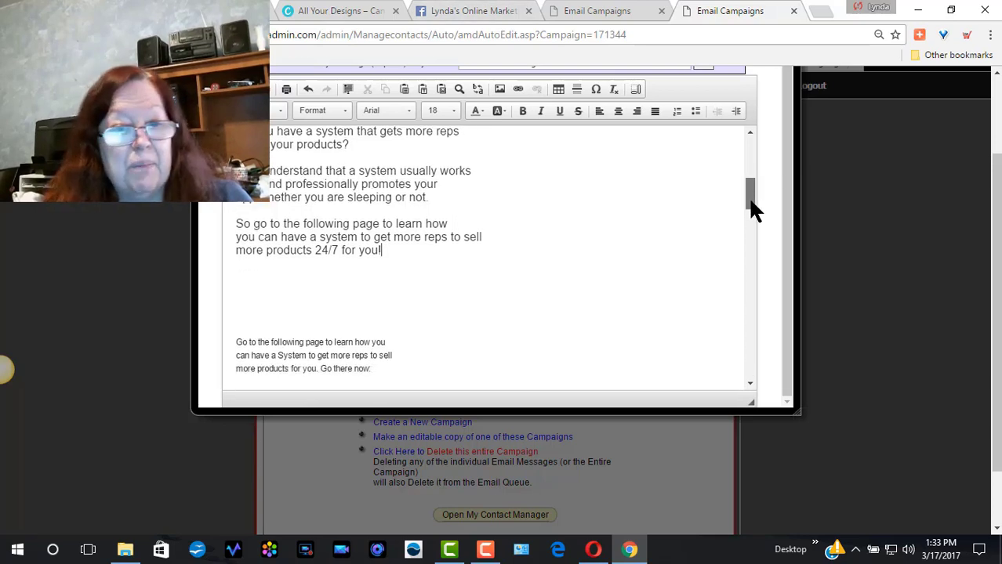
scroll(752, 208, "down", 3)
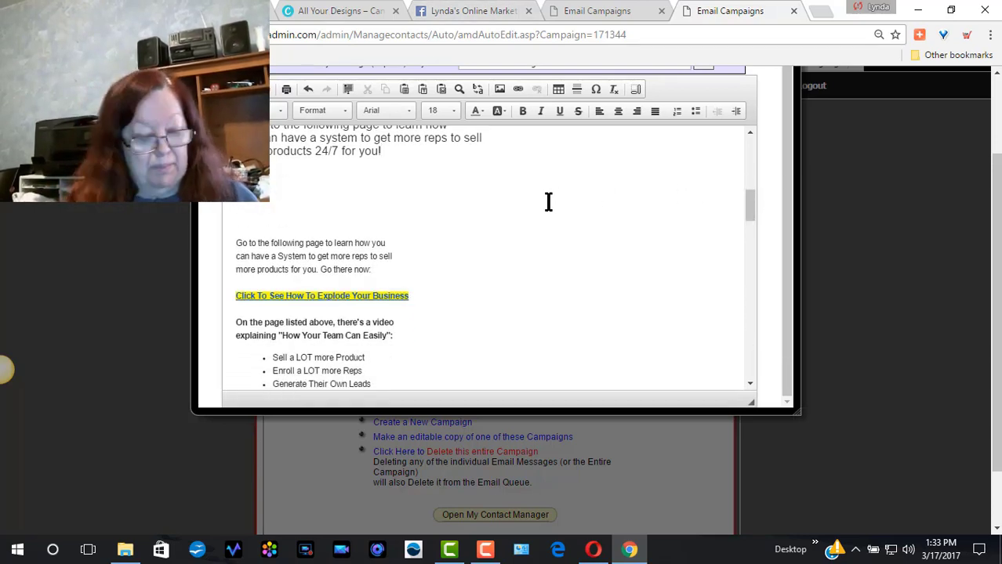
key("Return")
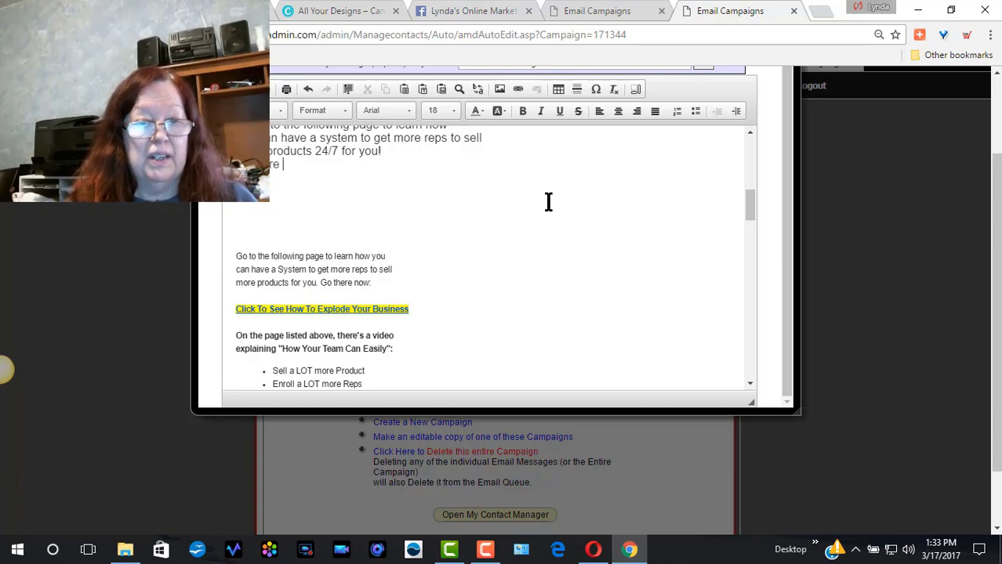
type("Go there now!")
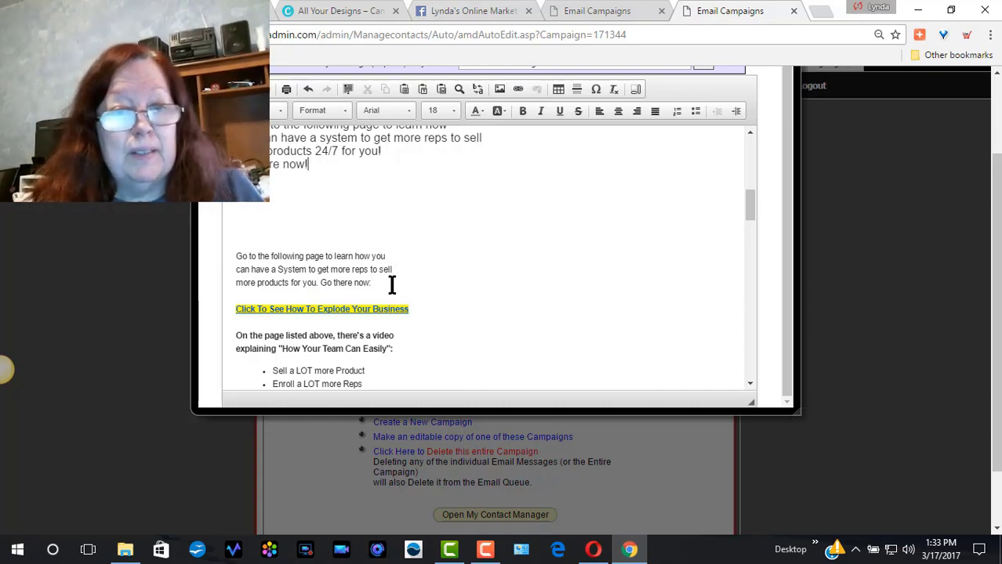
Step: Make the "Go there now!" line bold
left_click_drag(308, 164, 255, 165)
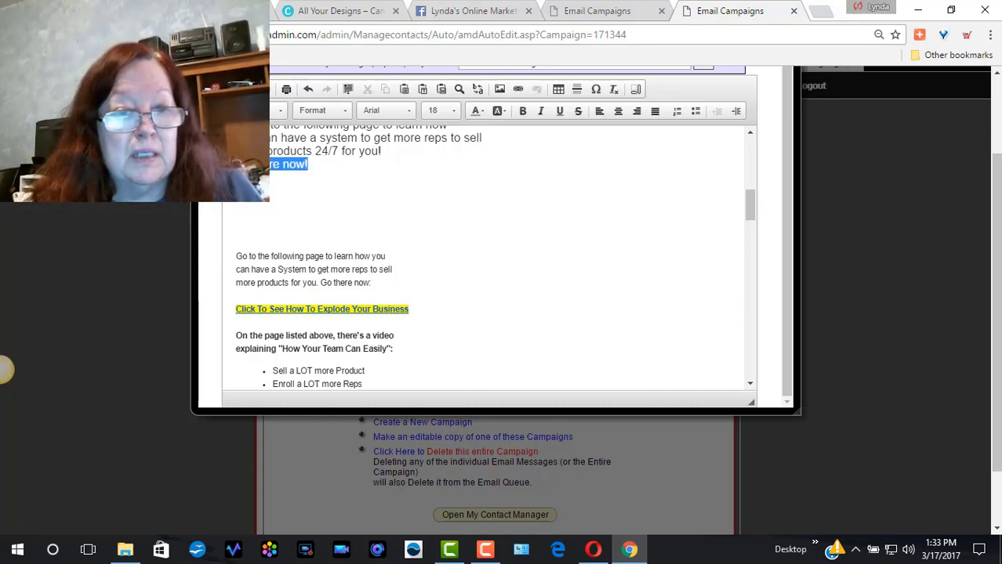
left_click(525, 109)
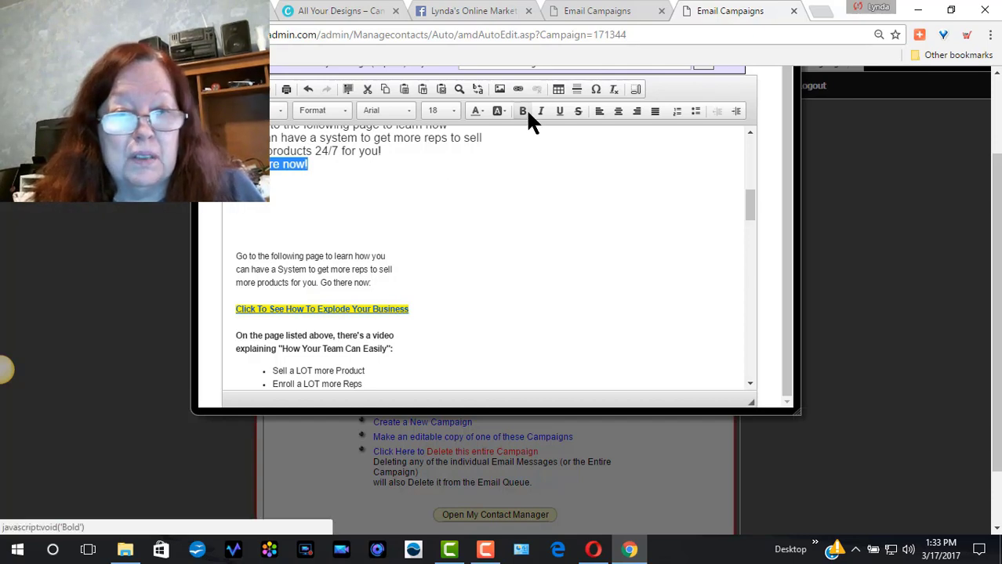
left_click(436, 187)
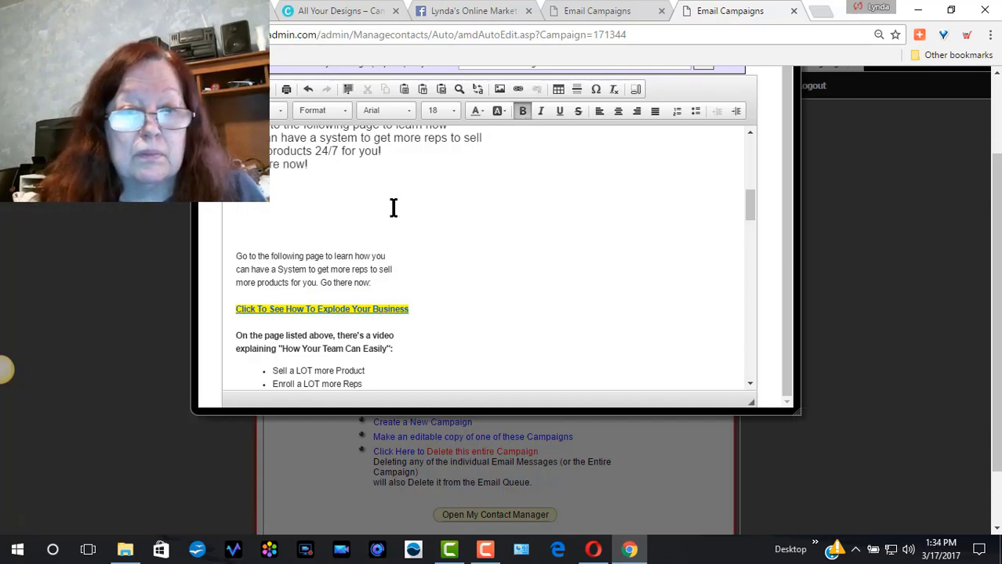
left_click(385, 200)
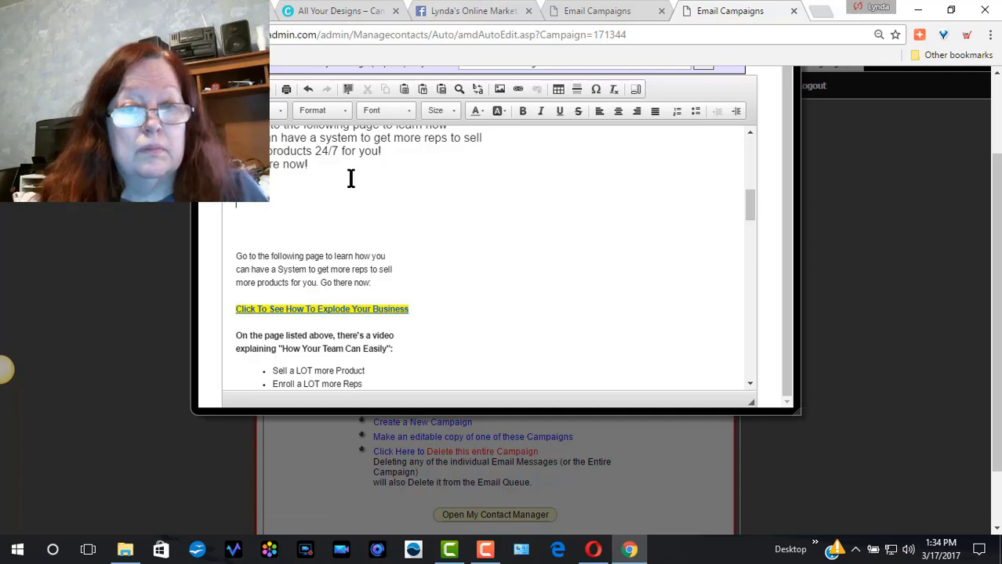
left_click_drag(314, 163, 250, 165)
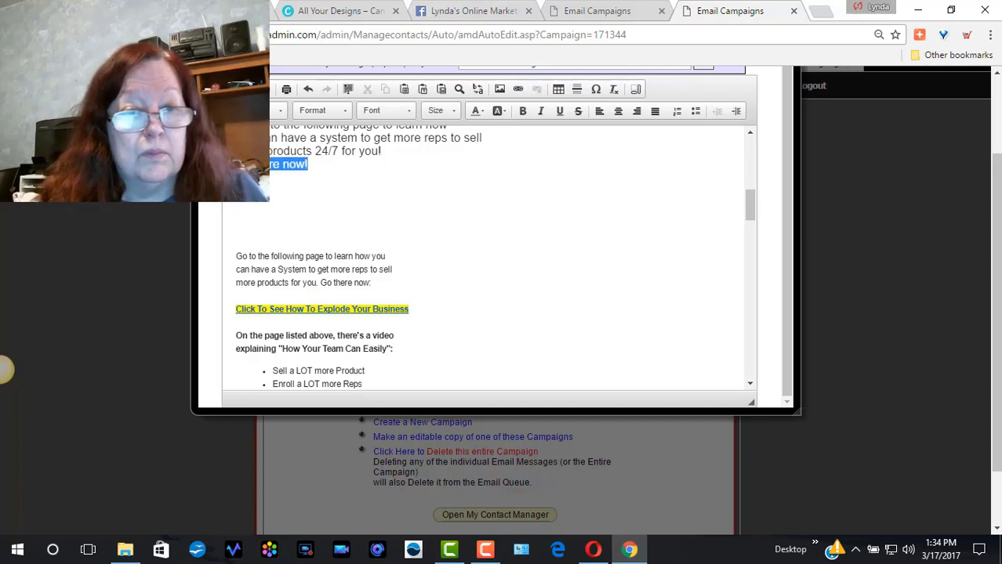
left_click(522, 111)
left_click(348, 213)
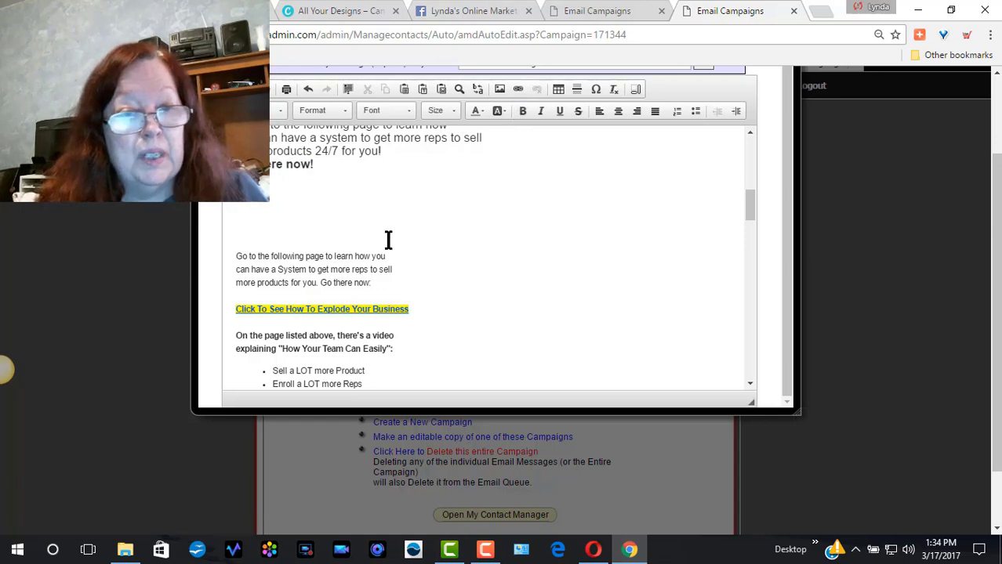
Step: Delete the old small-font paragraph from "Go to the following page to learn how you" through "Go there now:"
left_click(381, 283)
left_click(242, 253, "shift")
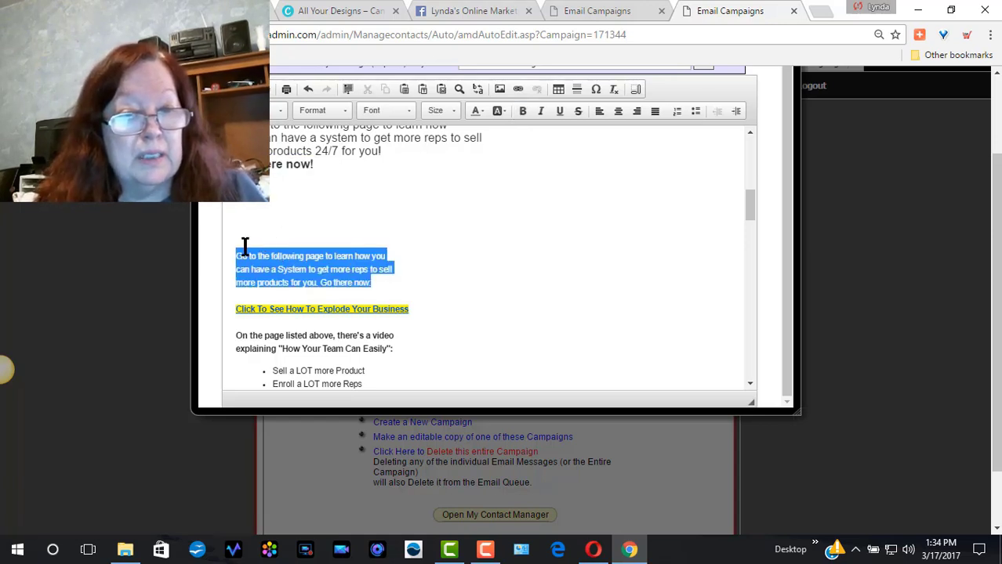
key("Delete")
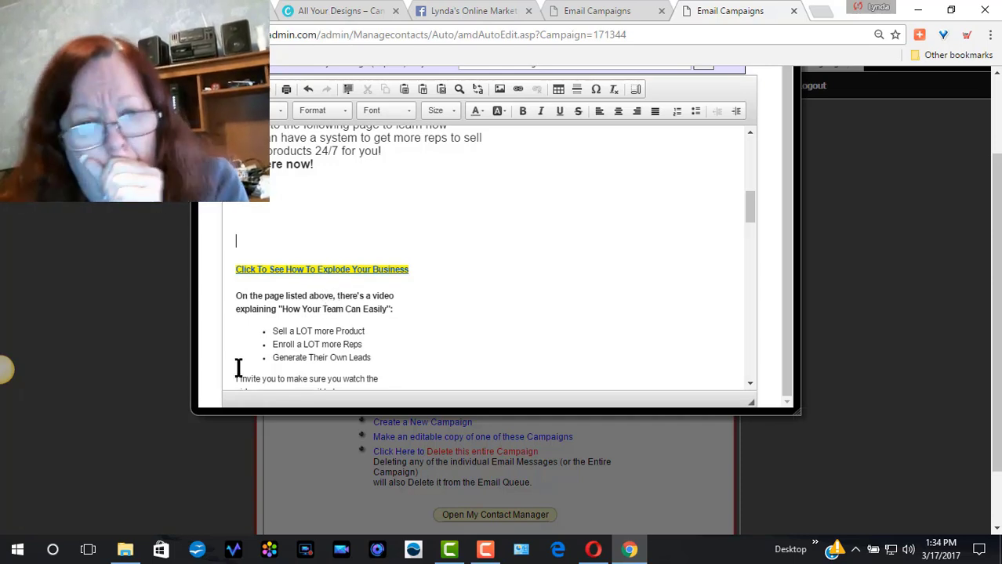
Step: Remove the extra blank lines between "Go there now!" and the "Click To See How To Explode Your Business" link
key("Delete")
key("Delete")
key("Delete")
key("Delete")
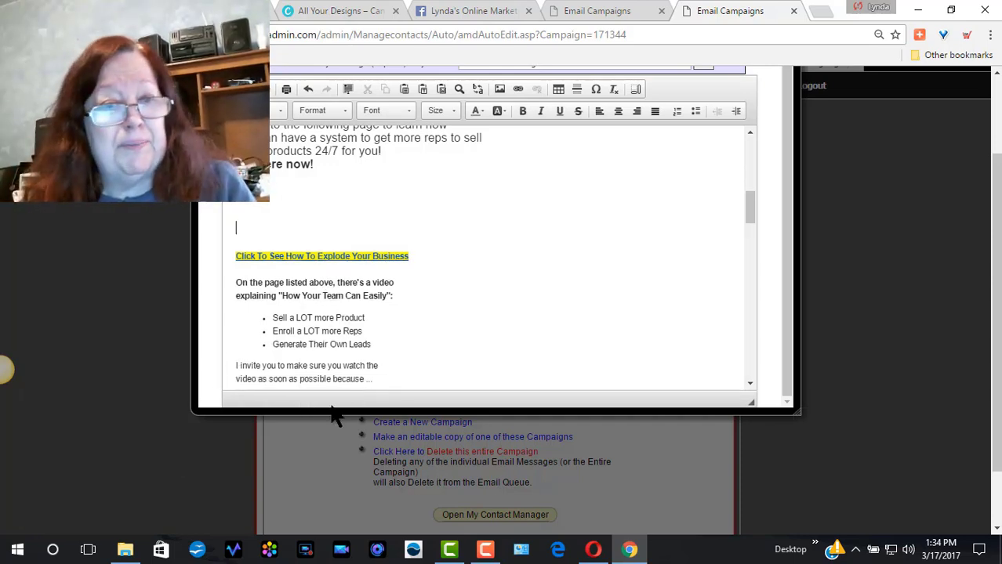
key("Delete")
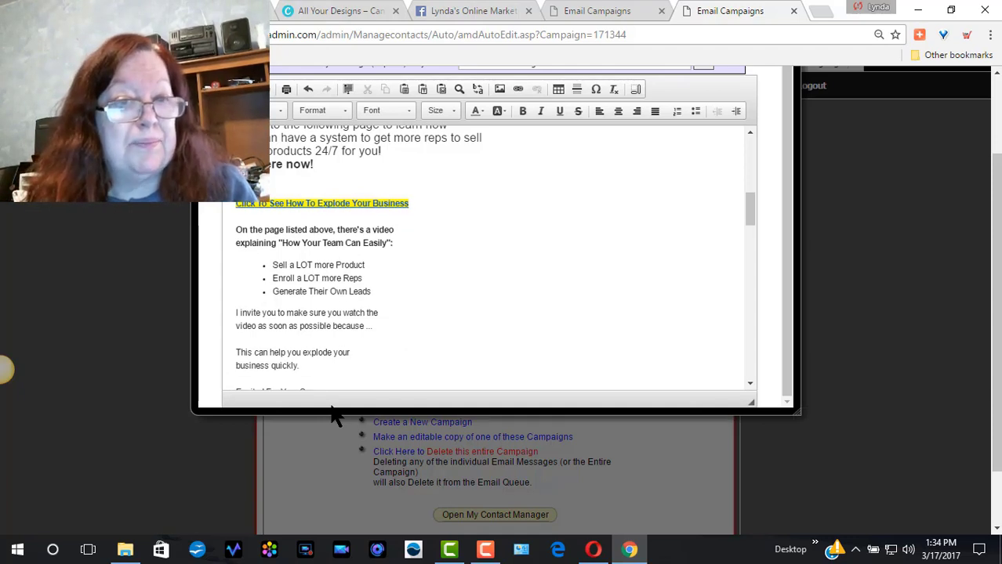
key("Delete")
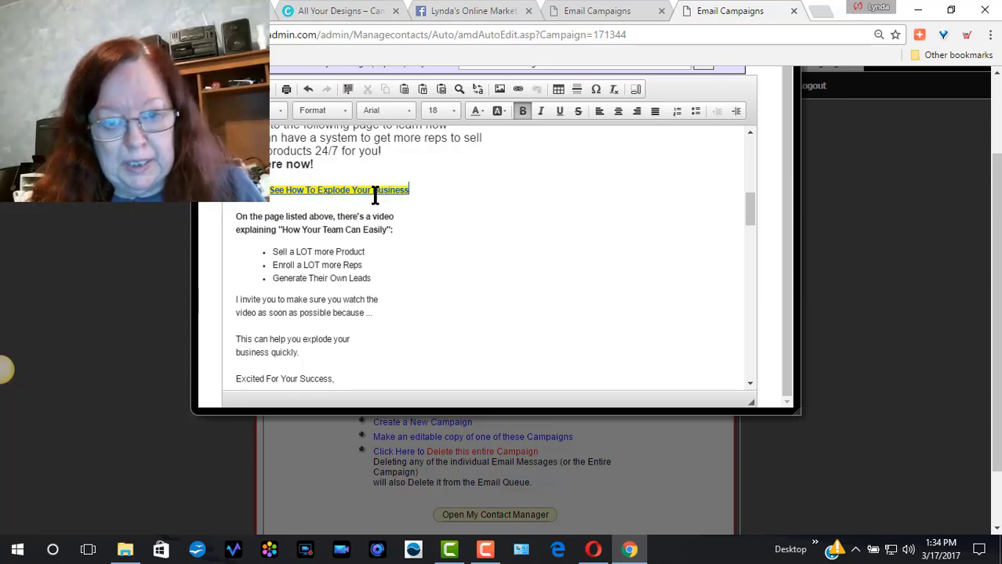
Step: Apply the Arial font at size 18 to the highlighted "Click To See How To Explode Your Business" link
left_click_drag(409, 190, 258, 191)
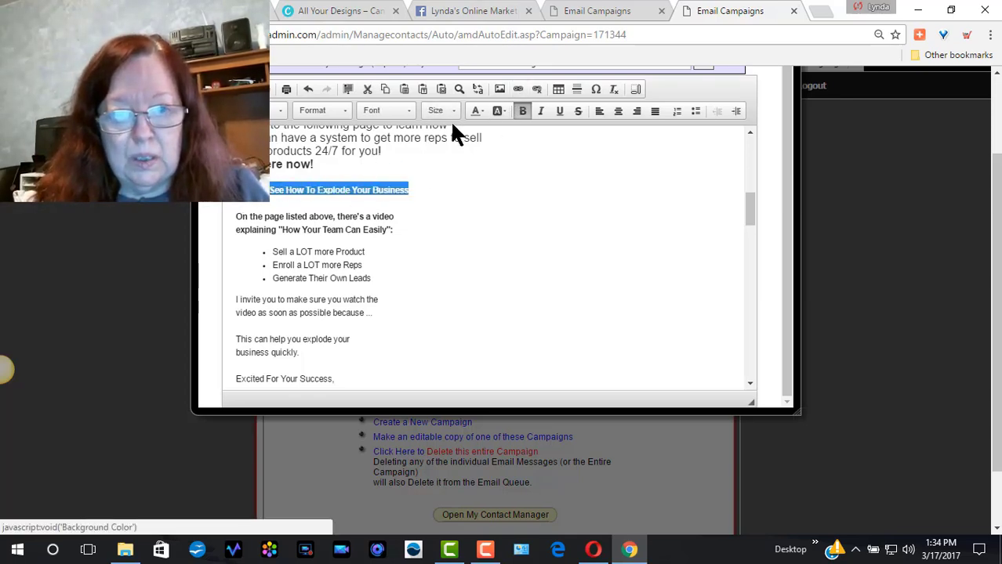
left_click(407, 111)
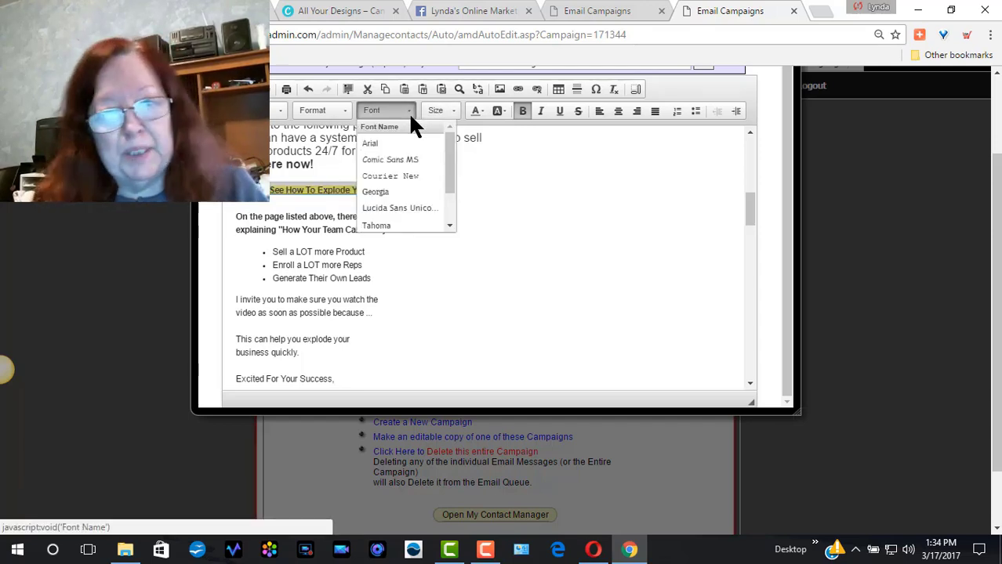
left_click(384, 144)
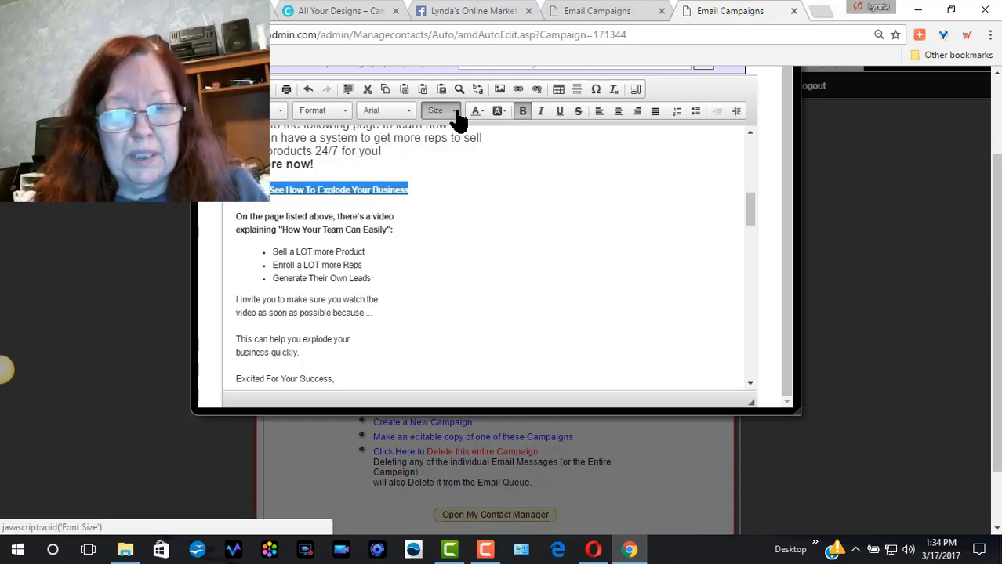
left_click(455, 112)
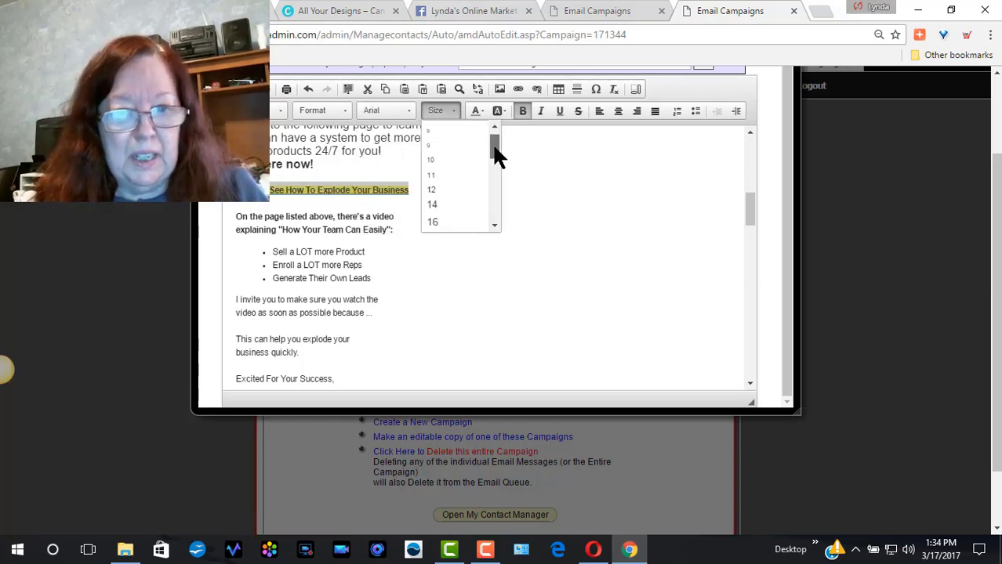
scroll(494, 152, "down", 1)
left_click(436, 227)
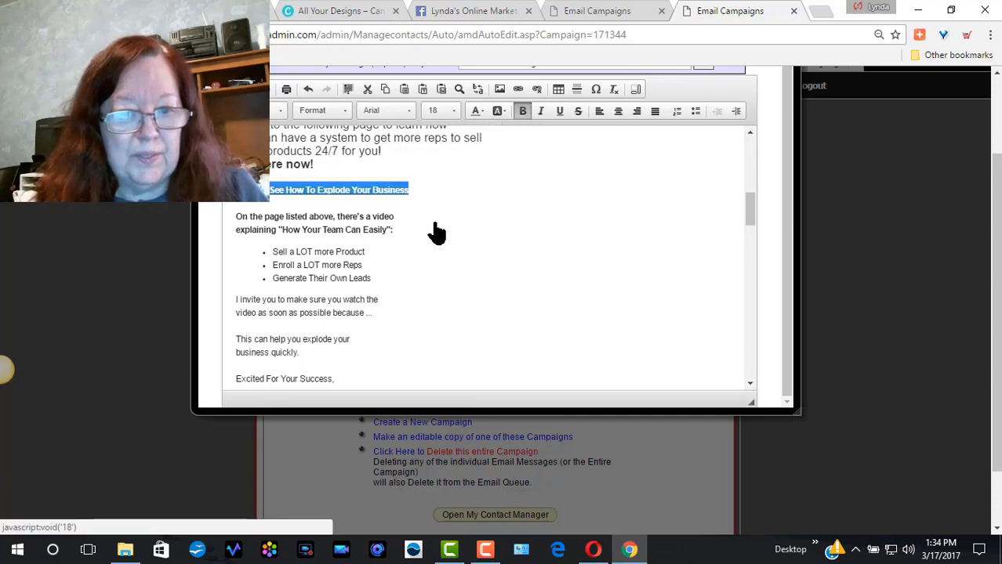
left_click(441, 217)
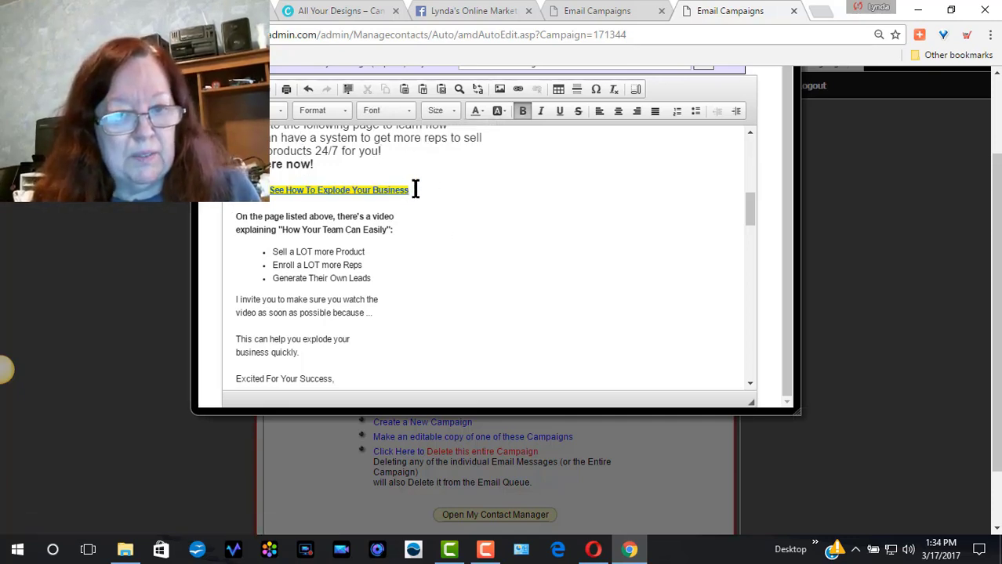
Step: Set the highlighted "Click To See How To Explode Your Business" link to font size 20
left_click_drag(239, 206, 259, 191)
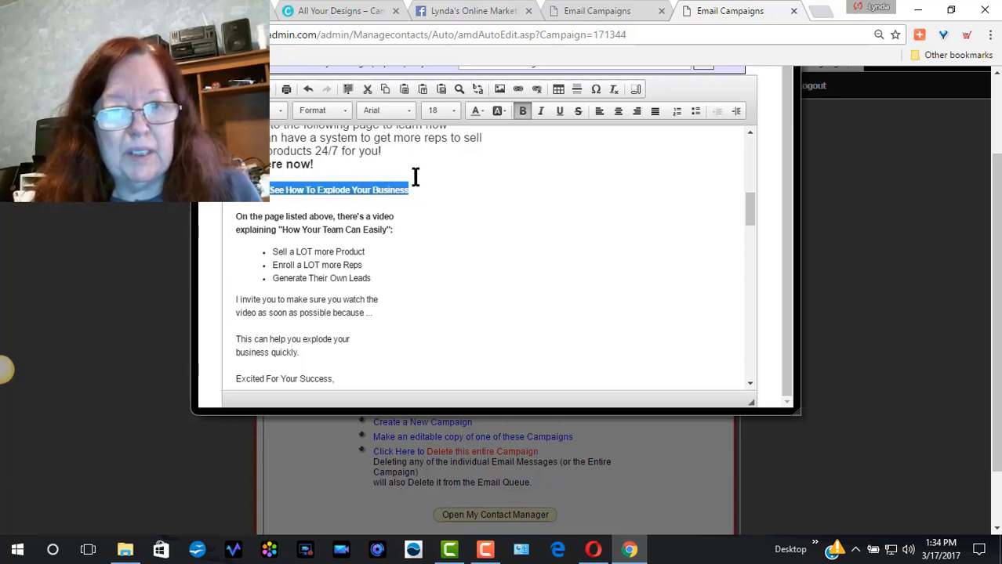
left_click(457, 115)
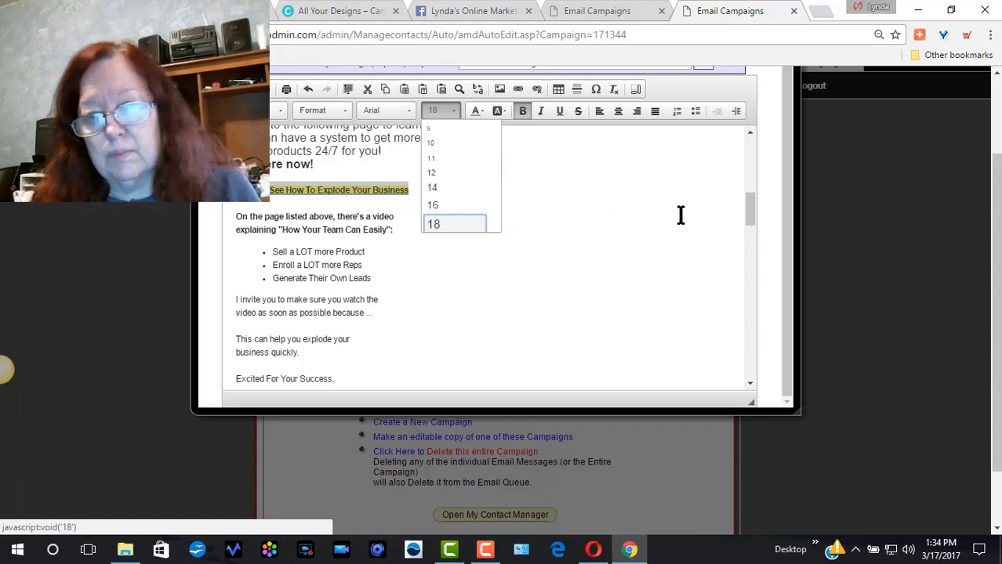
left_click(461, 228)
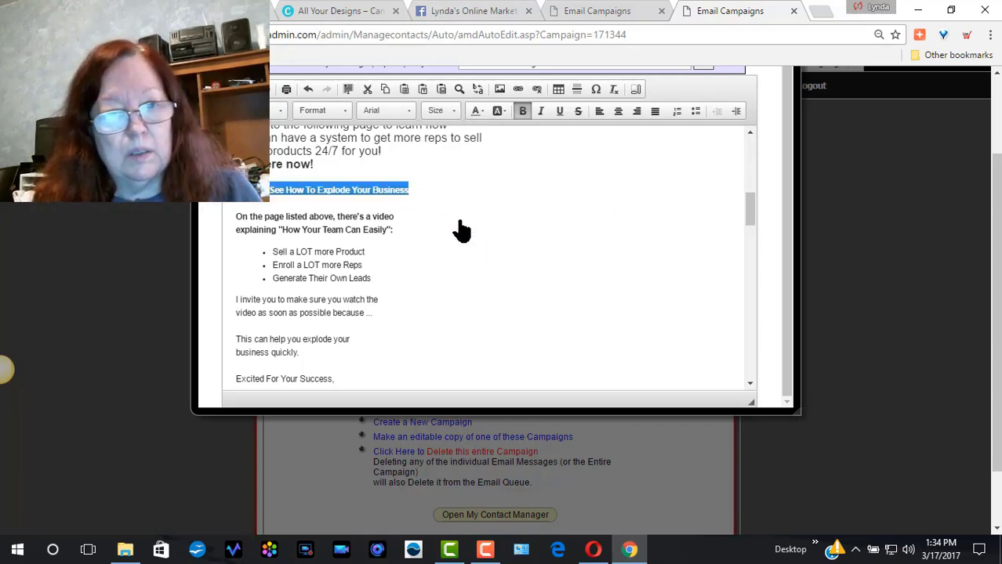
left_click(455, 110)
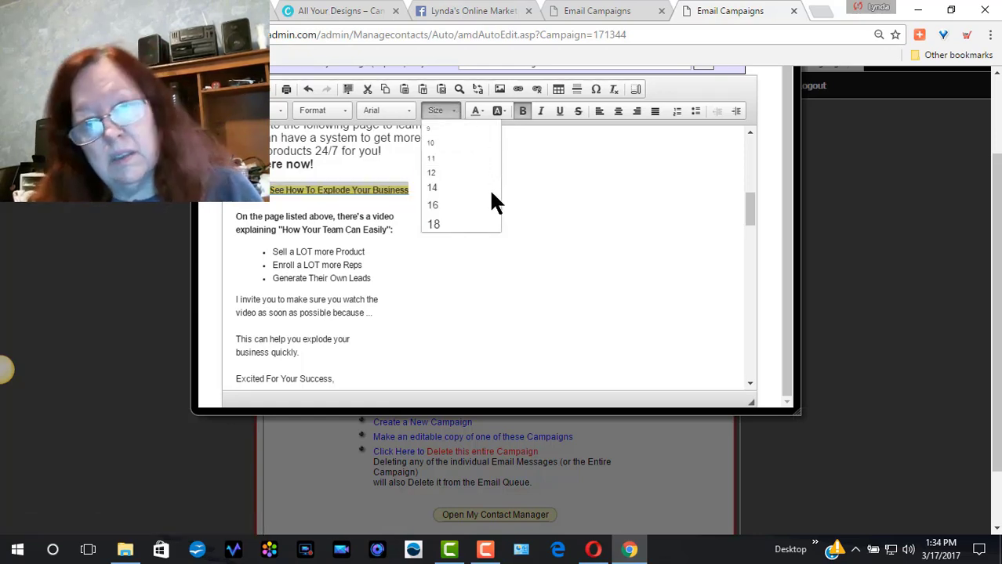
scroll(491, 196, "down", 5)
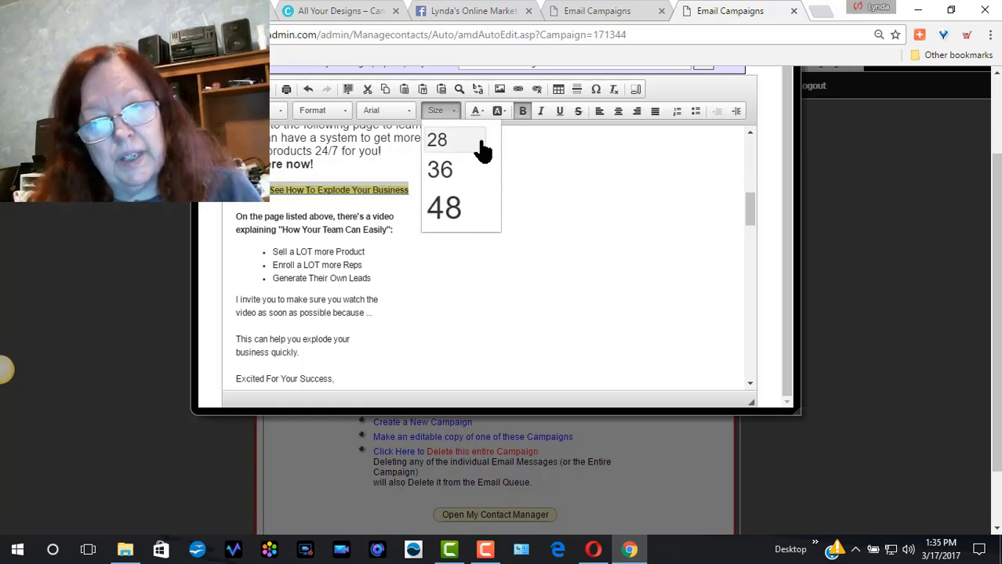
mouse_move(470, 128)
left_mouse_down()
mouse_move(469, 114)
mouse_move(471, 142)
left_mouse_up()
scroll(462, 185, "up", 3)
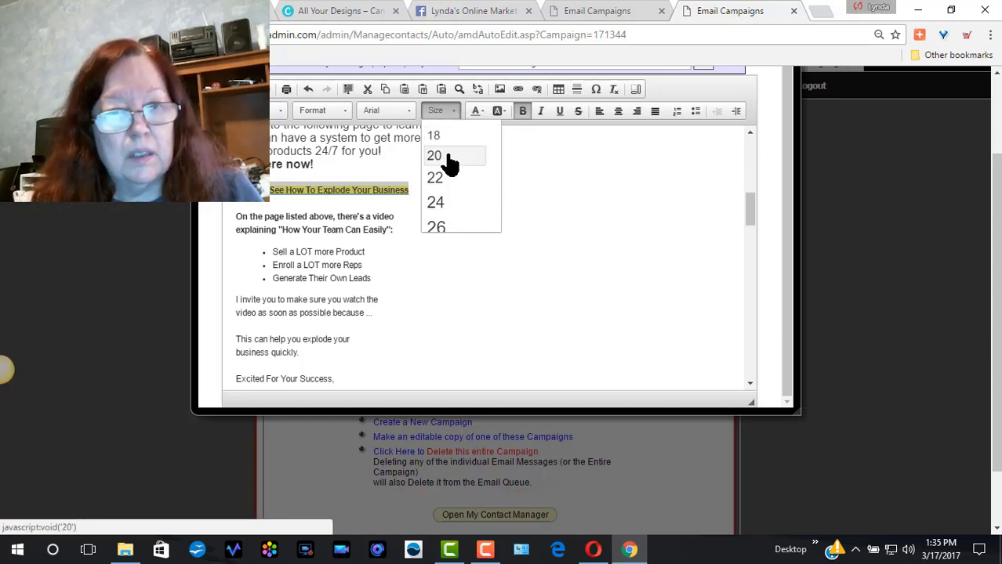
left_click(435, 157)
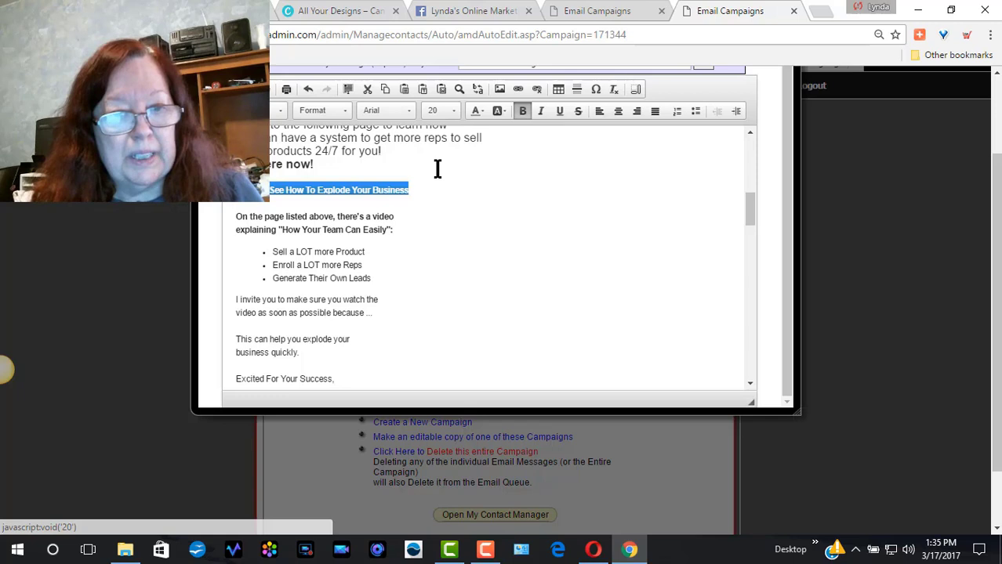
left_click(462, 204)
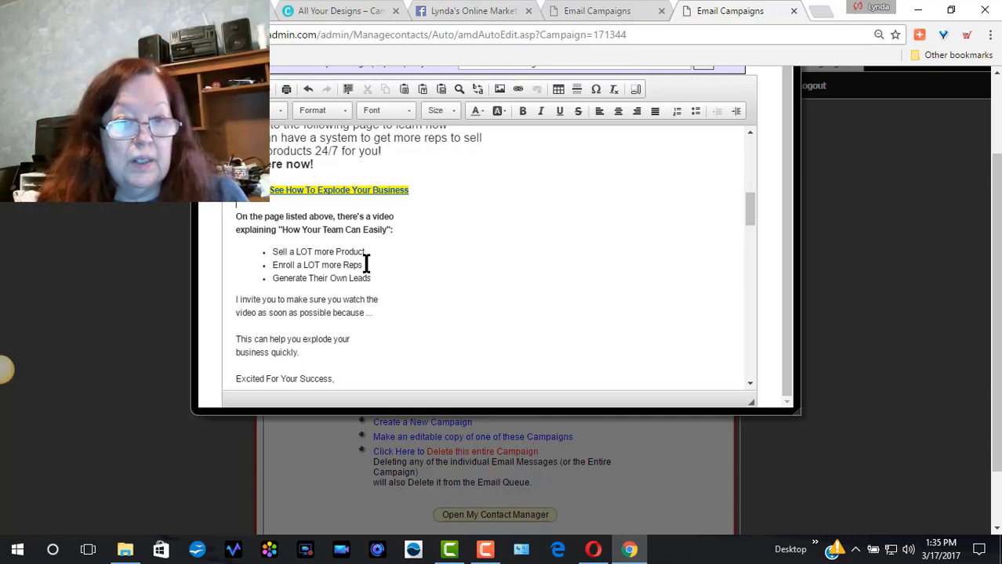
Step: Apply font size 18 to the bold paragraph from "On the page listed above" through "How Your Team Can Easily"
left_click_drag(246, 217, 227, 217)
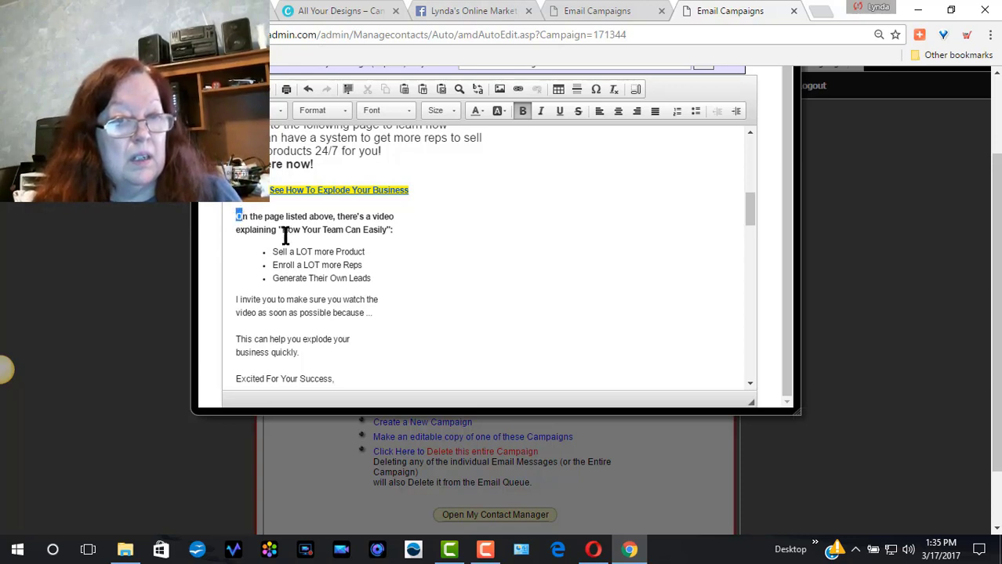
left_click_drag(411, 229, 223, 215)
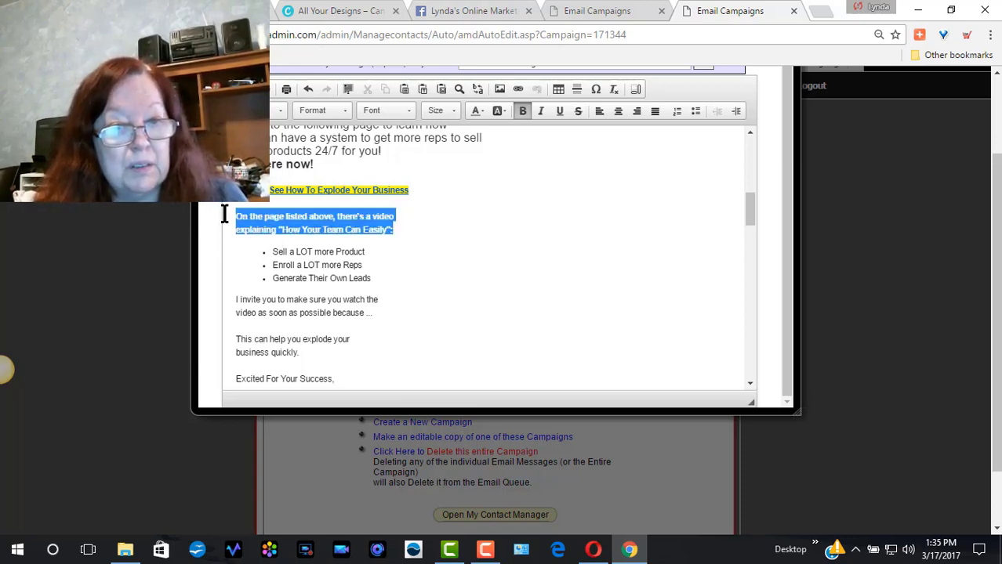
left_click(453, 114)
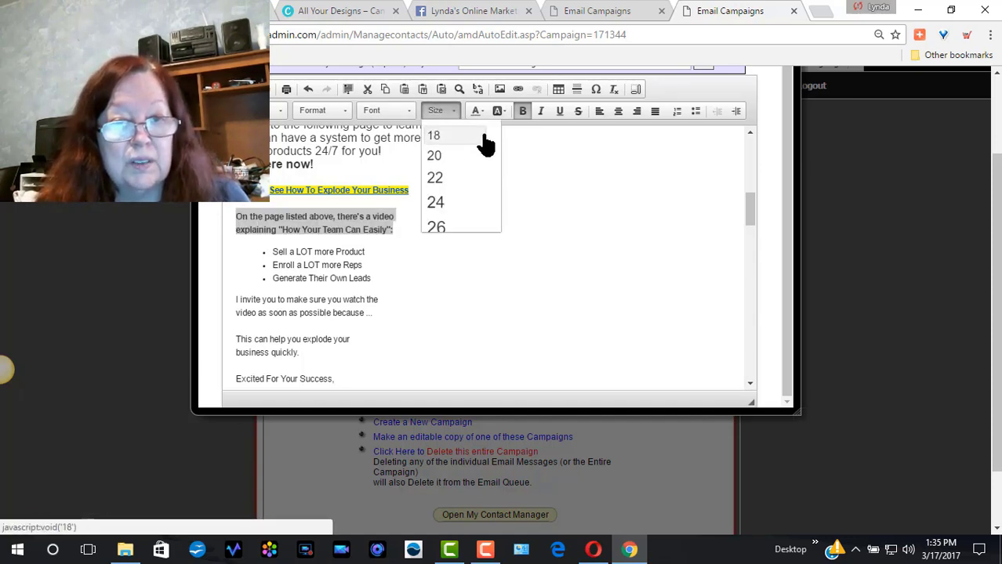
left_click(459, 138)
left_click(461, 252)
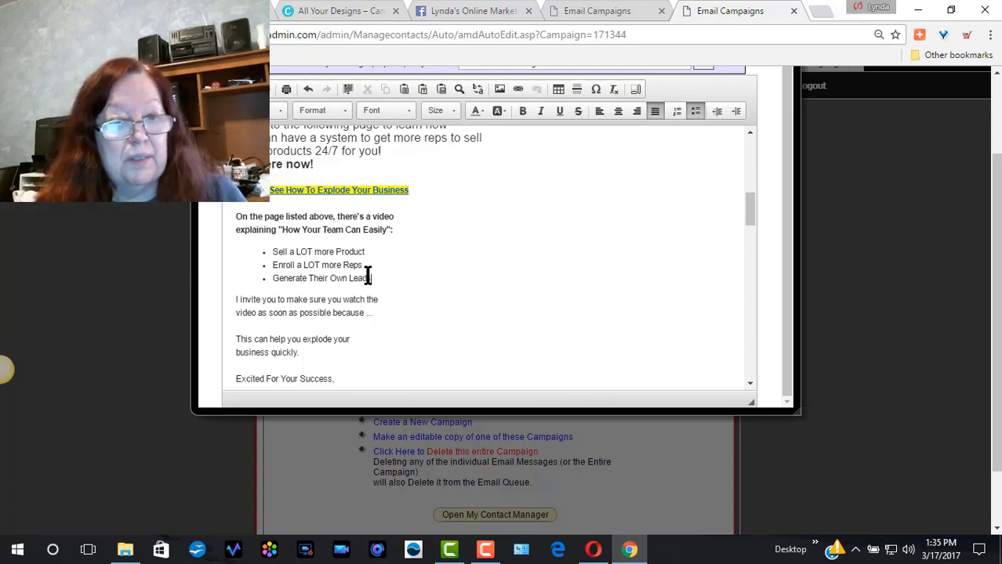
Step: Set the three bullet points from "Sell a LOT more Product" through "Generate Their Own Leads" to font size 18
left_click_drag(372, 278, 266, 253)
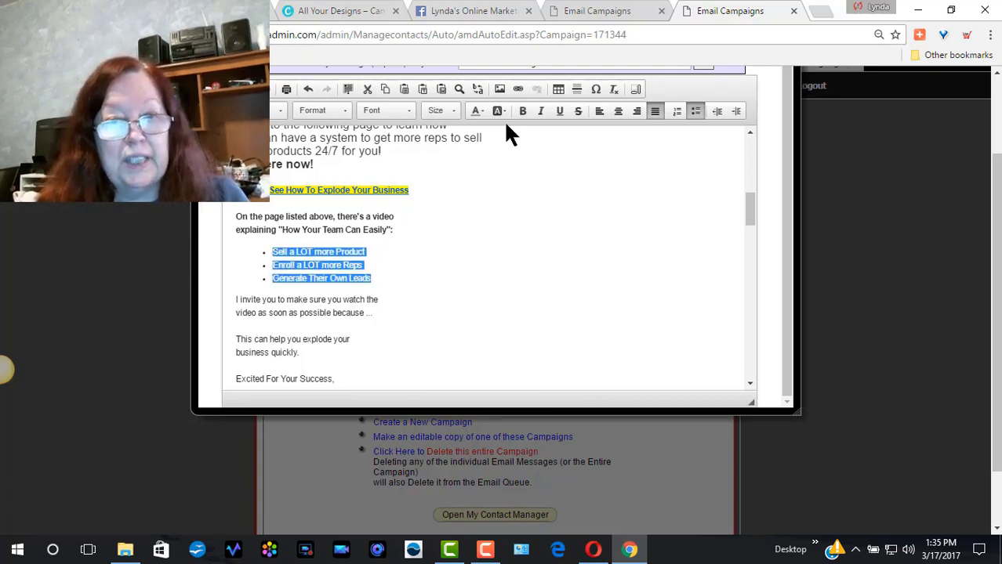
left_click(452, 110)
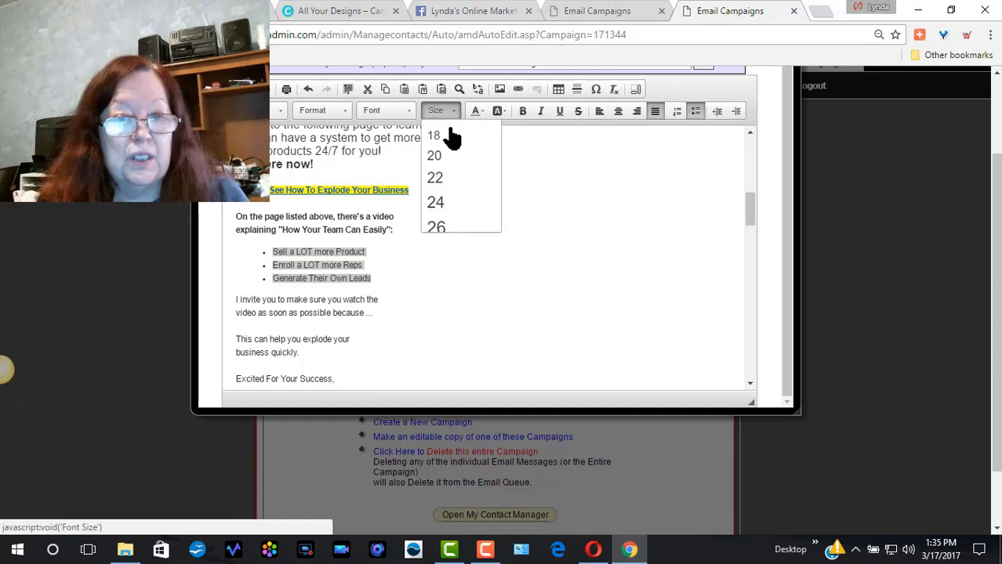
left_click(444, 145)
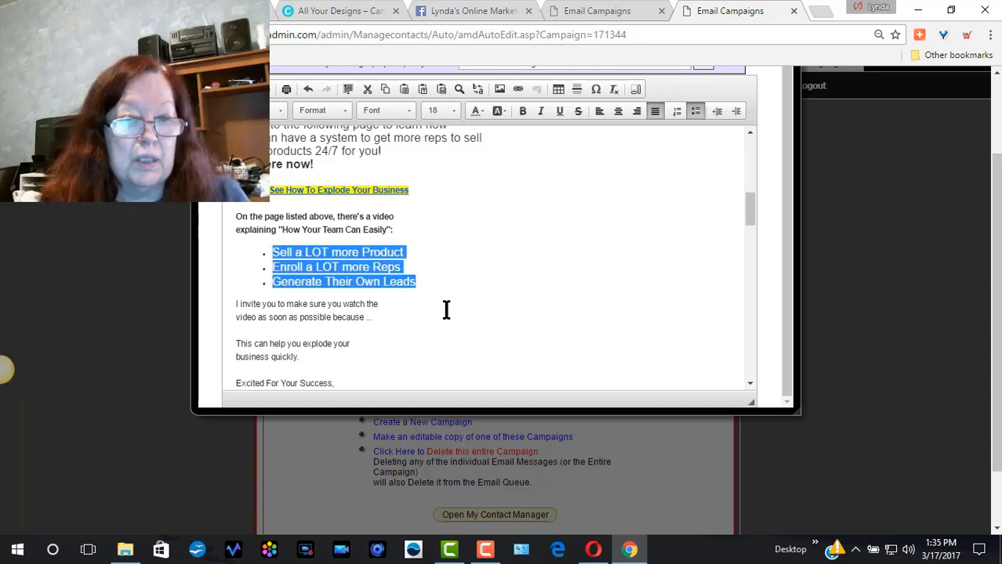
left_click(447, 311)
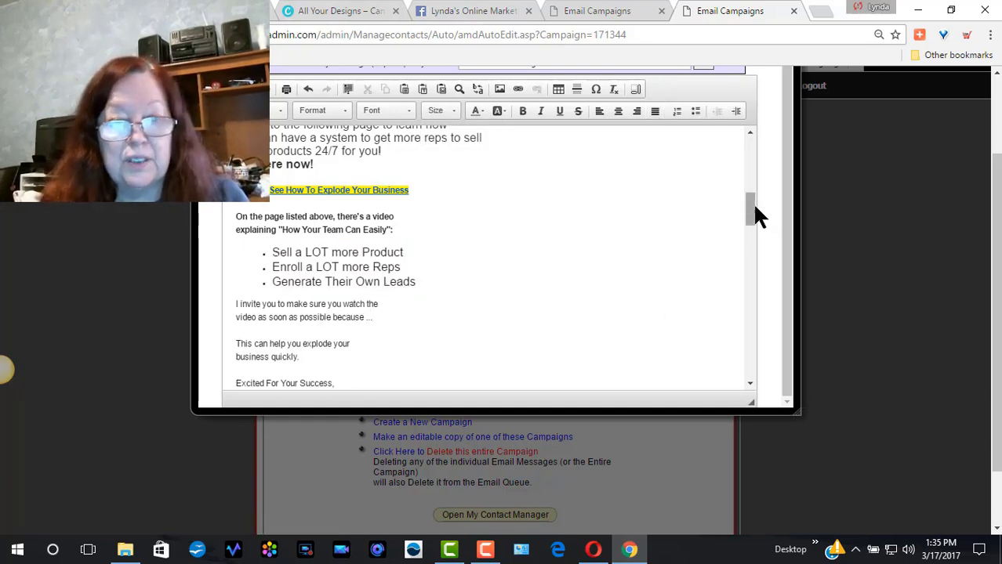
Step: Delete the sender's name, e-mail and phone number below "Excited For Your Success," and insert blank lines in their place
left_click_drag(753, 203, 753, 219)
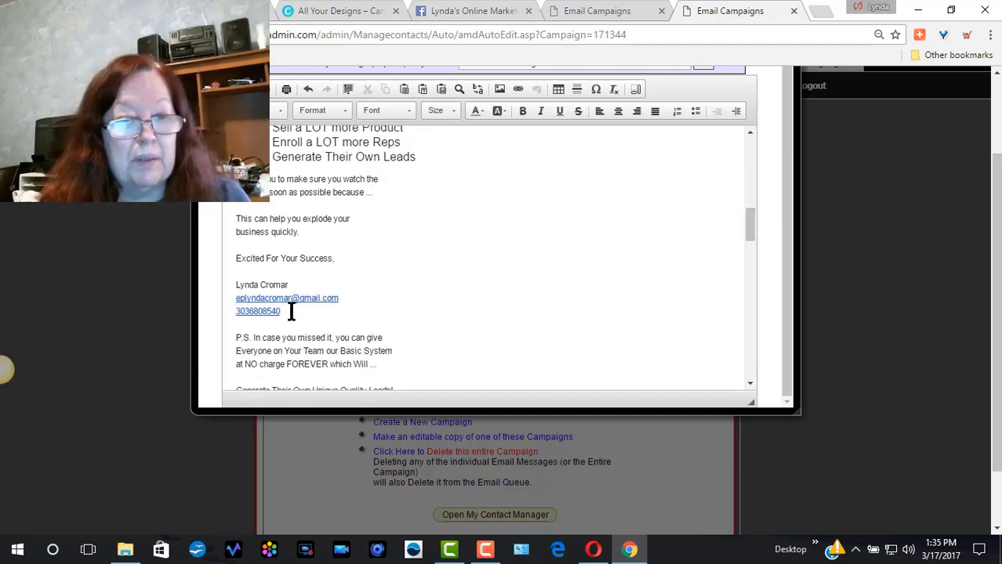
mouse_move(290, 311)
left_mouse_down()
mouse_move(259, 281)
mouse_move(239, 273)
mouse_move(235, 284)
left_mouse_up()
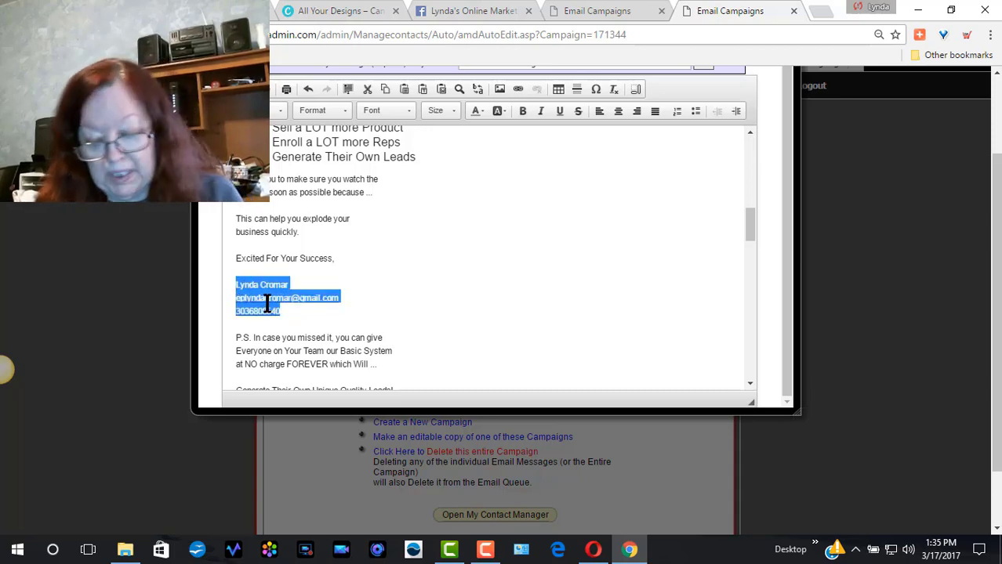
key("Delete")
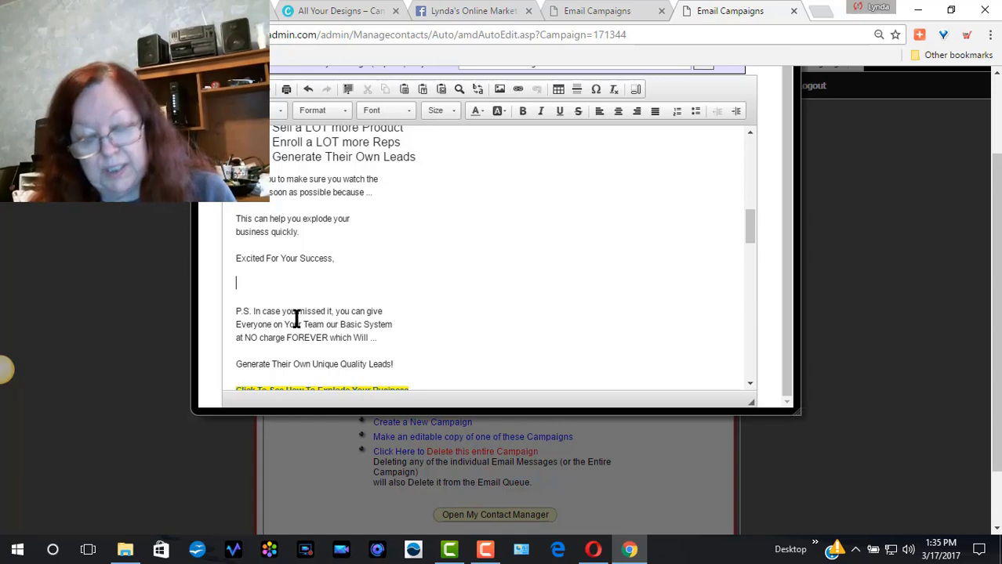
key("Return")
key("Return")
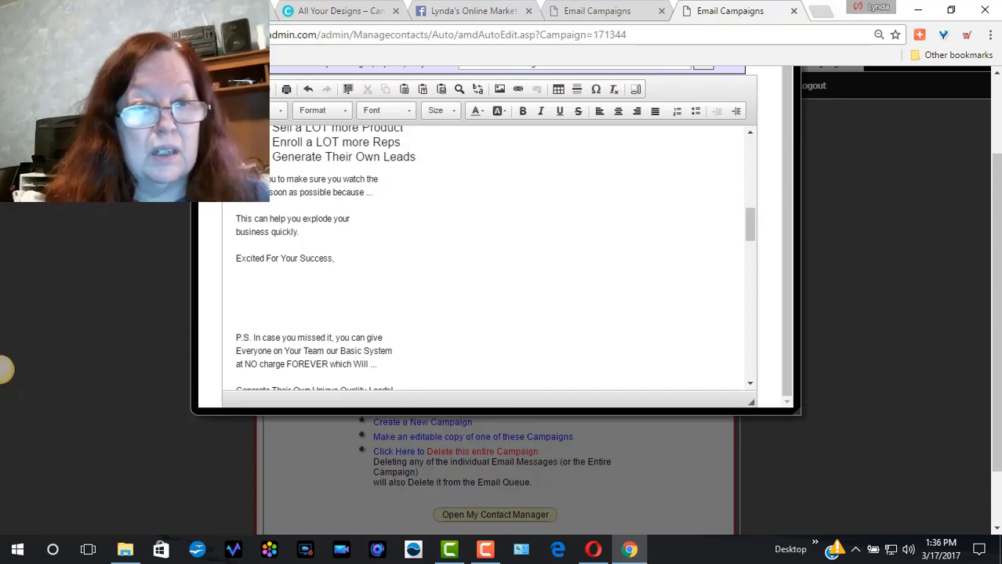
Step: Below the bullet list, add a size 18 paragraph inviting the reader to make sure to watch the video as soon as possible
left_click(432, 157)
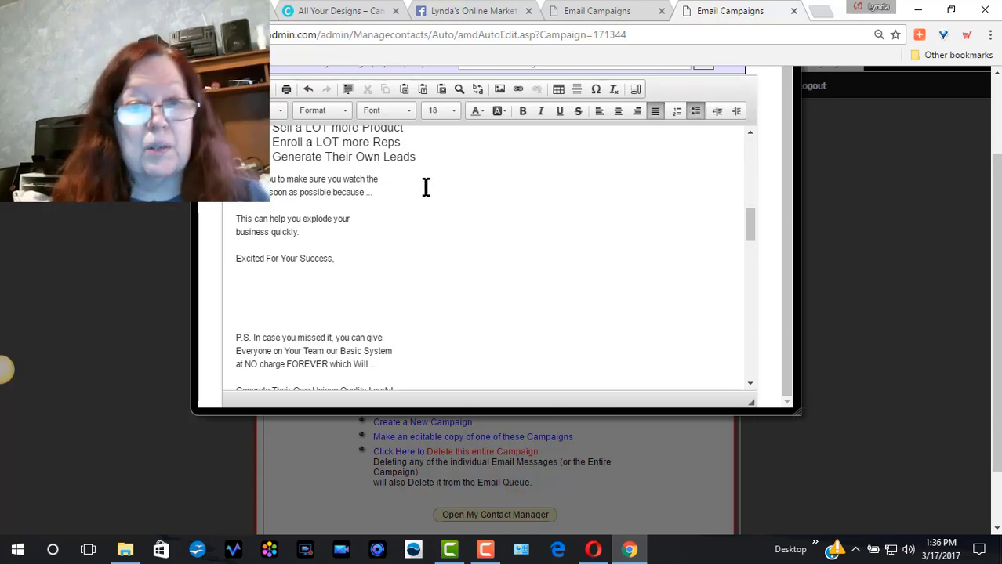
key("Return")
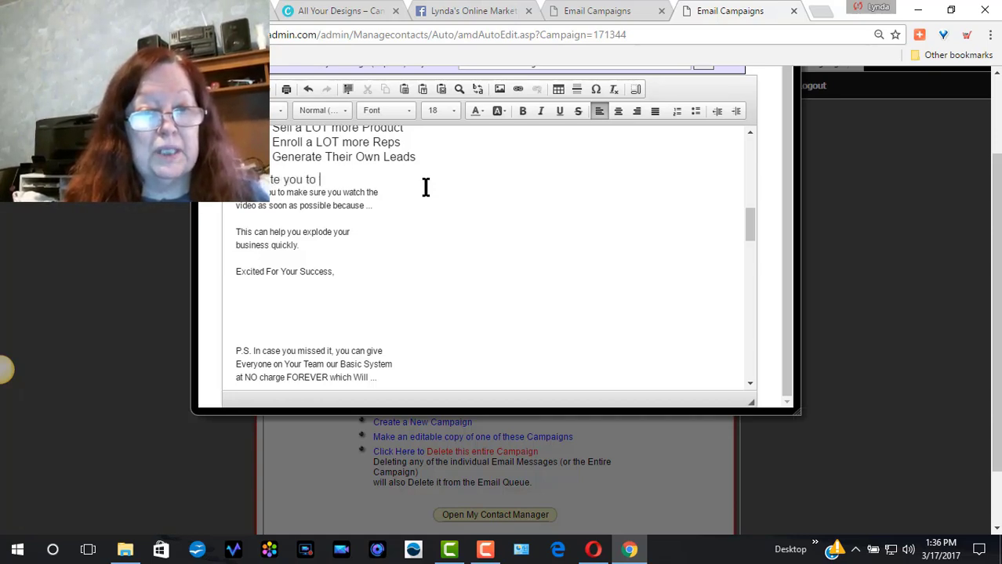
type("make sur")
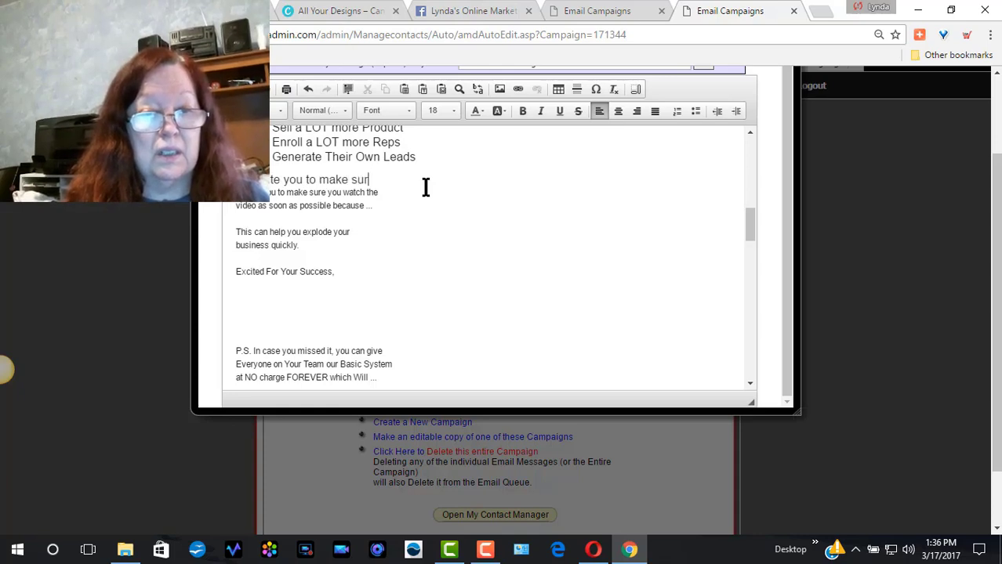
type("e to wat")
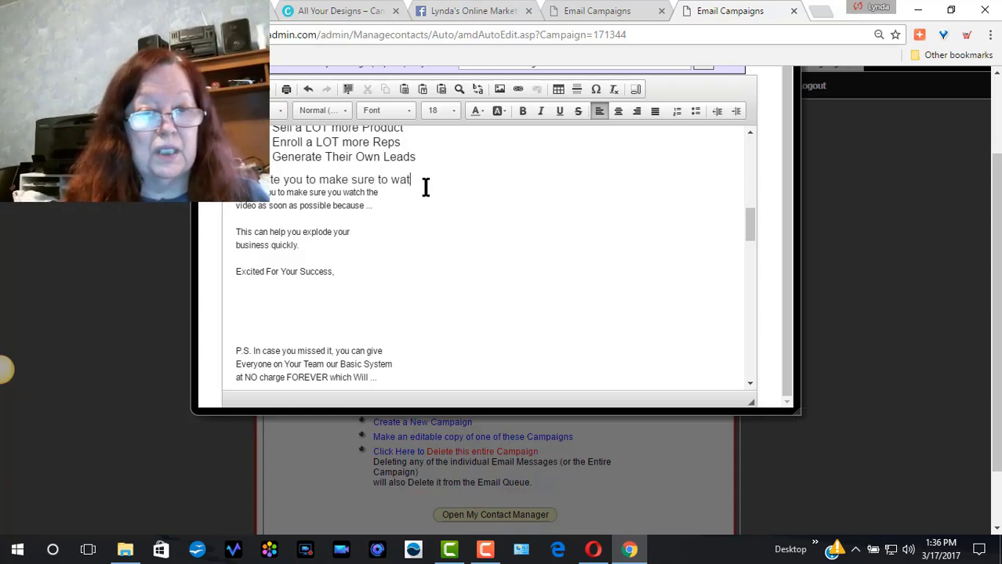
type("ch")
key("Return")
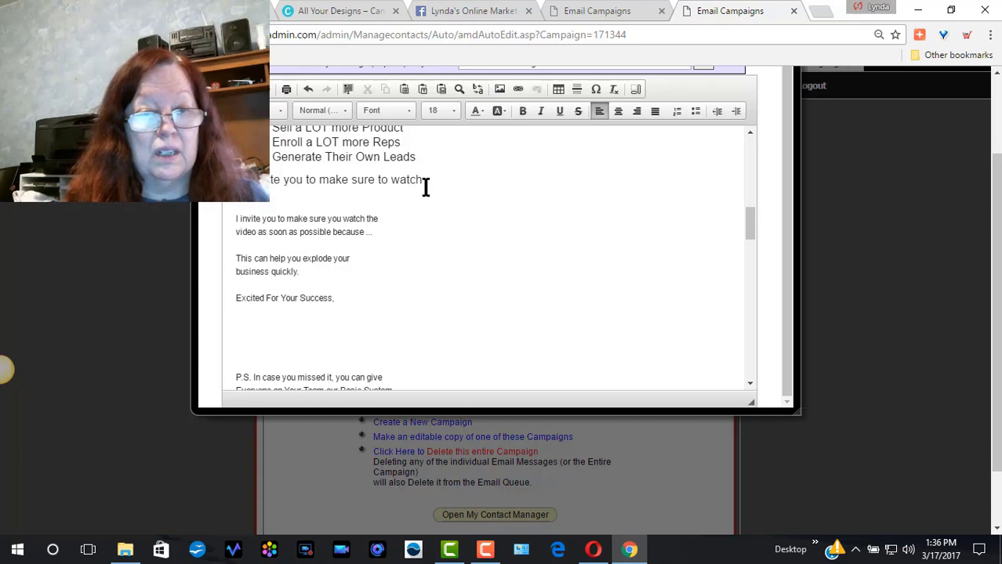
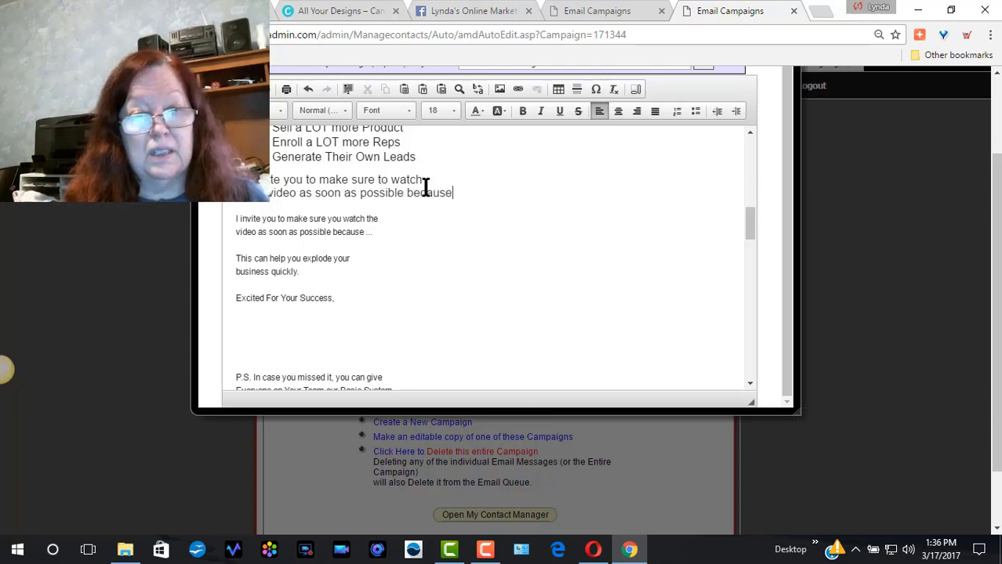
Step: Add the line "this might finally explode your business." below the new video invitation
key("Return")
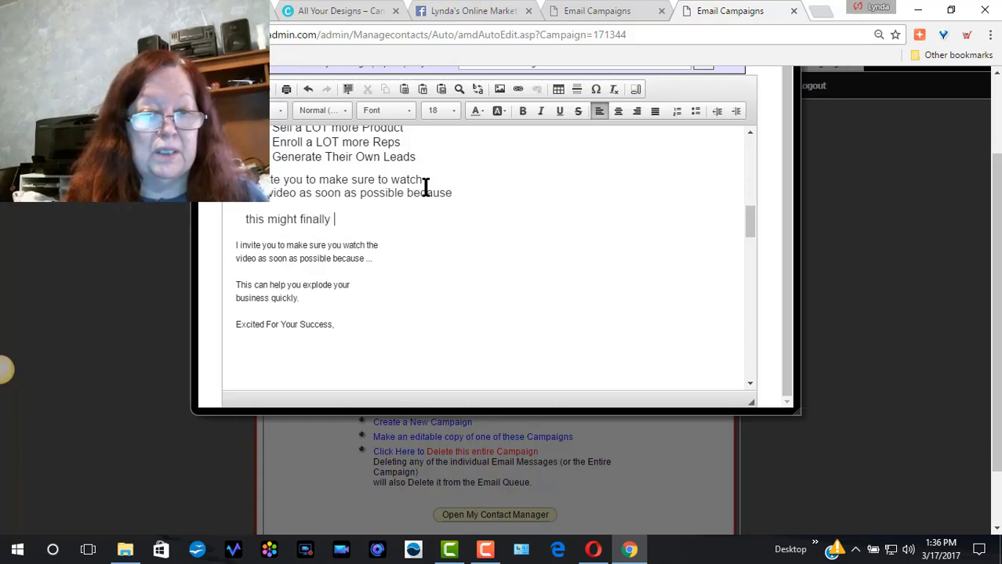
type("this might finally explode")
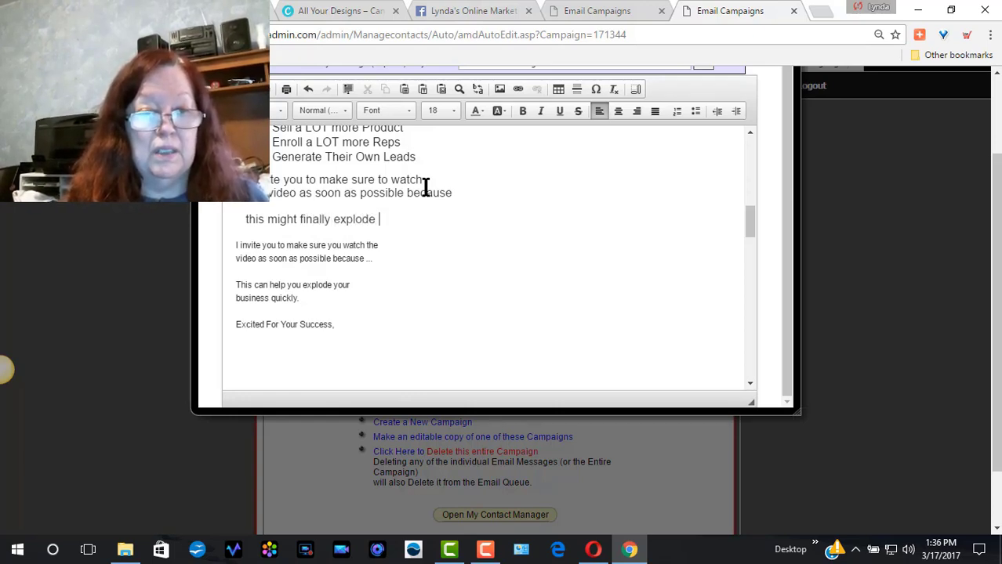
type(" your business.")
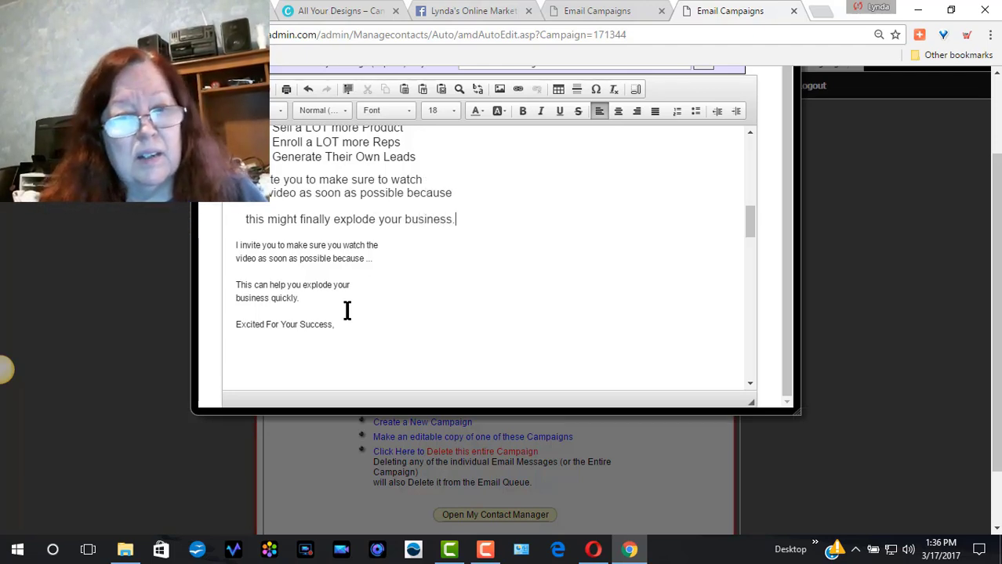
Step: Delete the old small-font lines from "I invite you to make sure you watch the" through "business quickly." along with the leftover empty line
left_click_drag(300, 299, 225, 247)
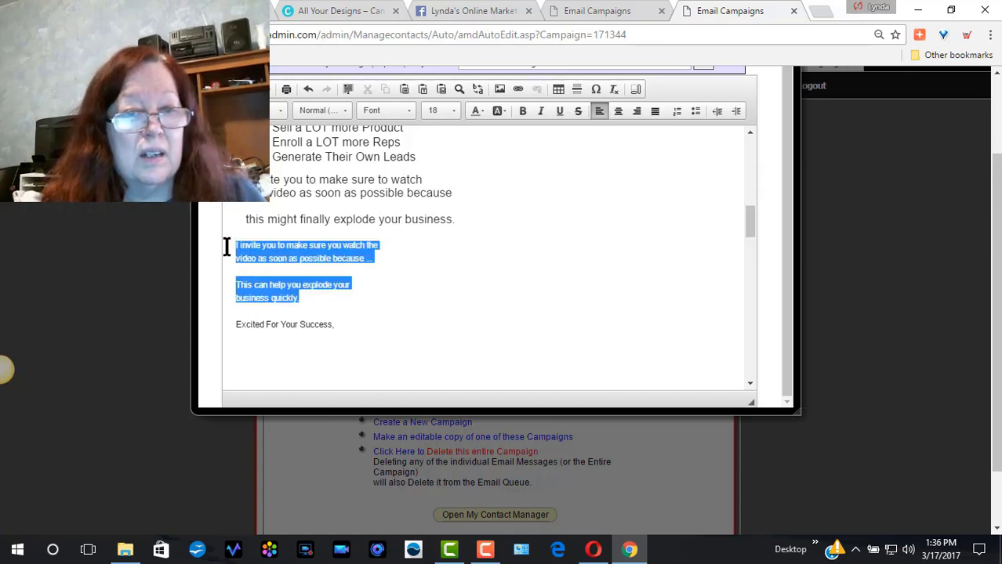
key("Delete")
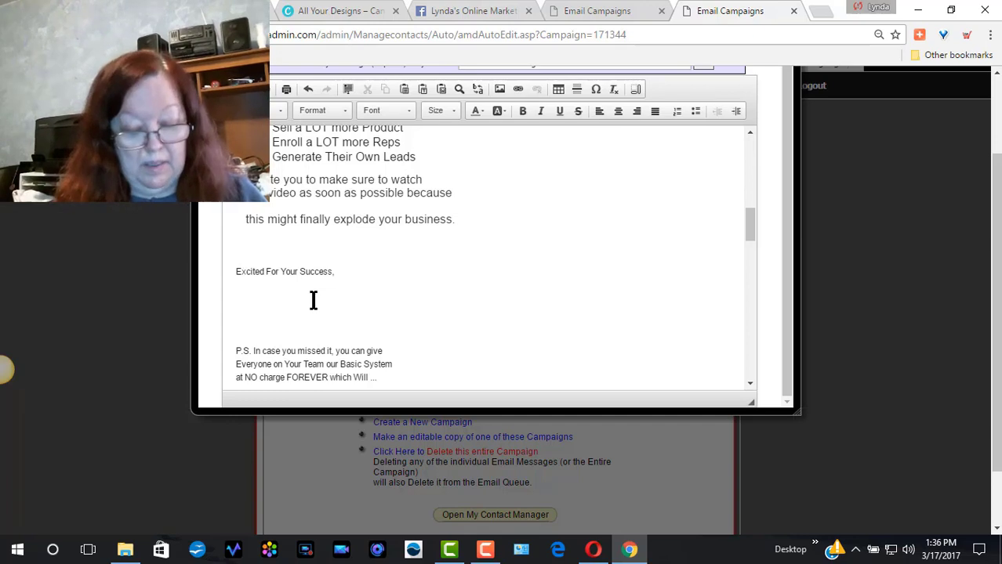
type("I")
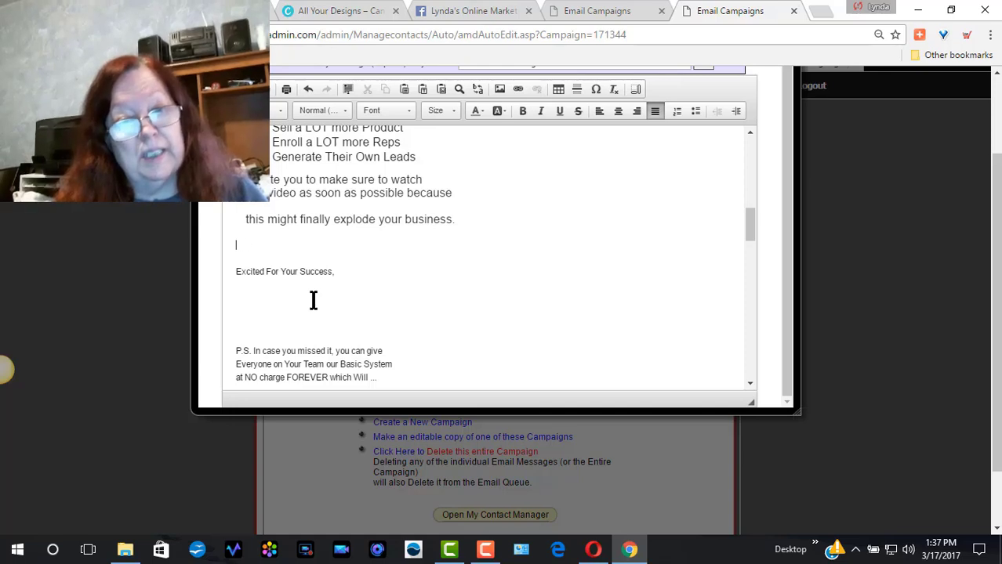
key("BackSpace")
Step: Add the closing line "I am very excited for your success," below "this might finally explode your business."
key("Return")
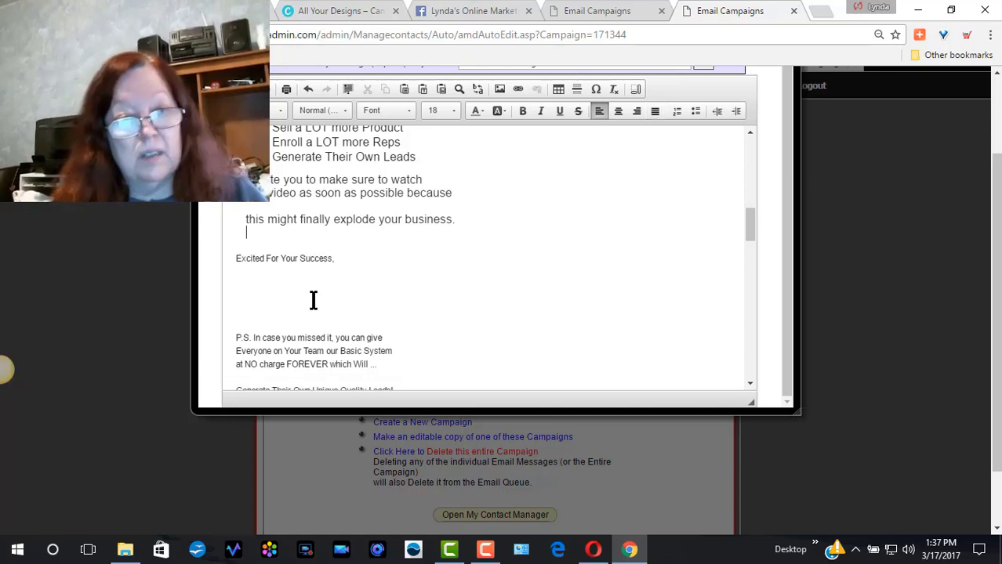
key("Return")
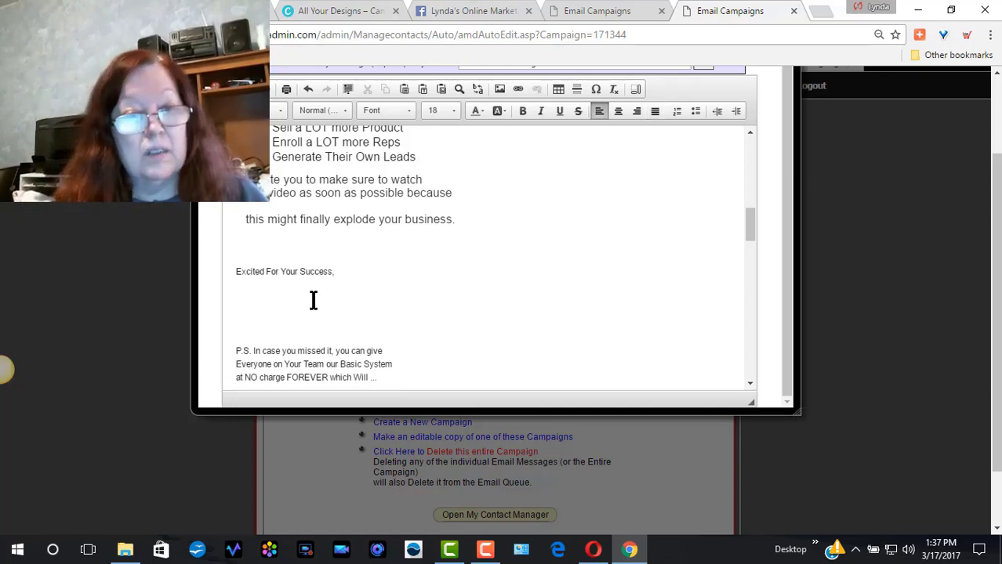
type("I am very excited for your success,")
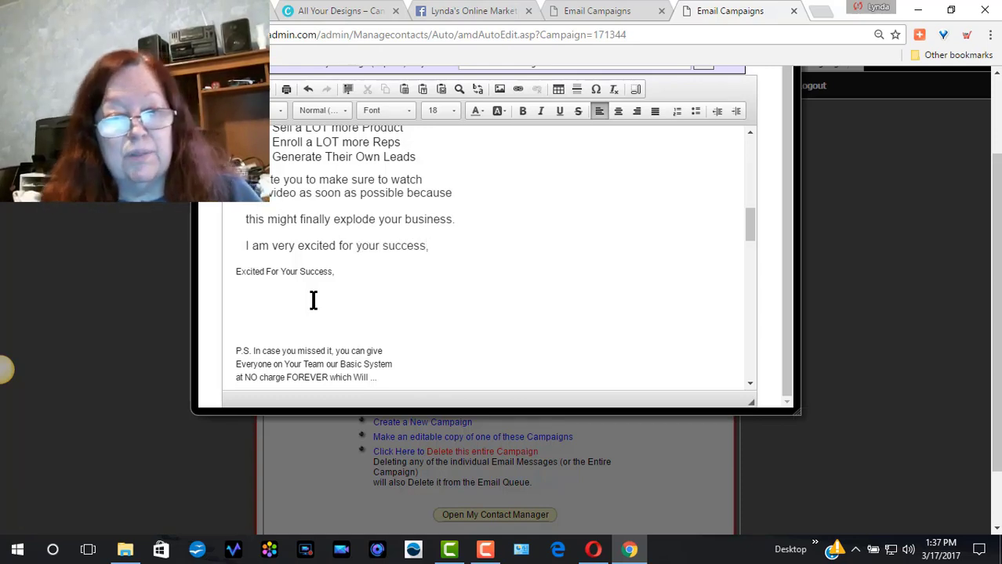
Step: Delete the old "Excited For Your Success," line and cut the P.S. and P.P.S. text through "(and some people earn a LOT more)!"
left_click_drag(338, 273, 223, 274)
key("BackSpace")
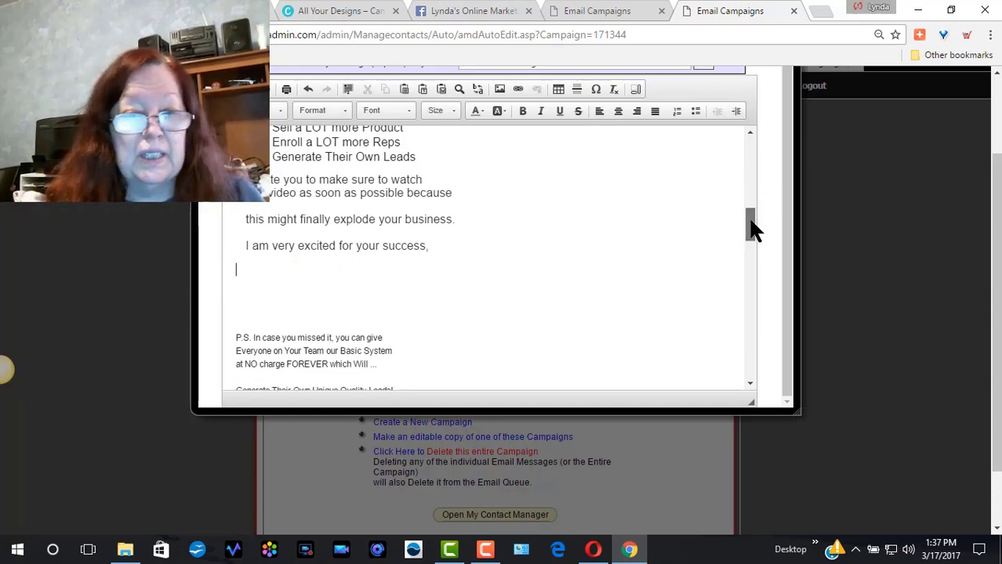
scroll(751, 224, "down", 3)
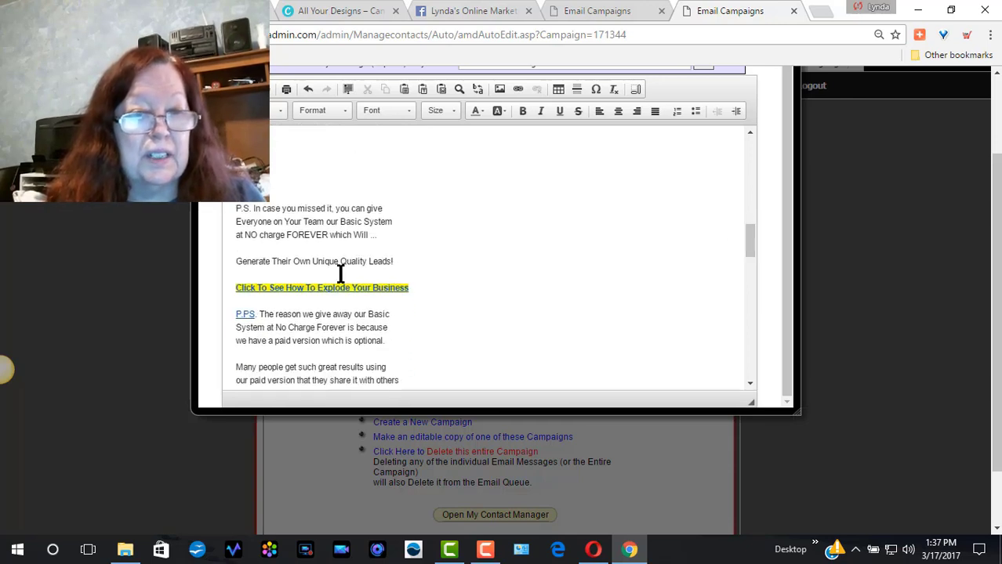
left_click_drag(238, 210, 431, 315)
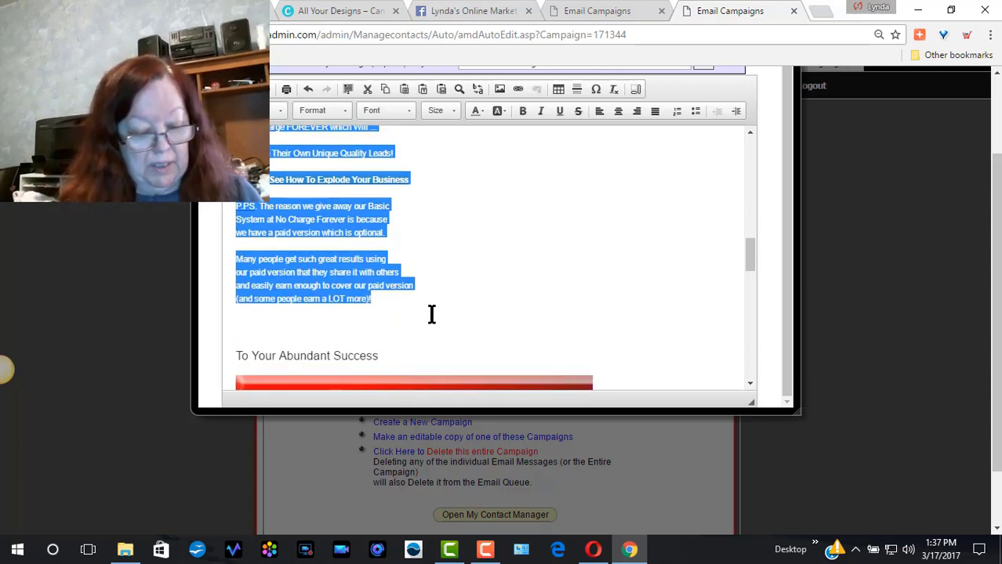
key("Delete")
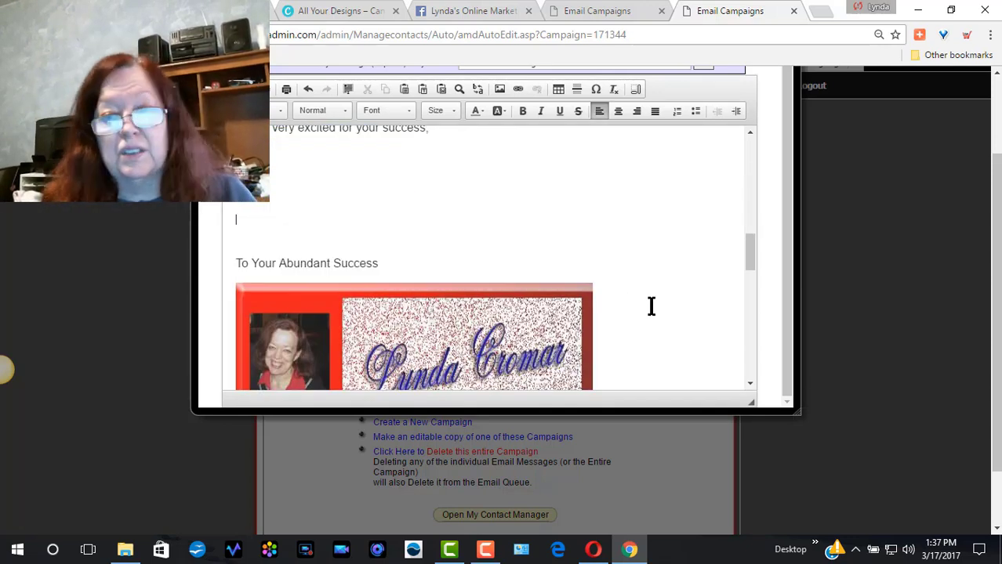
Step: Paste the cut P.S. and P.P.S. text on a new line below "The Savvy Grandma Marketer!"
left_click_drag(747, 242, 746, 263)
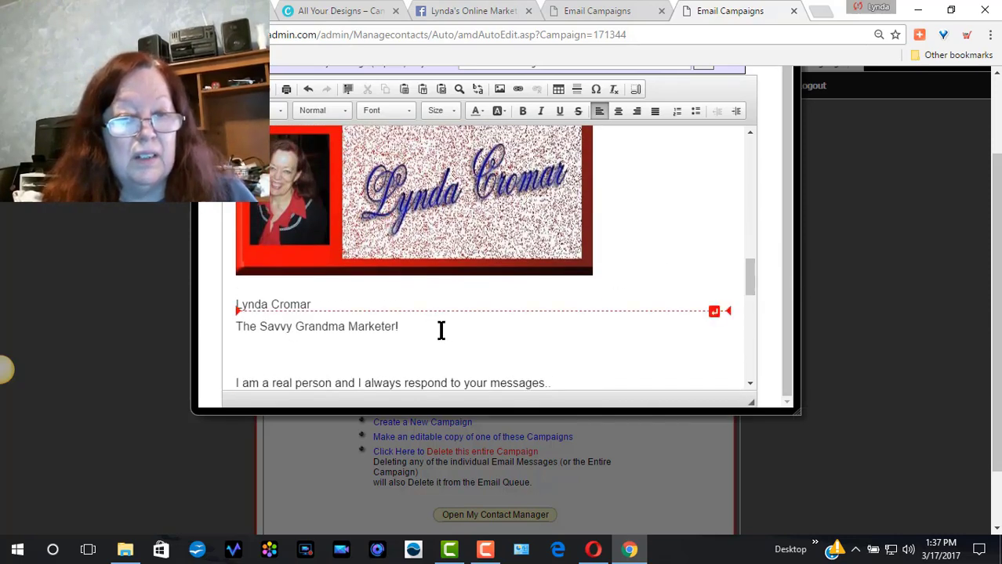
left_click(442, 330)
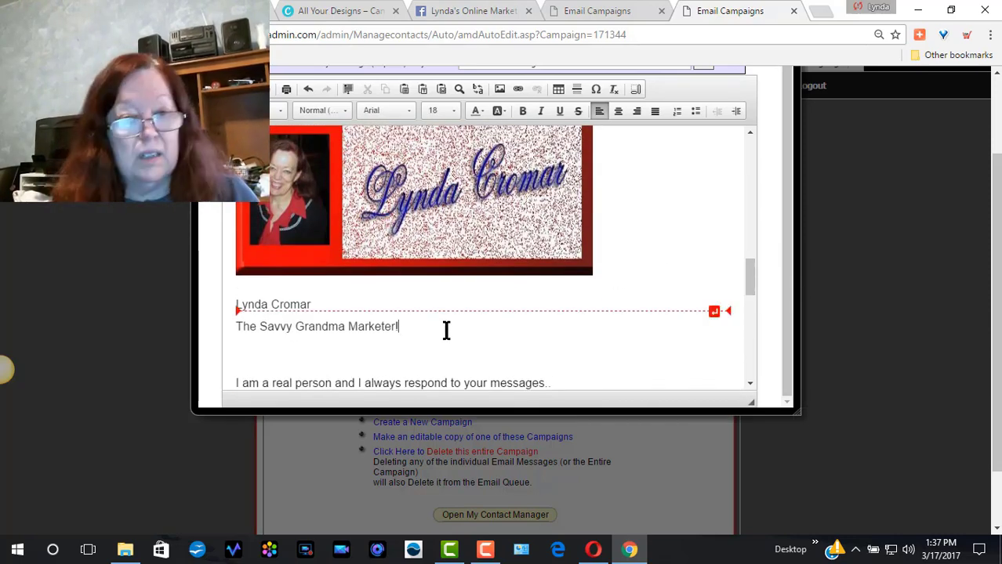
key("Return")
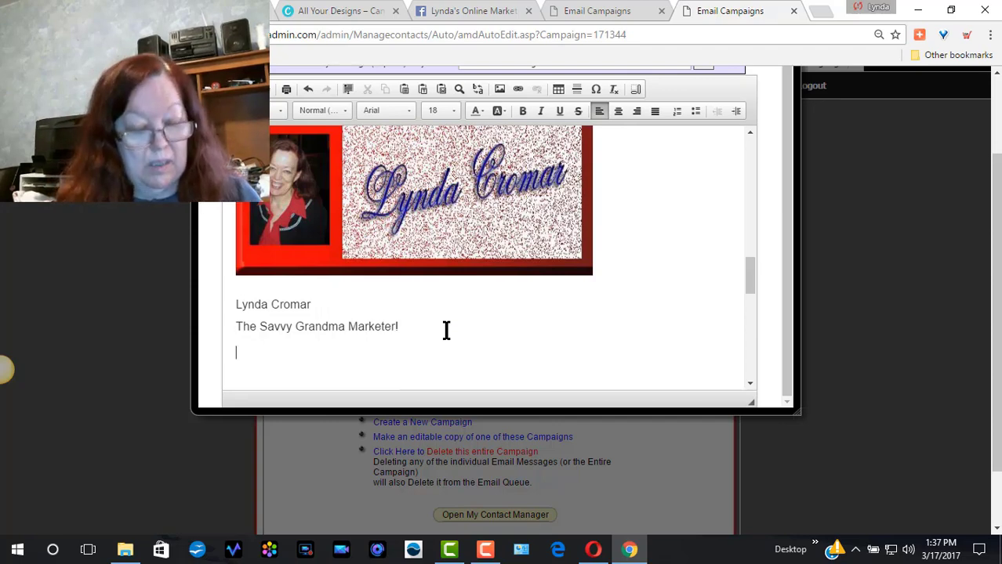
scroll(446, 330, "down", 5)
scroll(446, 330, "up", 3)
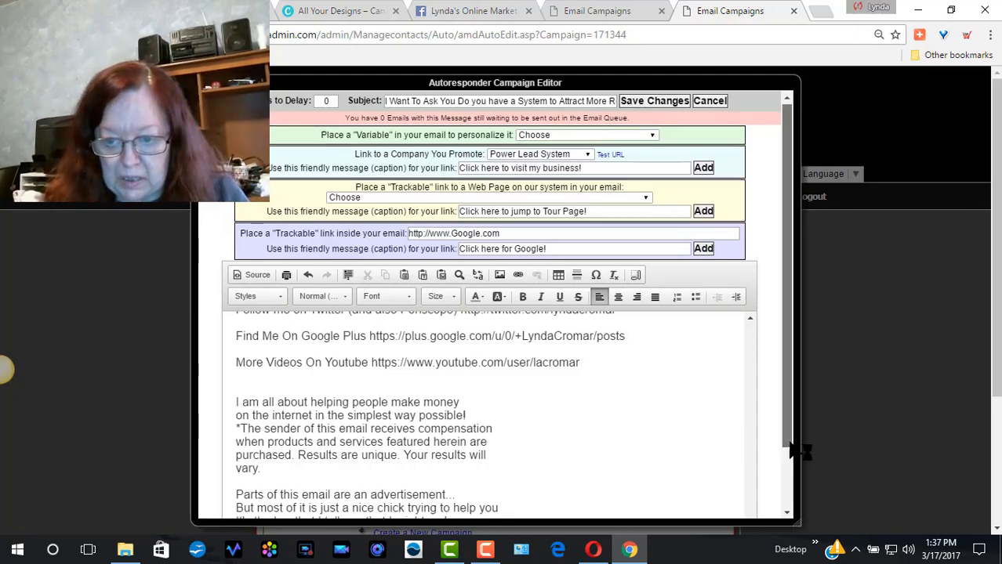
scroll(787, 443, "down", 2)
left_click_drag(749, 480, 757, 406)
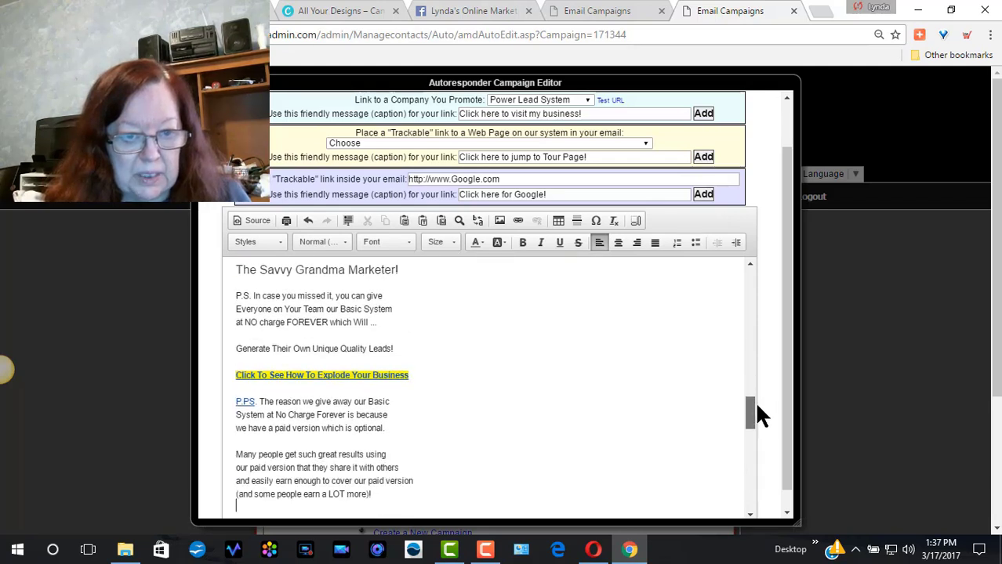
Step: Format the moved P.S. and P.P.S. text in Arial at size 18
left_click_drag(321, 269, 315, 270)
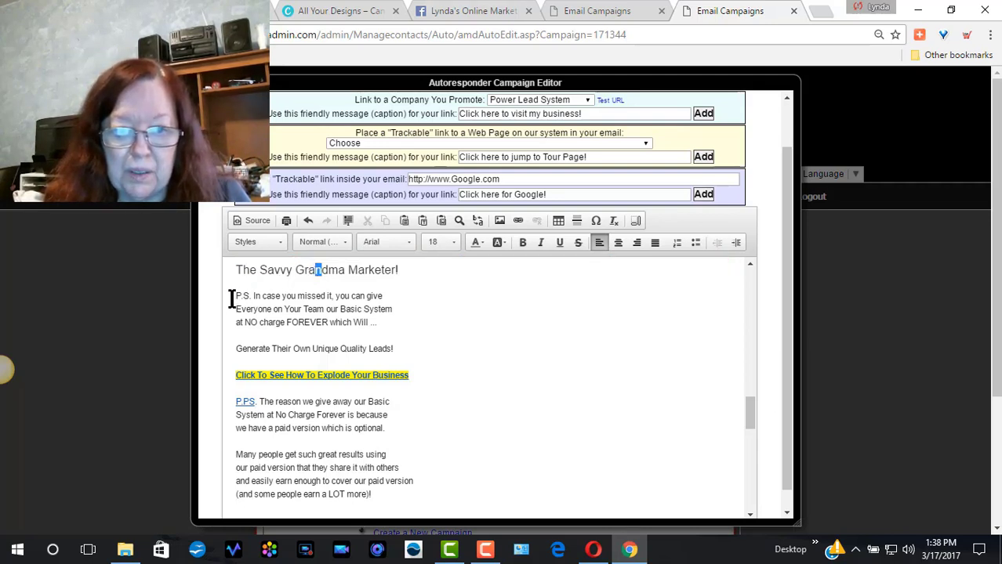
left_click_drag(232, 298, 396, 379)
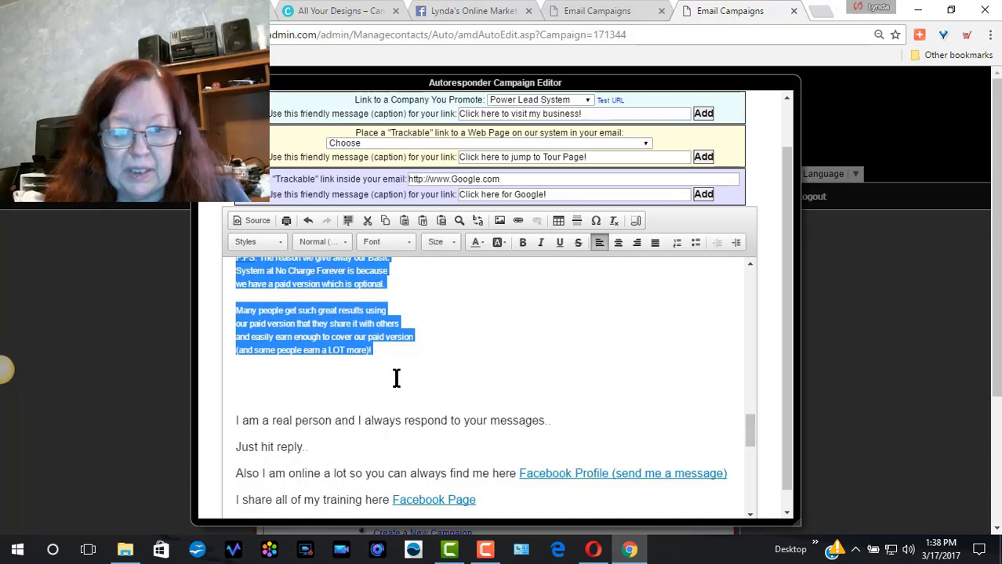
left_click(451, 247)
left_click(434, 270)
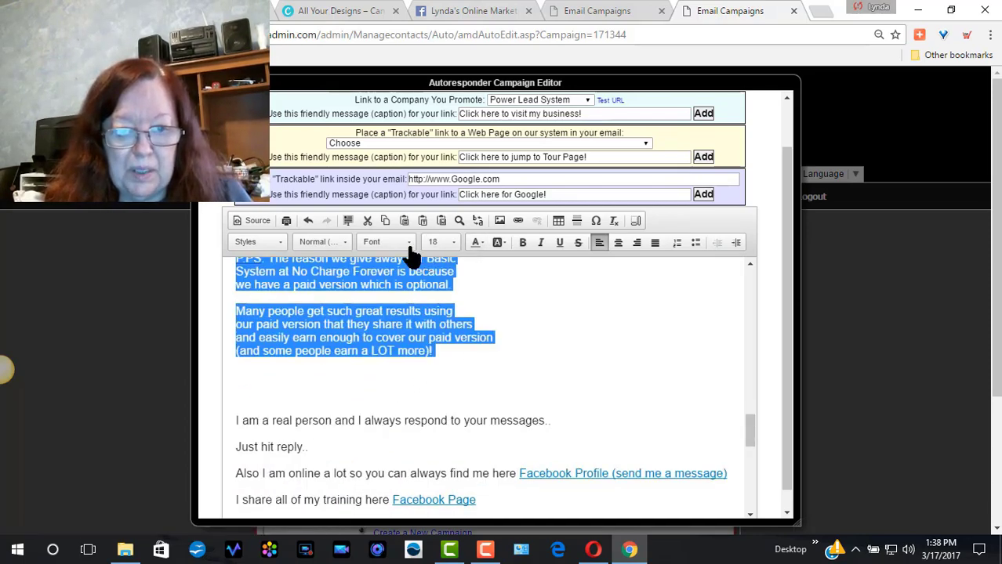
left_click(396, 242)
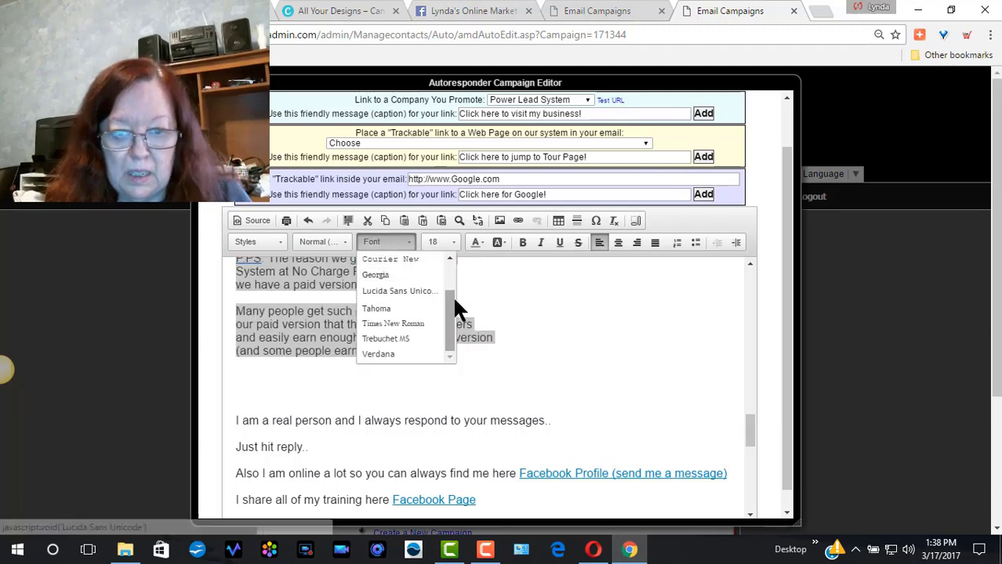
left_click_drag(449, 298, 447, 243)
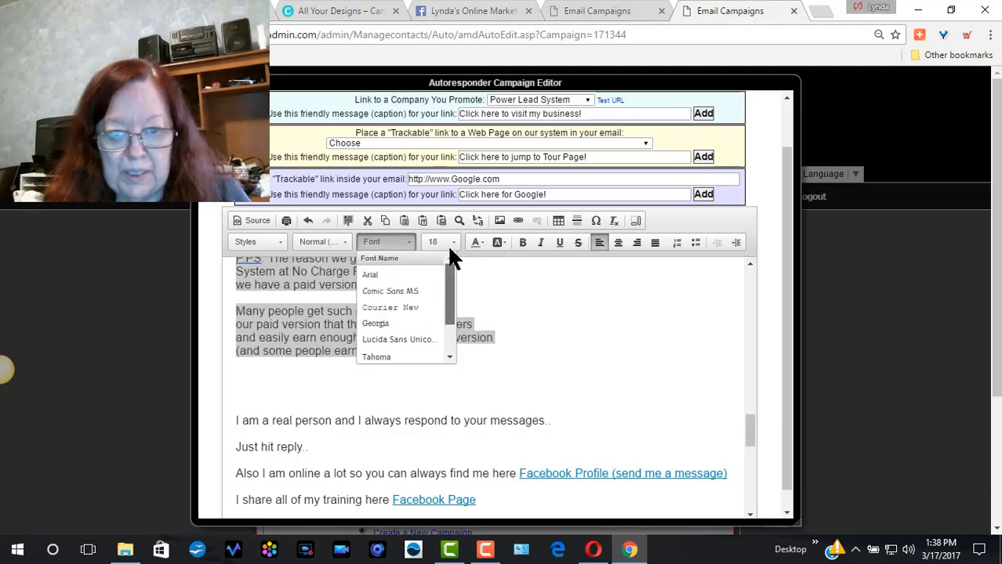
left_click(388, 276)
left_click(358, 364)
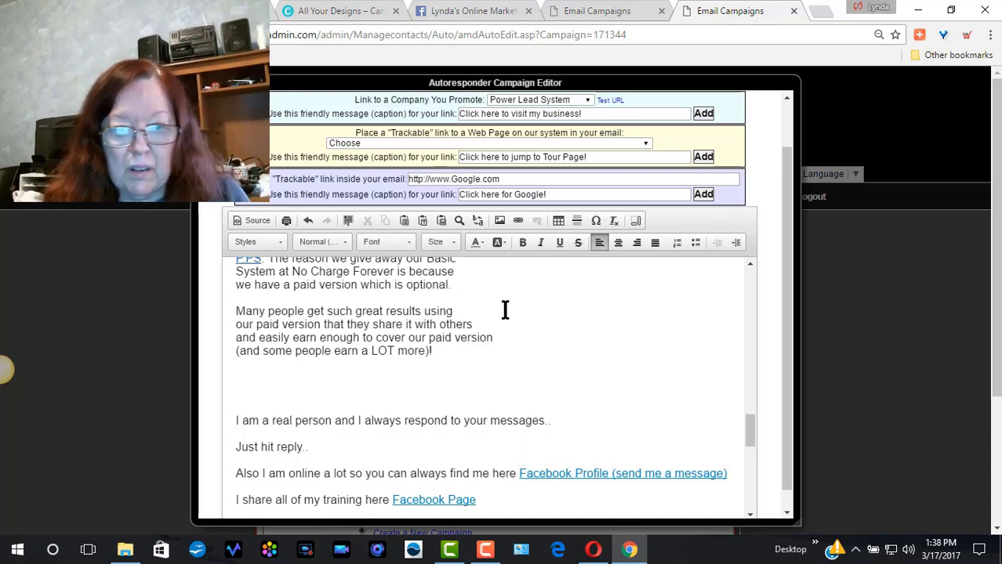
Step: Add a dashed separator line below the P.P.S. text, above "I am a real person"
left_click(572, 289)
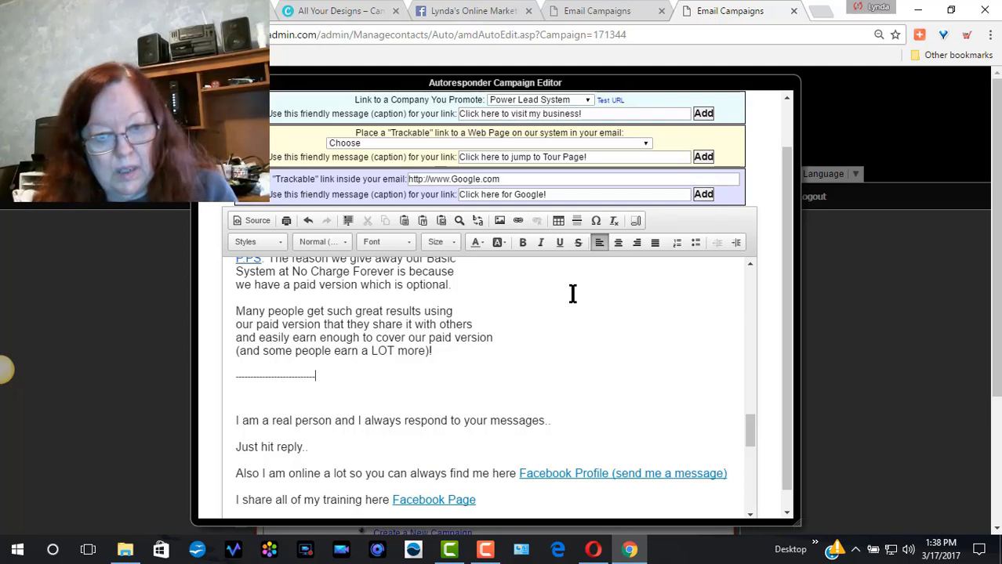
type("------------------")
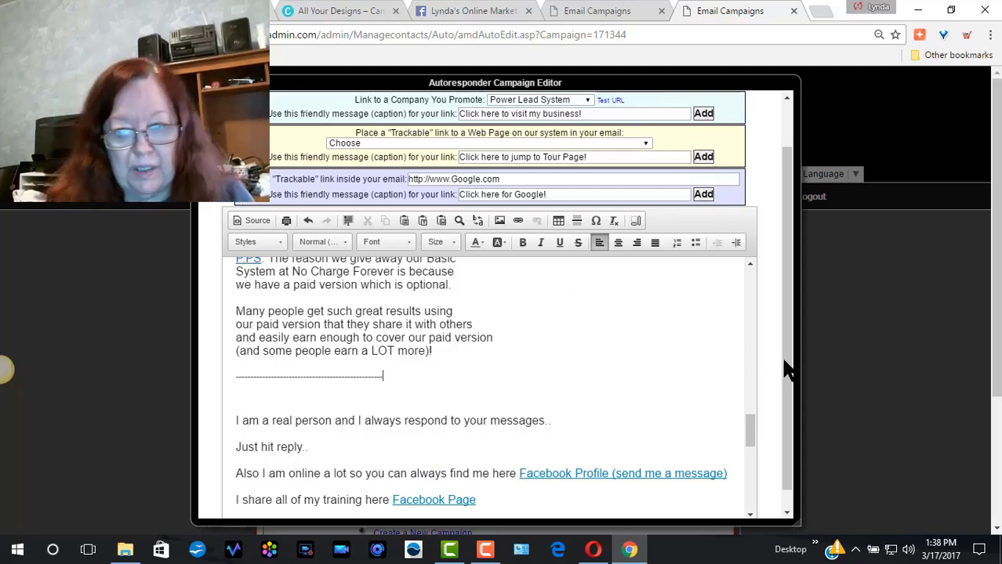
Step: Delete "To Your Abundant Success" and the surplus empty lines above the signature image
left_click_drag(750, 428, 746, 346)
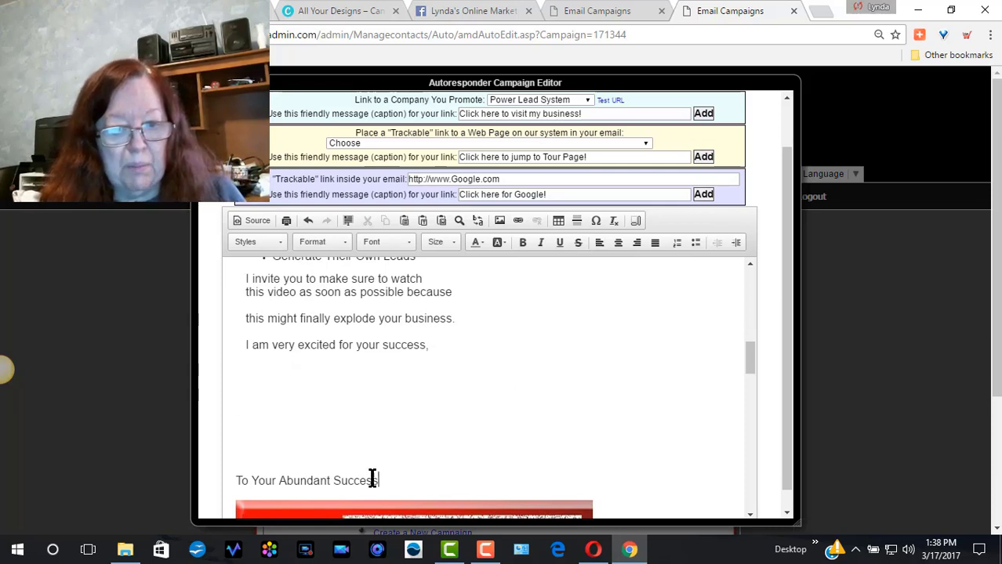
left_click_drag(373, 480, 212, 478)
key("Delete")
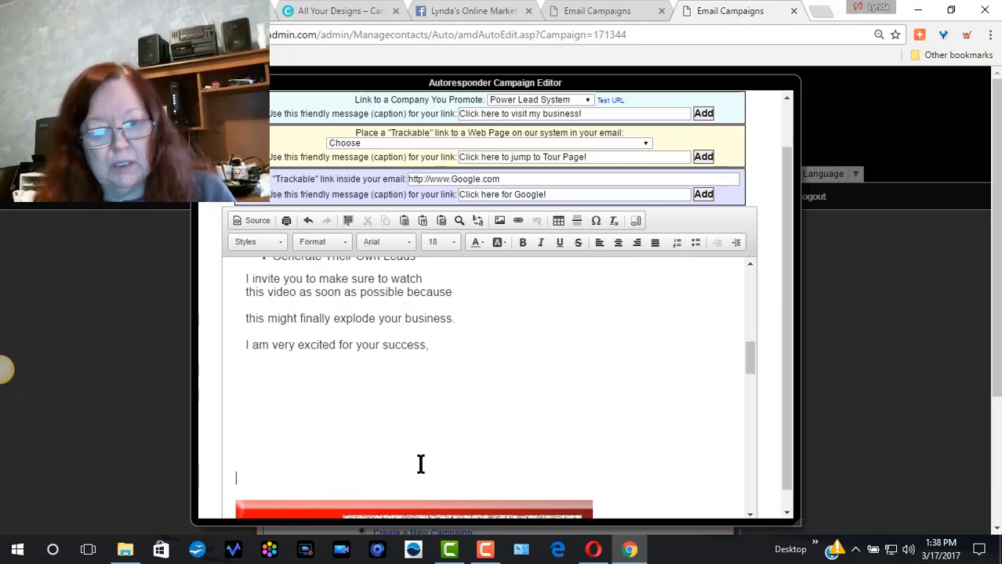
key("BackSpace")
key("BackSpace")
key("BackSpace")
key("BackSpace")
key("BackSpace")
key("BackSpace")
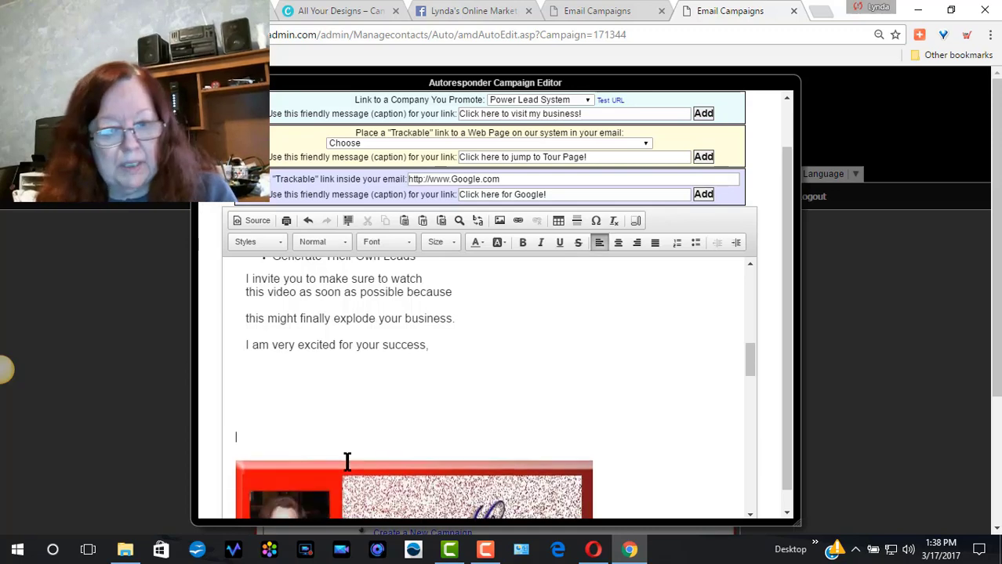
key("BackSpace")
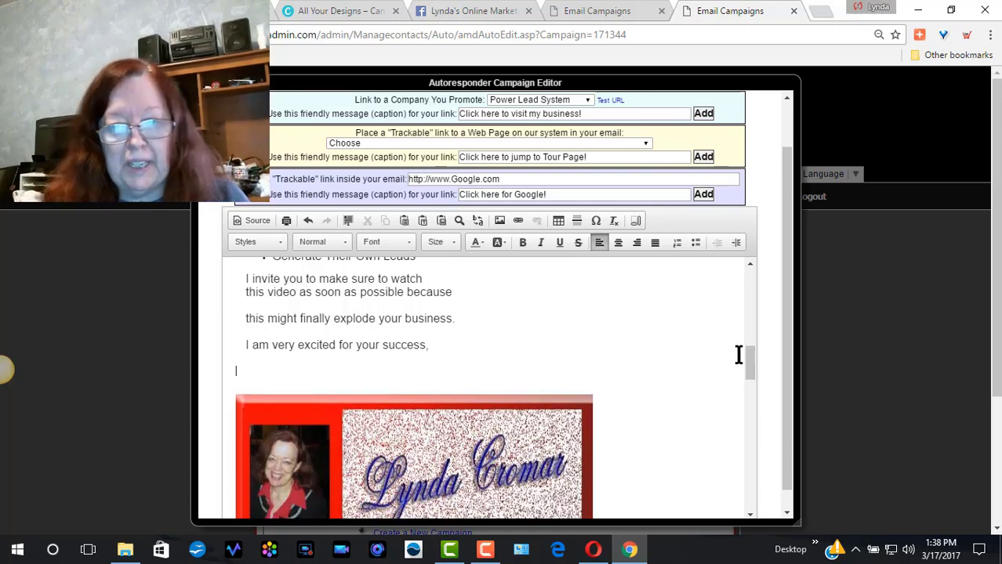
Step: Set the bold paragraph "On the page listed above, there's a video explaining" to the Arial font
left_click_drag(750, 351, 778, 329)
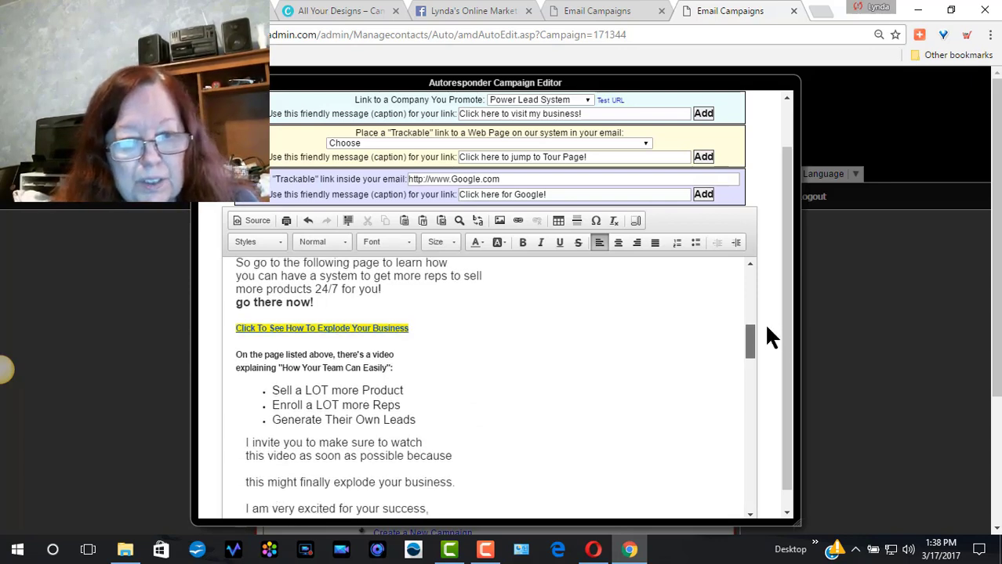
left_click(238, 354)
left_click_drag(237, 354, 398, 362)
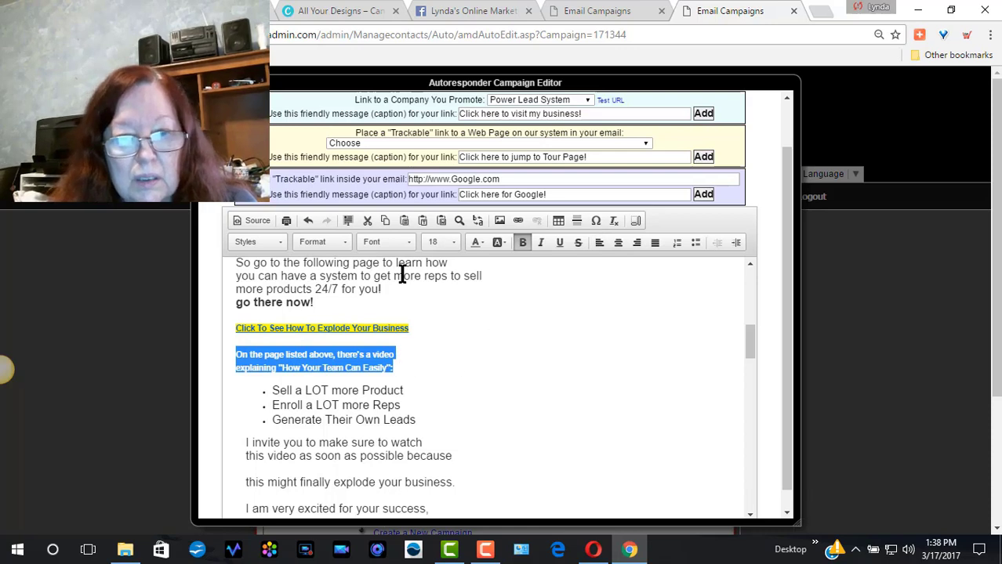
left_click(382, 241)
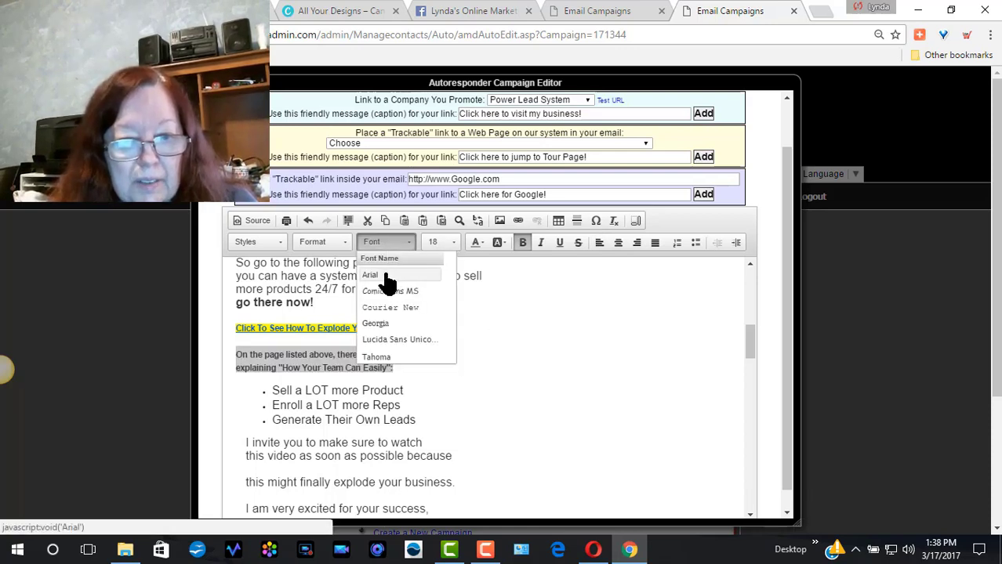
left_click(386, 278)
left_click(406, 368)
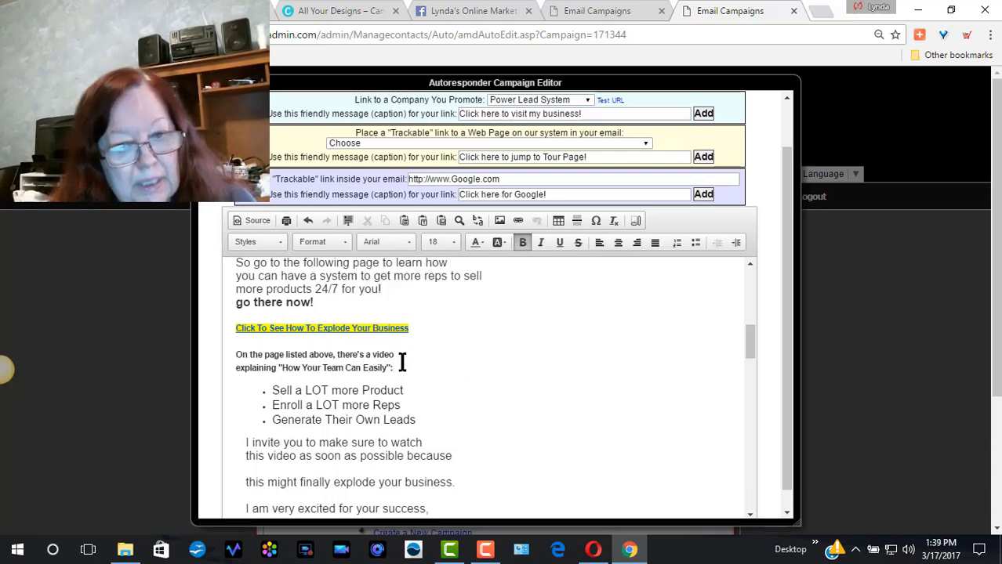
Step: Try to enlarge the bold "On the page listed above" paragraph to size 20
left_click_drag(400, 363, 231, 351)
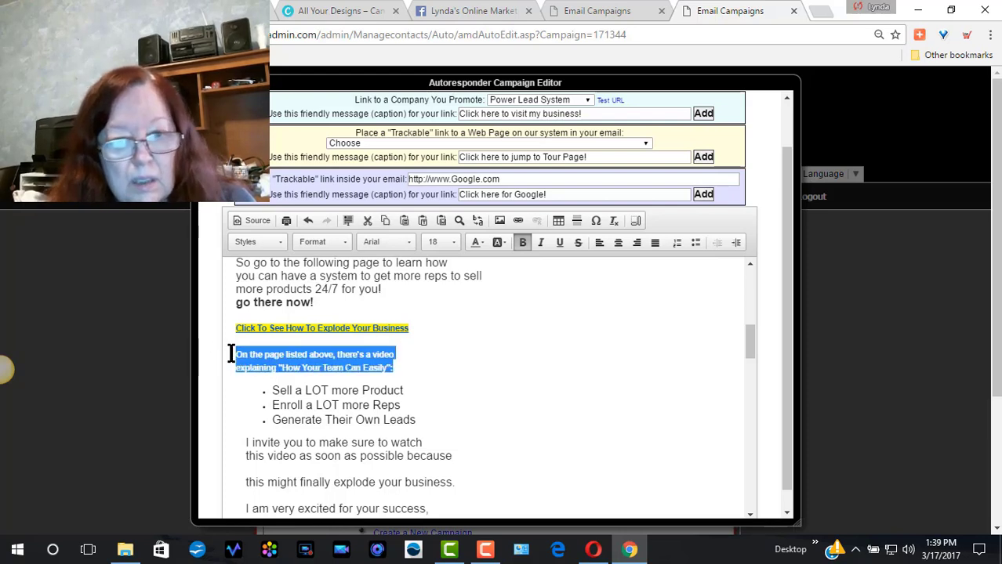
left_click(440, 240)
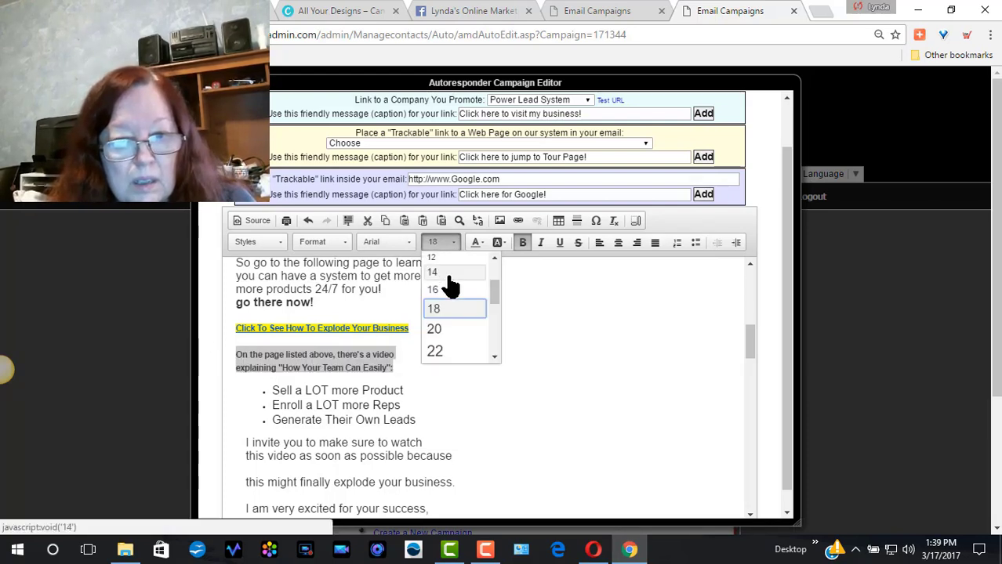
left_click(436, 332)
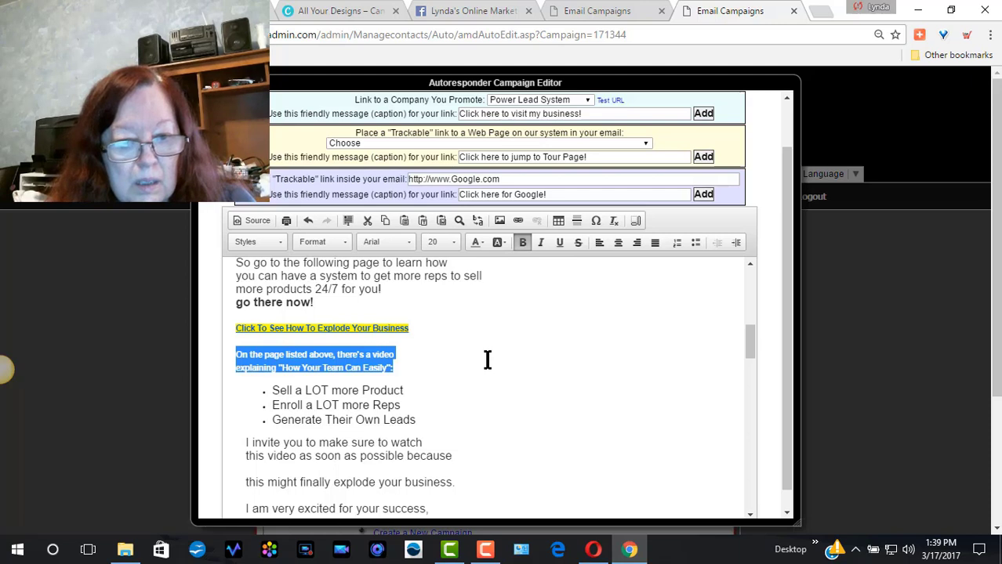
left_click(485, 363)
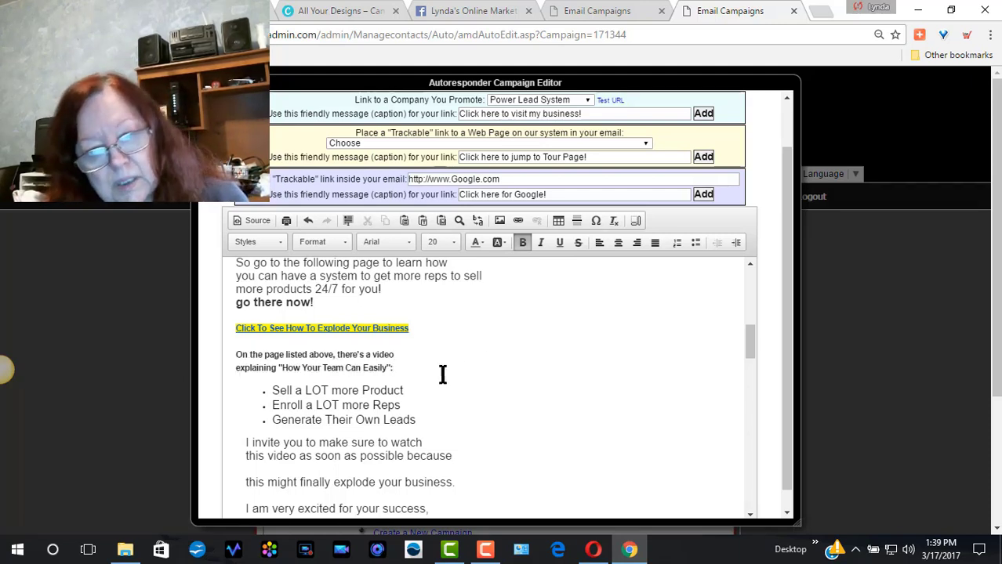
Step: Apply size 22 to the "Click To See How To Explode Your Business" link and the bold paragraph below it
left_click_drag(401, 367, 223, 327)
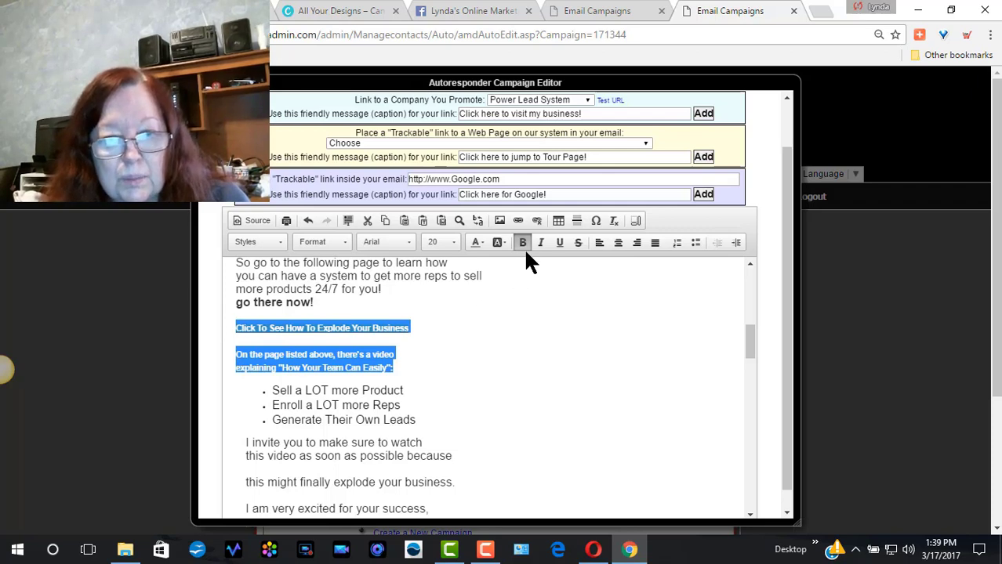
left_click(524, 332)
left_click(406, 360)
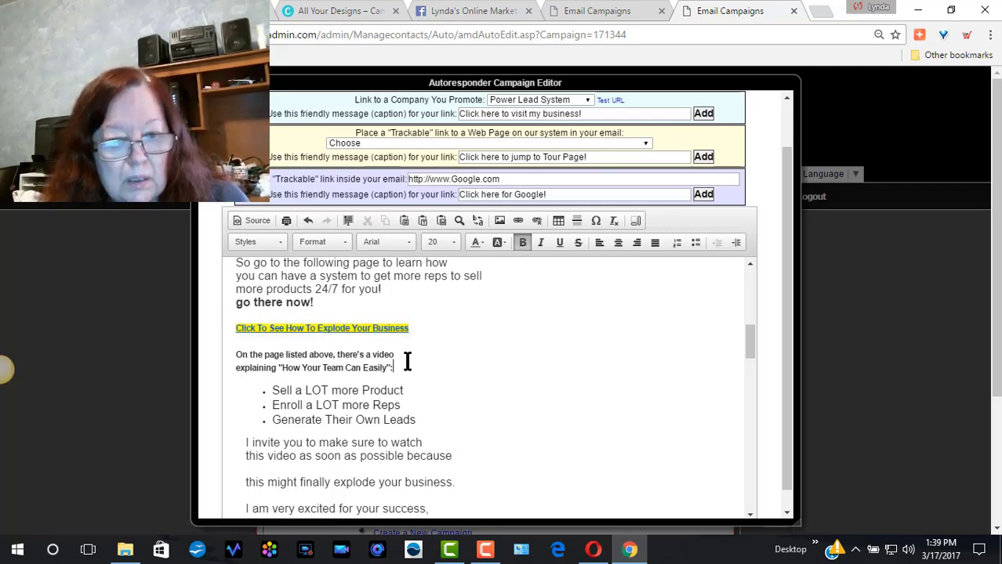
left_click_drag(407, 361, 235, 328)
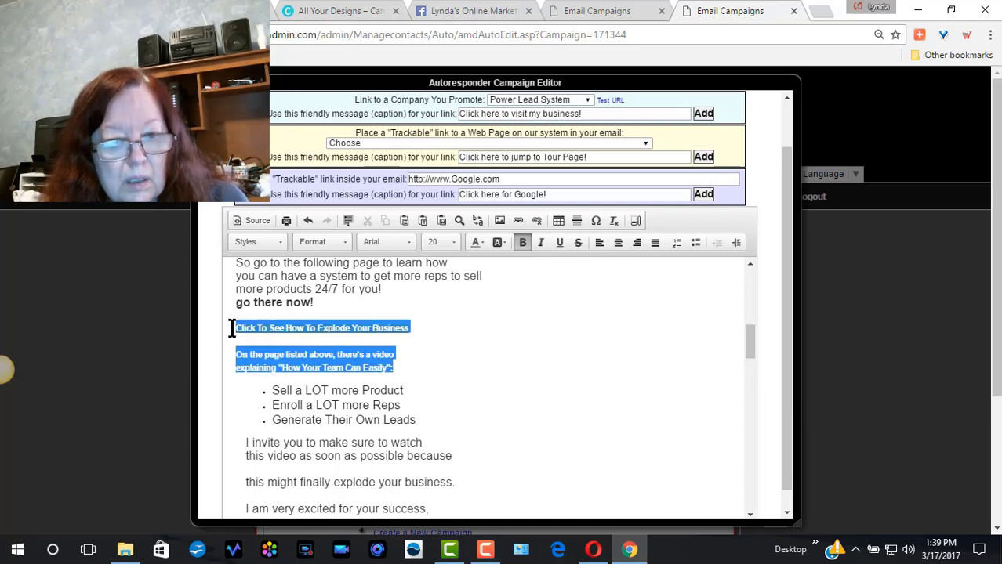
left_click(452, 241)
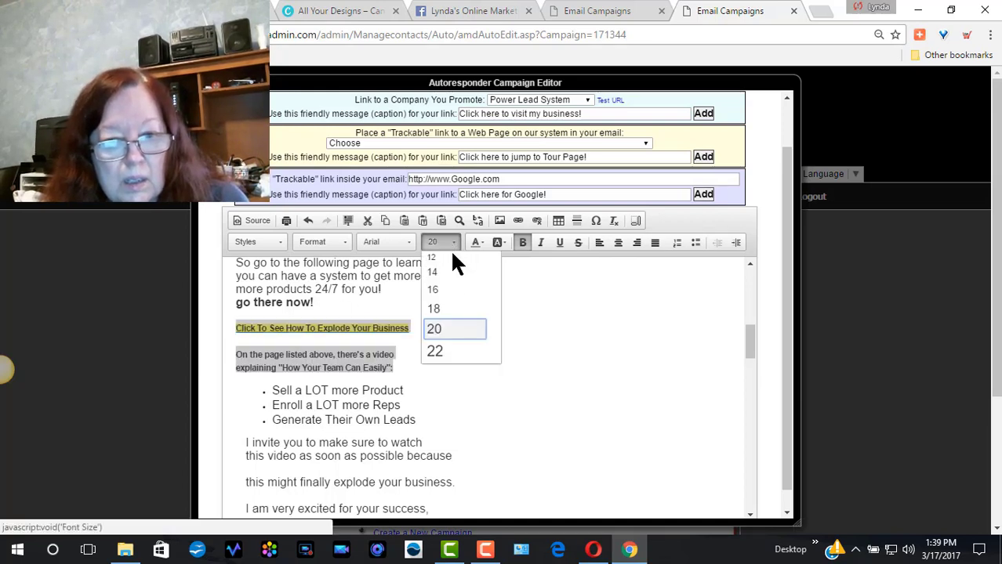
left_click(451, 350)
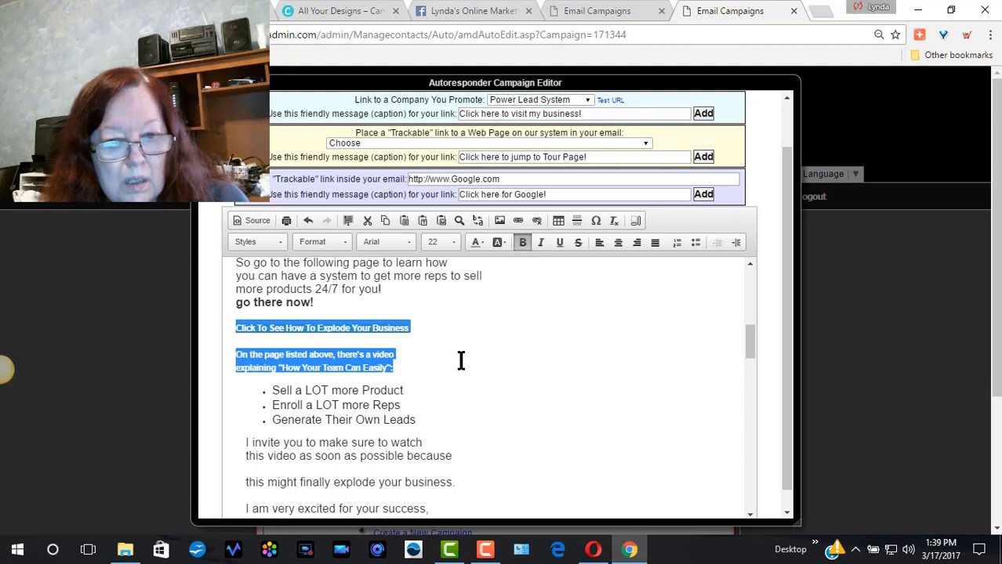
left_click(406, 439)
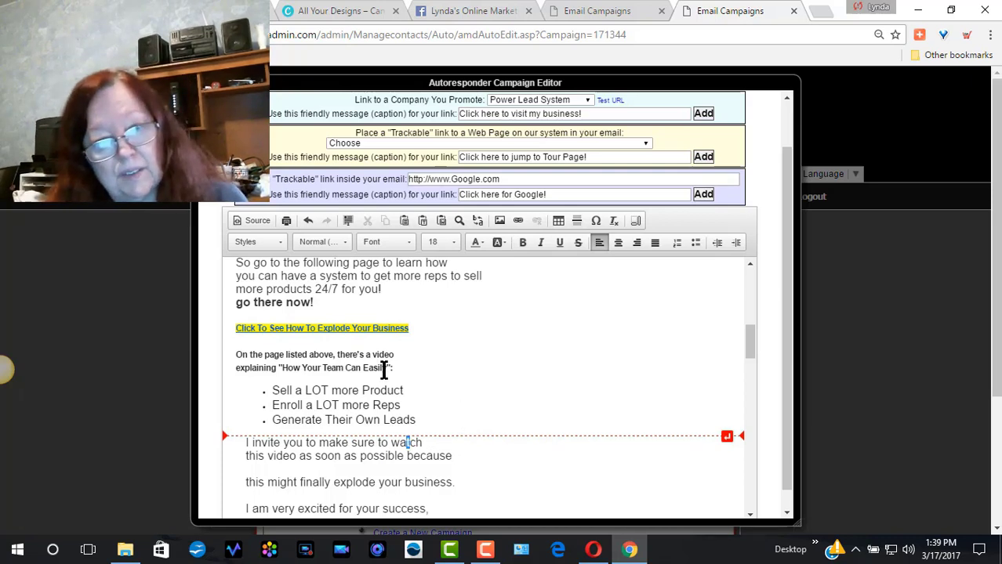
Step: Add the line "Click to see how to explode your business" below "go there now!", separated by an empty line
left_click(350, 306)
key("Return")
key("Return")
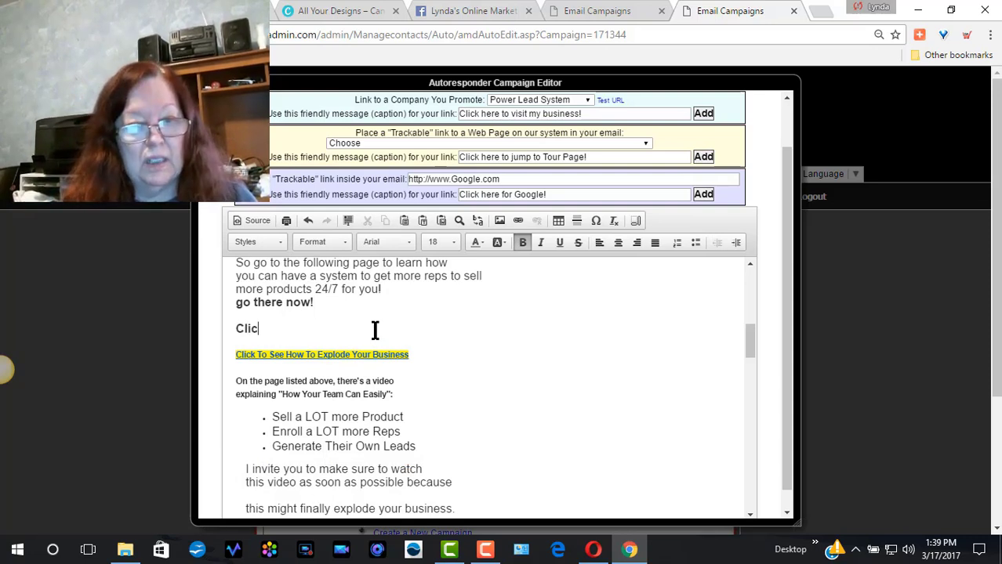
type("Click to see how")
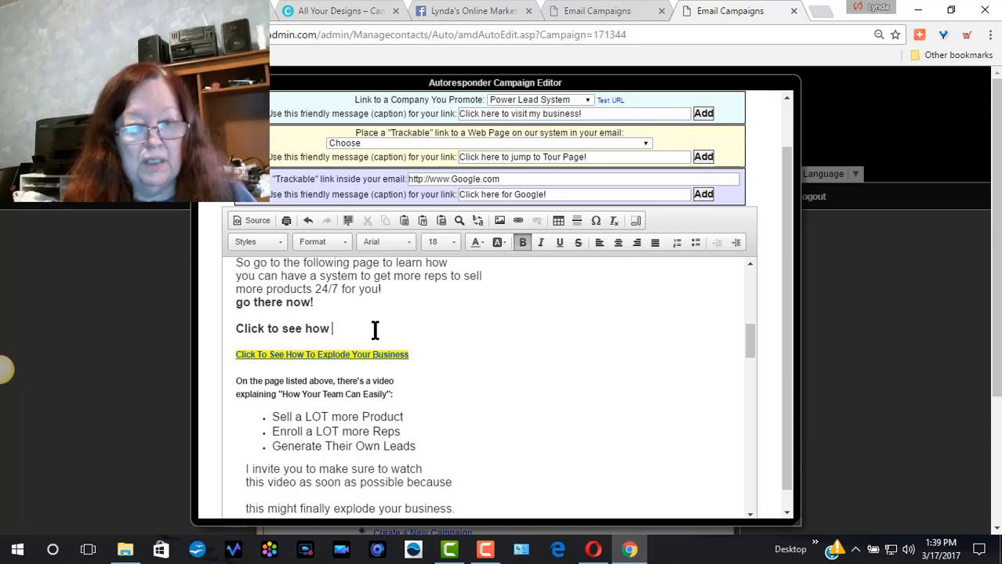
type(" to exp")
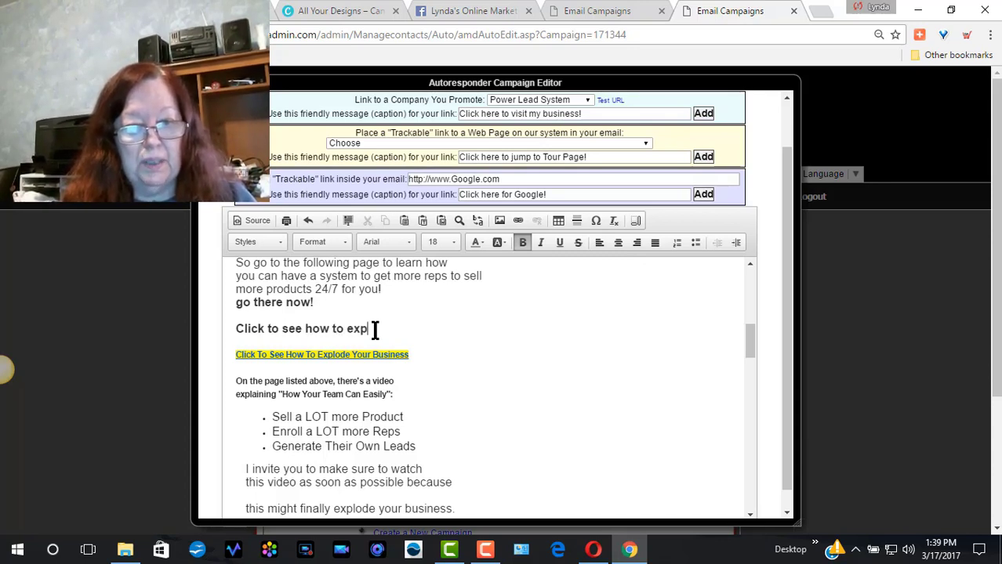
type("lode y")
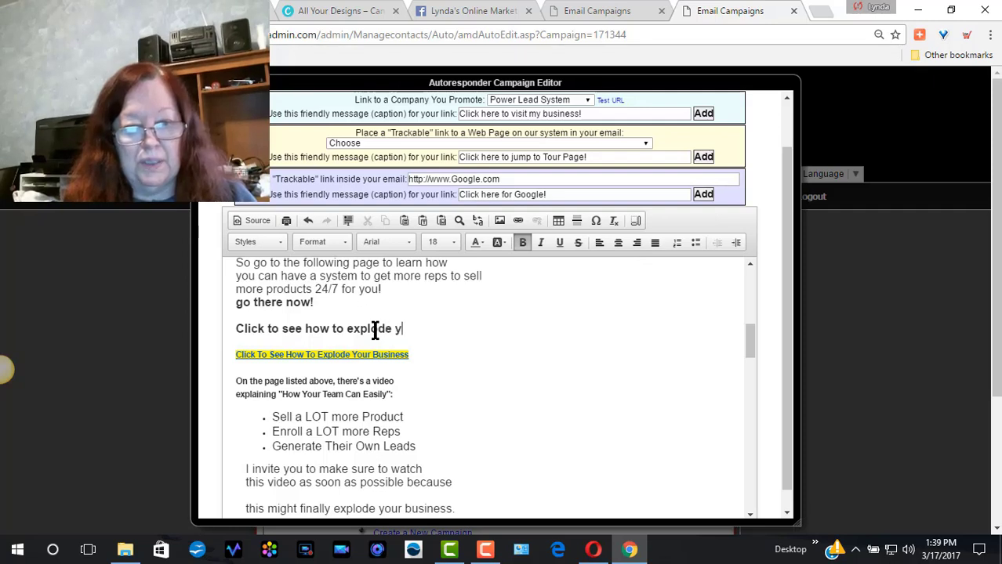
type("our busine")
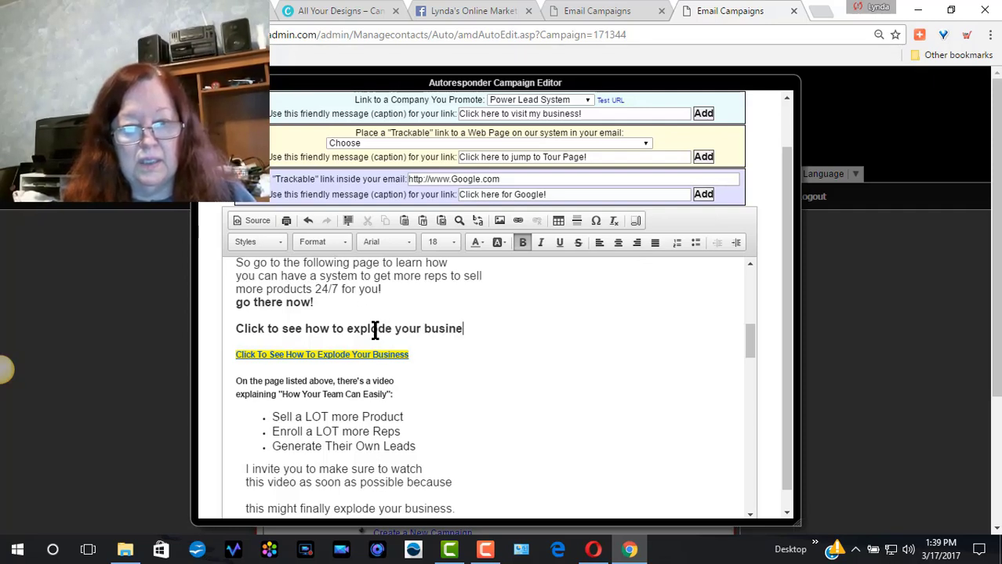
type("ss")
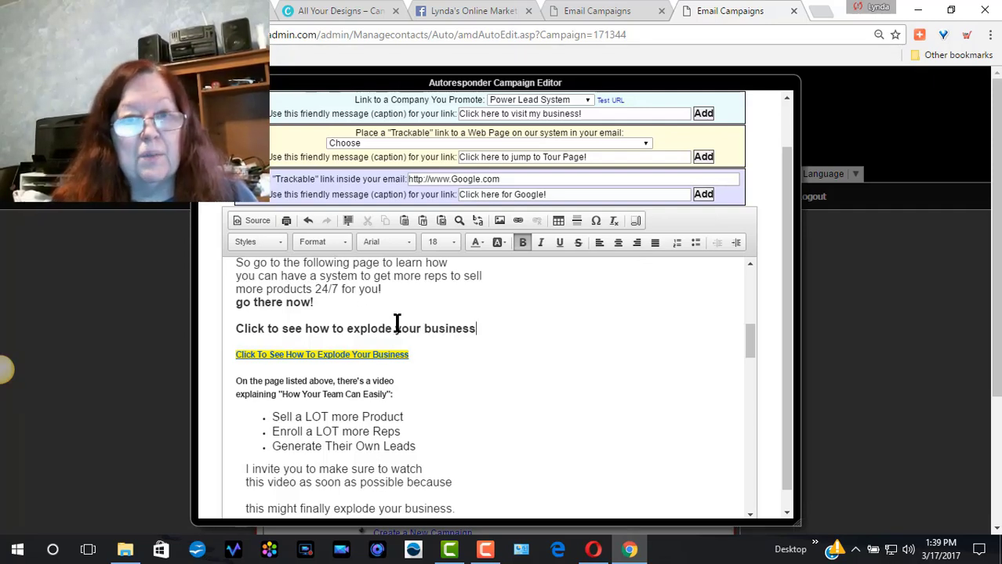
Step: Switch to Opera to copy the sales page's web address, and return to the email editor in Chrome
left_click(594, 551)
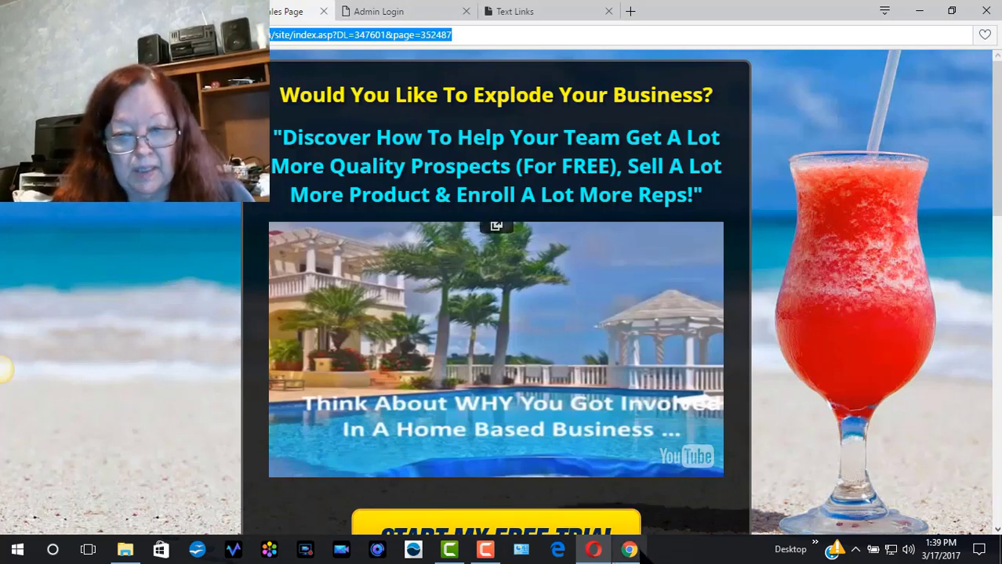
left_click(630, 551)
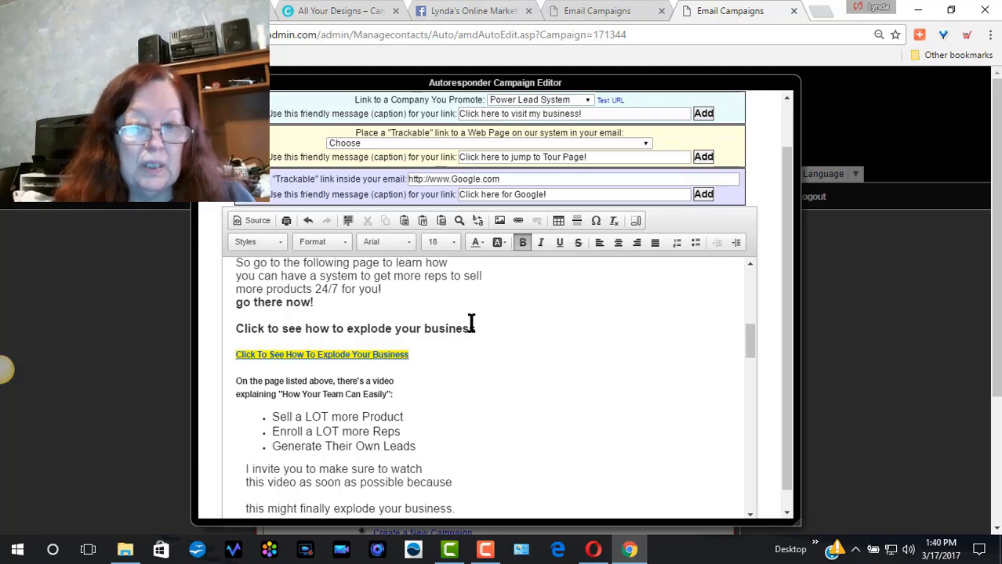
Step: Try to link the new "Click to see how to explode your business" line to the copied sales page address
left_click_drag(478, 329, 236, 329)
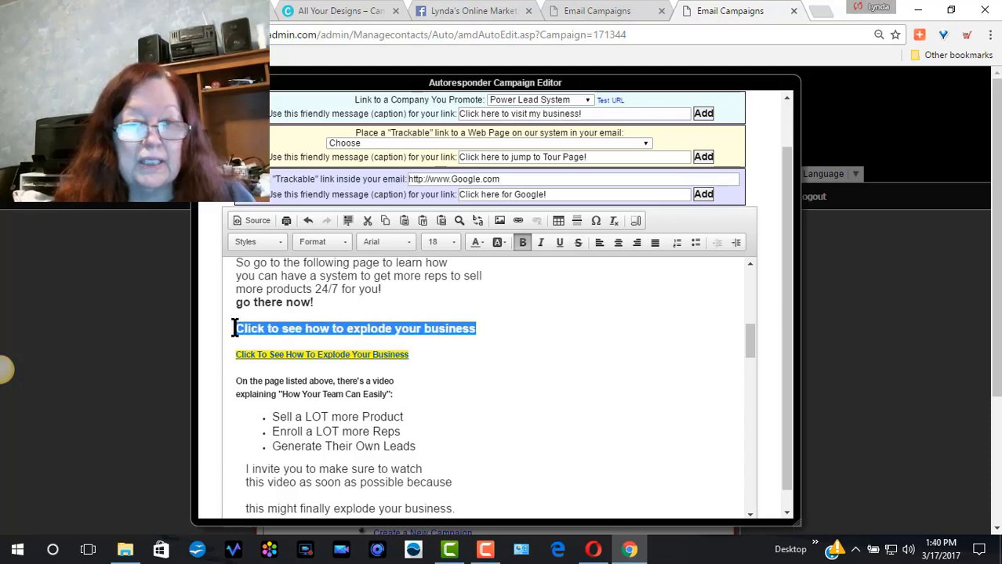
left_click(518, 221)
key("ctrl+v")
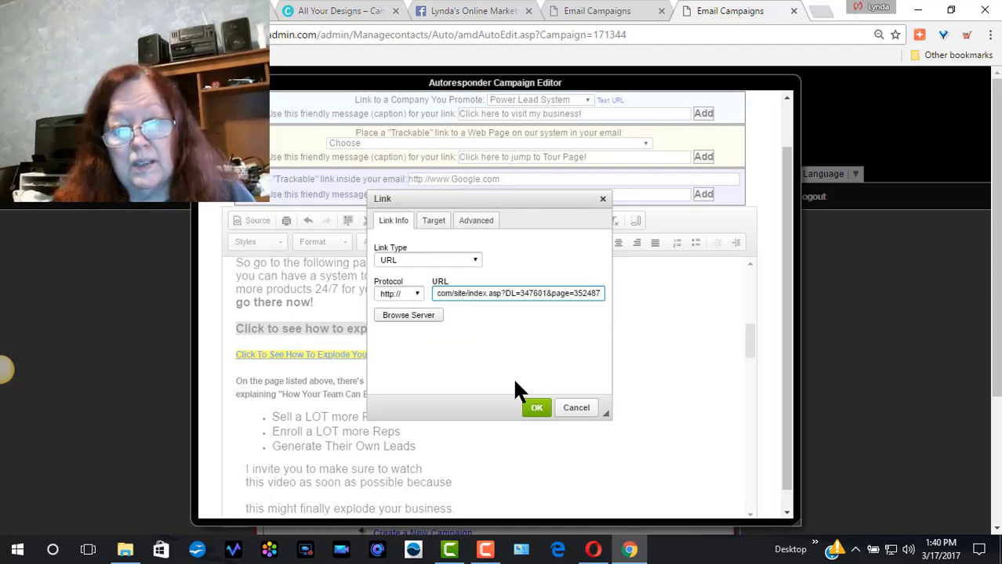
left_click(536, 407)
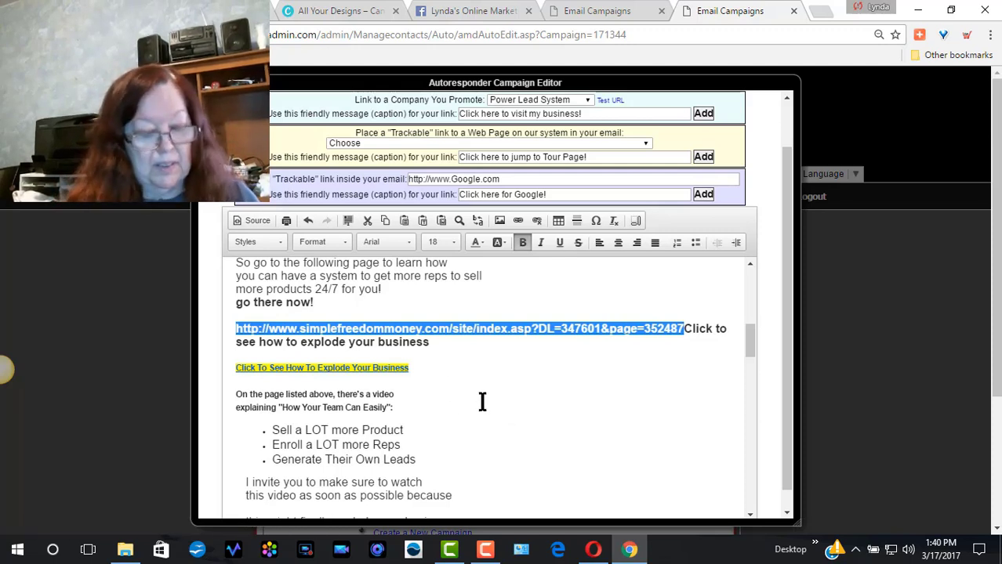
key("ctrl+z")
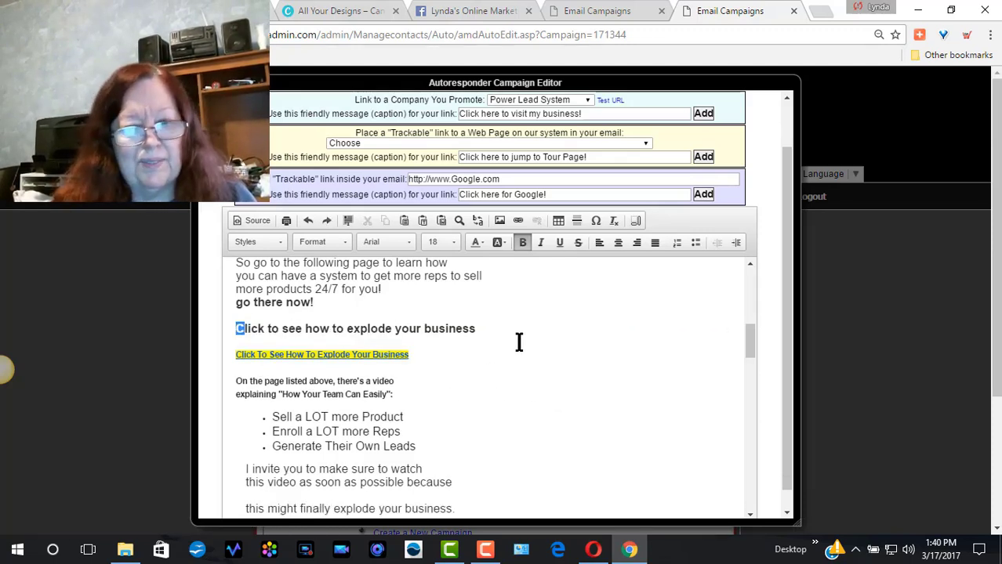
Step: Link the whole "Click to see how to explode your business" line to the copied sales page URL
left_click(492, 329)
left_click_drag(476, 329, 233, 328)
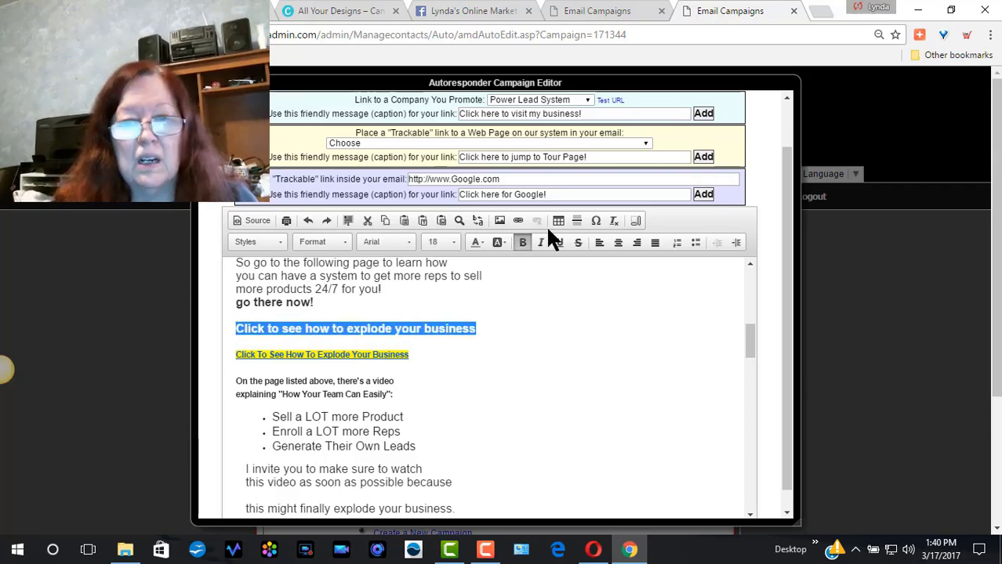
left_click(519, 221)
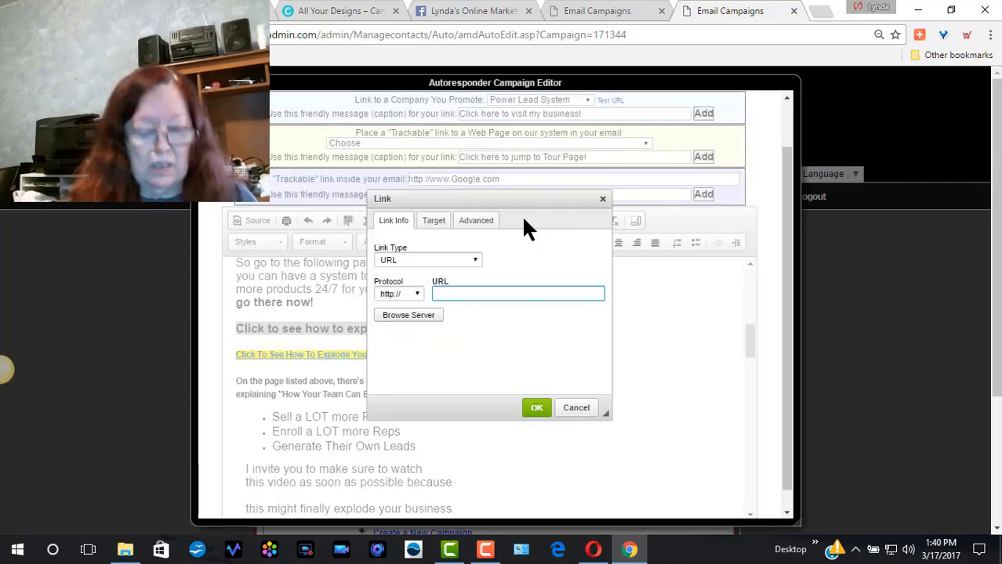
key("ctrl+v")
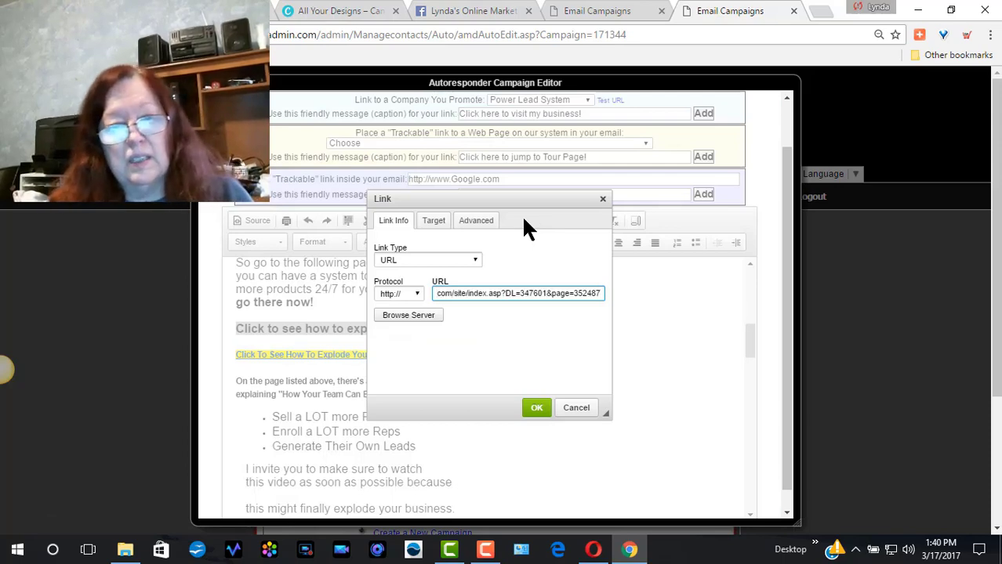
left_click(535, 408)
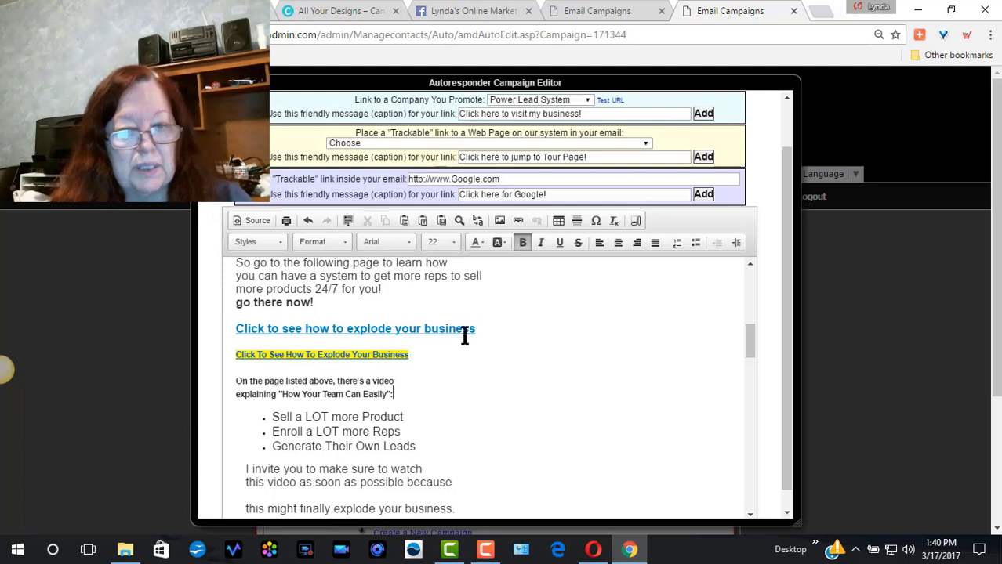
Step: Replace the old yellow-highlighted "Click To See How To Explode Your Business" link with the text "On the page listed above"
left_click_drag(426, 356, 224, 348)
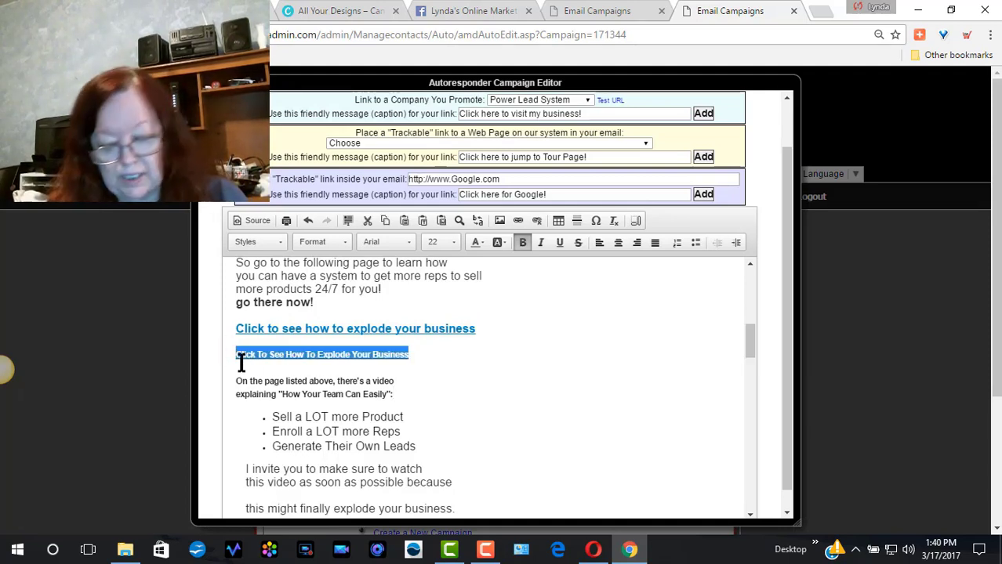
key("Delete")
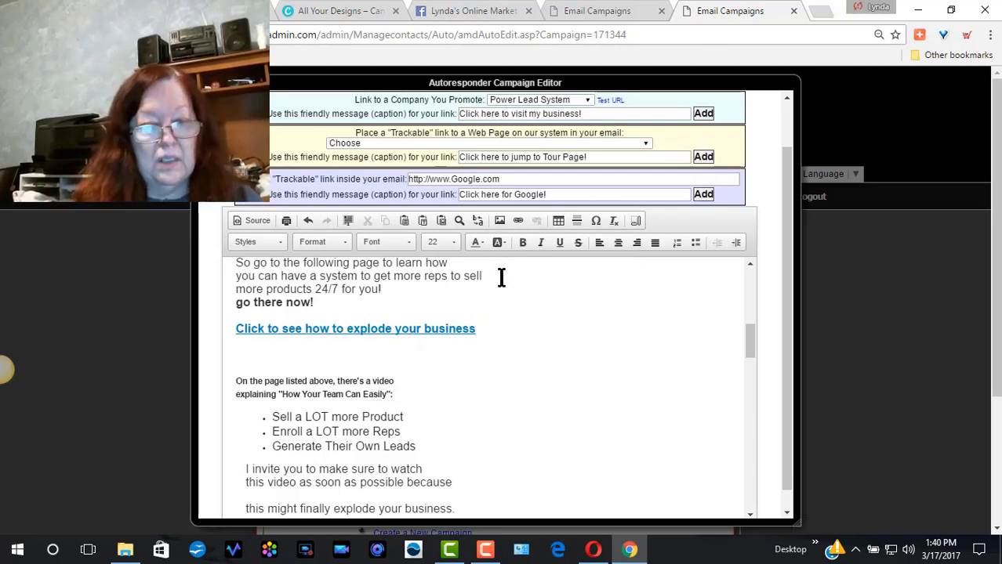
type("On")
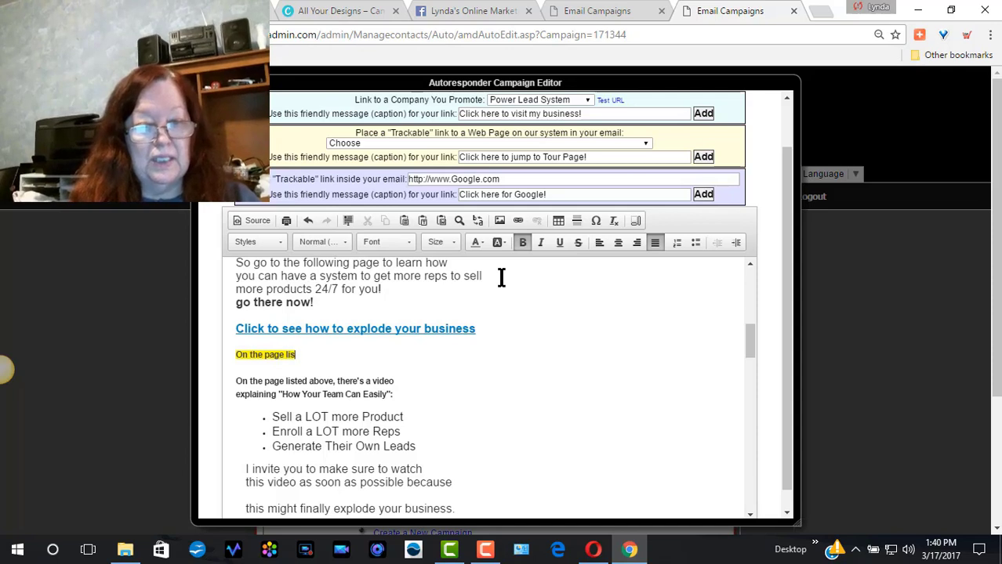
type("the page listed above")
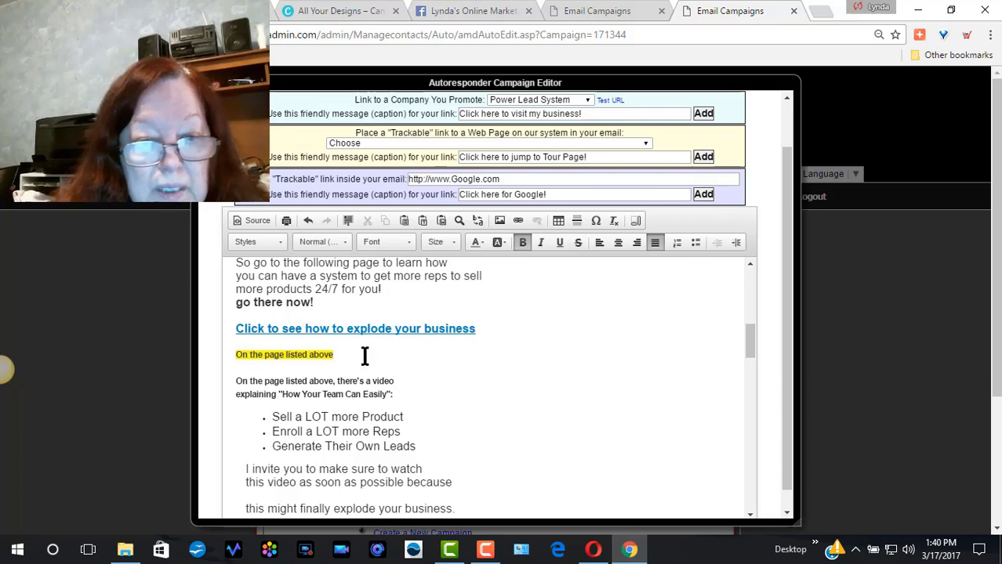
Step: Format the highlighted "On the page listed above" text in Arial at size 18
left_click_drag(344, 354, 222, 351)
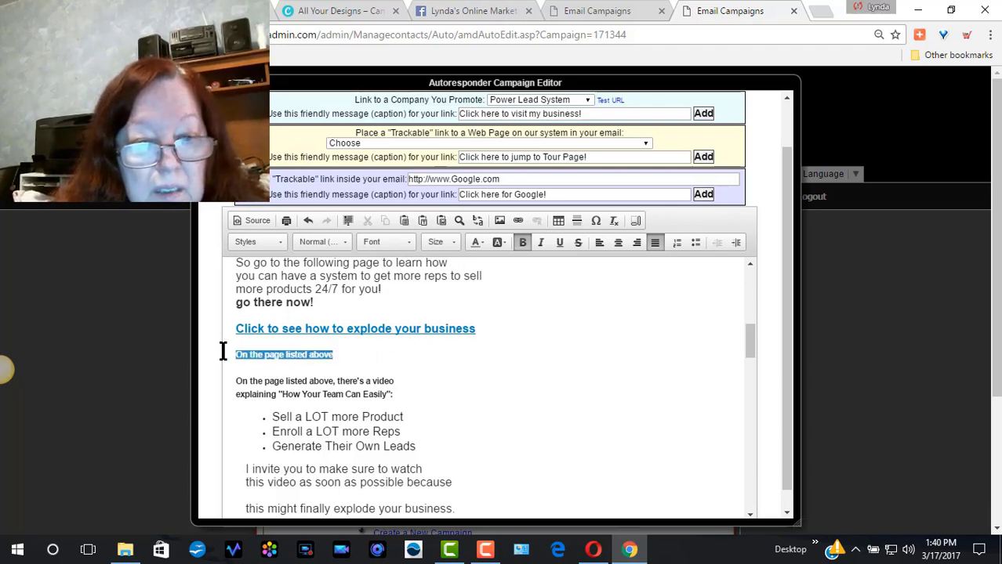
left_click(406, 241)
scroll(443, 298, "up", 2)
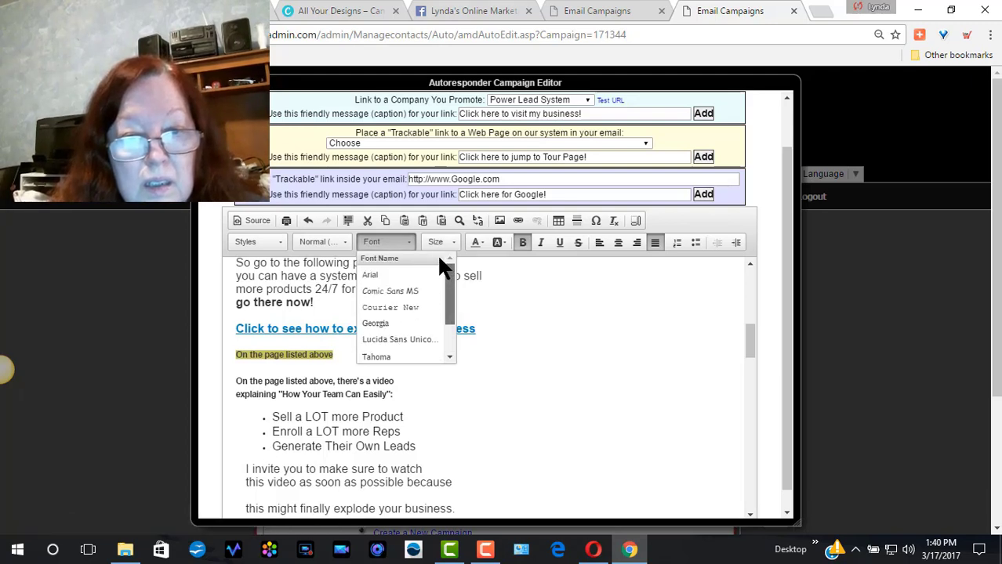
left_click(365, 278)
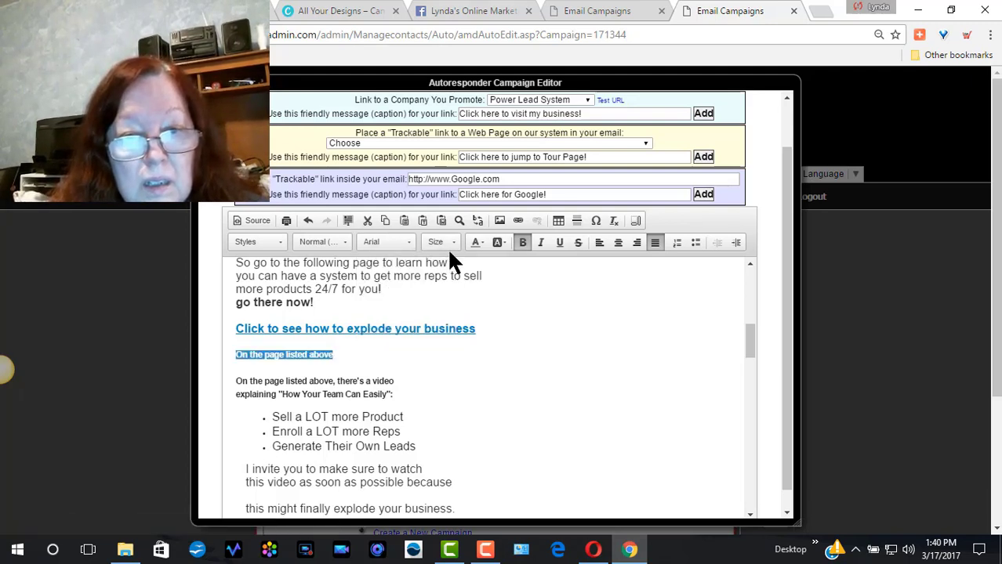
left_click(443, 242)
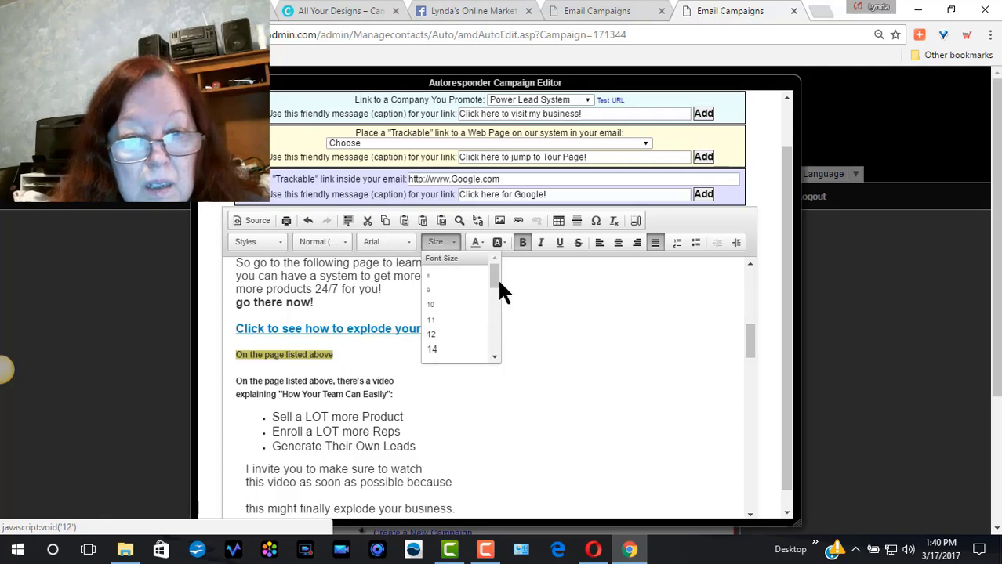
left_click_drag(490, 268, 495, 287)
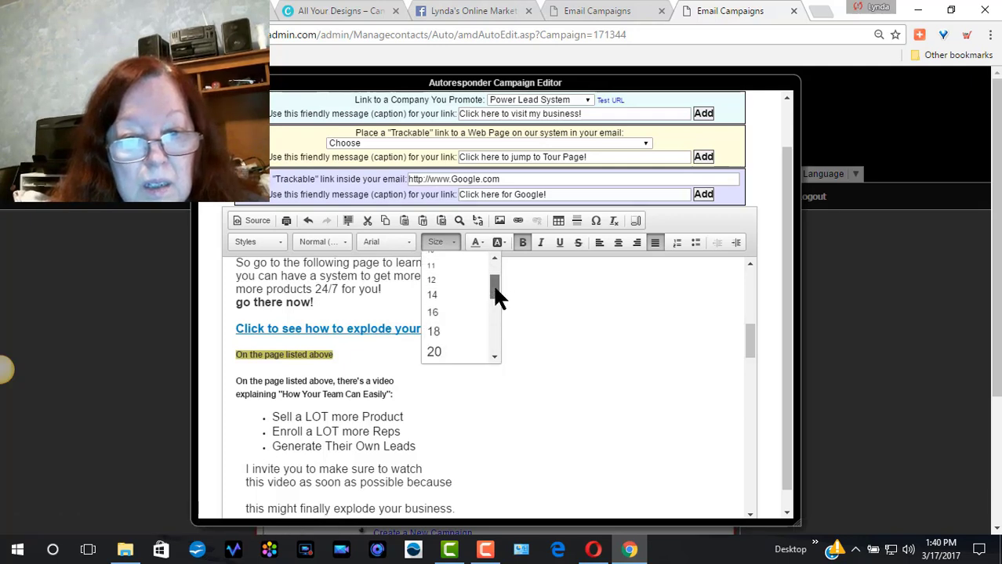
left_click(433, 322)
left_click(461, 415)
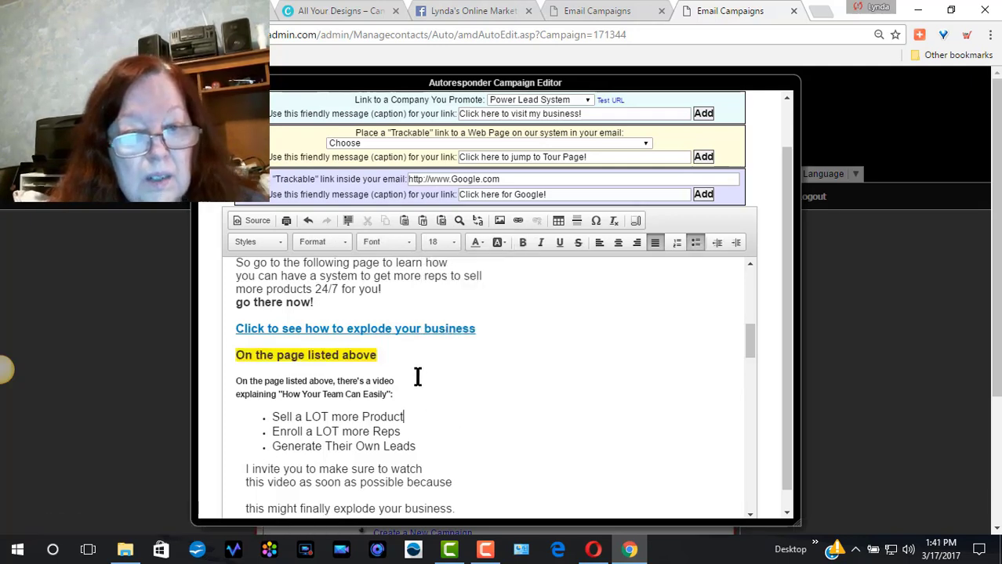
Step: Extend the yellow-highlighted line to read "On the page listed above, there is a video", with "explaining "how your team can easily"" on a second line
left_click(398, 355)
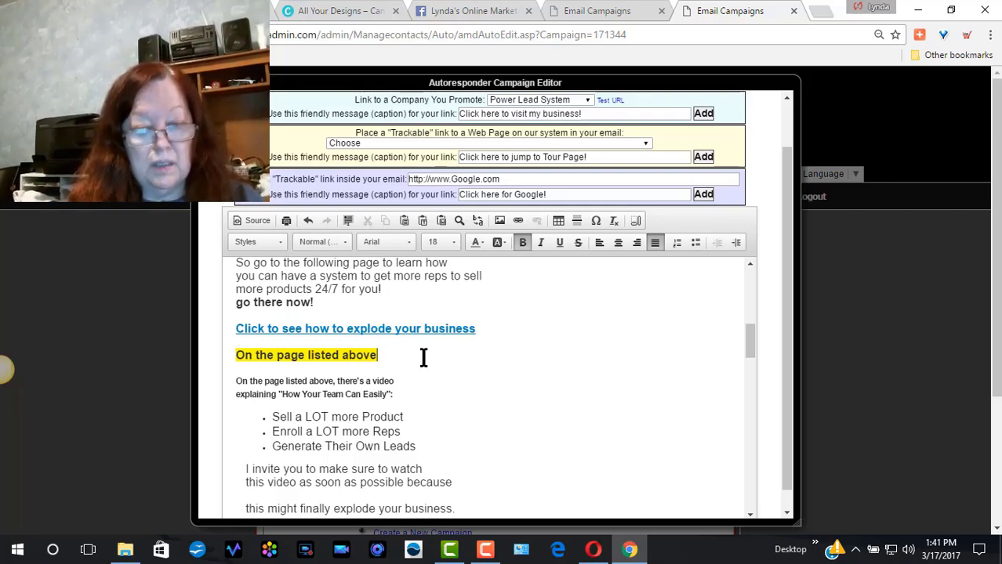
type(", the")
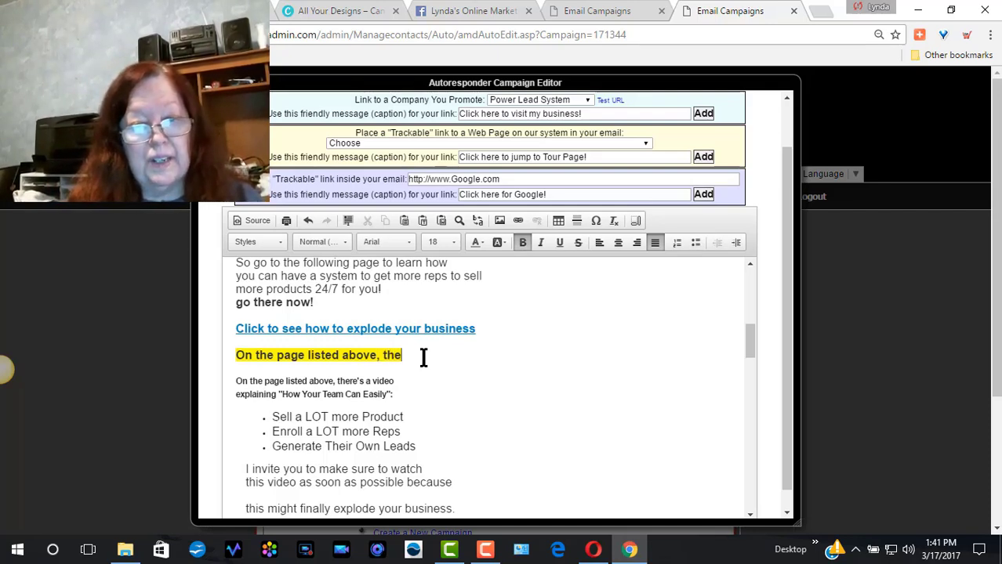
type("re i")
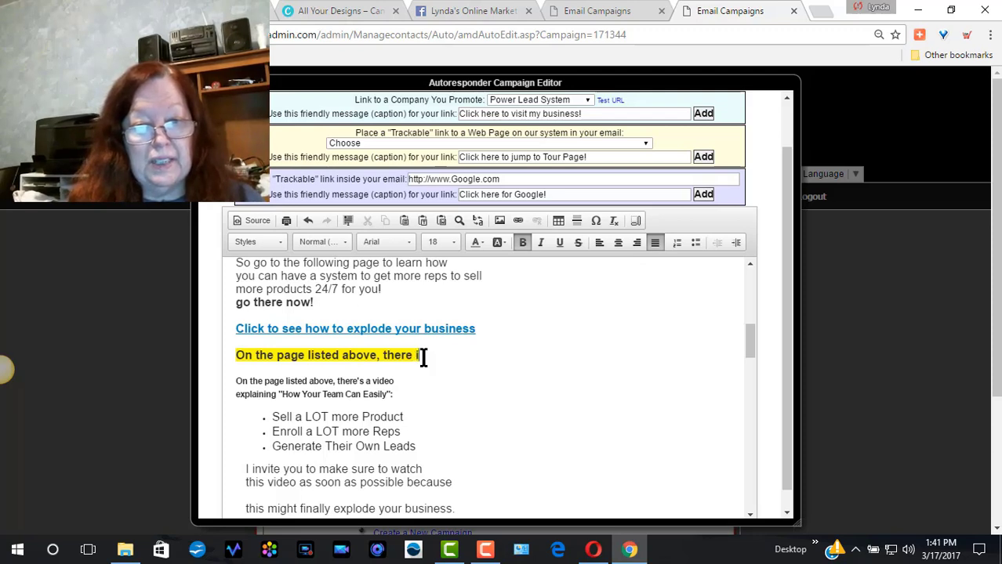
type("s a video")
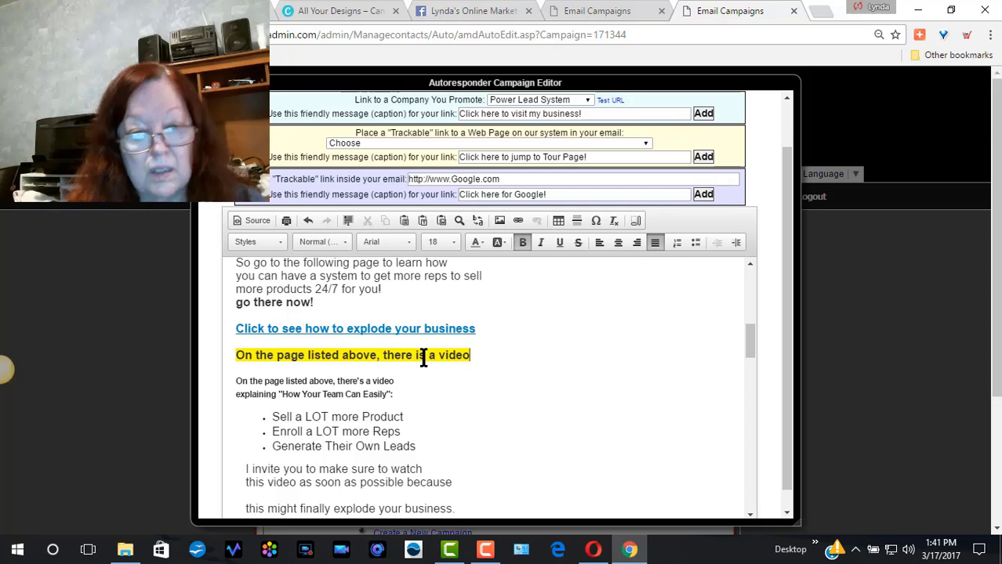
key("Return")
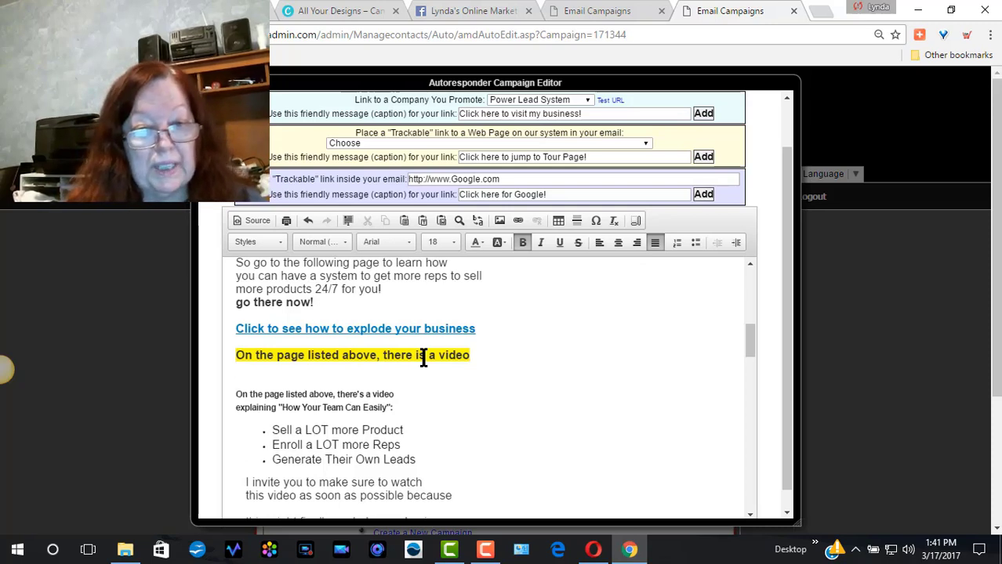
type("explai")
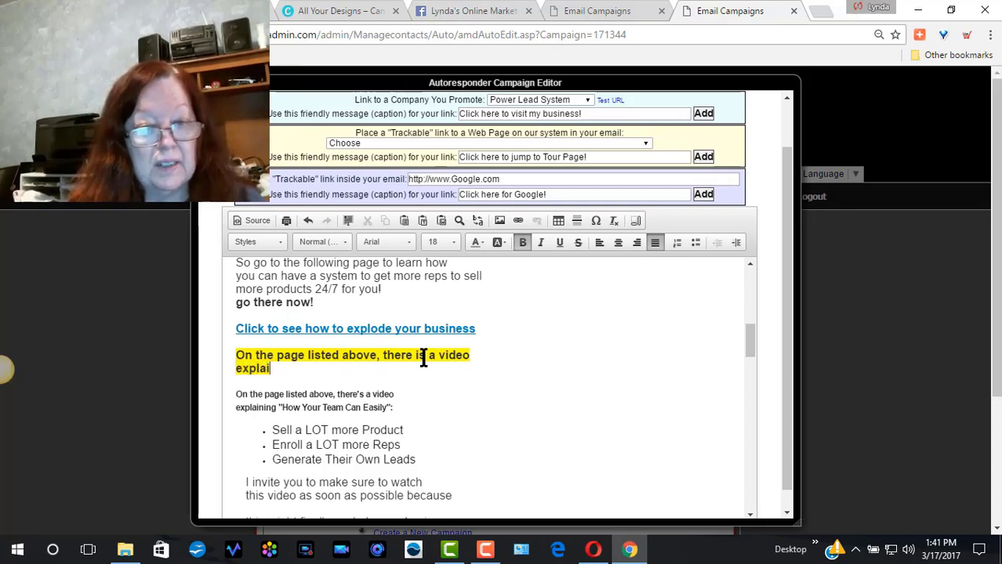
type("ning")
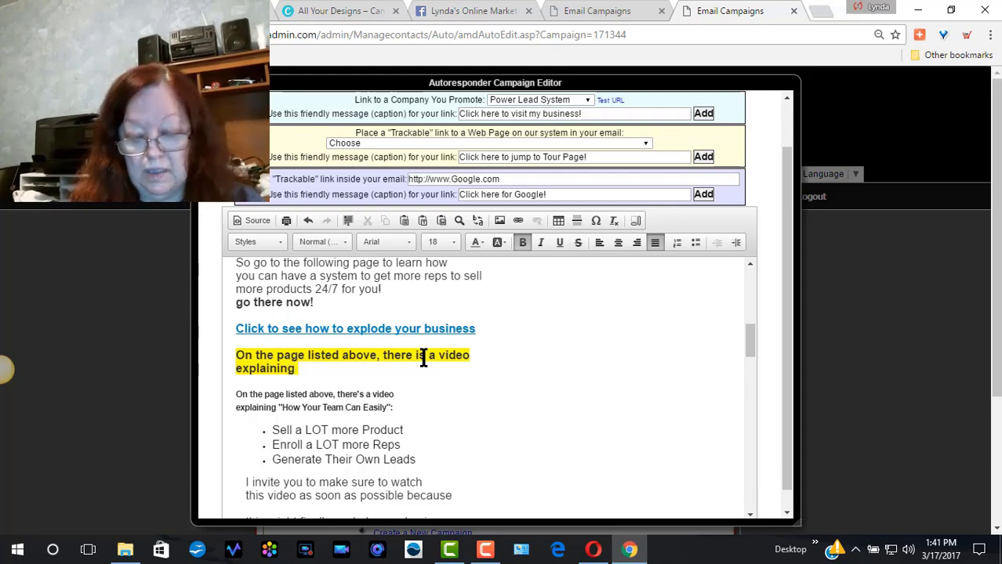
type(" \"")
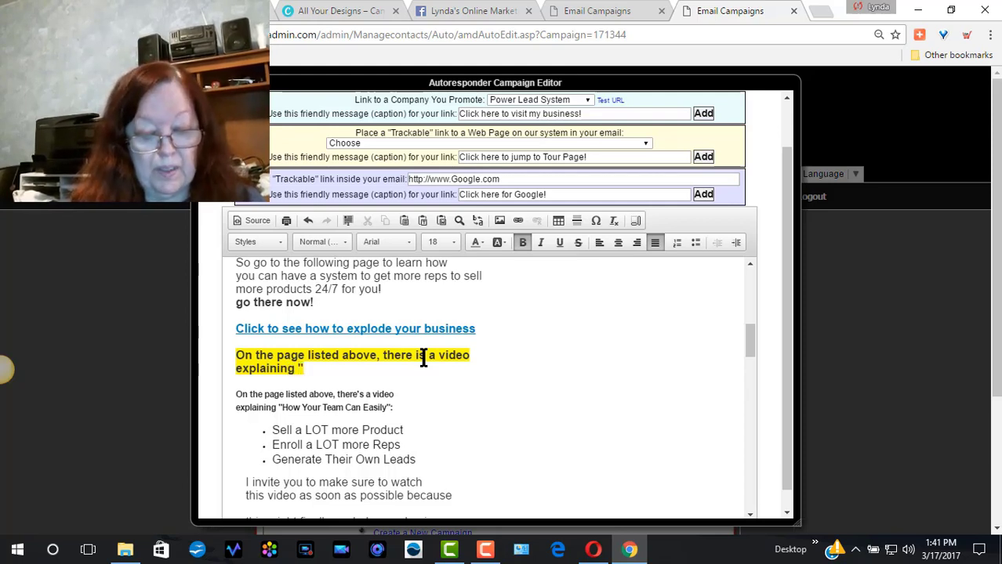
type("how y")
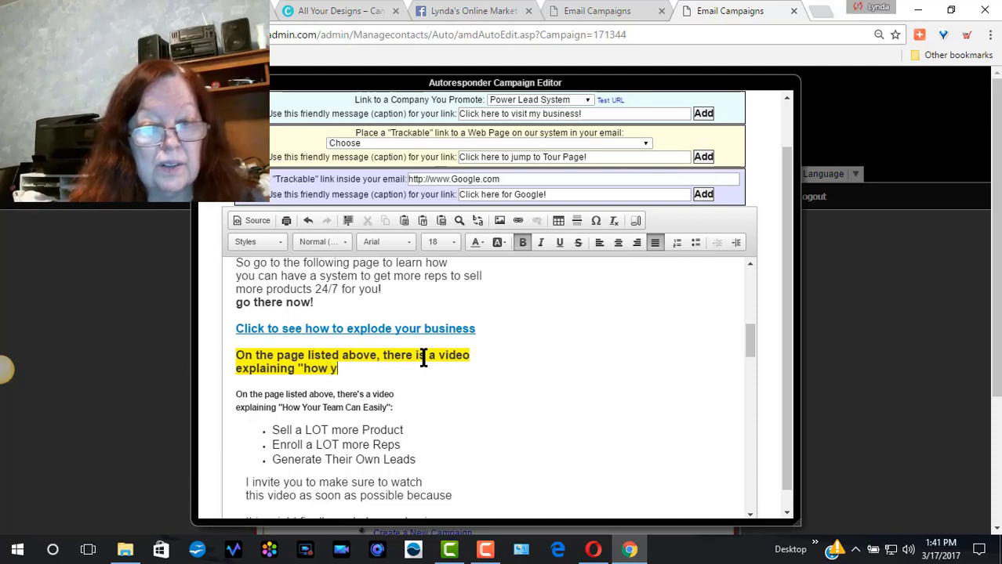
type("our te")
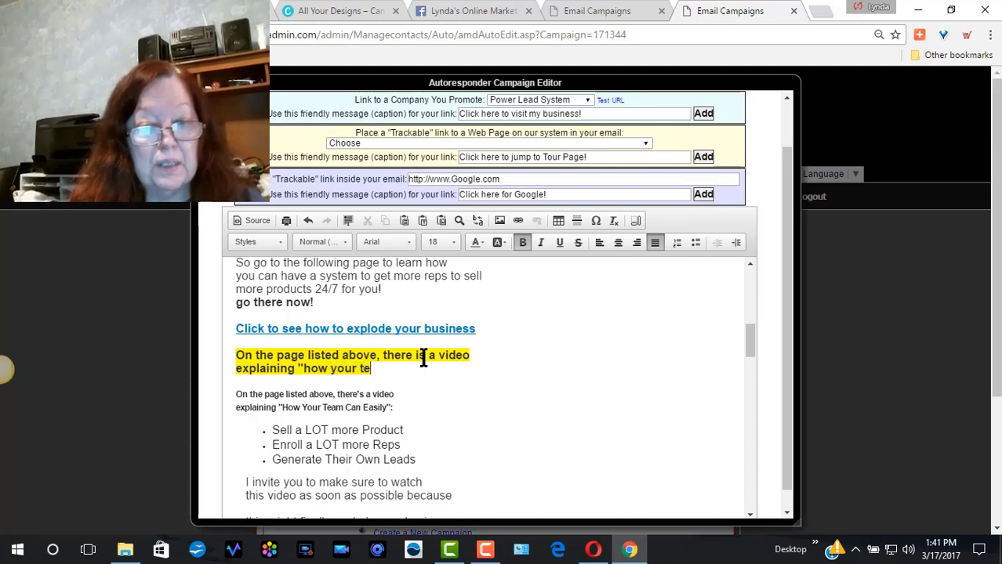
type("am ca")
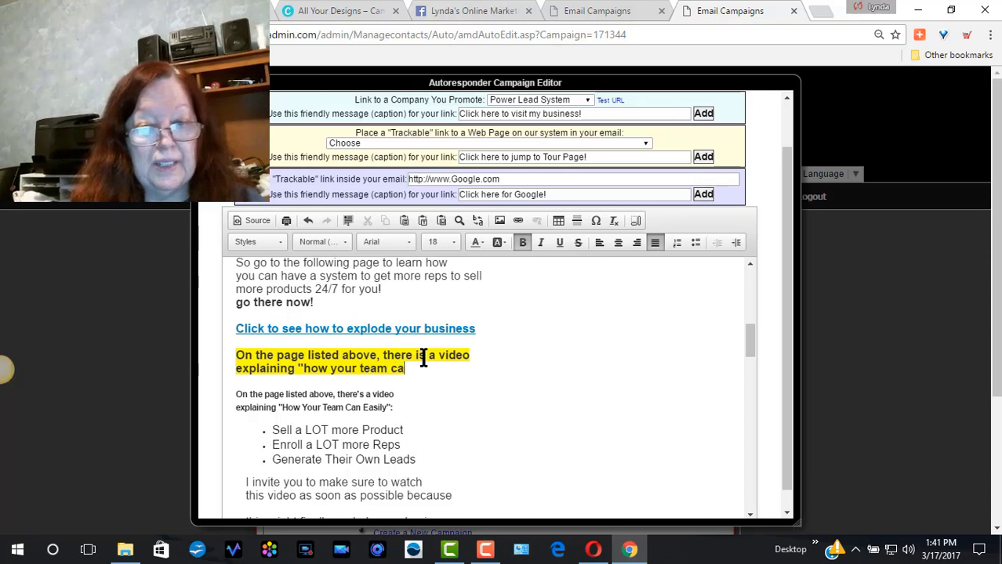
type("n easily\"")
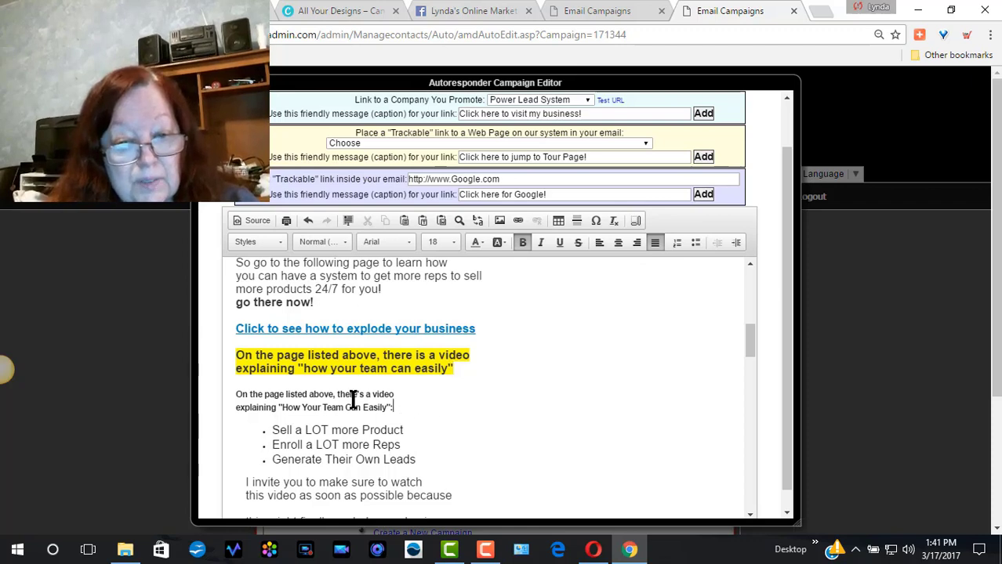
Step: Delete the old small-print "On the page listed above, there's a video explaining..." paragraph and its leftover empty line above the bullet list
left_click_drag(394, 408, 232, 393)
key("BackSpace")
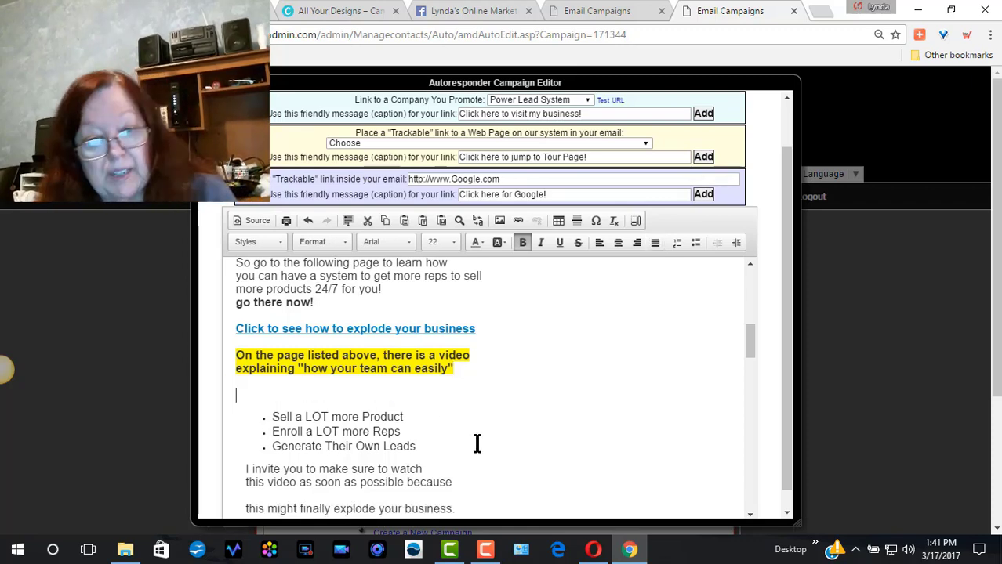
key("BackSpace")
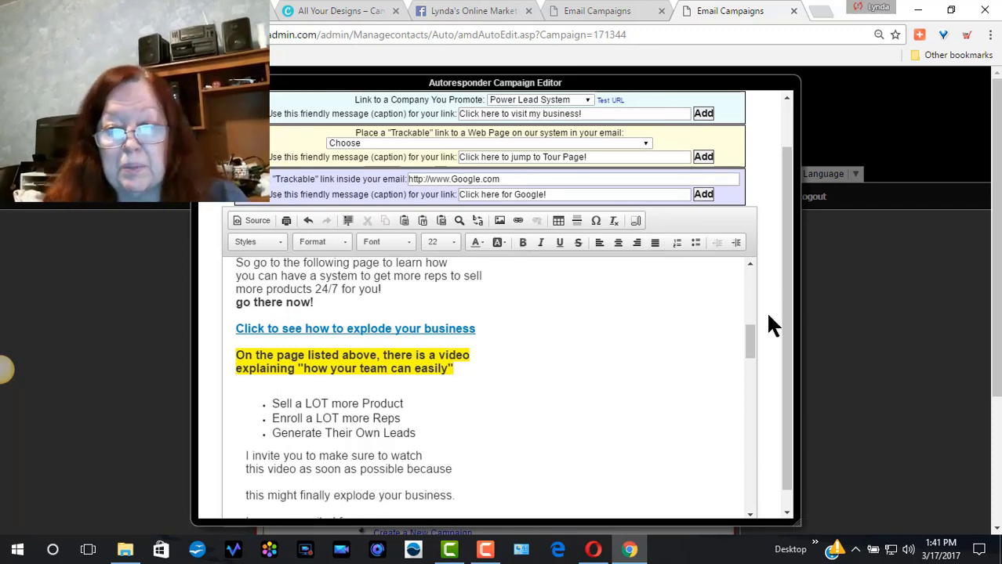
Step: Add an empty line after the "The Savvy Grandma Marketer!" signature line, above the P.S
mouse_move(759, 325)
left_mouse_down()
mouse_move(756, 259)
mouse_move(763, 351)
mouse_move(776, 279)
mouse_move(788, 392)
left_mouse_up()
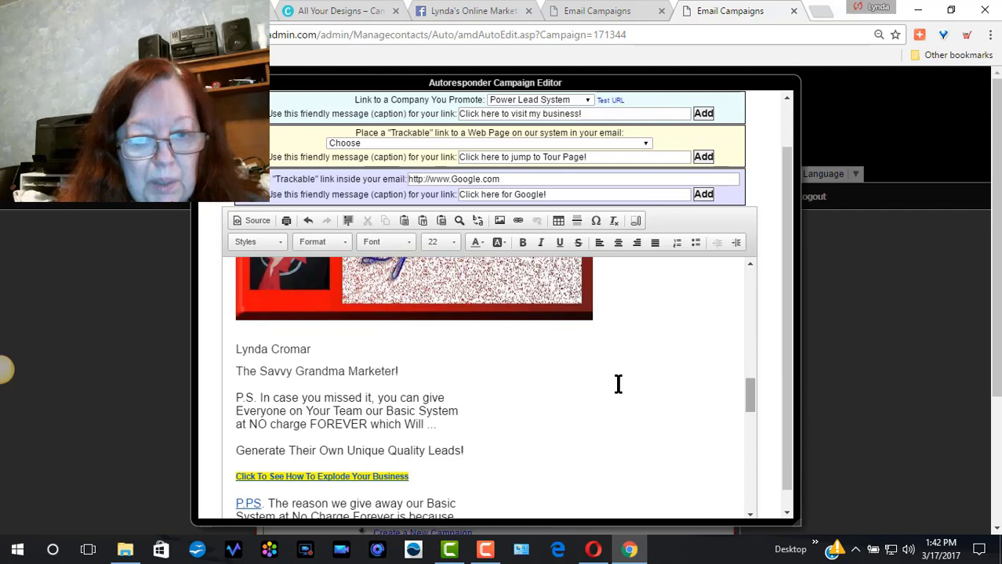
left_click(424, 369)
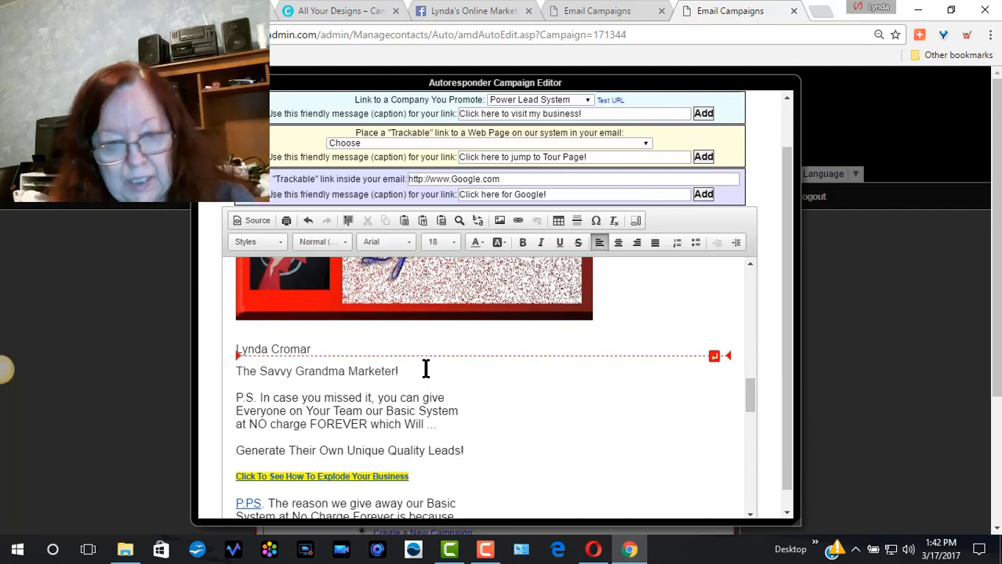
key("Return")
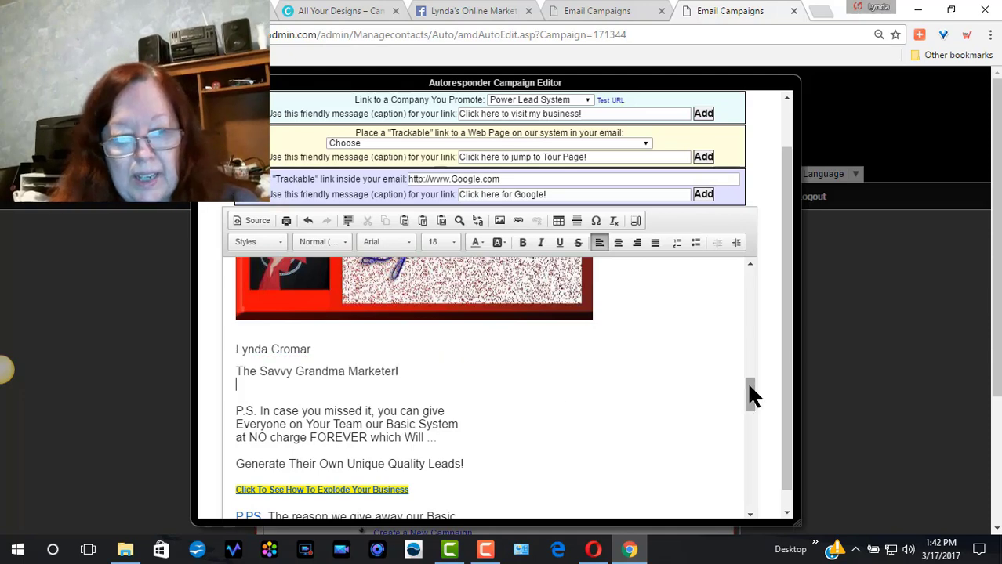
Step: Copy the linked "Click to see how to explode your business" line into the P.S., below "Generate Their Own Unique Quality Leads!"
left_click_drag(747, 391, 747, 413)
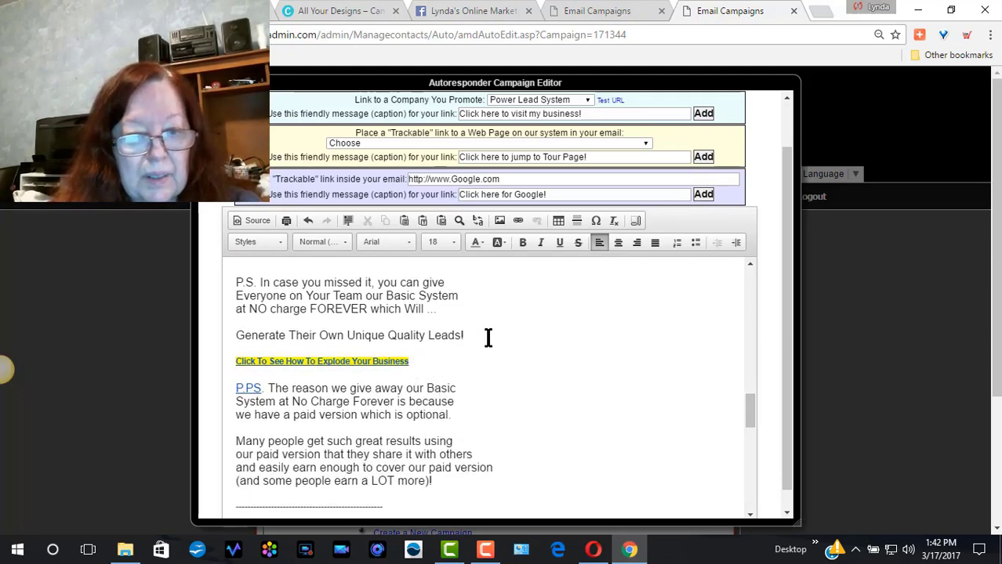
left_click_drag(751, 406, 771, 340)
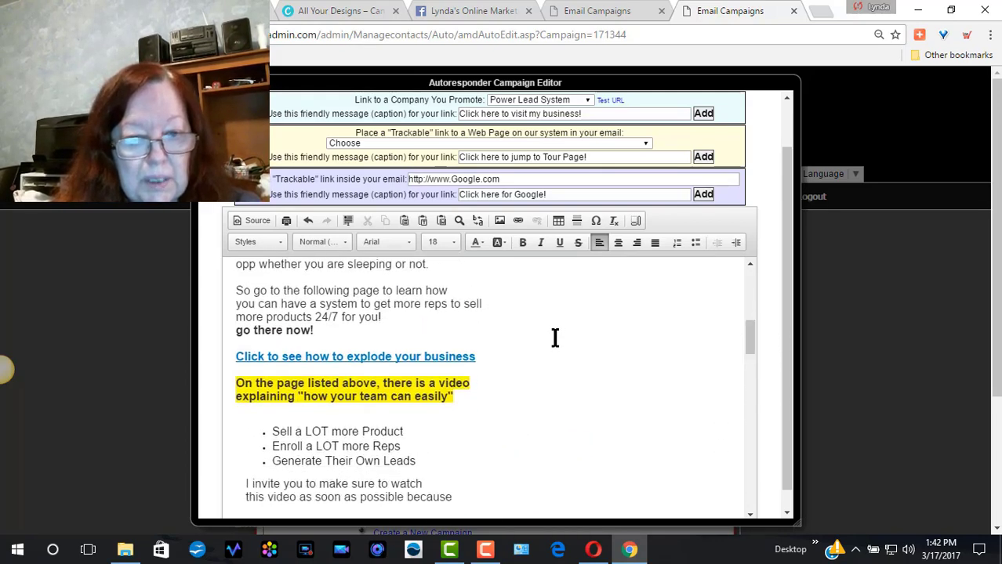
left_click_drag(487, 356, 217, 351)
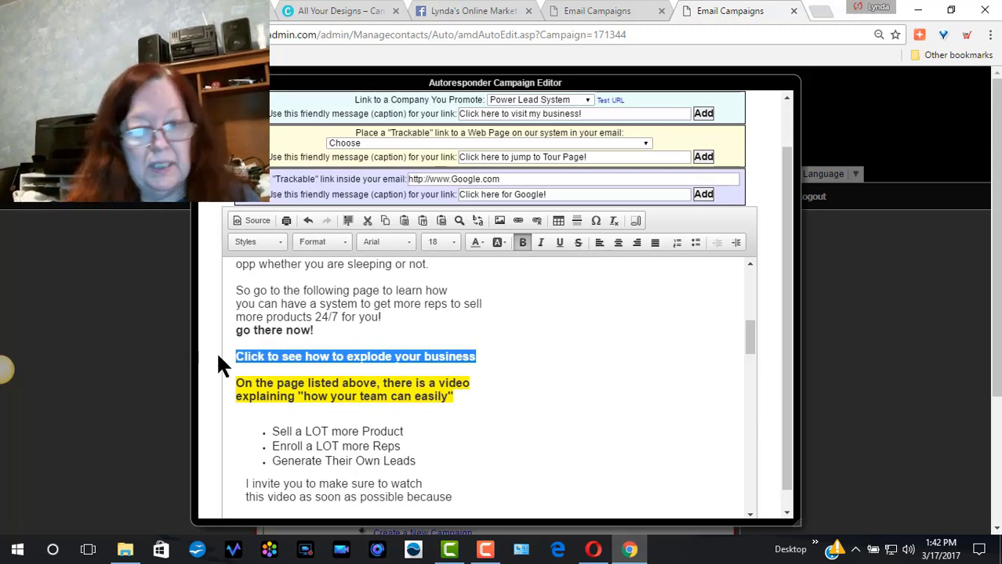
left_click_drag(749, 336, 744, 399)
left_click(483, 408)
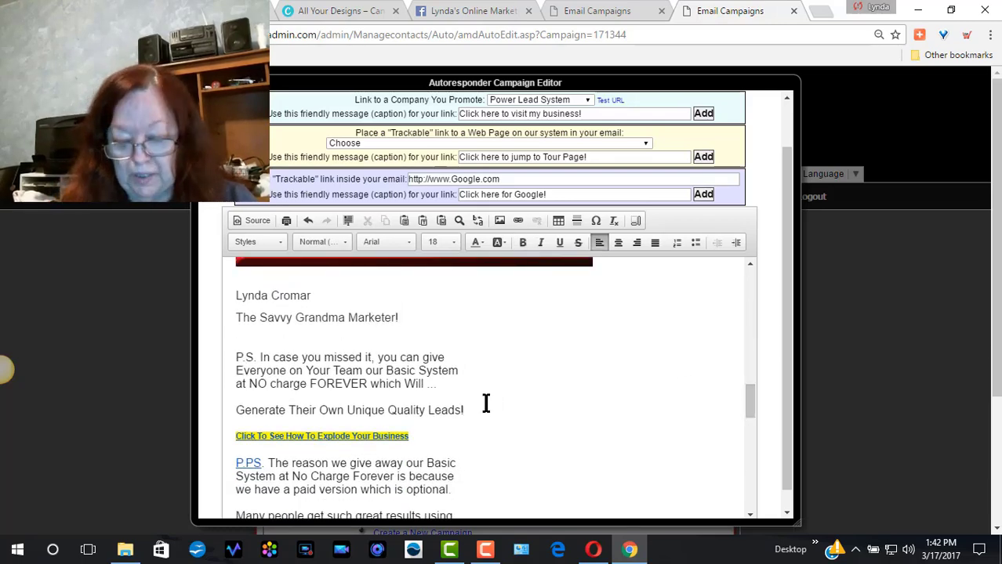
key("Return")
key("Return")
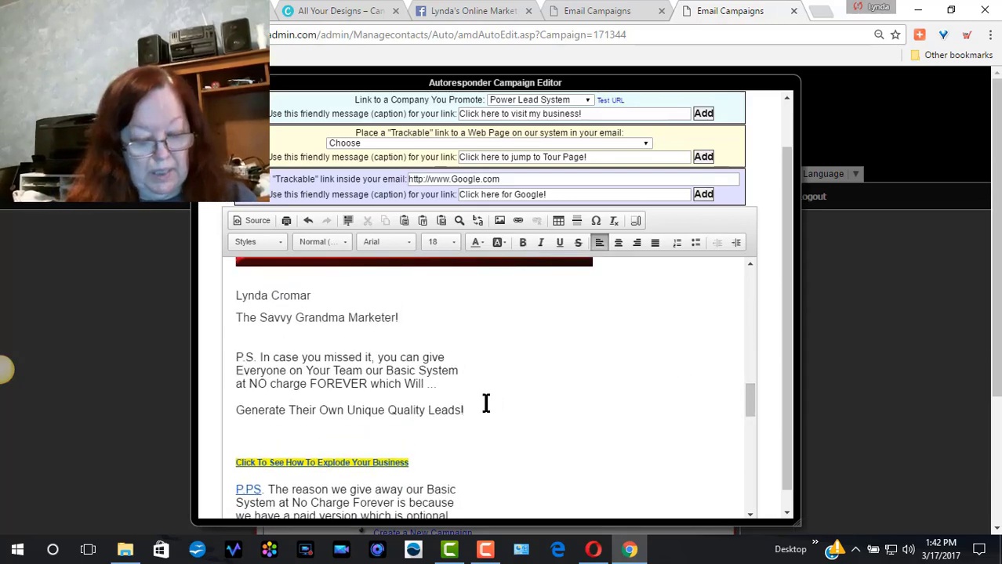
type("Click to see how to explode your business")
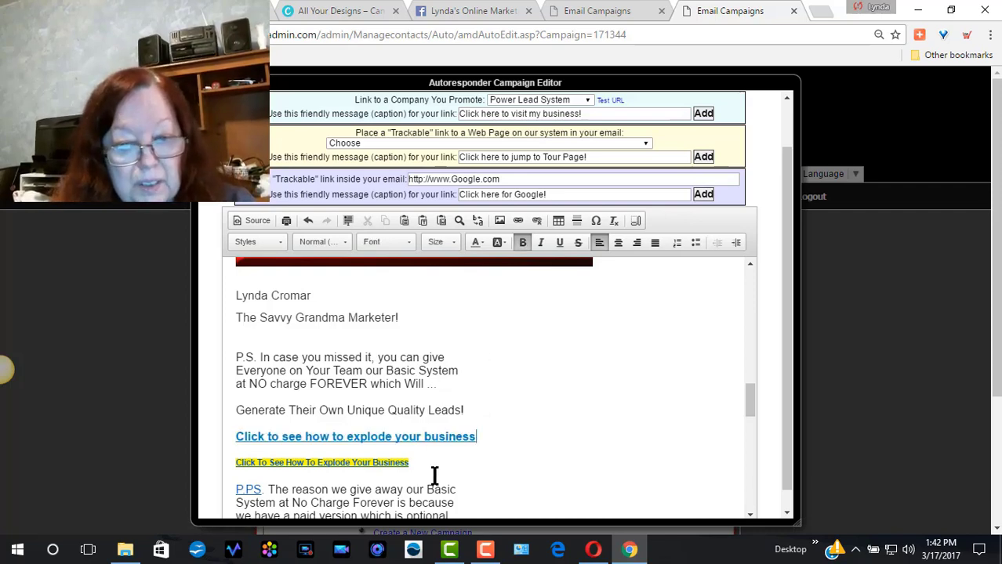
Step: Delete the old yellow-highlighted "Click To See How To Explode Your Business" link from the P.S. section
left_click(408, 462)
left_click(232, 463, "shift")
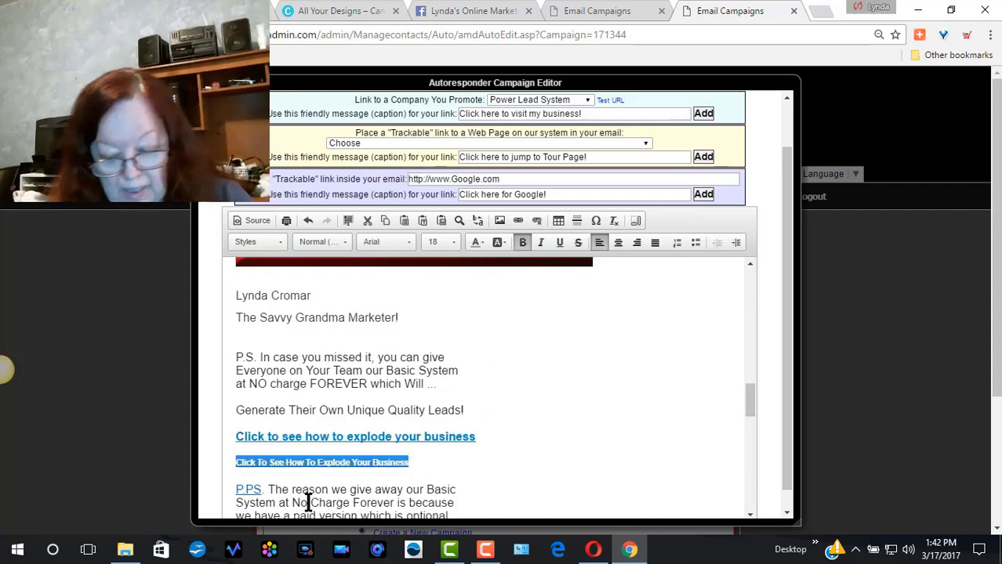
key("BackSpace")
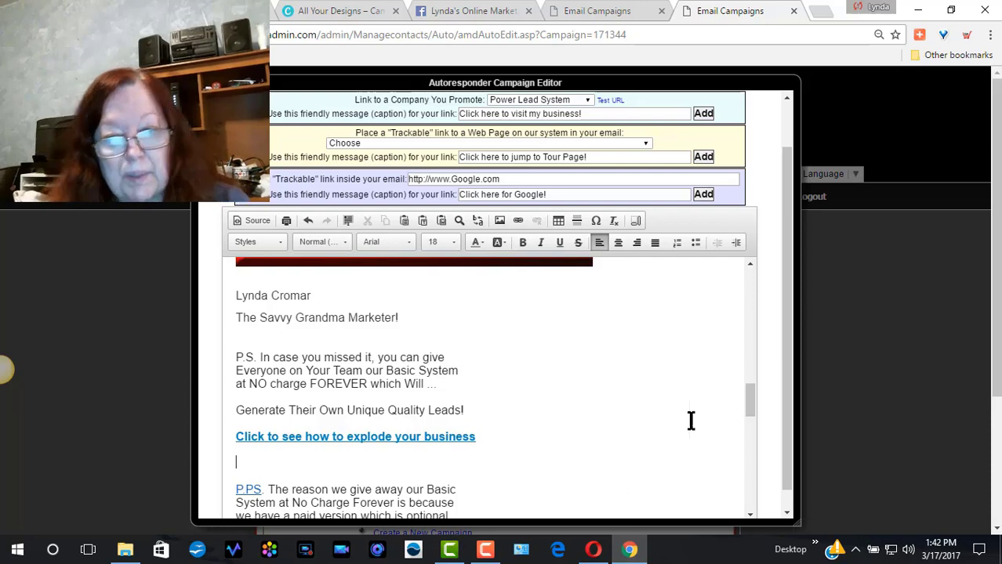
Step: Save the changes to the "I Want To Ask You Do you have a System to Attract More Reps?" email
mouse_move(750, 396)
left_mouse_down()
mouse_move(757, 414)
mouse_move(763, 386)
mouse_move(773, 439)
mouse_move(784, 335)
left_mouse_up()
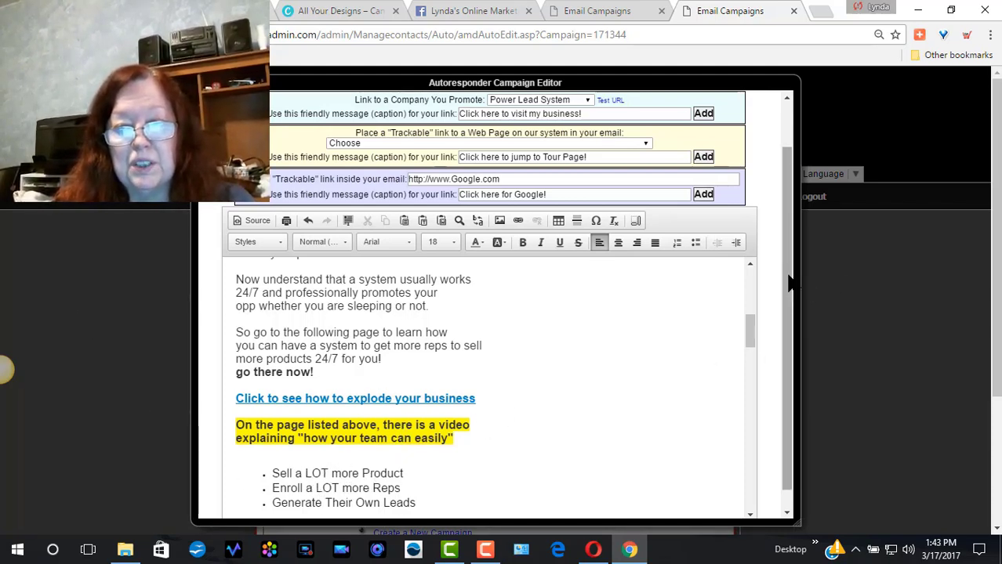
scroll(785, 258, "up", 1)
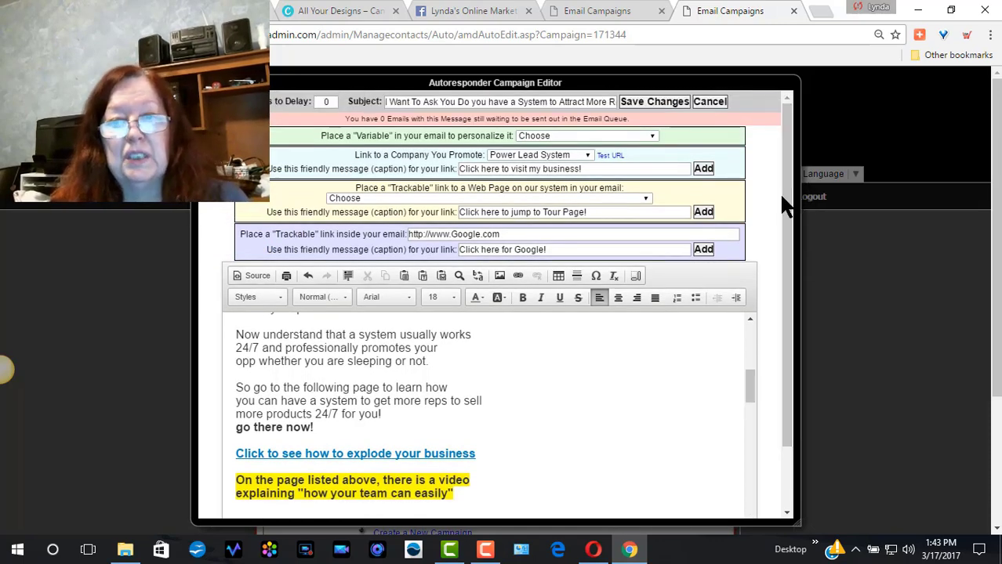
left_click(671, 104)
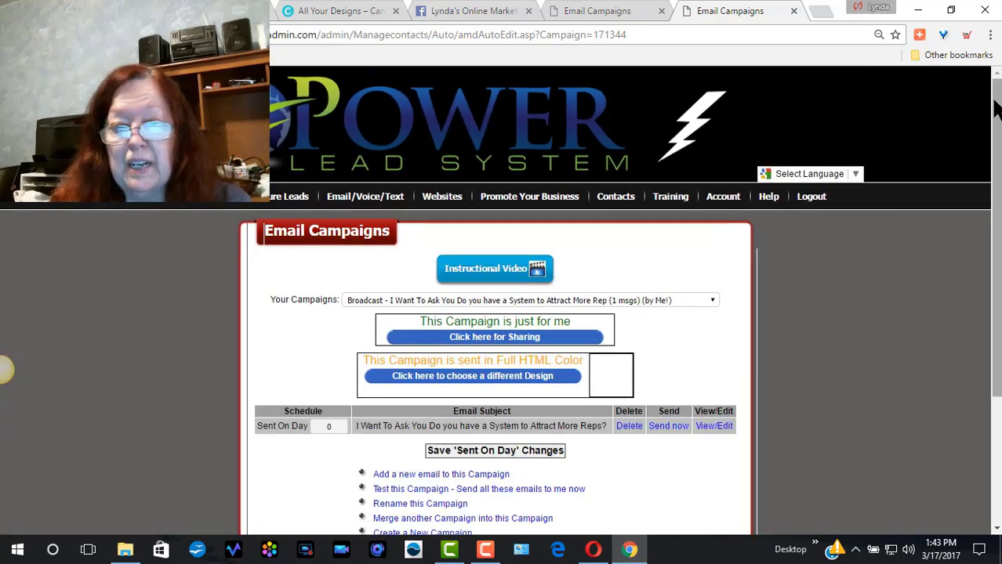
Step: Reopen the campaign's email, review its body from the banner down to the closing contact details, and save it again
left_click_drag(993, 102, 993, 203)
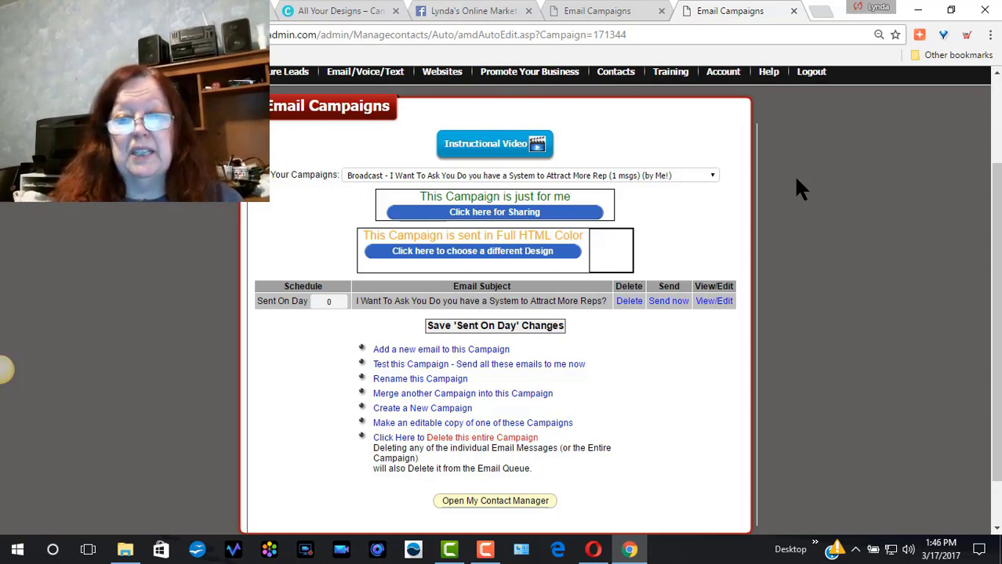
left_click(714, 301)
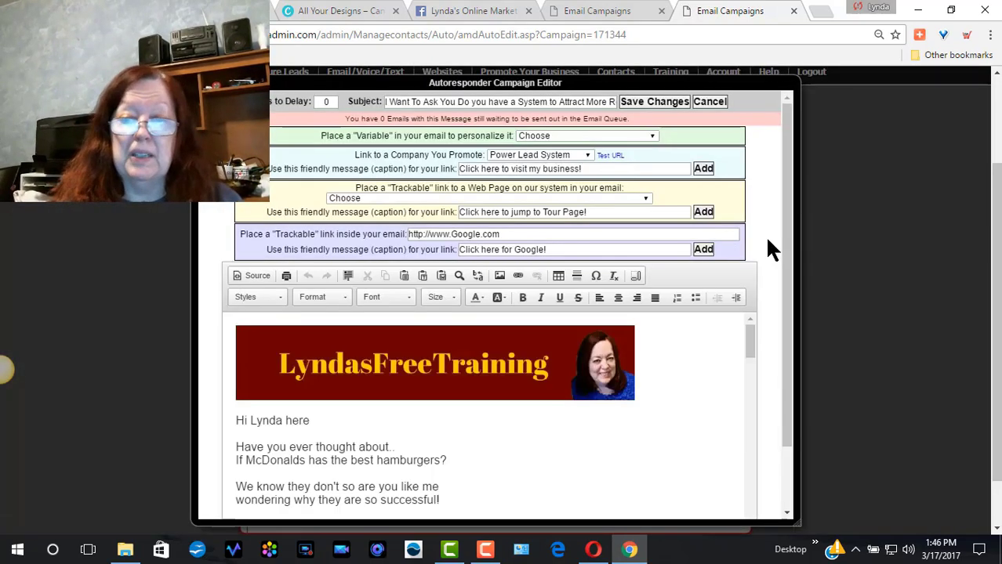
scroll(784, 250, "down", 1)
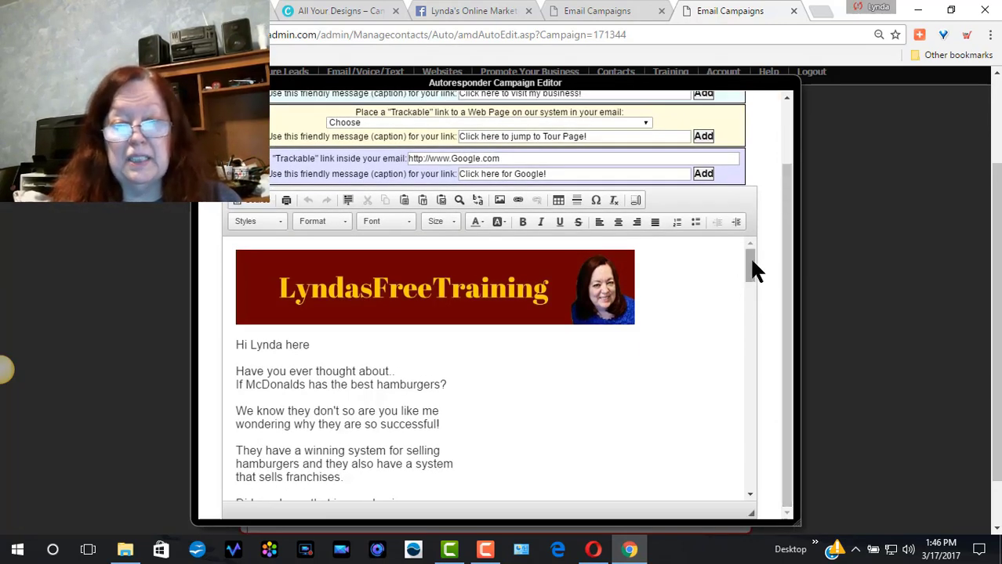
scroll(749, 266, "down", 2)
left_click_drag(750, 282, 759, 345)
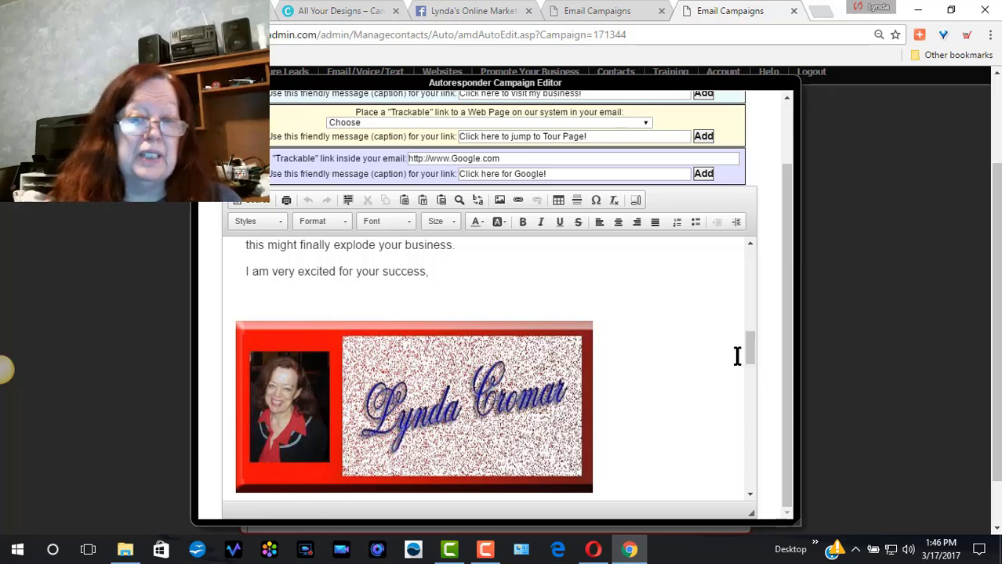
left_click_drag(752, 353, 747, 377)
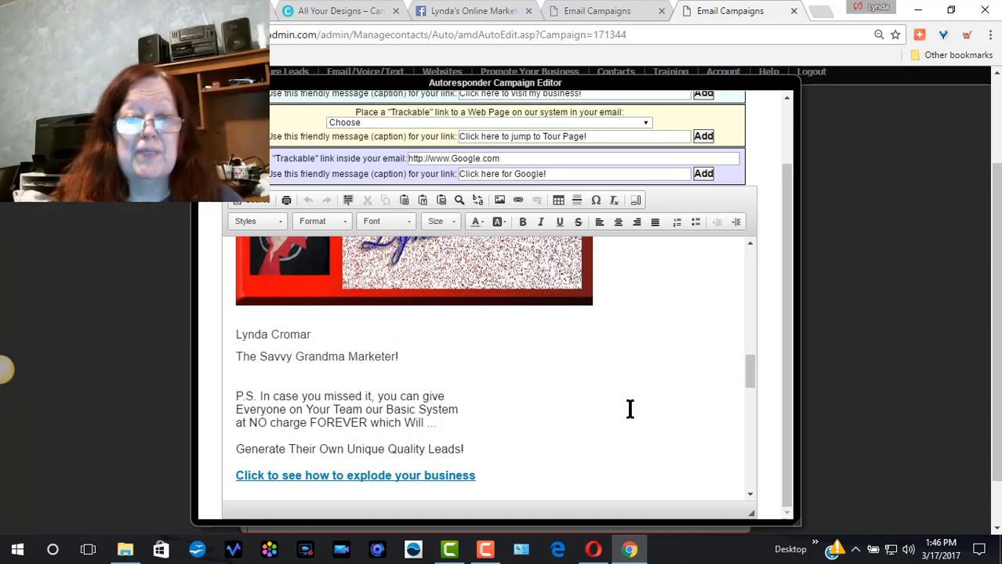
left_click_drag(754, 372, 754, 425)
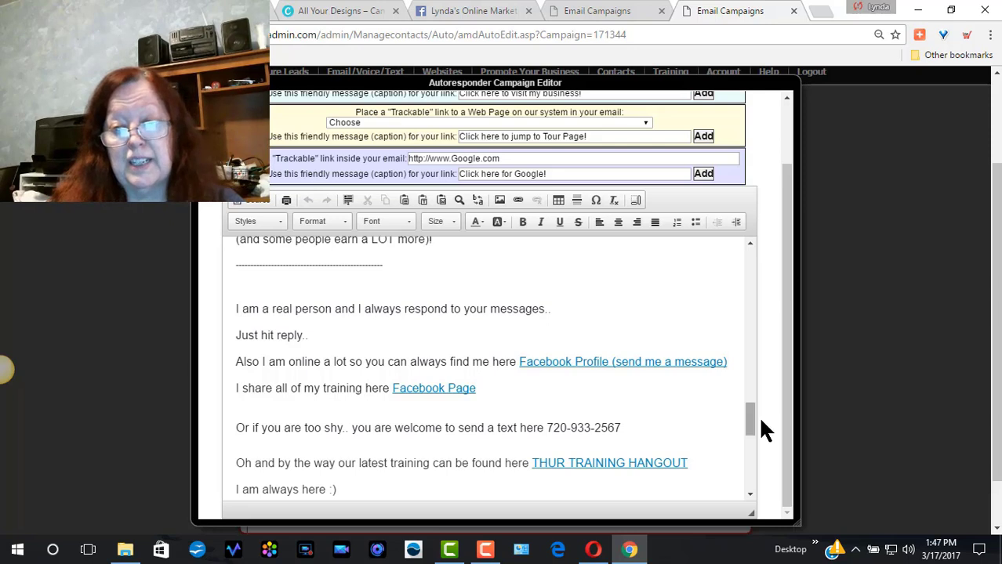
left_click_drag(749, 412, 751, 433)
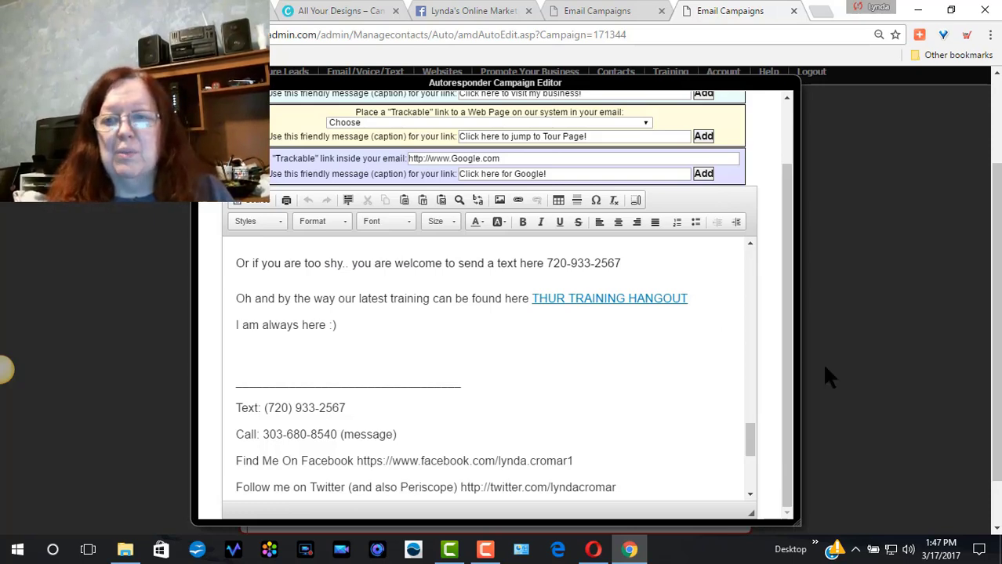
scroll(781, 233, "up", 2)
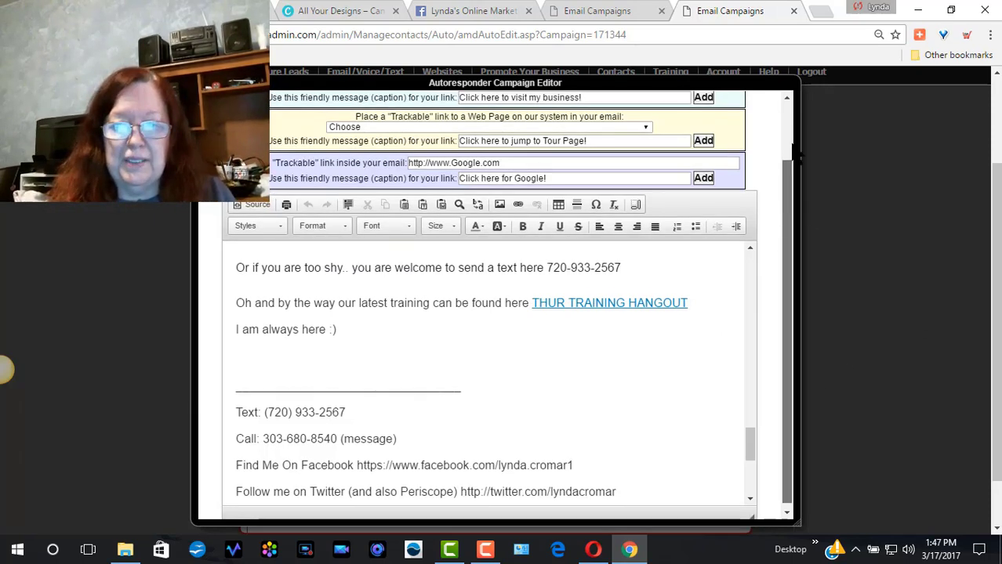
left_click(651, 101)
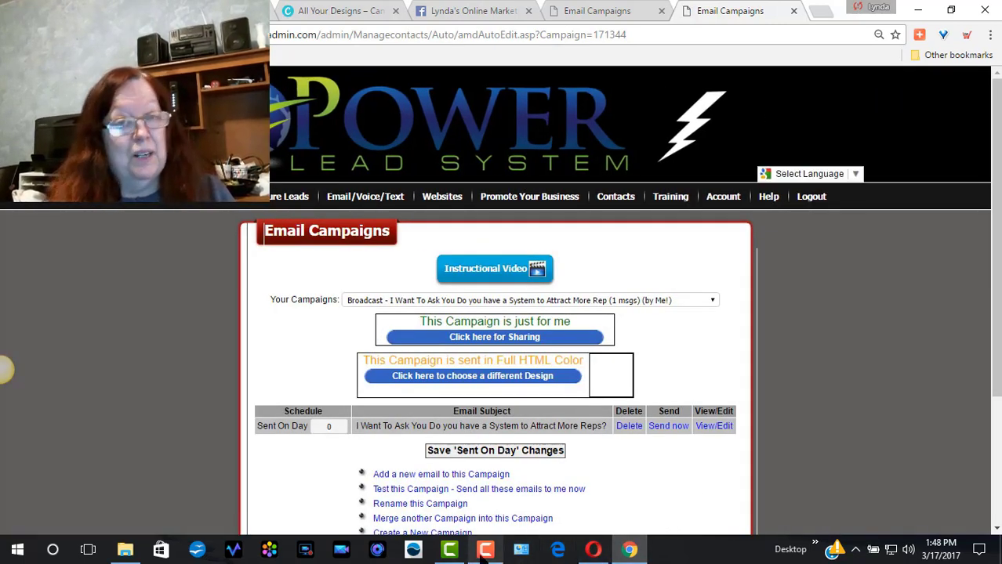
mouse_move(482, 555)
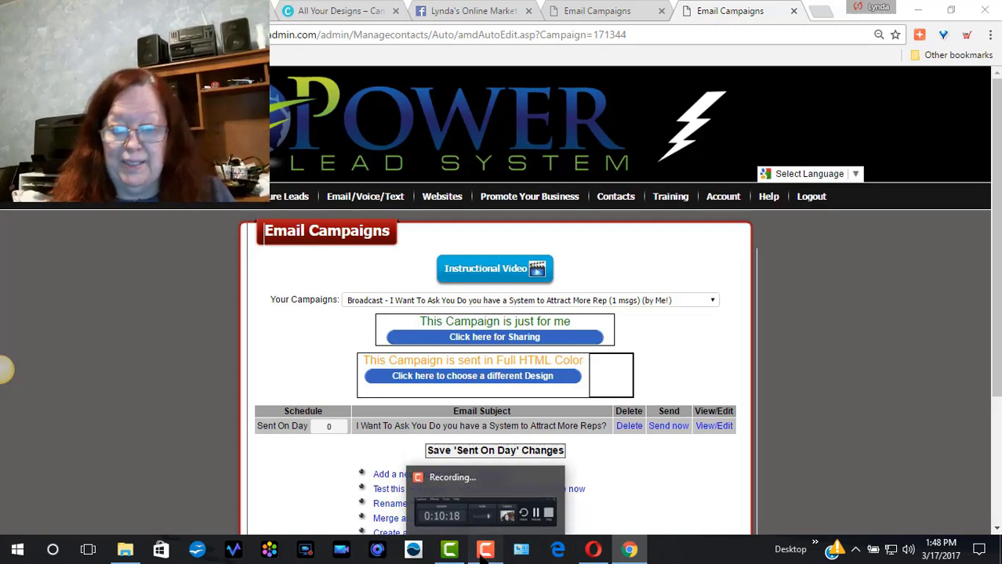
left_click(483, 551)
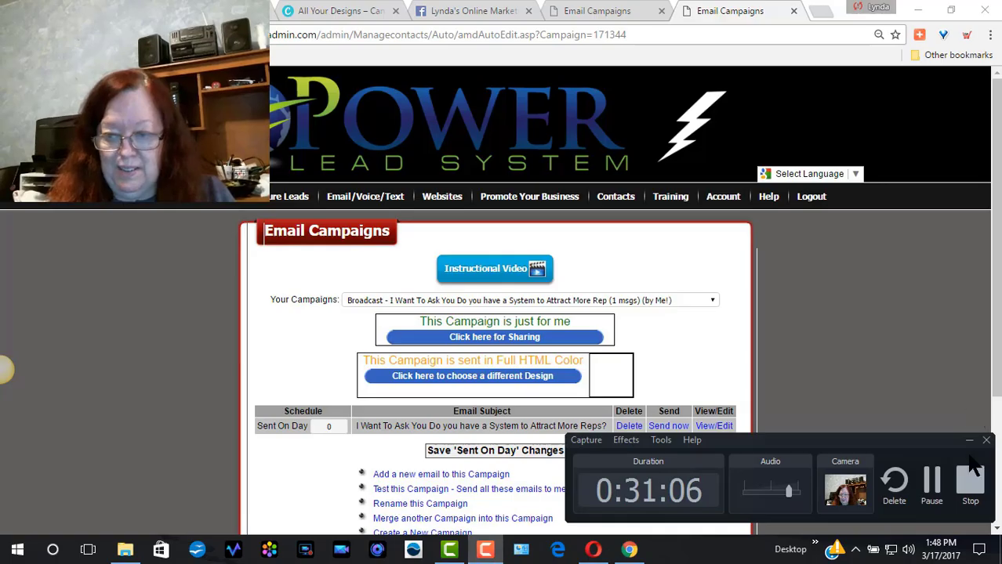